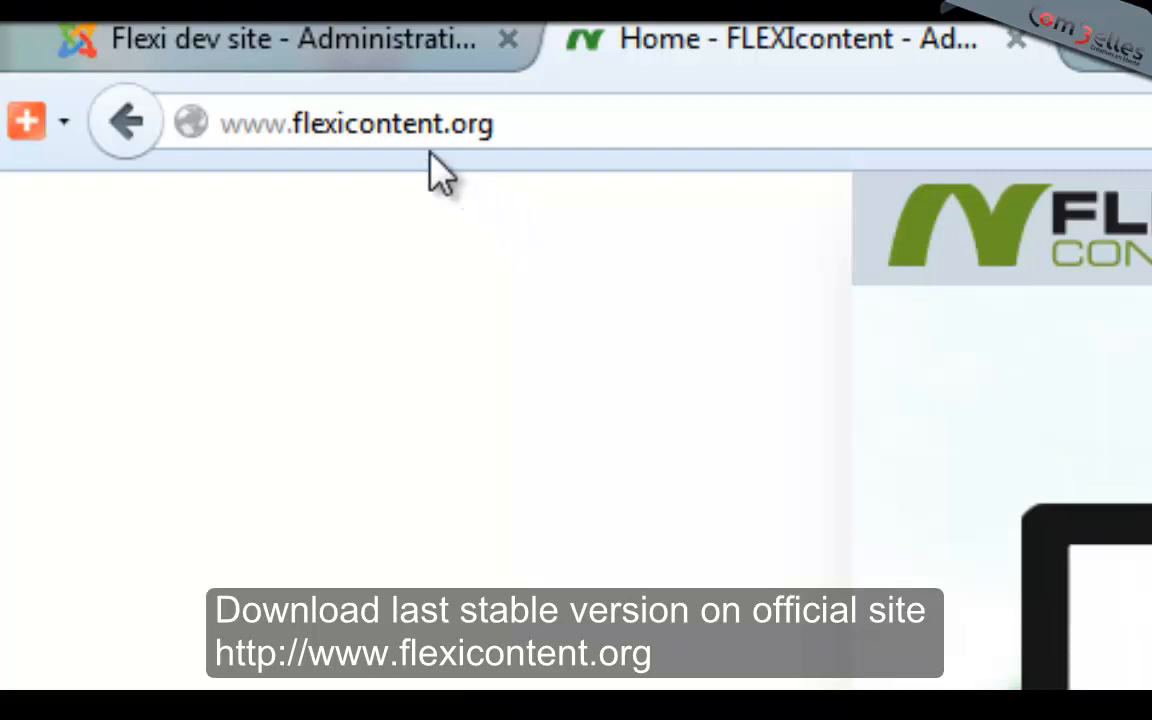
Open the latest version download page on the FLEXIcontent site.
mouse_move(1062, 180)
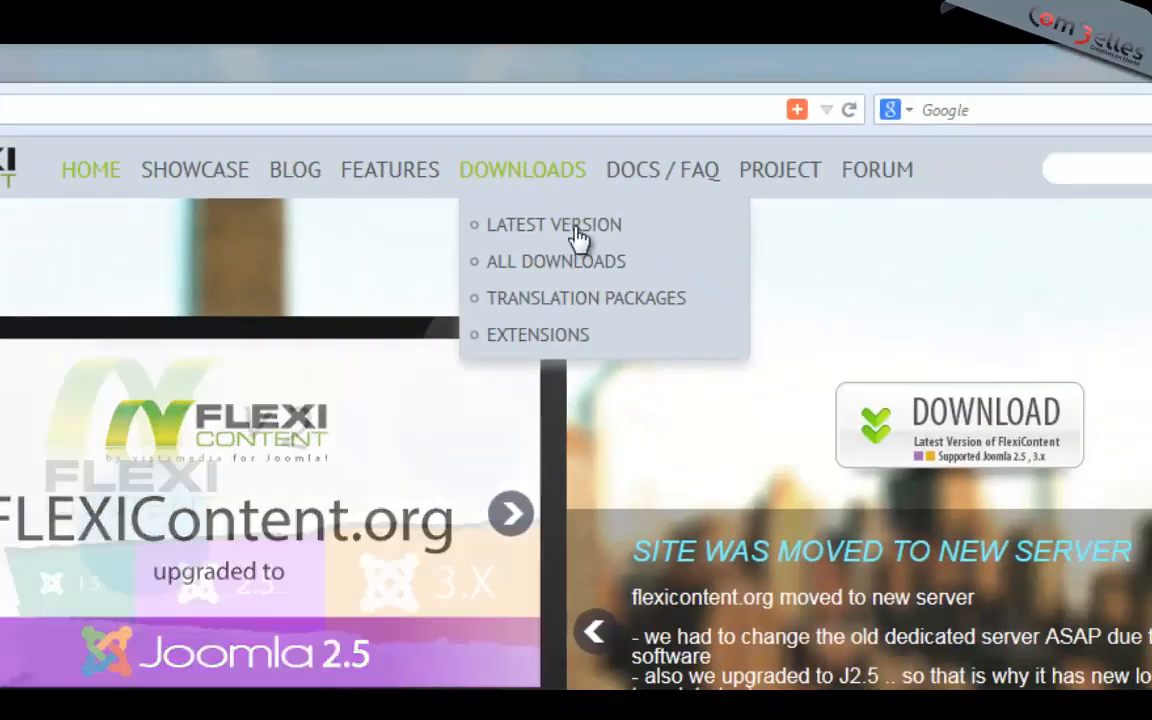
click(581, 236)
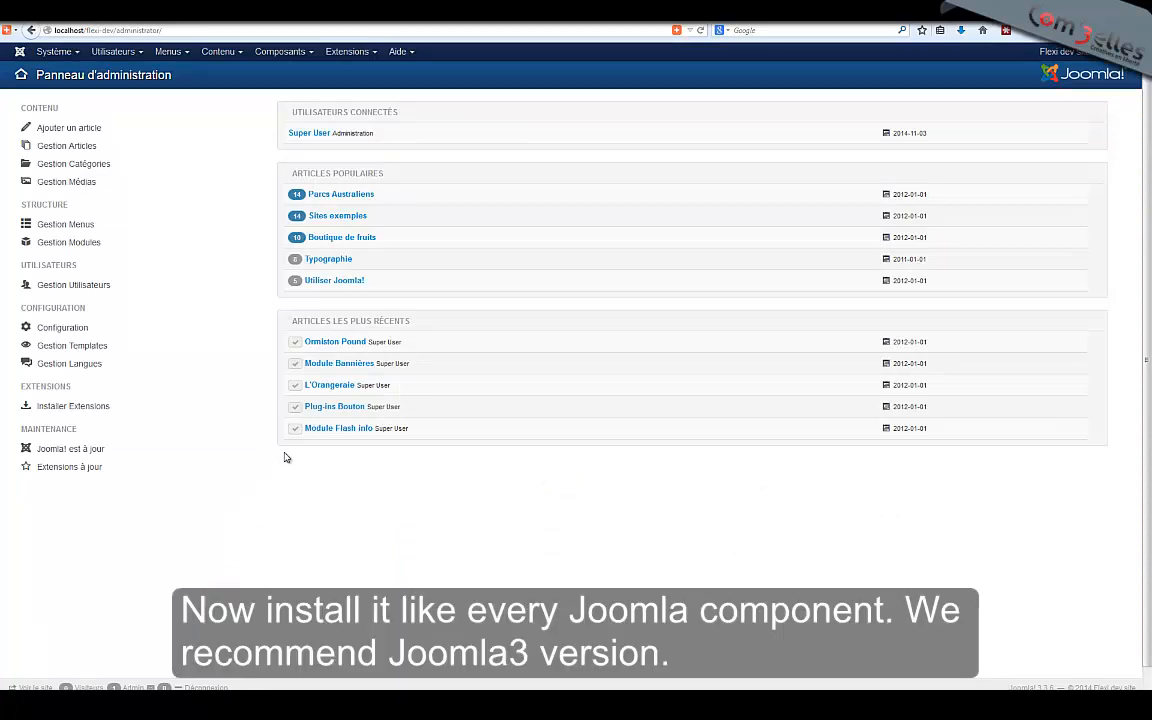
Install flexicontent-cck-2.2.0_stable.zip from Téléchargements as an uploaded extension archive in the Joomla administration and review the installation report.
click(358, 61)
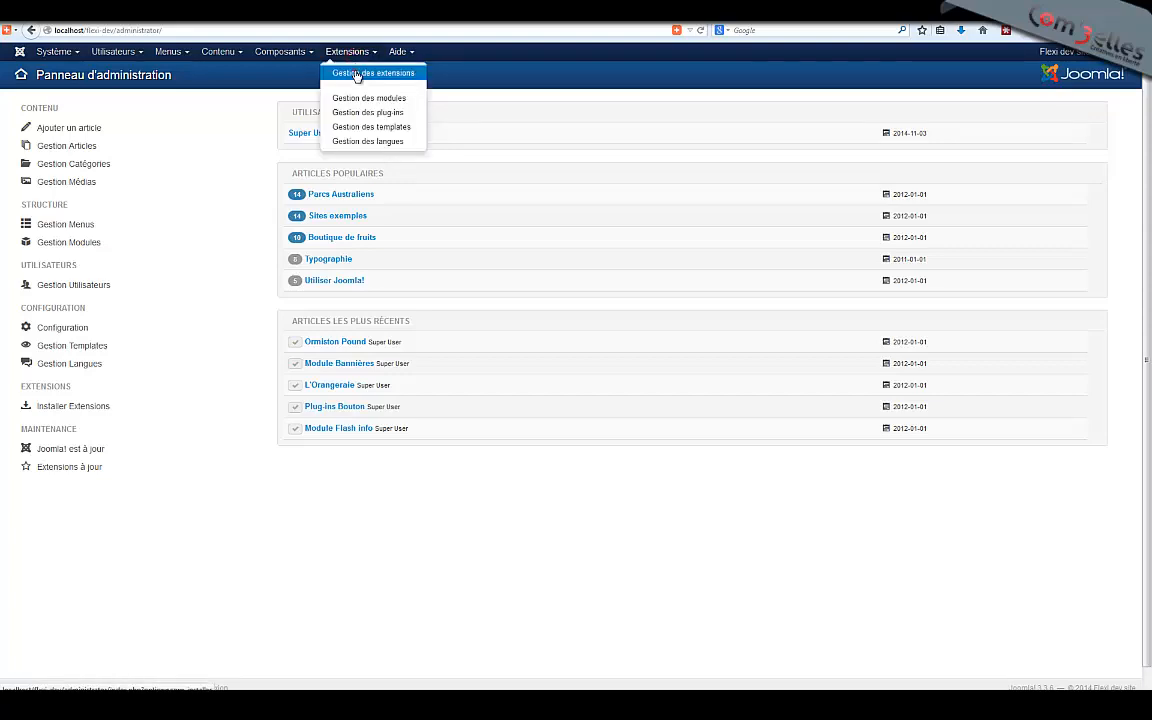
click(355, 73)
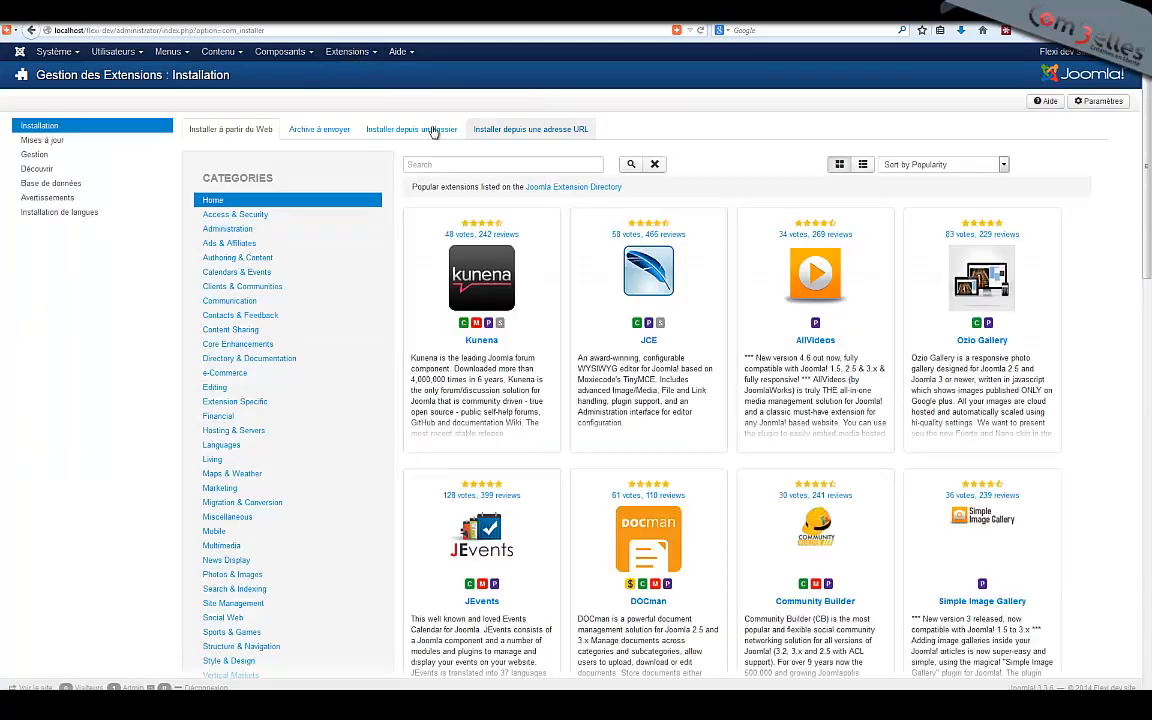
click(321, 130)
click(313, 203)
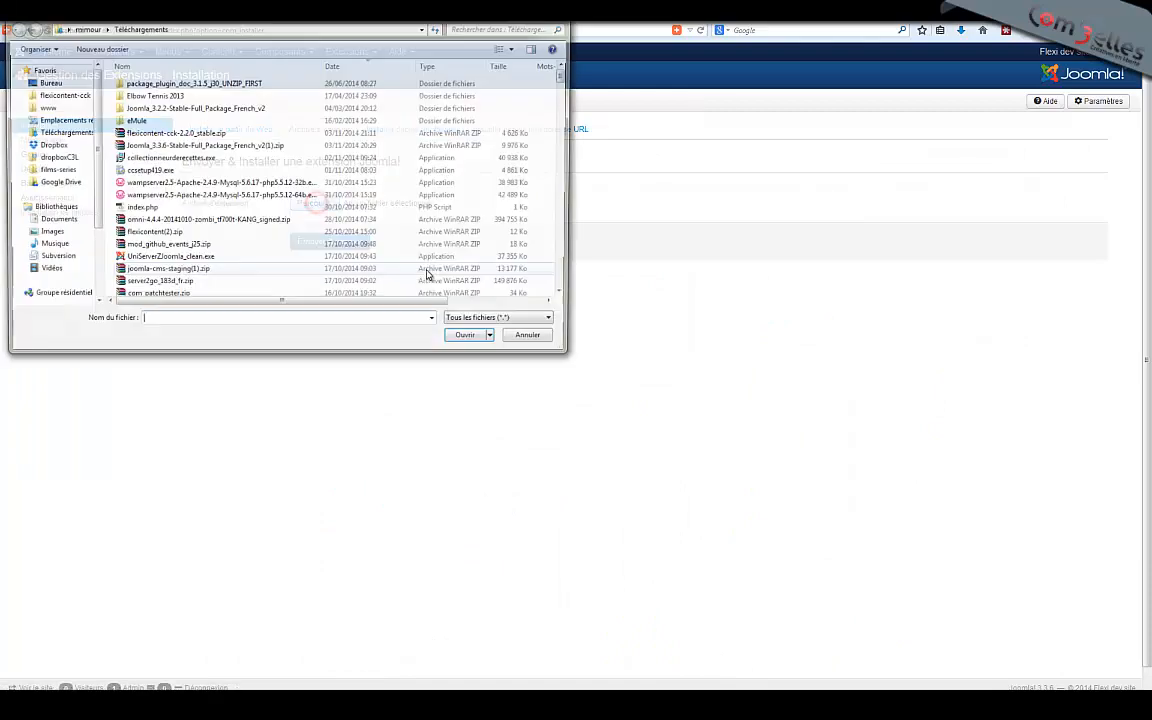
click(155, 133)
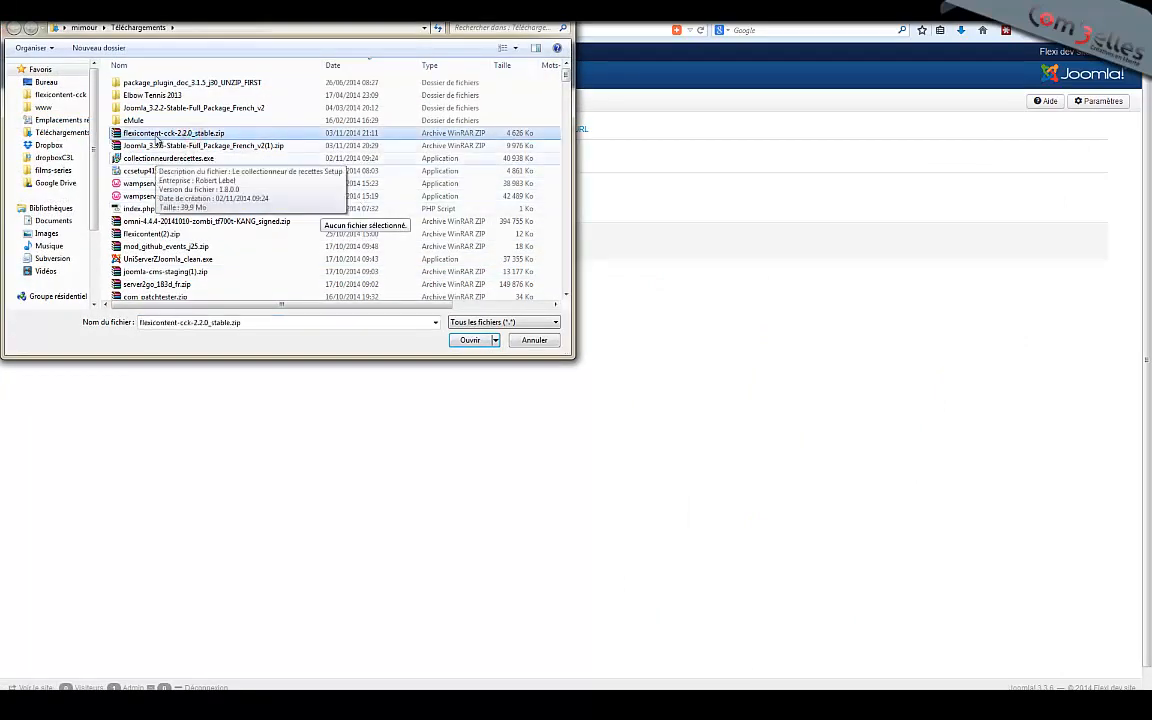
click(470, 341)
click(328, 240)
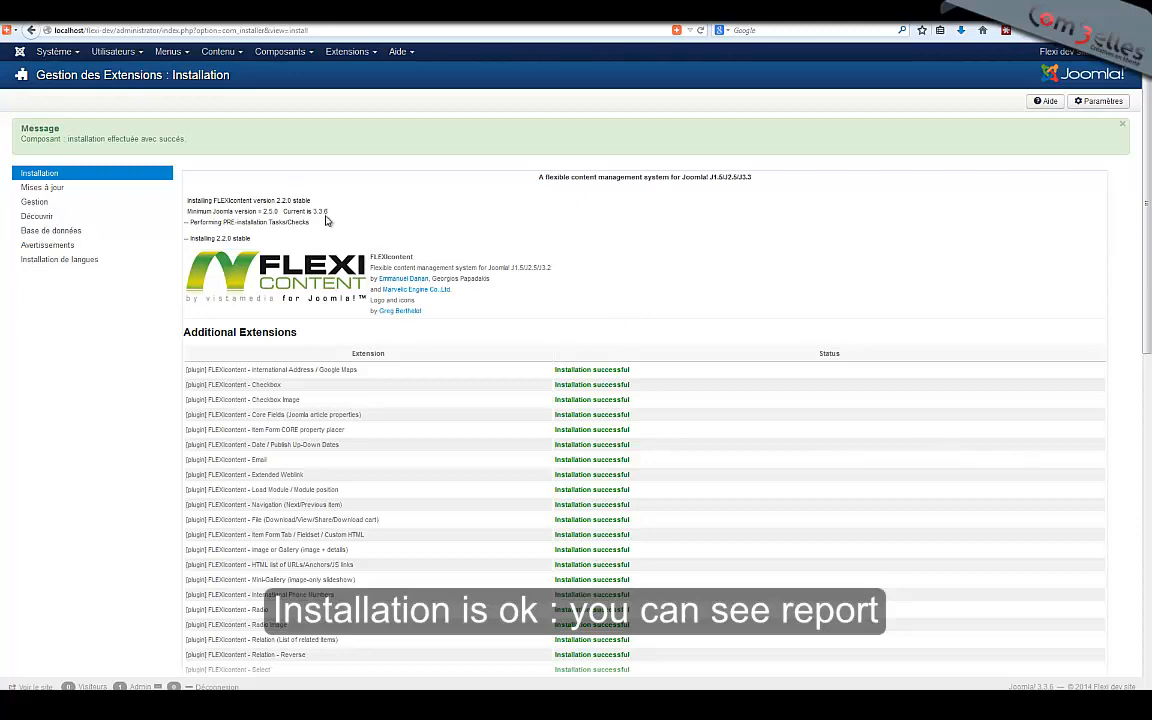
scroll(328, 228, down, 12)
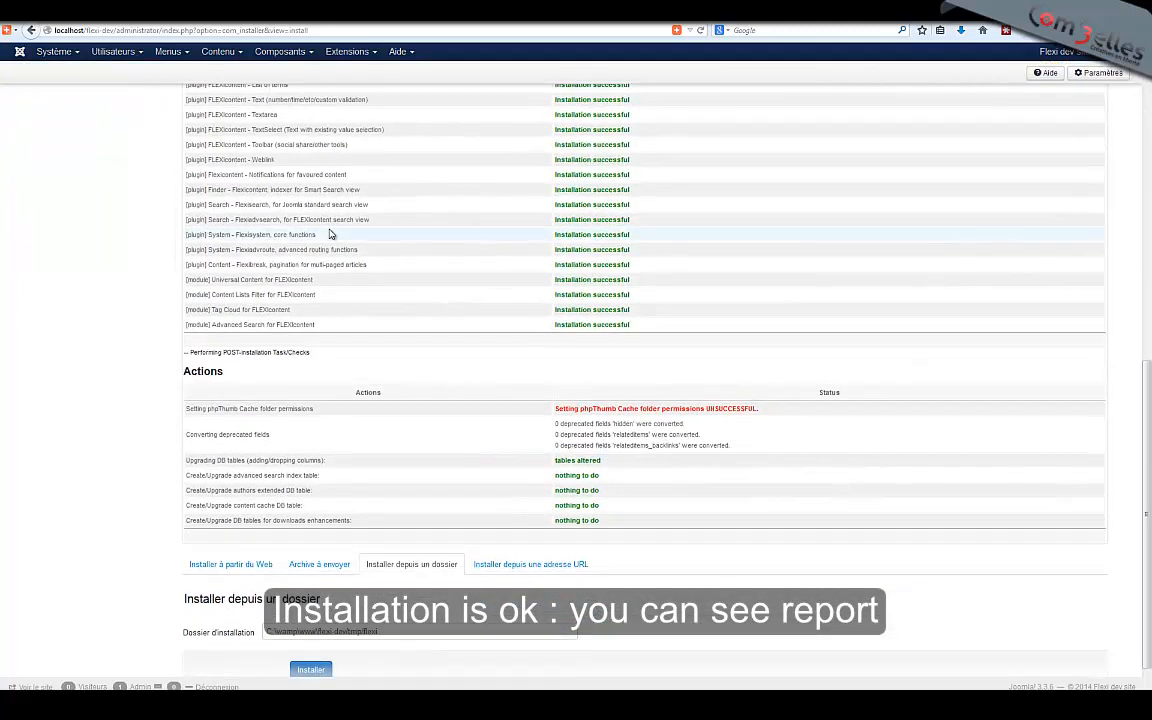
scroll(330, 234, up, 15)
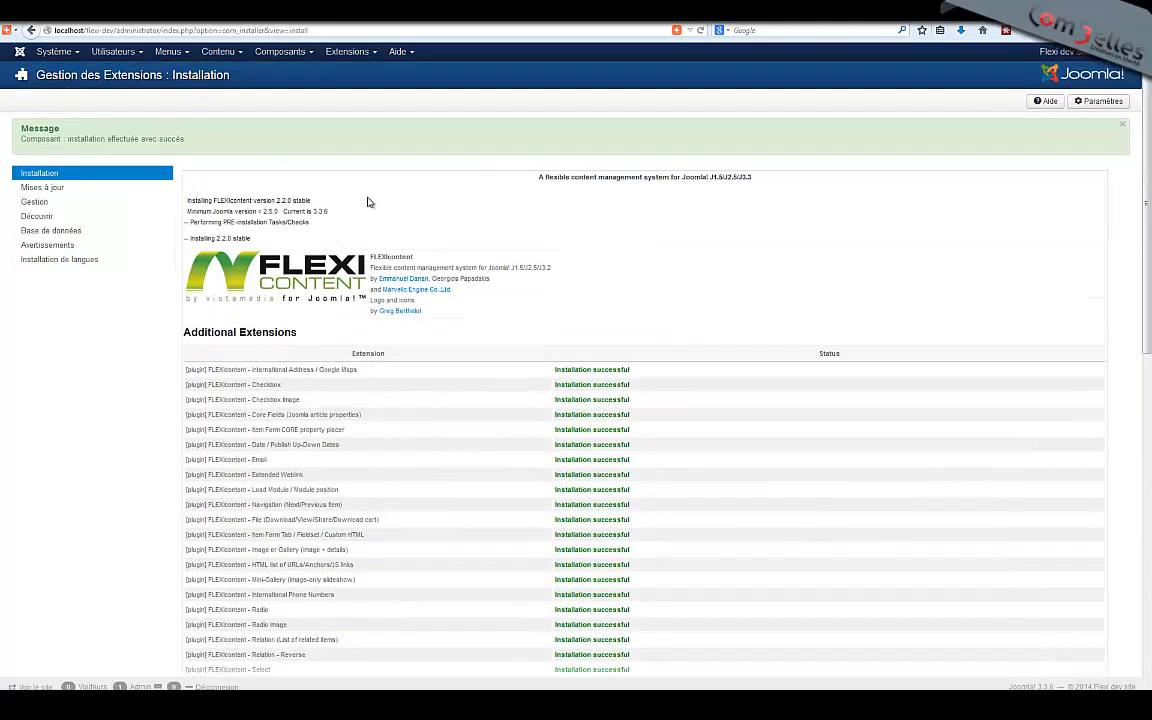
scroll(381, 283, down, 15)
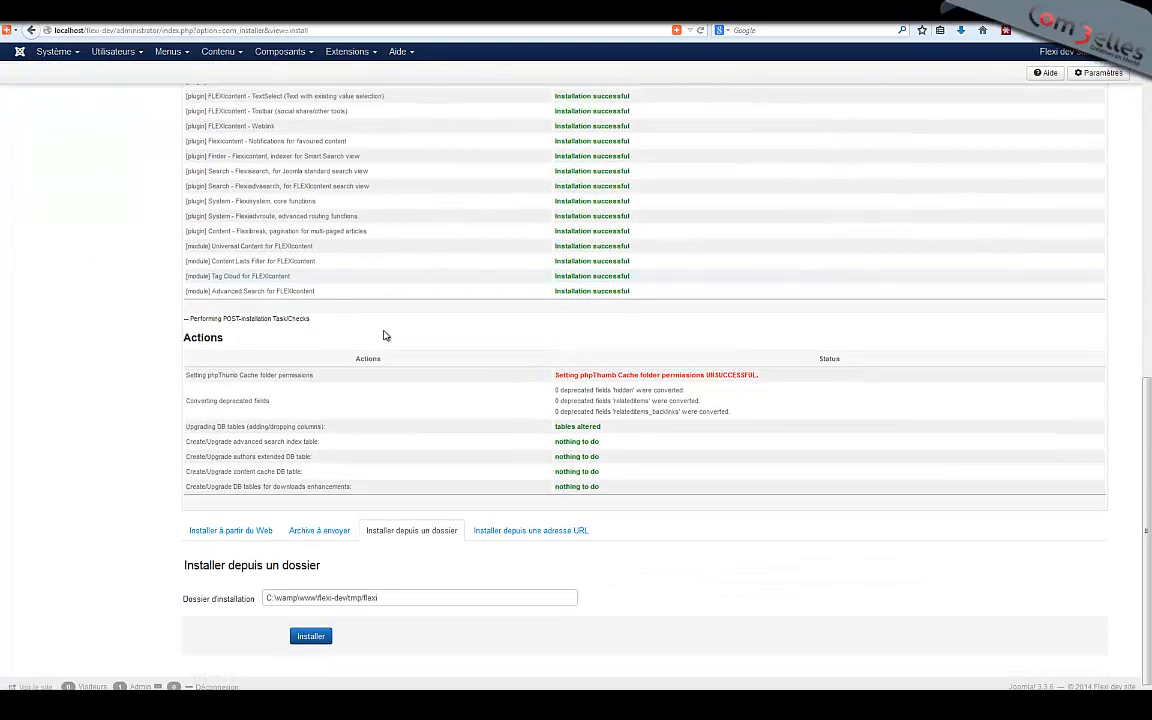
scroll(386, 334, up, 15)
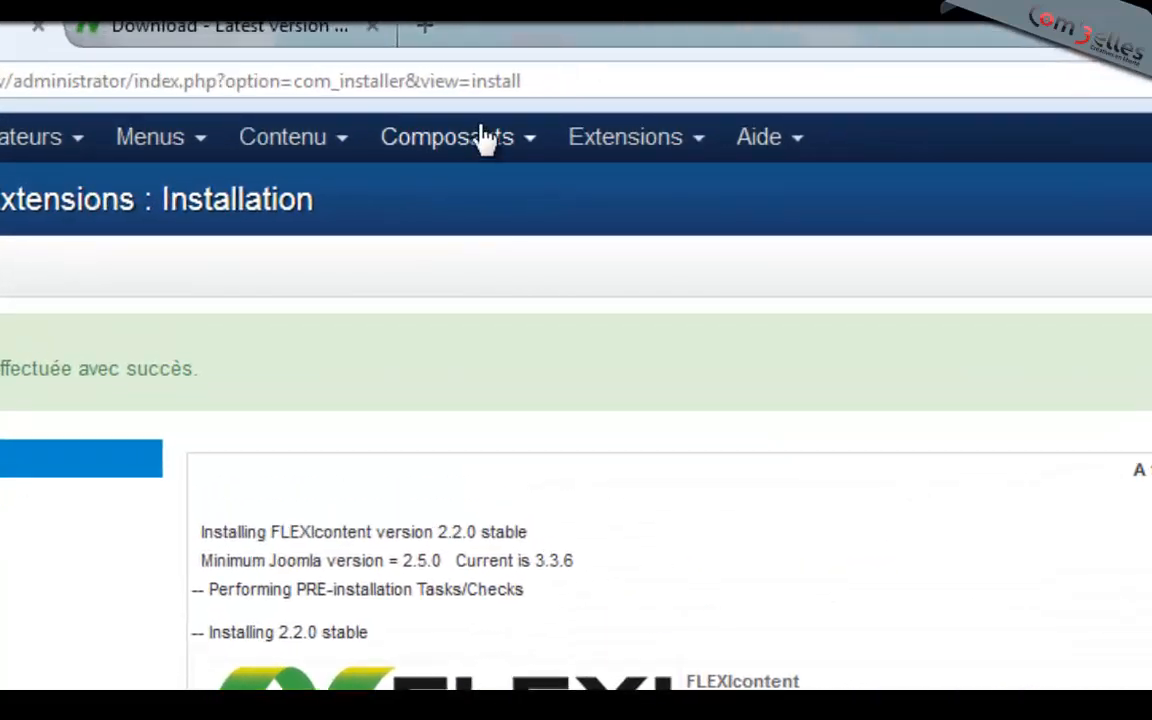
Open the FLEXIcontent component and run every pending post-installation update task, from publishing all plugins through initial permission.
click(485, 138)
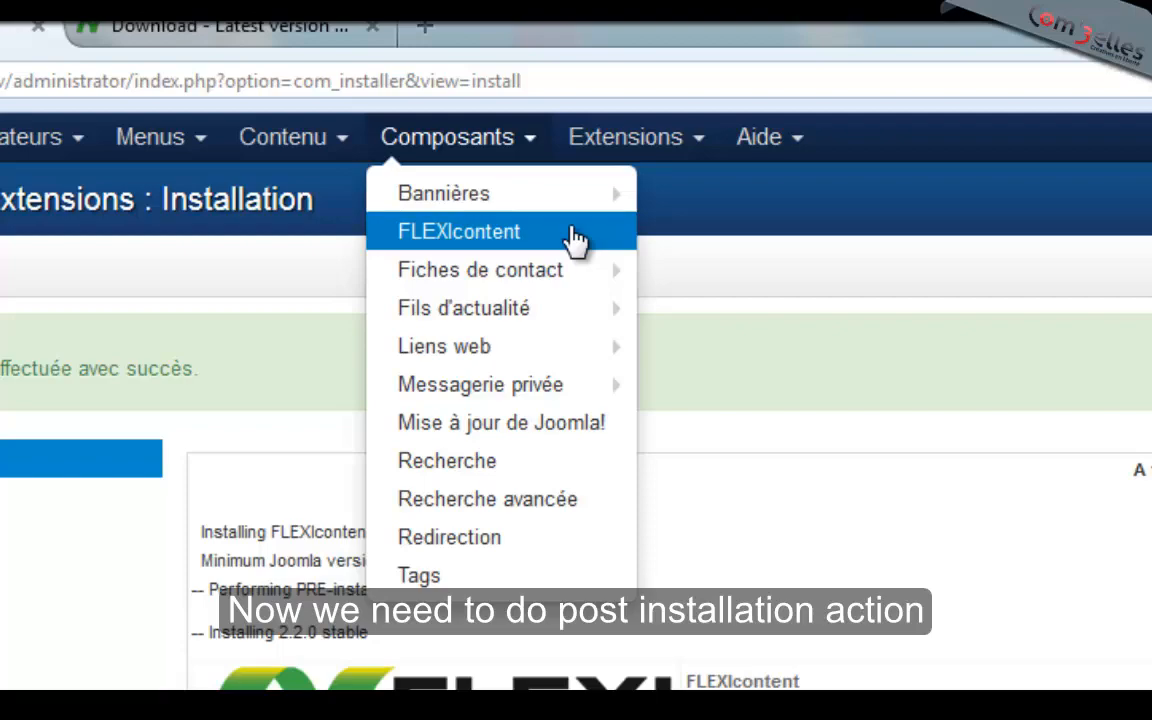
click(577, 240)
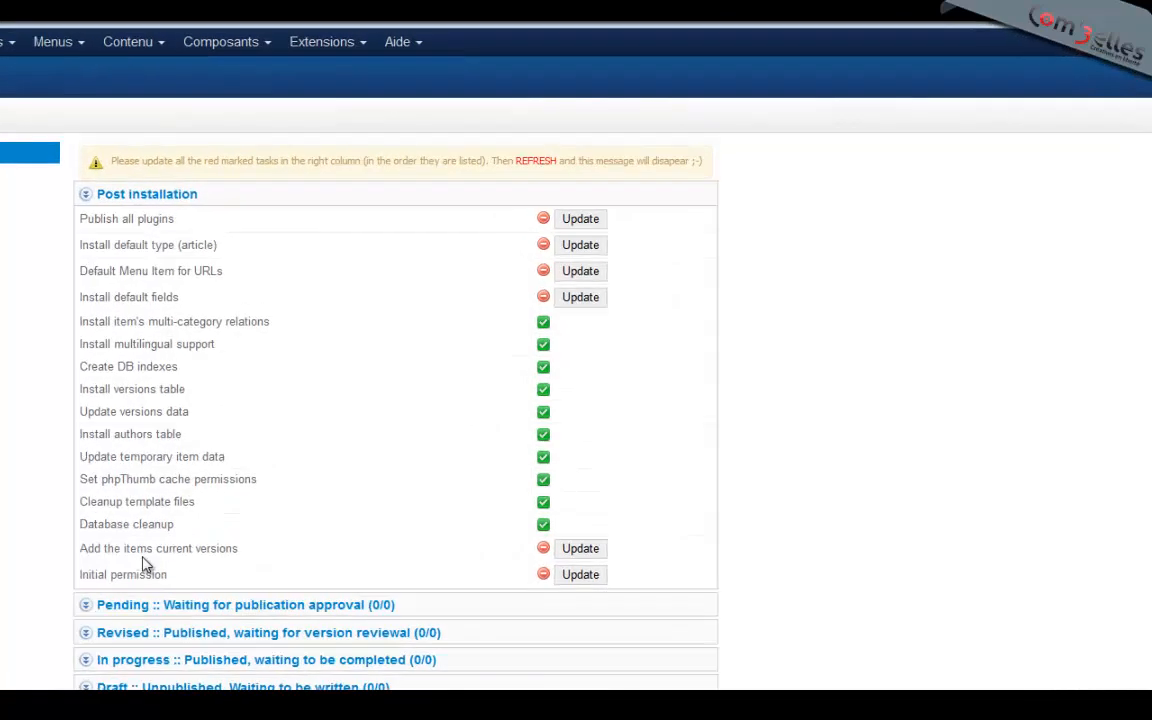
click(597, 216)
click(583, 242)
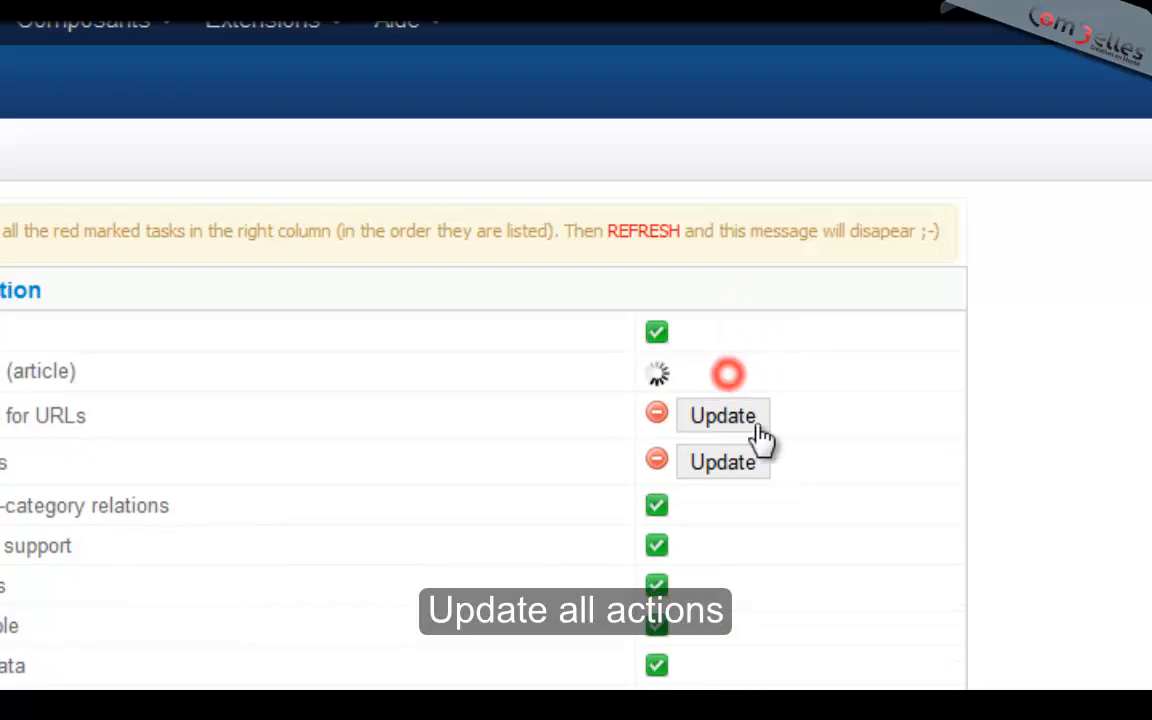
click(735, 416)
click(735, 462)
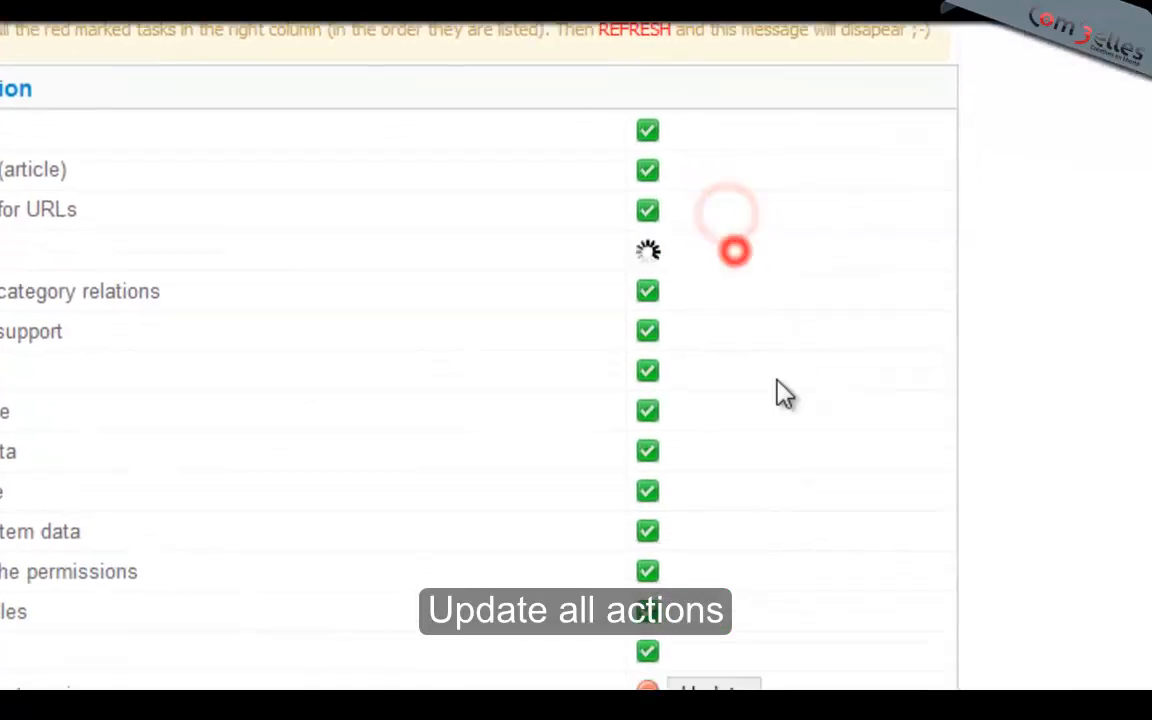
click(719, 557)
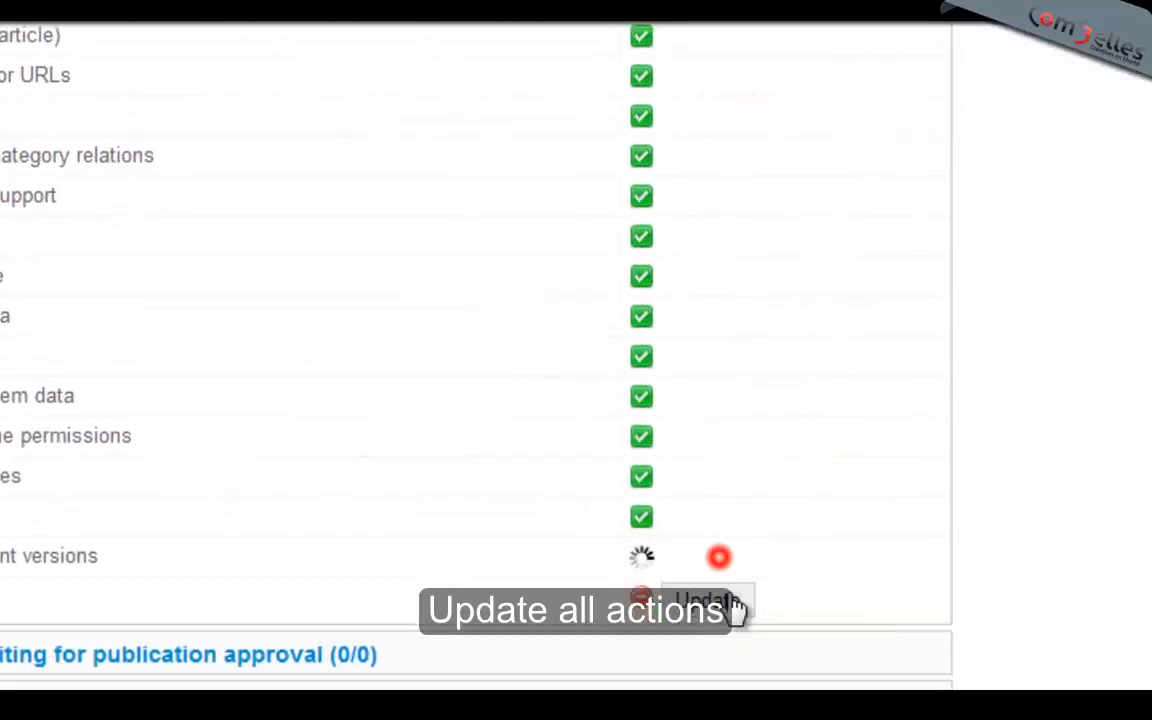
click(735, 607)
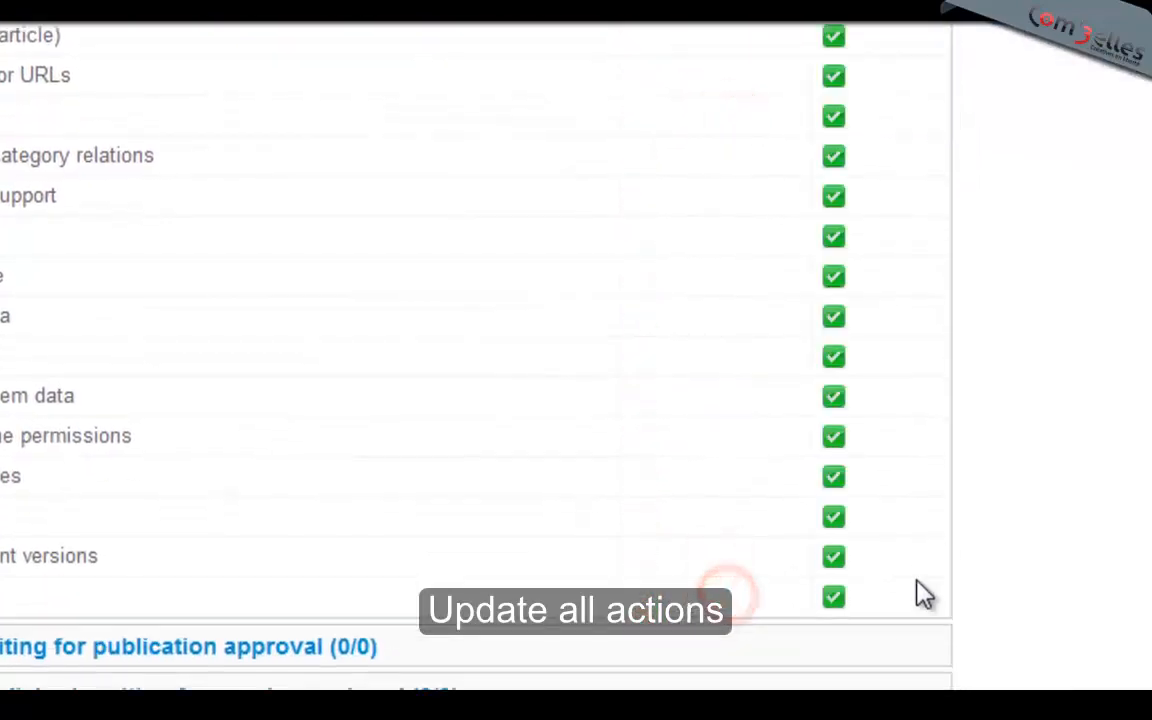
Refresh the FLEXIcontent dashboard and save and close the component configuration with its default options.
click(805, 114)
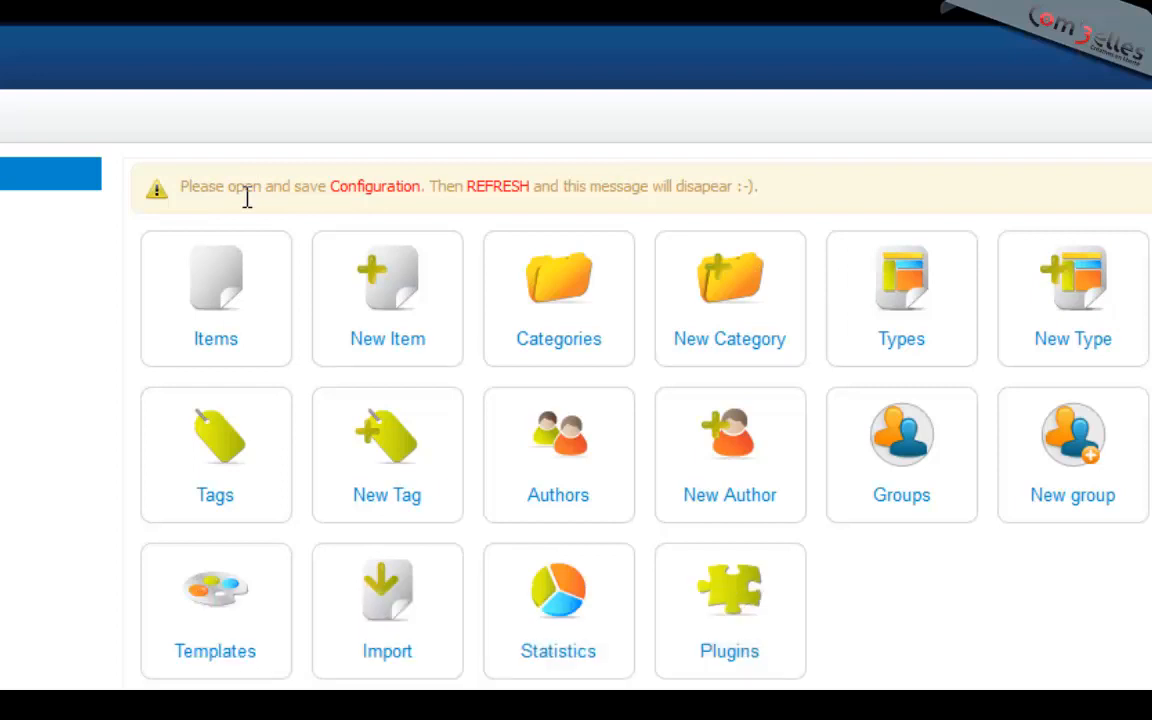
click(370, 188)
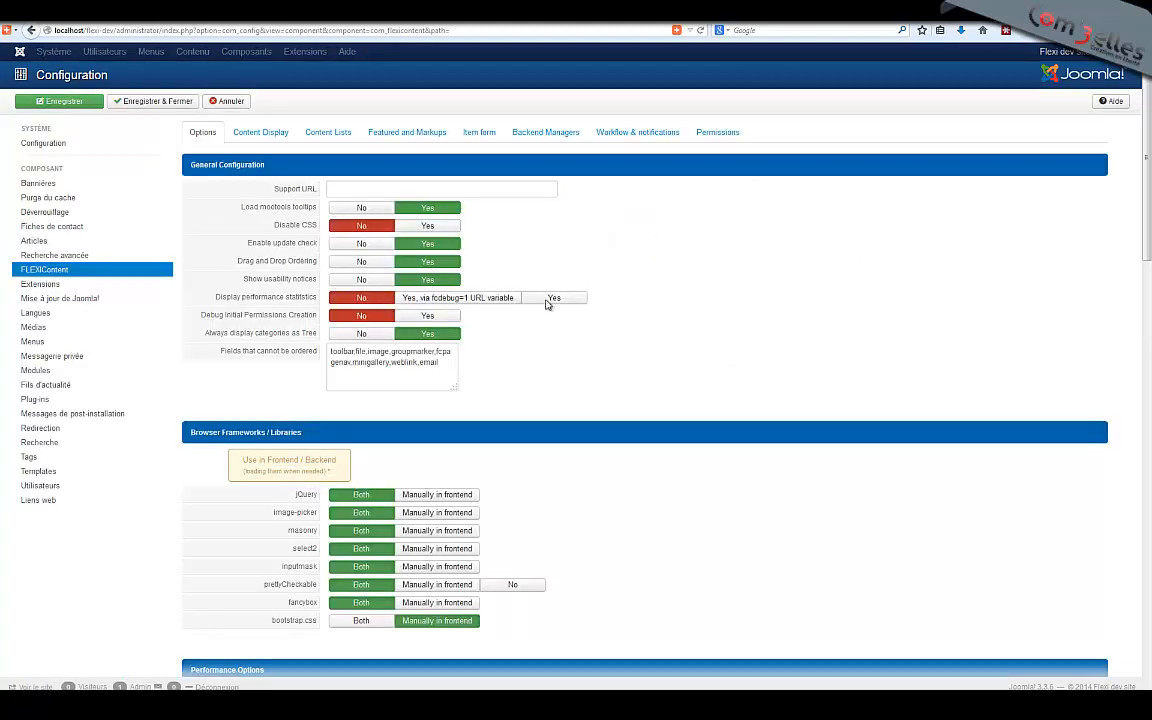
click(131, 102)
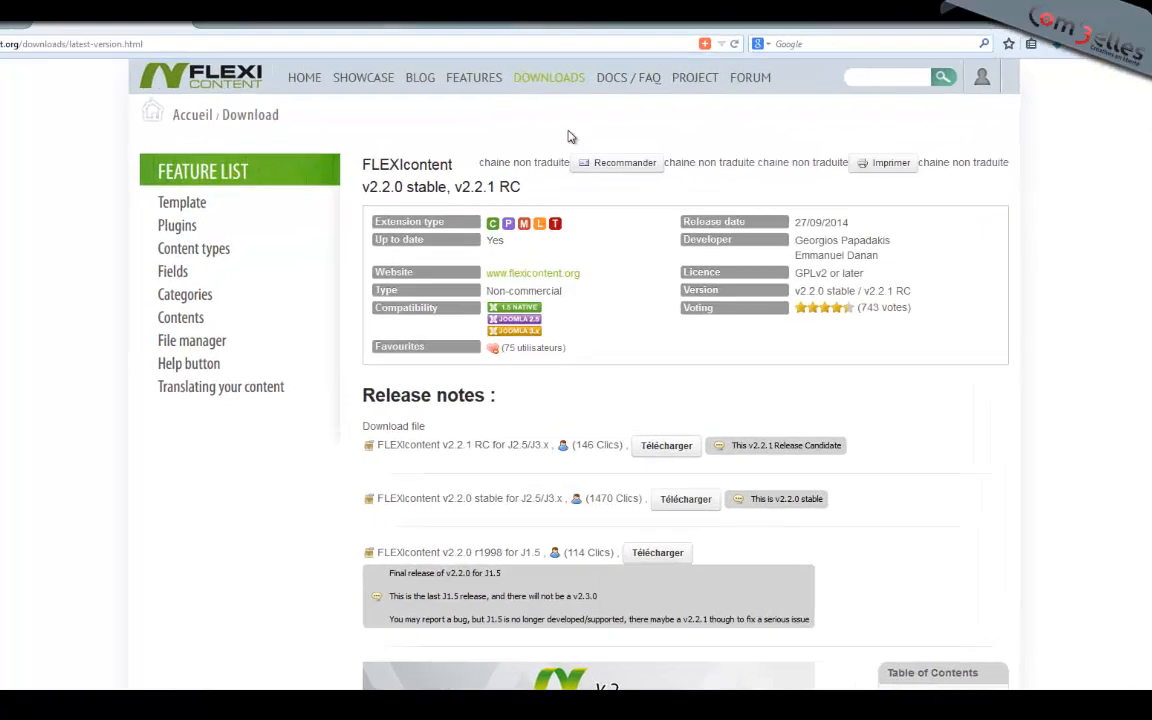
Open the translation packages page on the FLEXIcontent site and look through the available languages.
mouse_move(556, 60)
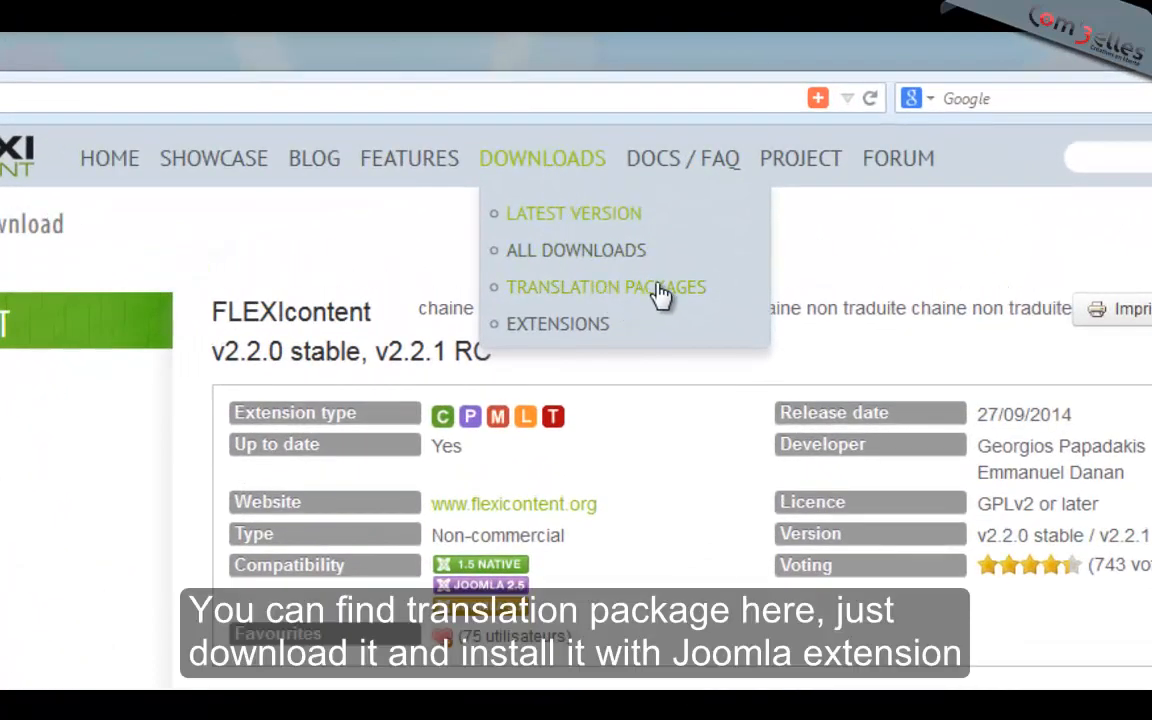
click(659, 287)
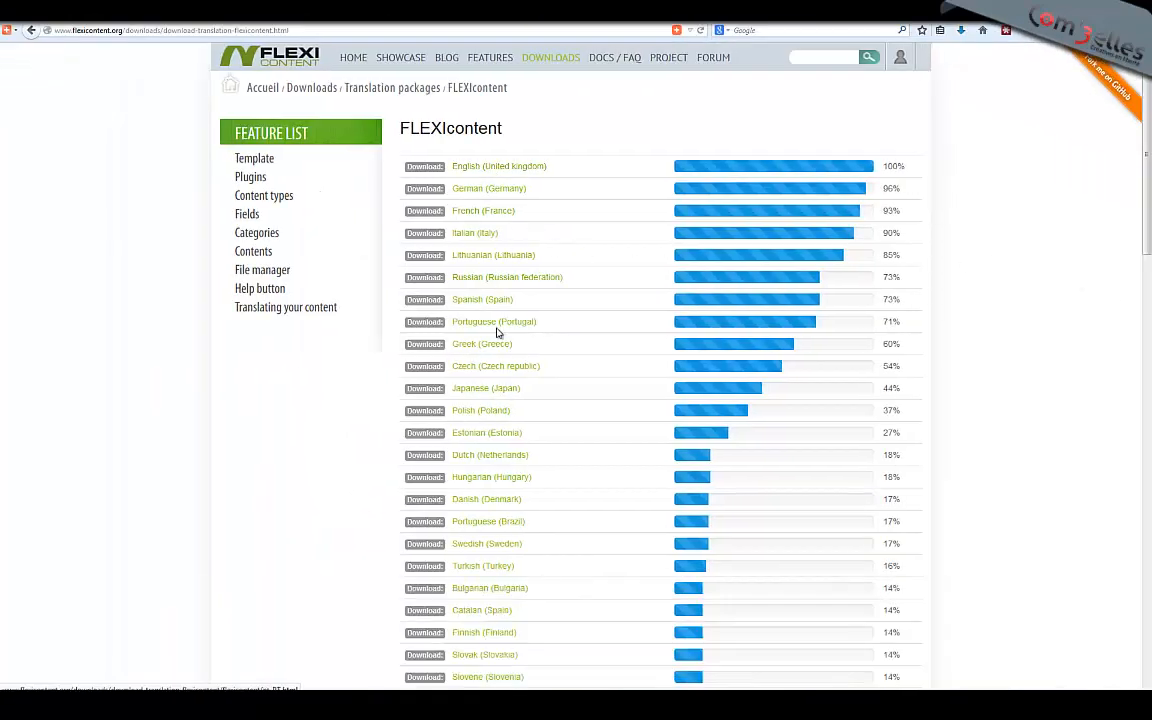
scroll(496, 334, down, 6)
scroll(496, 338, up, 7)
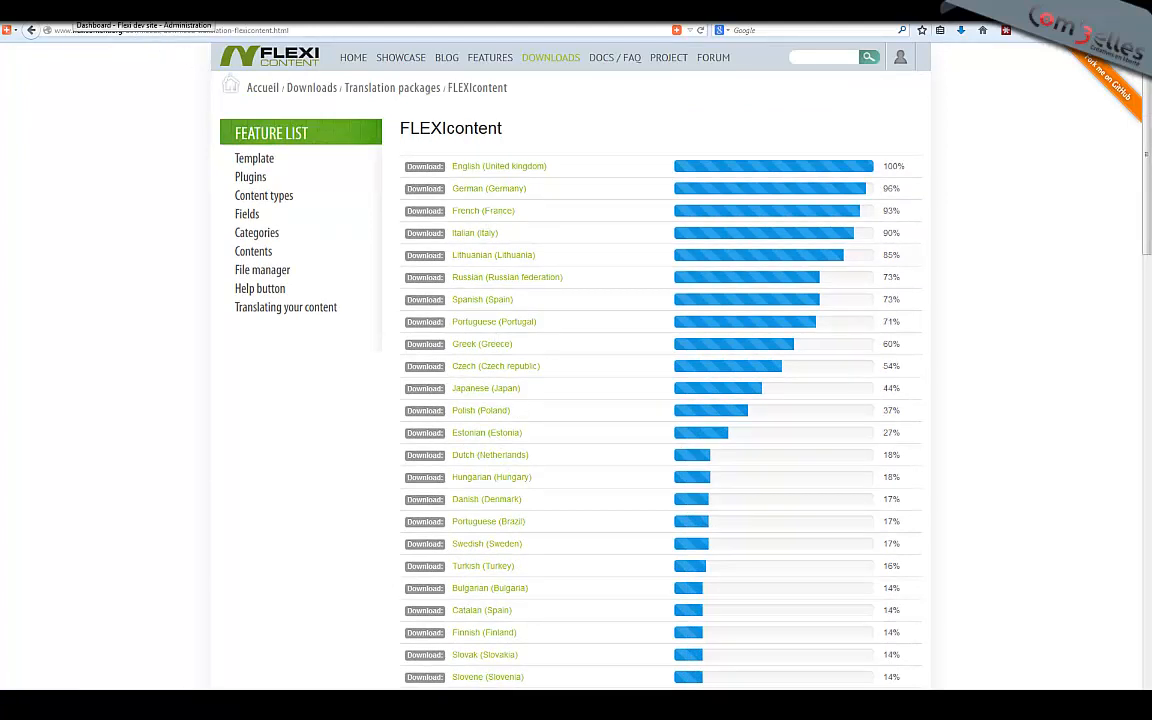
Switch back to the Joomla administration, open the FLEXIcontent Items manager and read the notice about unbound items.
click(78, 12)
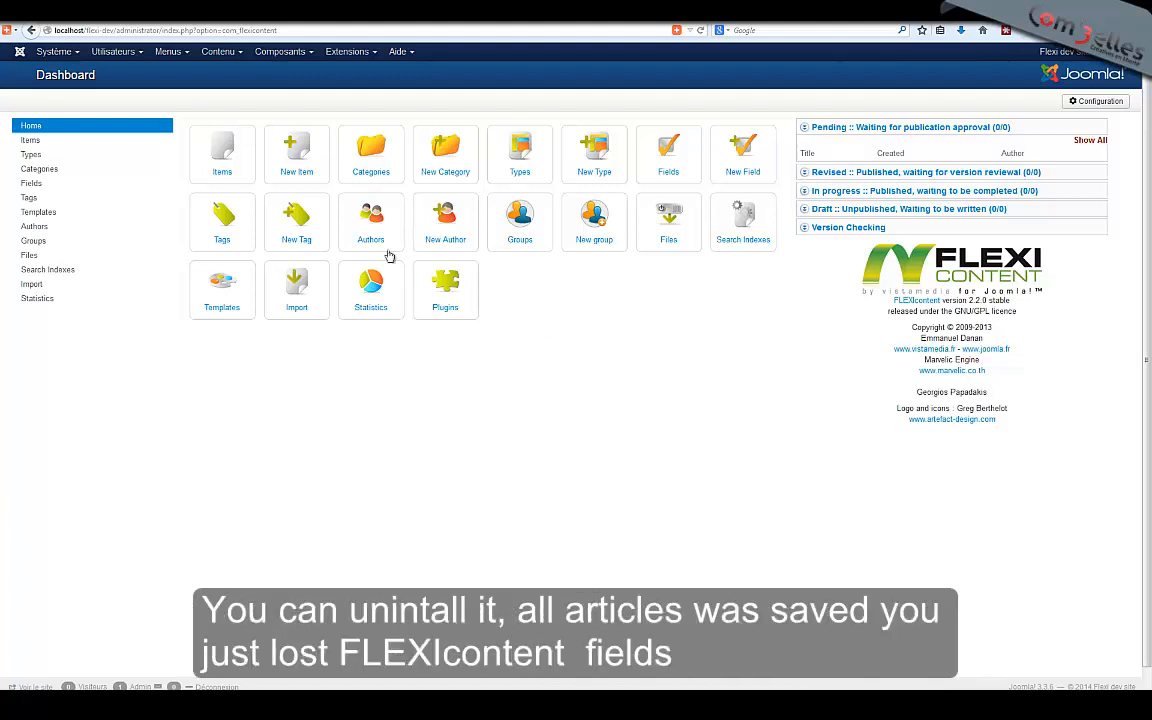
click(219, 152)
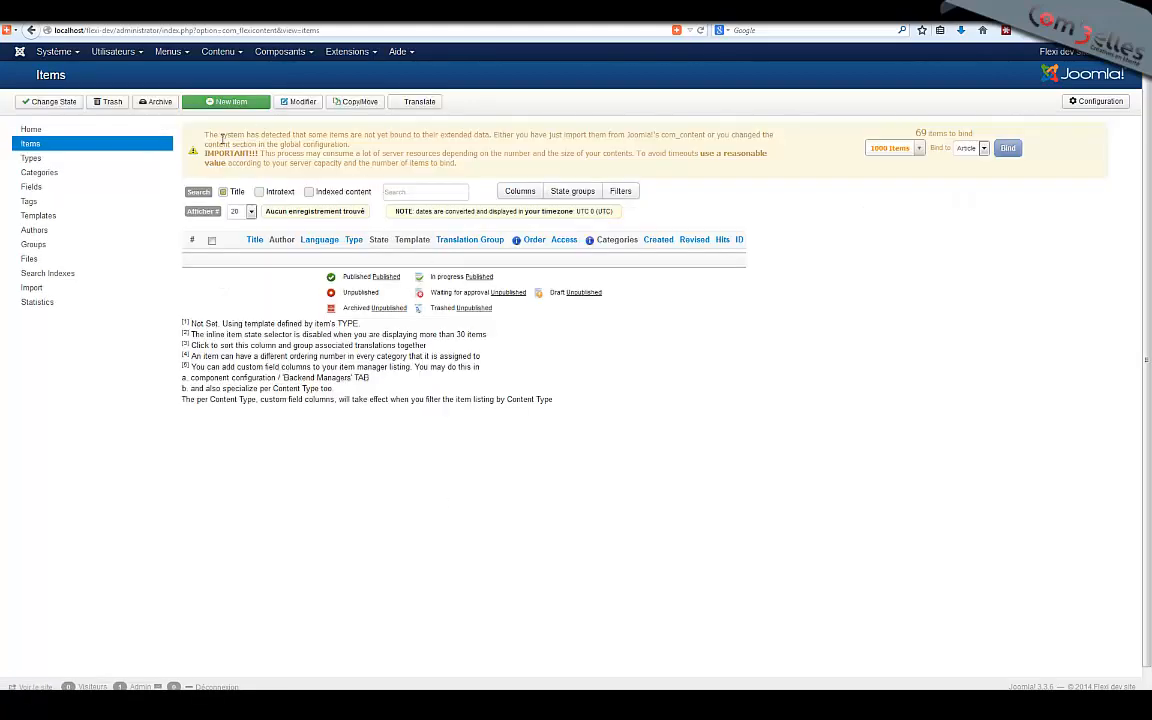
drag(185, 128, 449, 158)
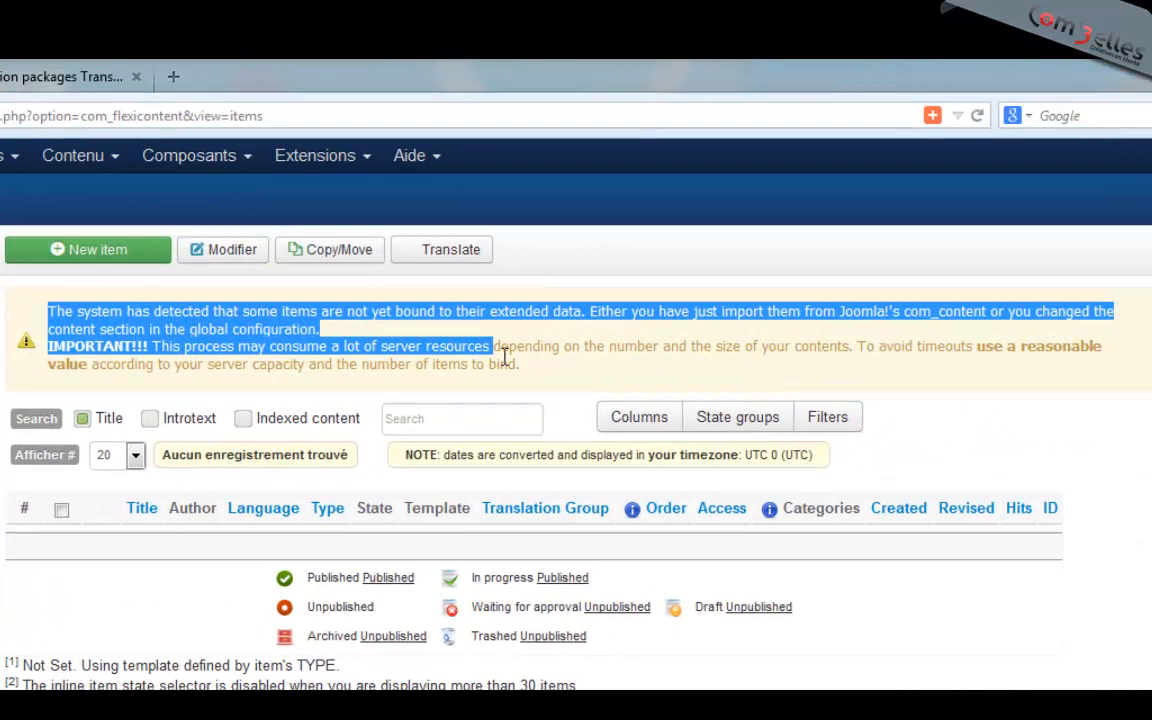
drag(505, 355, 605, 410)
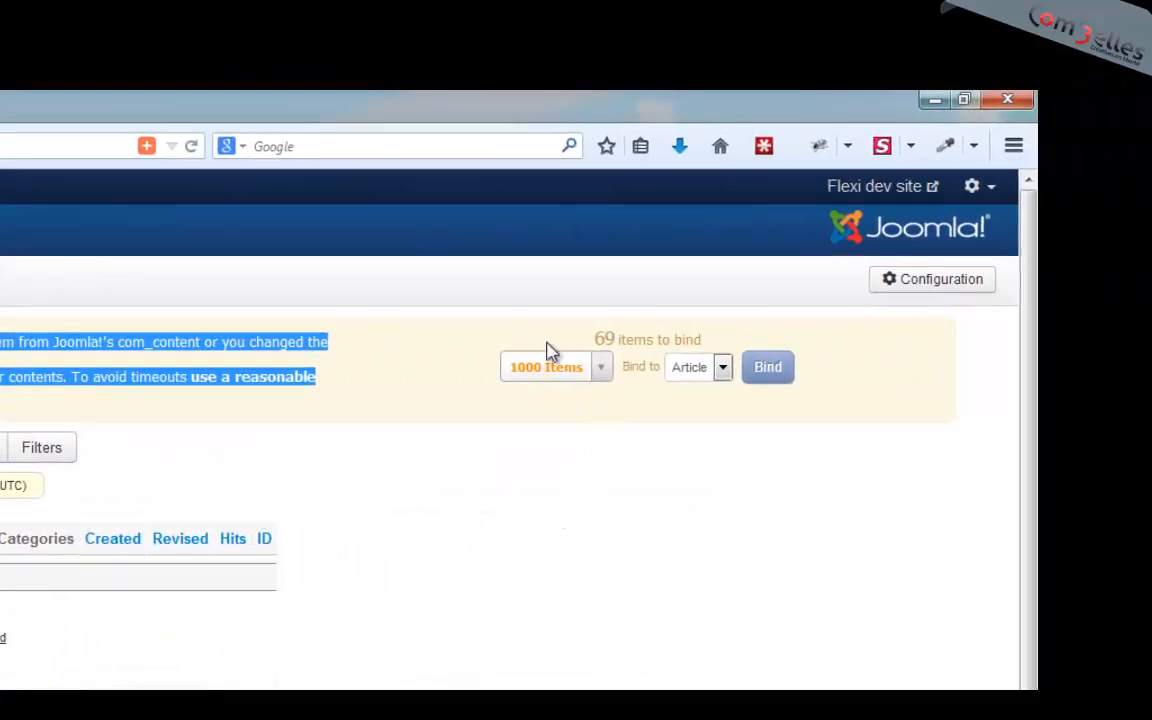
Bind the unbound items to the Article type with the batch size kept at 1000 items, and dismiss the message above the item list.
click(483, 368)
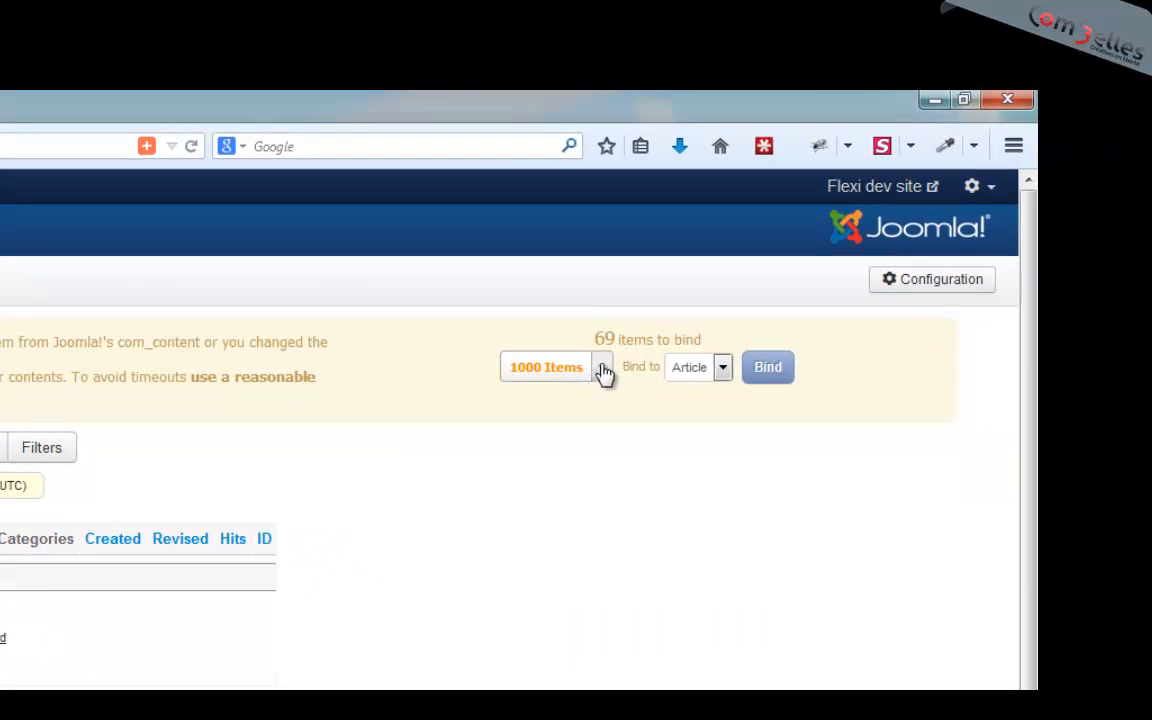
click(600, 369)
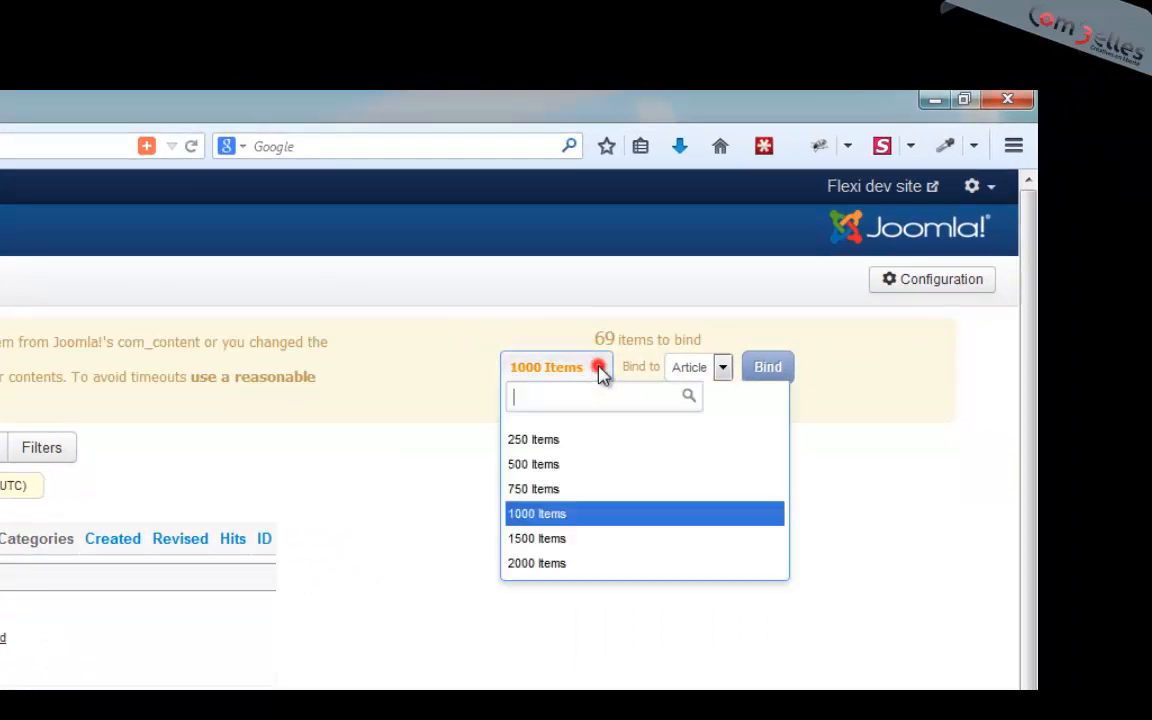
click(600, 369)
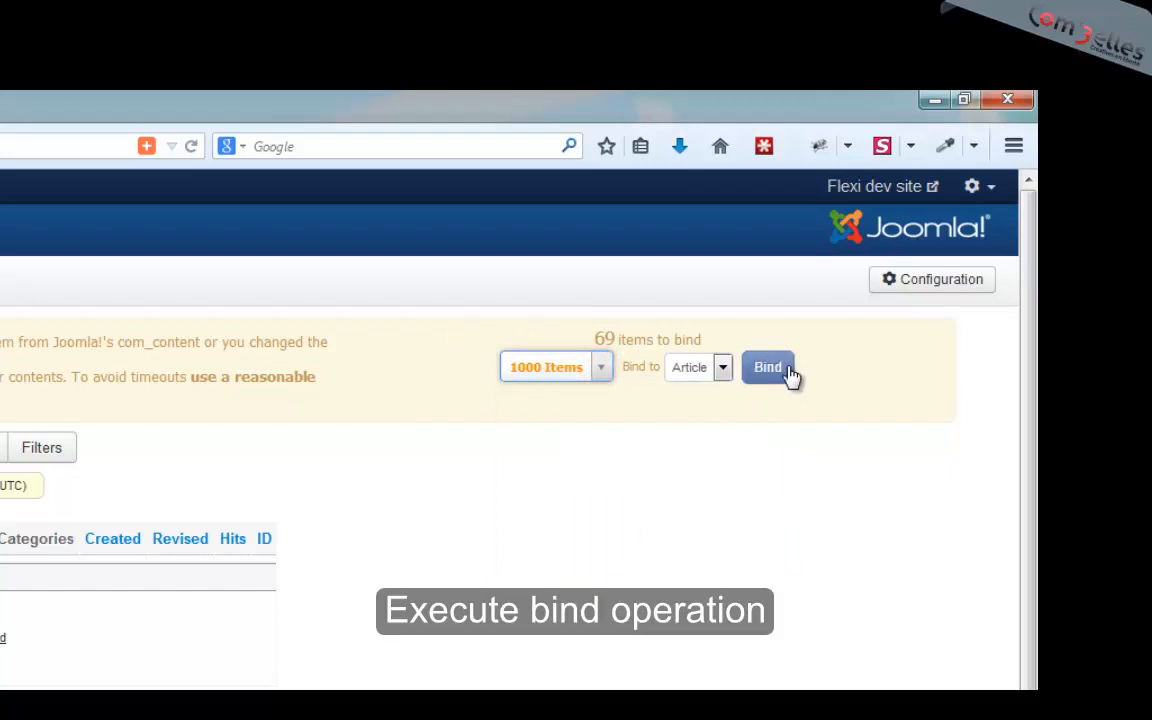
drag(596, 334, 717, 350)
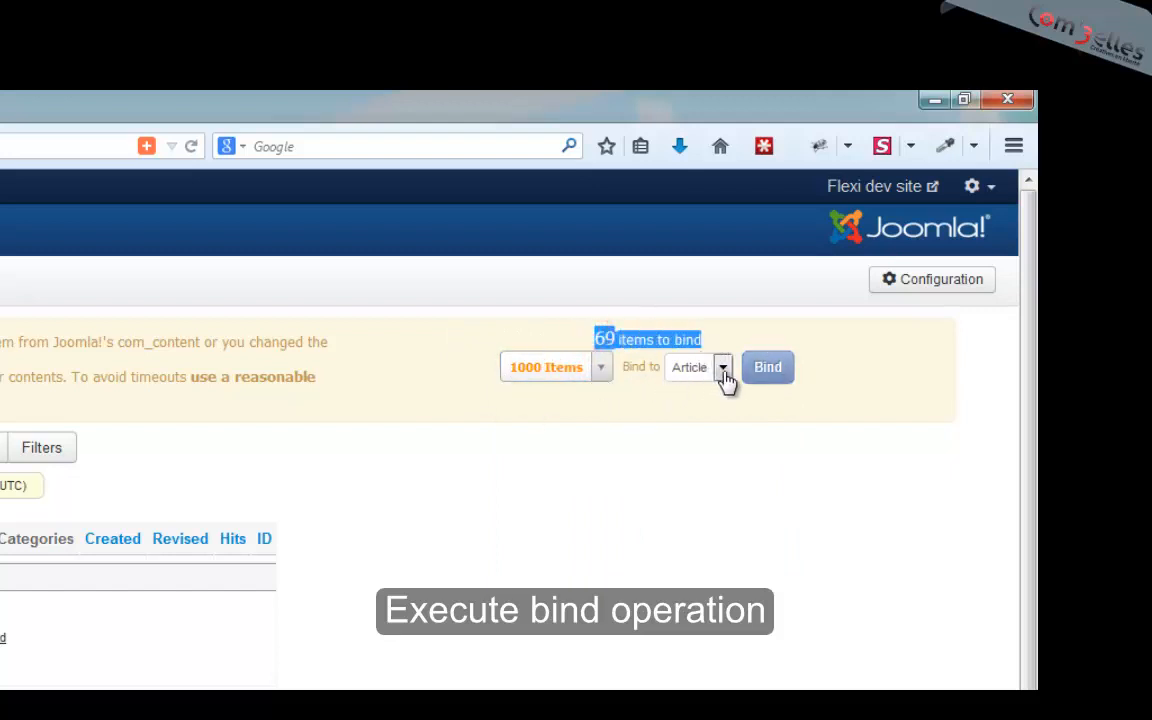
click(726, 380)
click(724, 392)
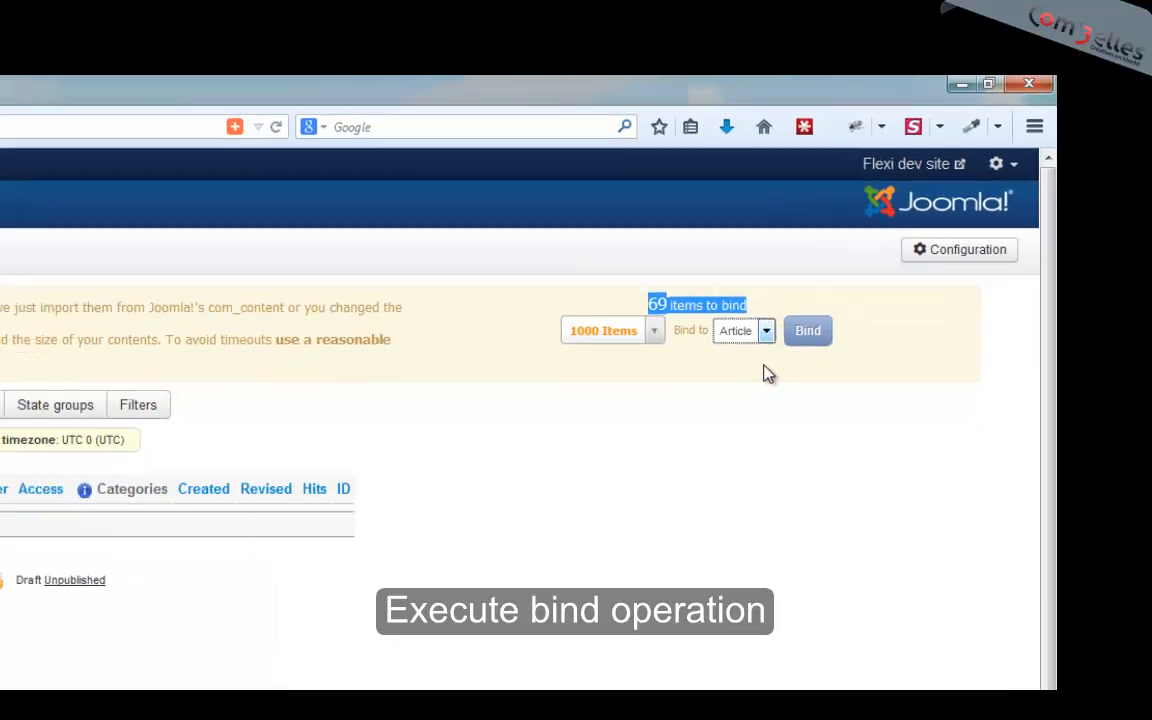
click(808, 330)
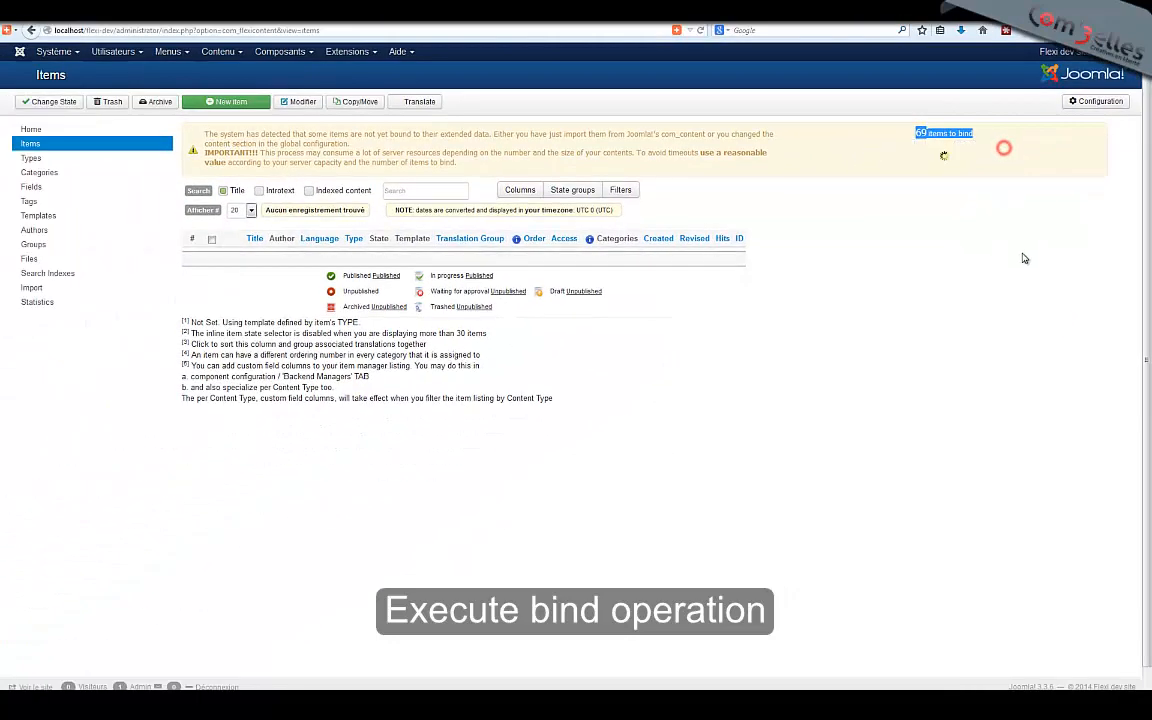
click(555, 299)
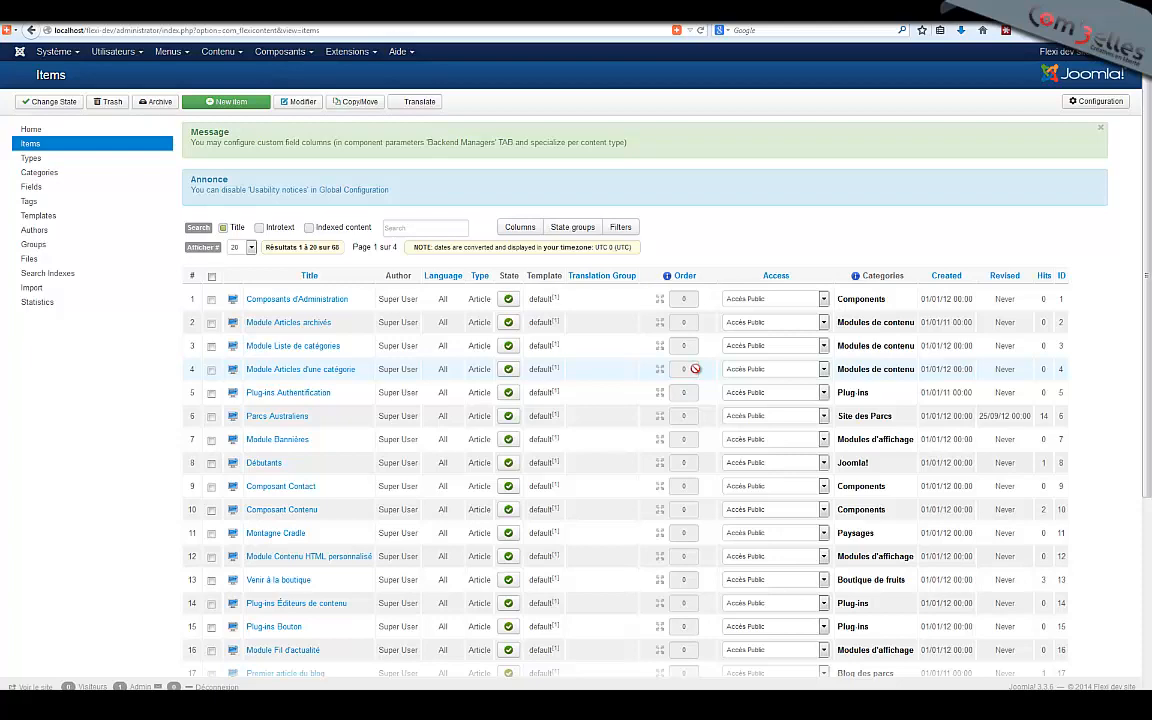
click(1100, 128)
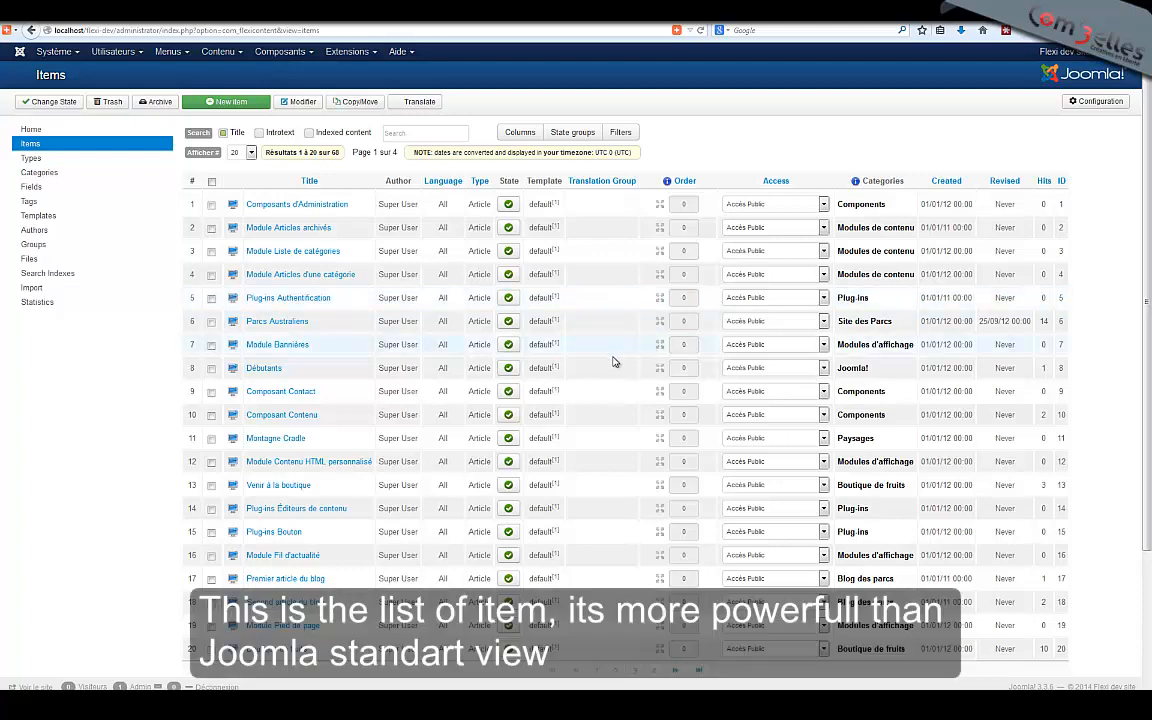
Look over the FLEXIcontent item list and activate its search field.
scroll(586, 376, down, 3)
scroll(586, 376, up, 3)
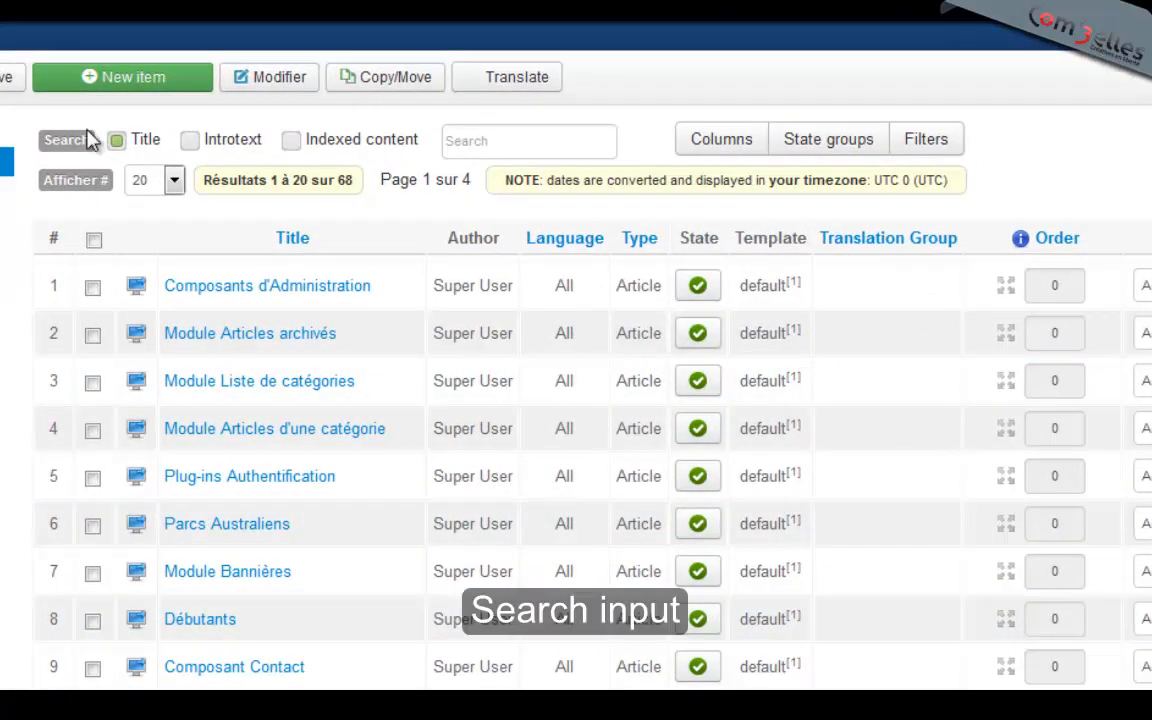
click(482, 143)
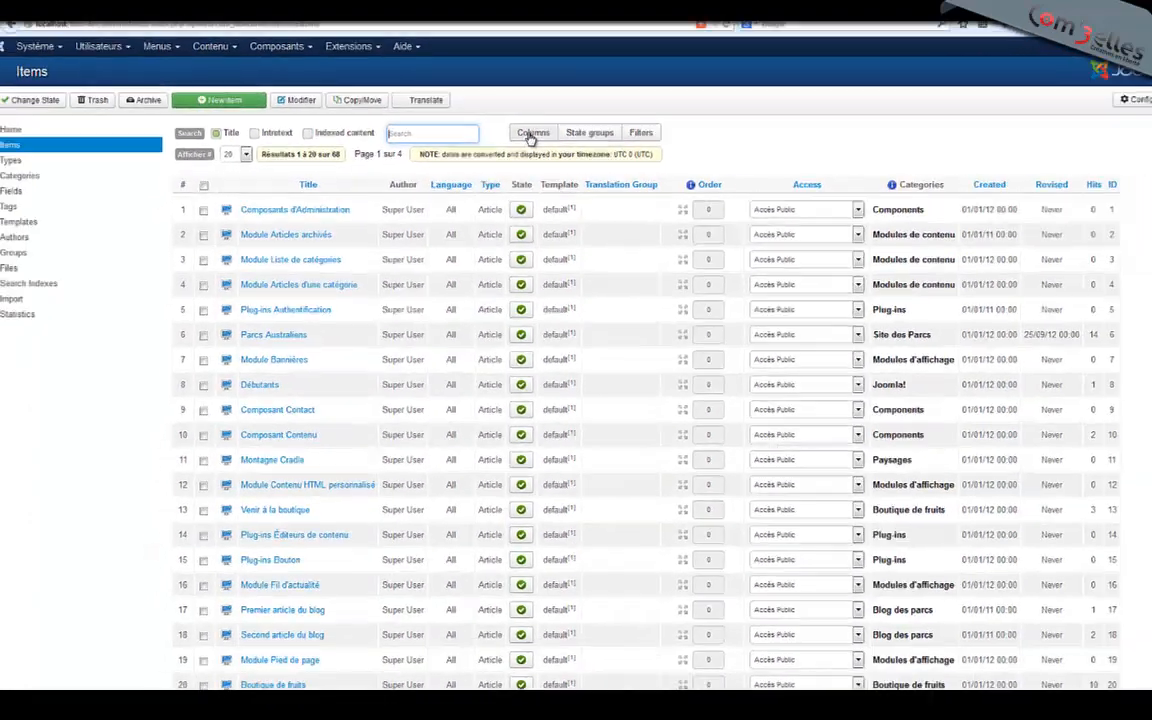
Show the column selection bar and view the publishing state choices for the Composants d'Administration item.
click(721, 139)
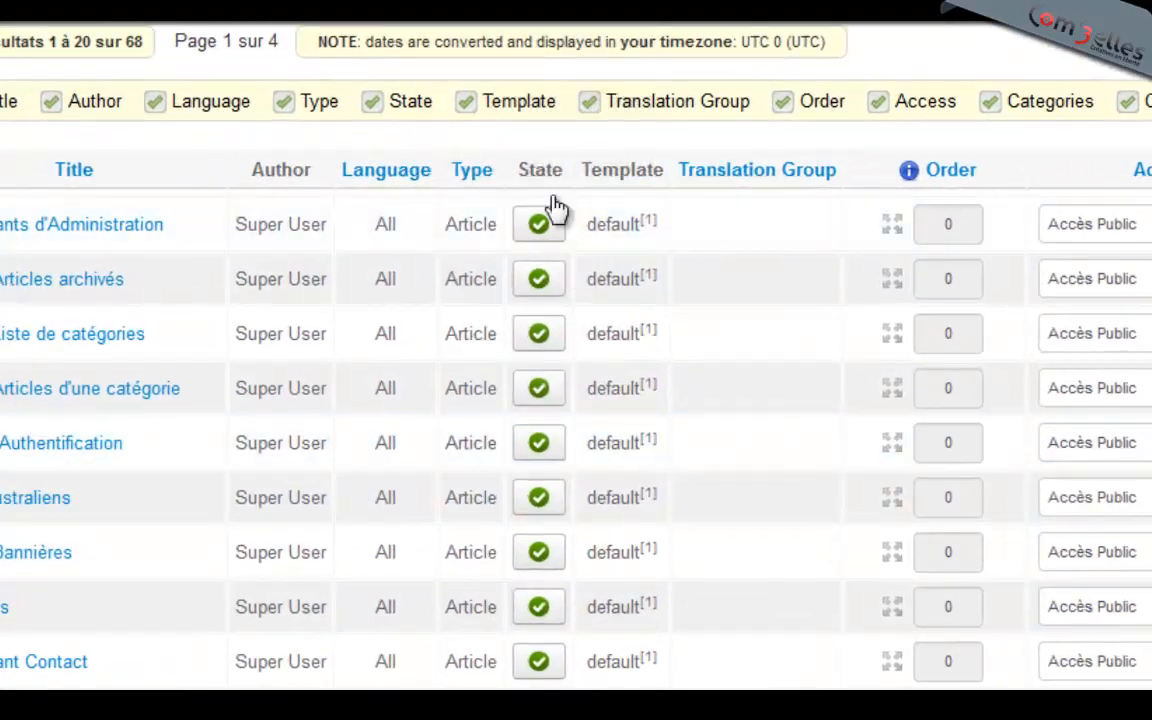
click(512, 230)
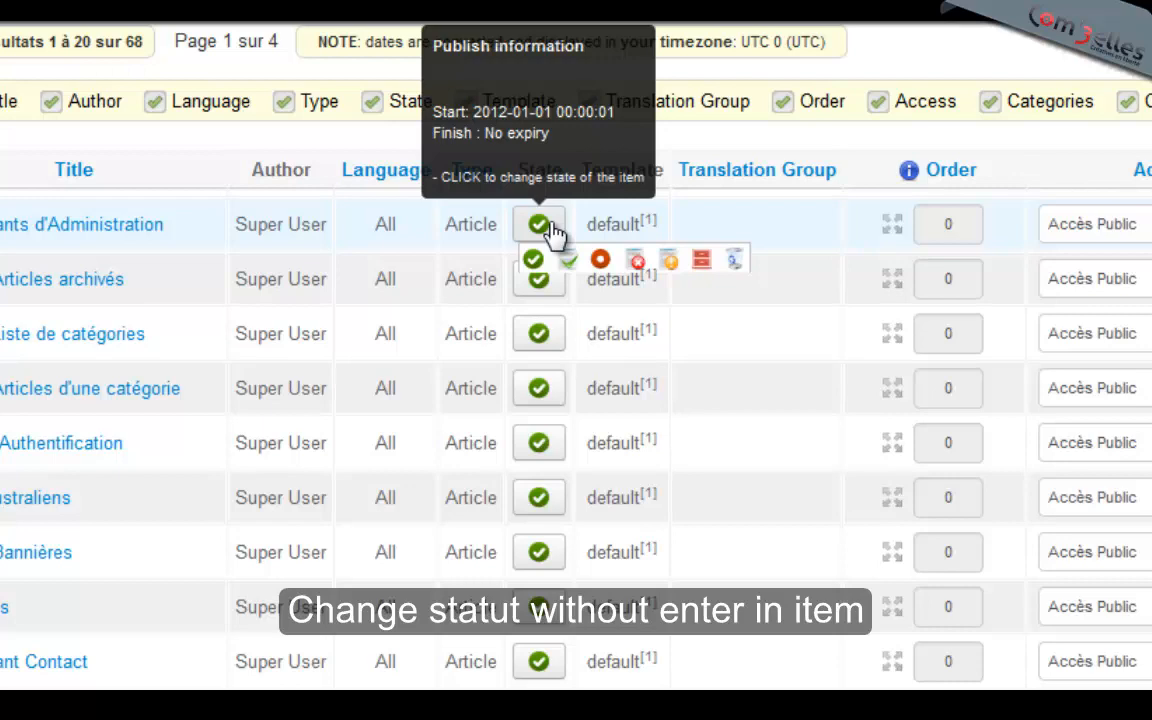
click(550, 228)
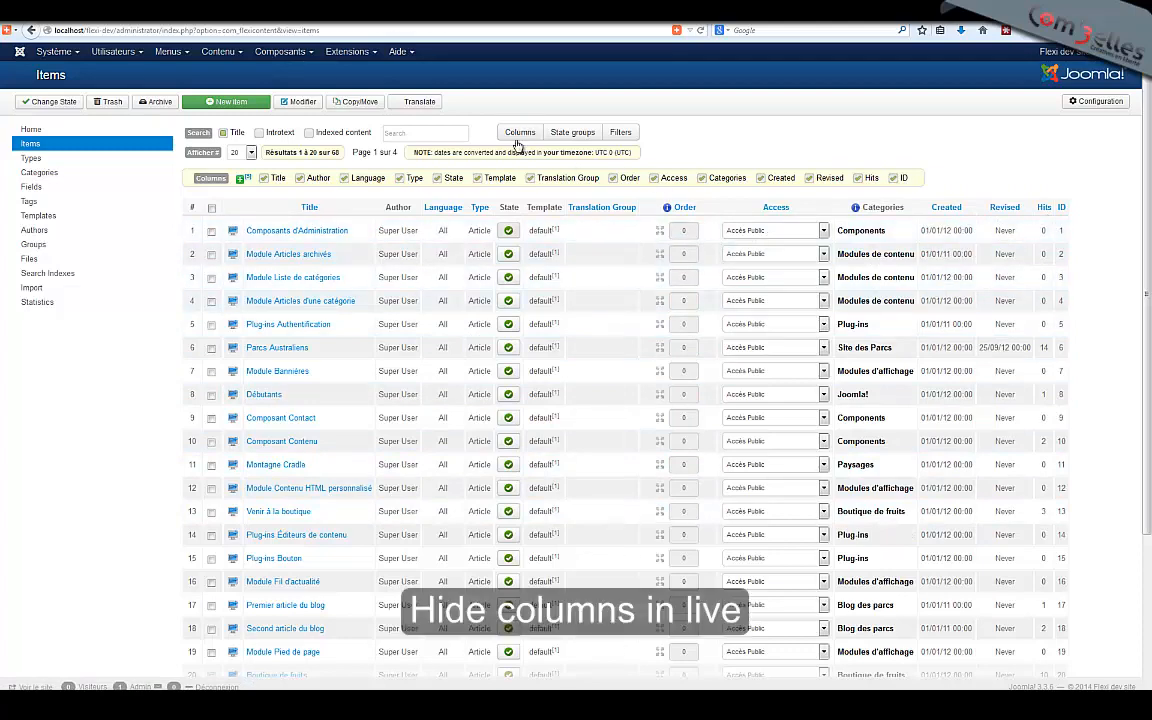
Hide the Type, State, Translation Group, Order, Categories and ID columns in the item list.
click(399, 178)
click(437, 178)
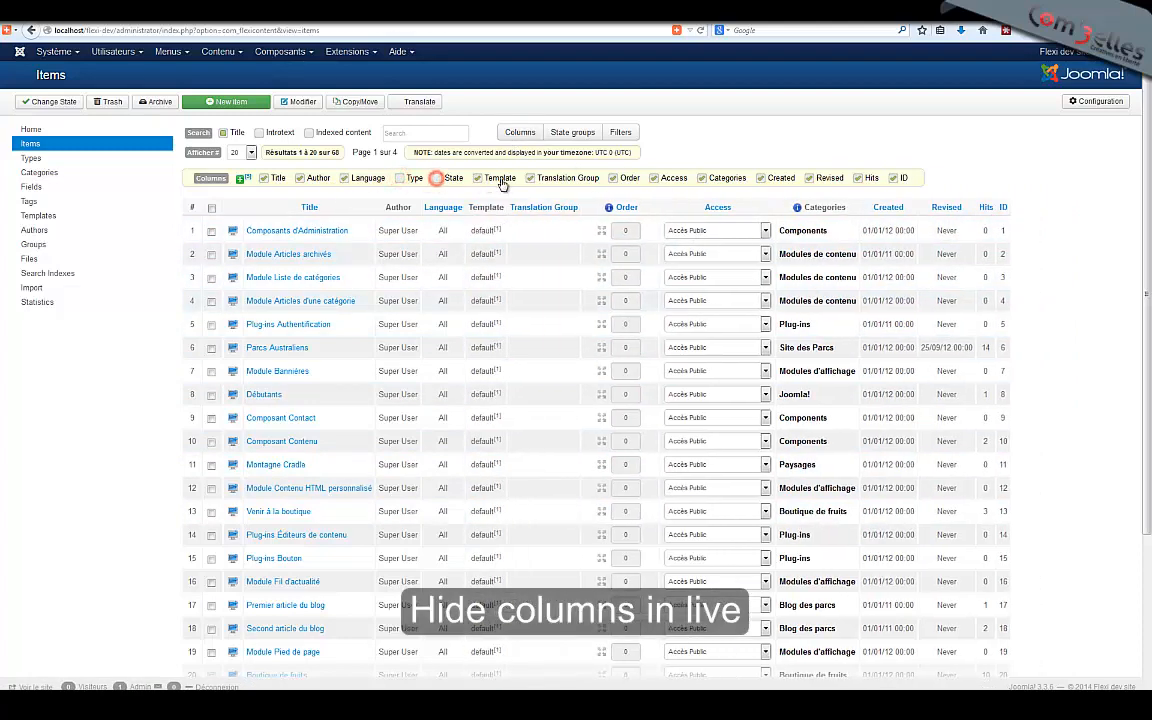
click(530, 178)
click(617, 178)
click(702, 178)
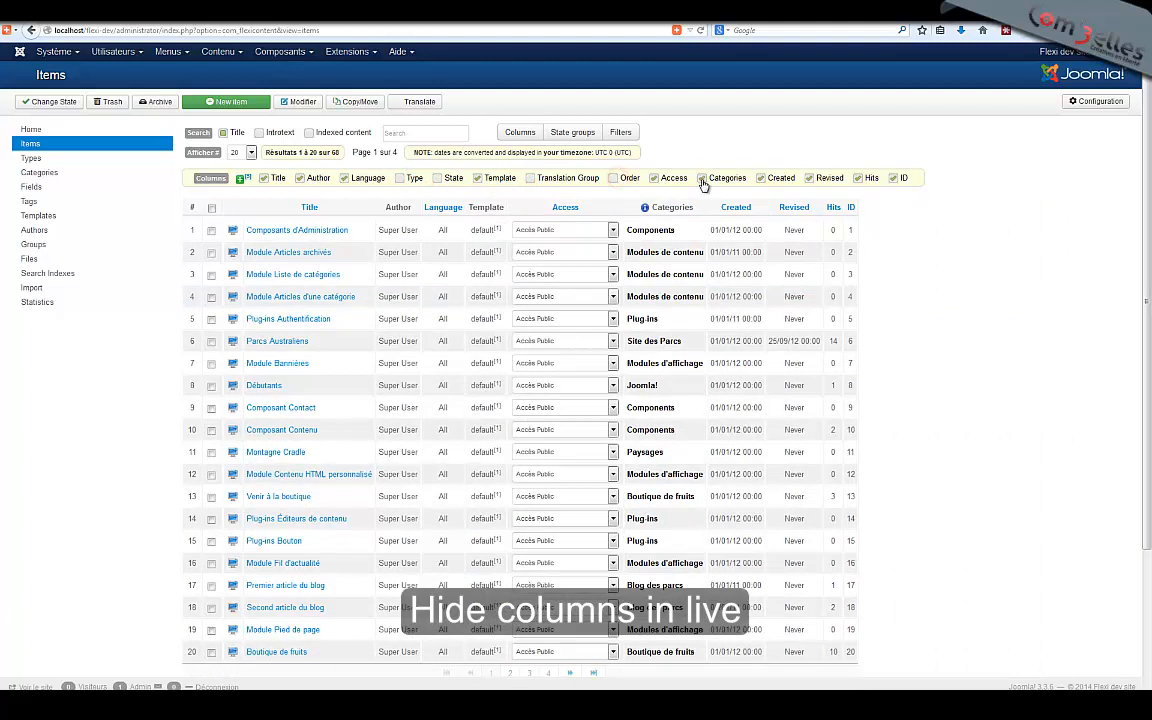
click(893, 178)
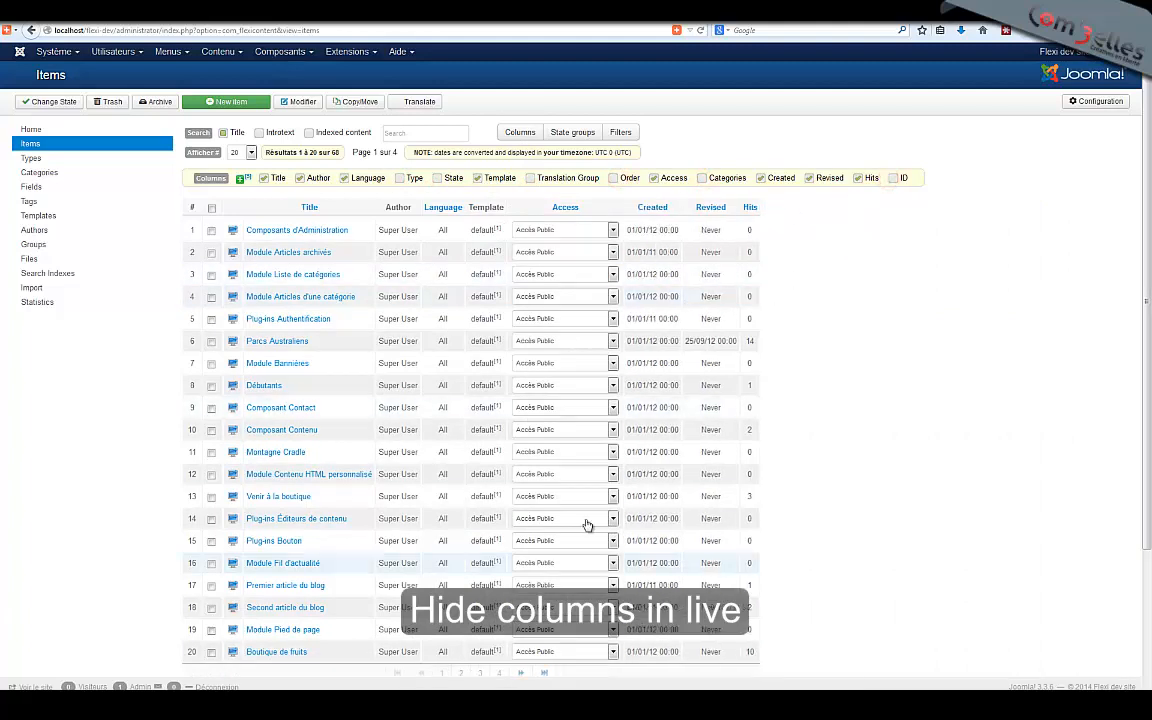
Show the Type, State, Translation Group, Order, Categories and ID columns in the item list again.
click(400, 178)
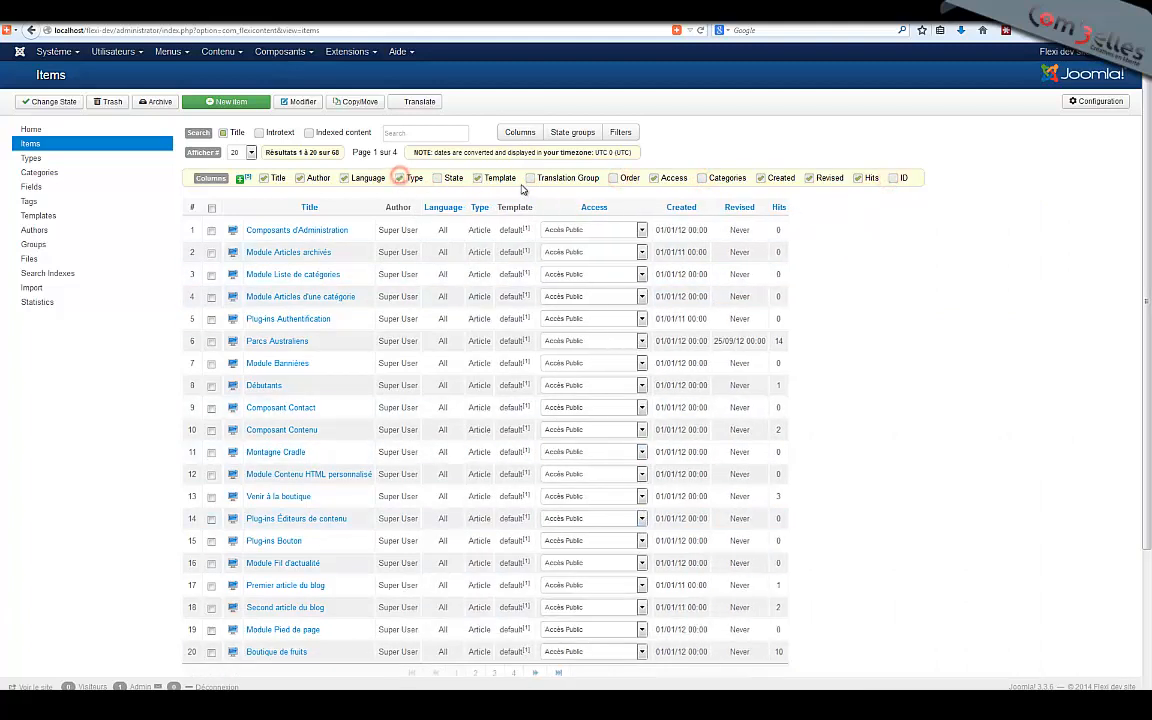
click(437, 178)
click(600, 179)
click(613, 178)
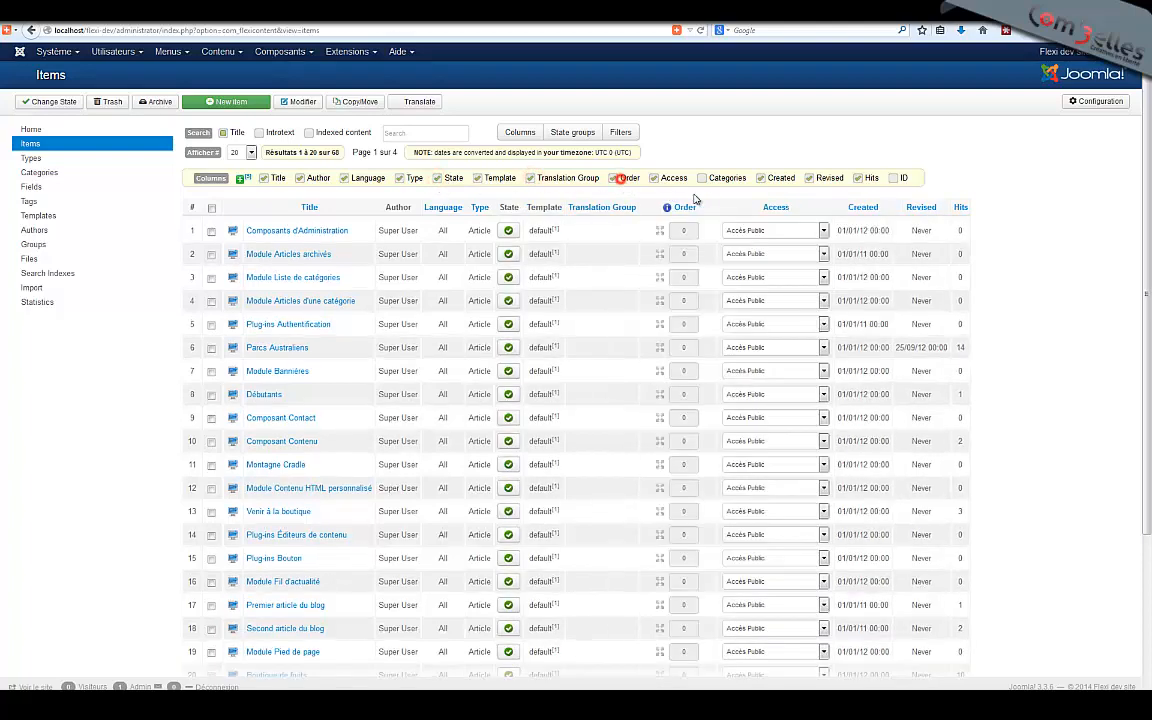
click(702, 178)
click(893, 178)
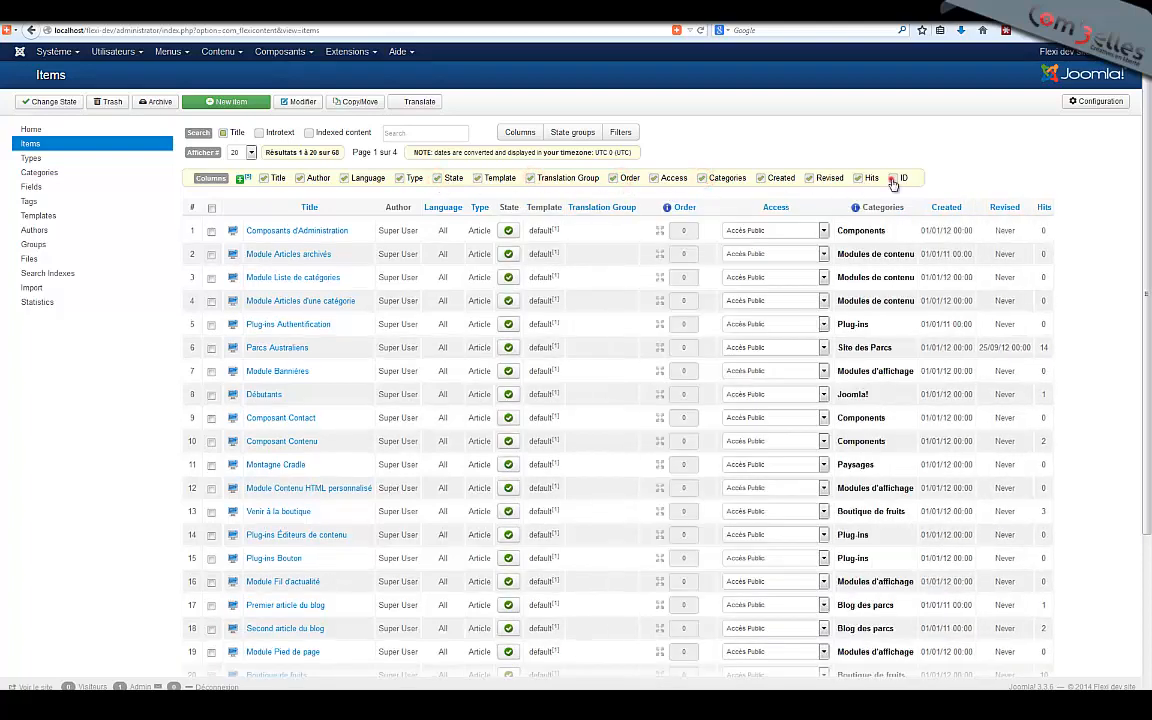
View the item and category state filters, and hide both them and the column selection bar.
click(570, 133)
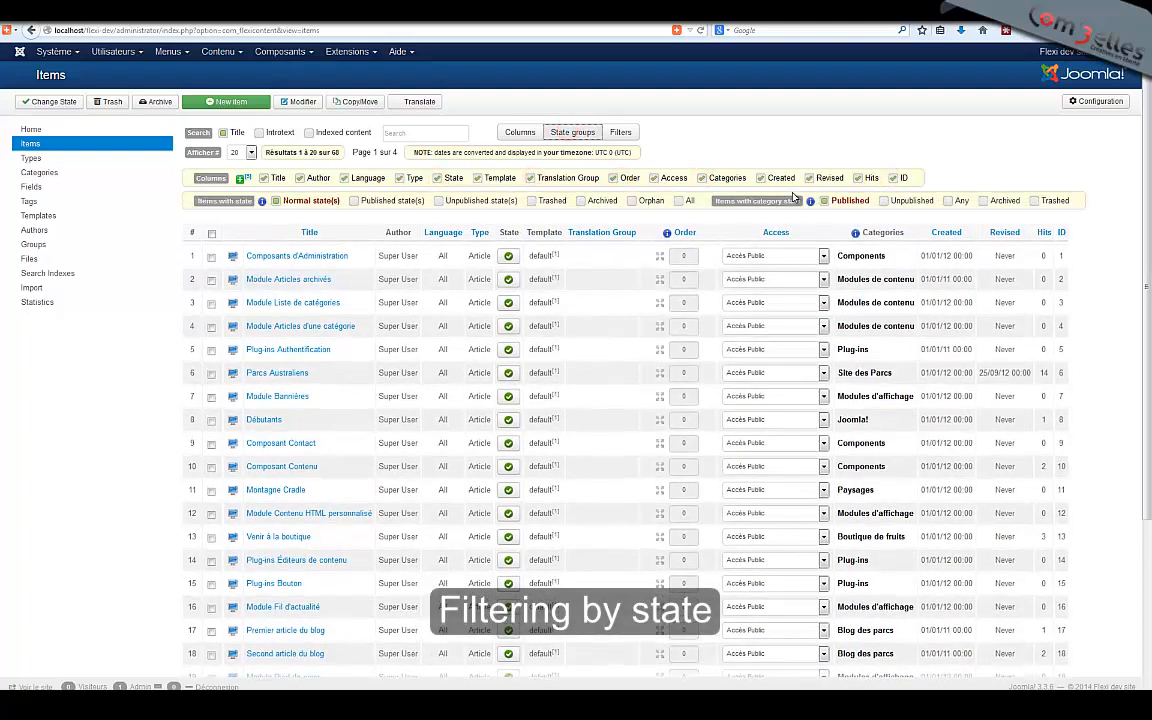
click(520, 132)
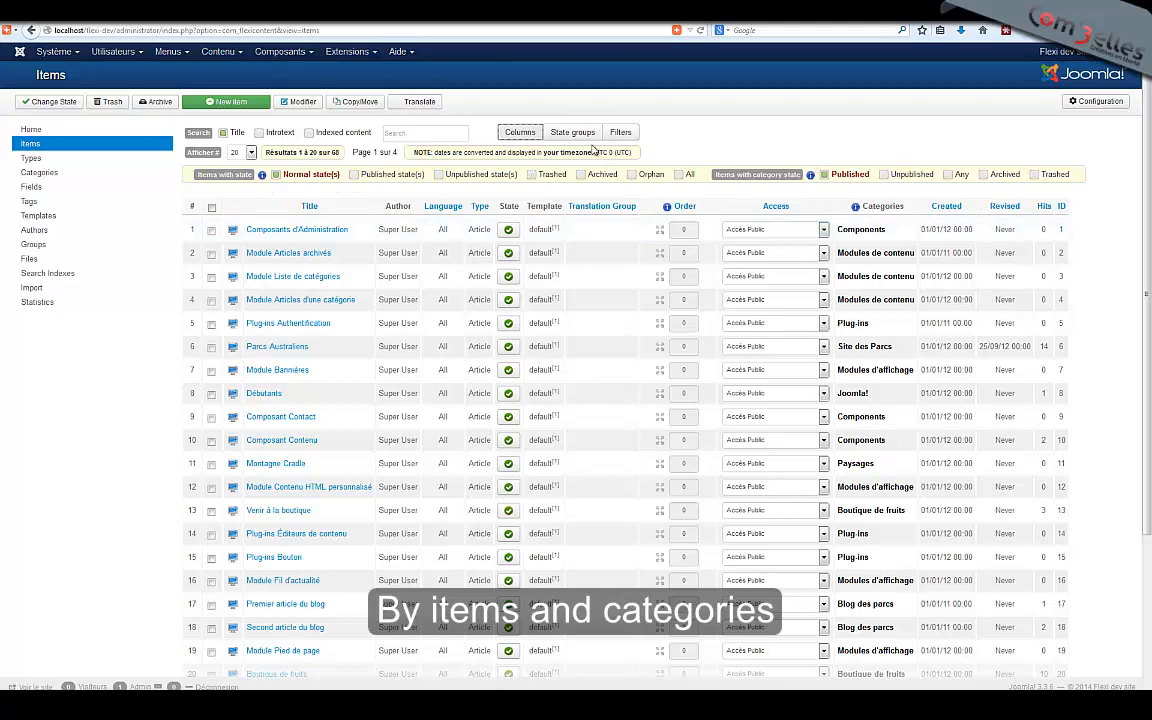
click(589, 133)
Show the item list filters and look at the author, language, type and state selectors.
click(620, 132)
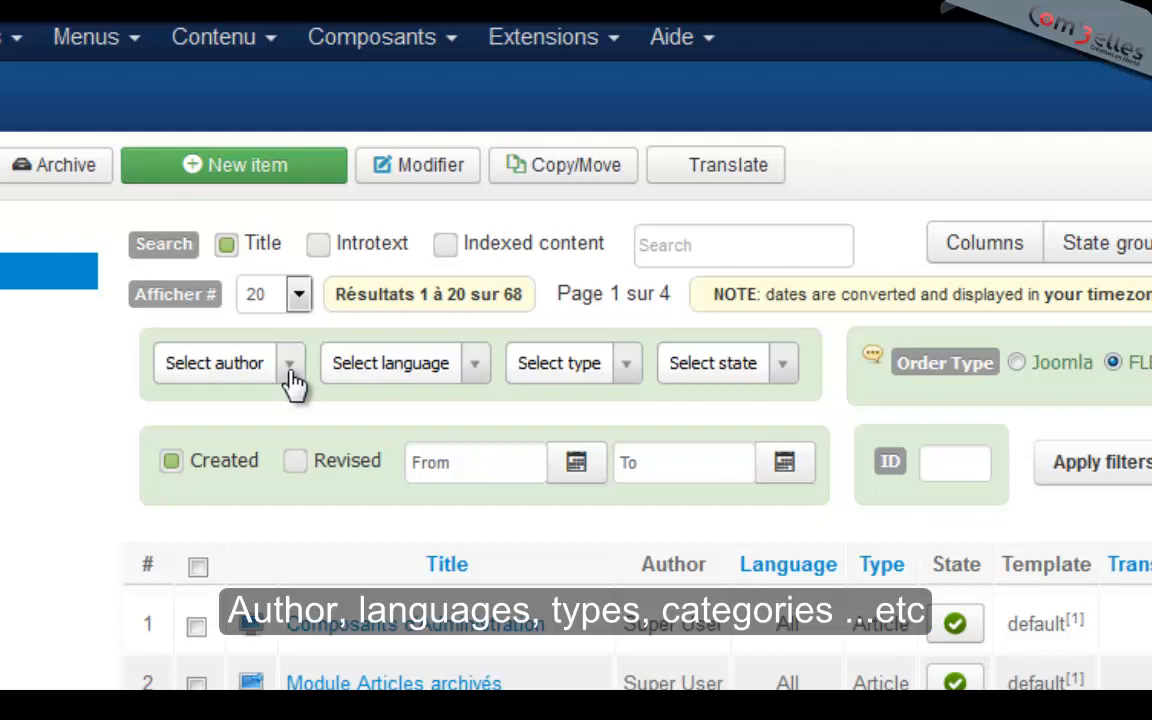
click(289, 365)
click(289, 365)
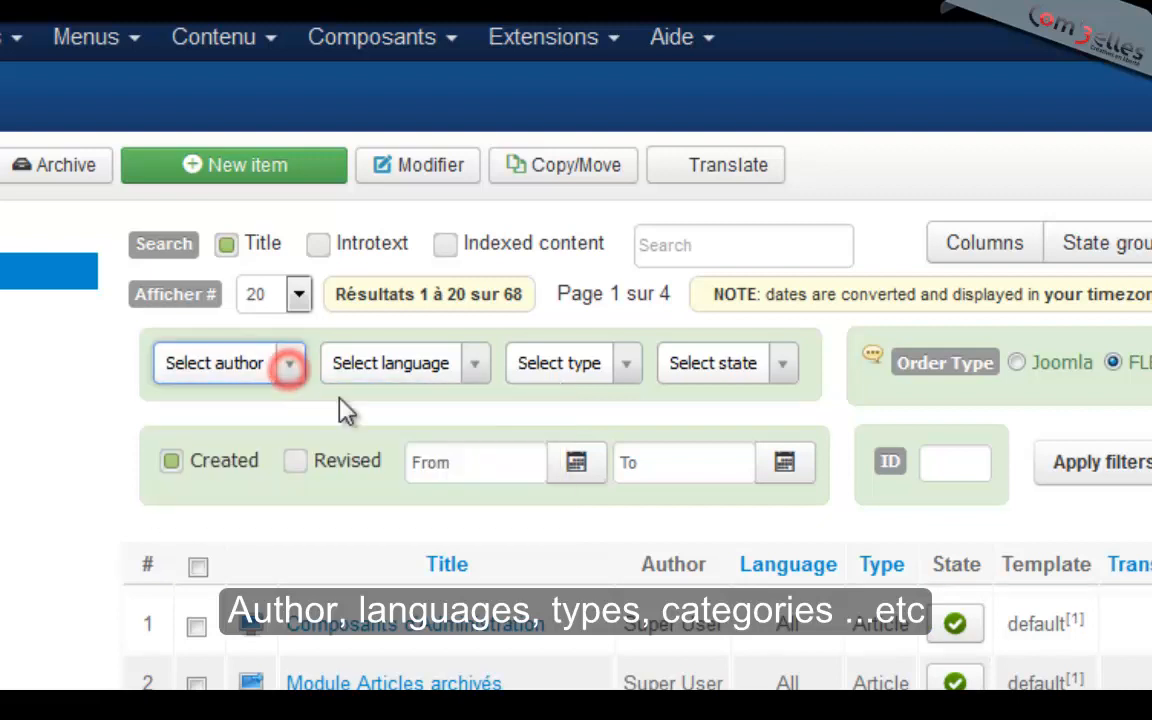
click(464, 366)
click(464, 366)
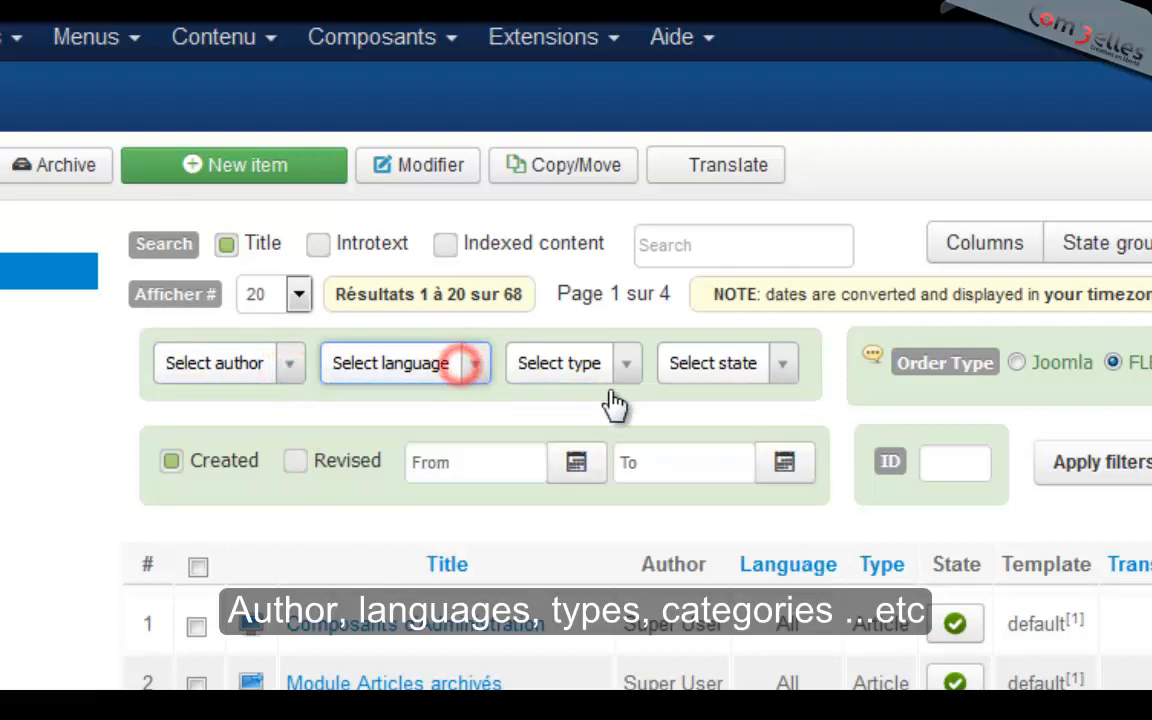
click(620, 363)
click(624, 363)
click(786, 366)
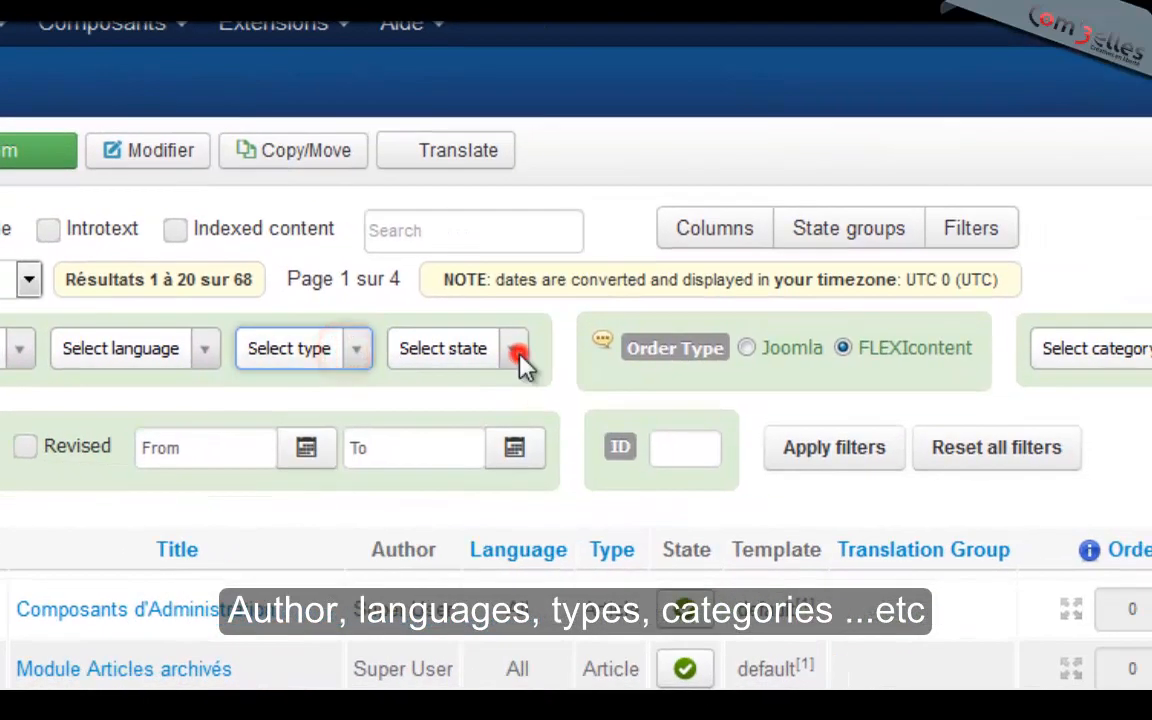
click(517, 355)
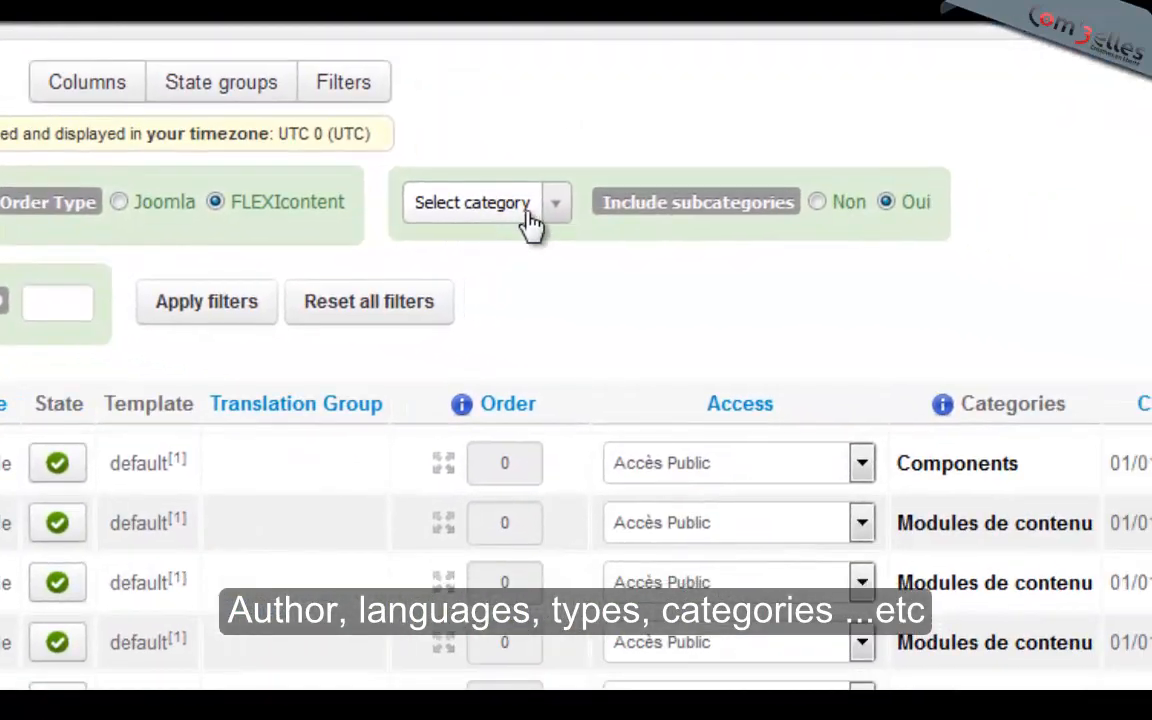
Search the category filter for "modul", and clear the search without choosing a category.
click(1120, 340)
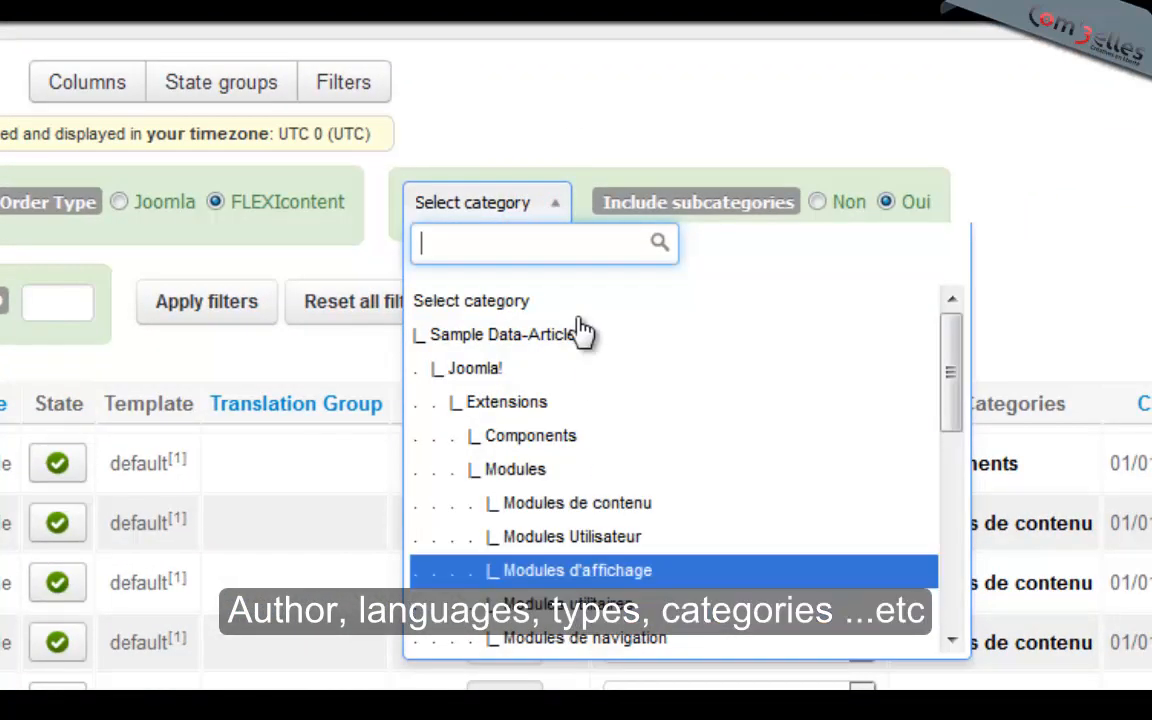
click(537, 240)
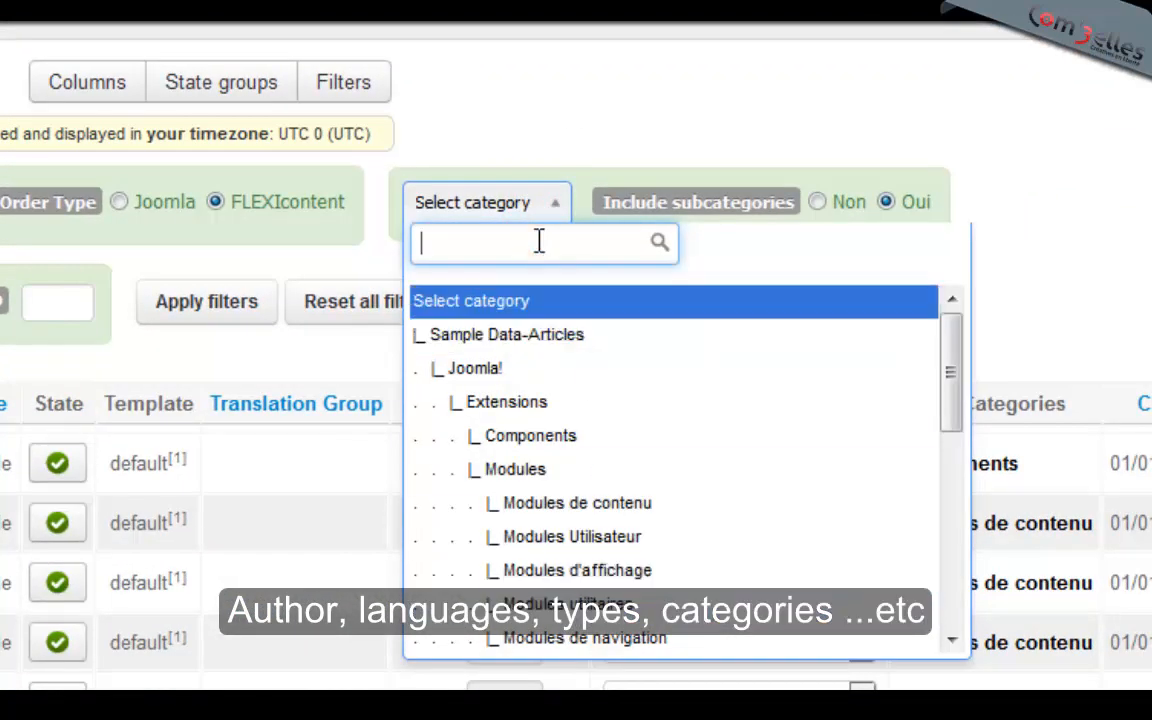
text(modulm)
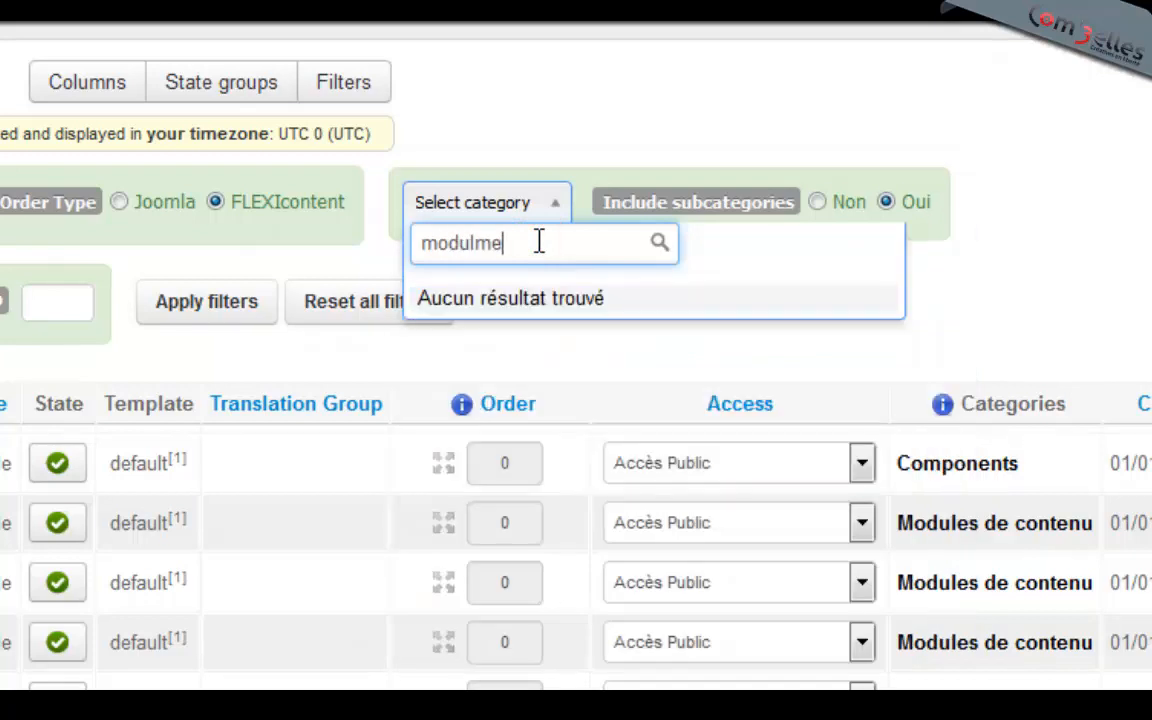
key(BackSpace)
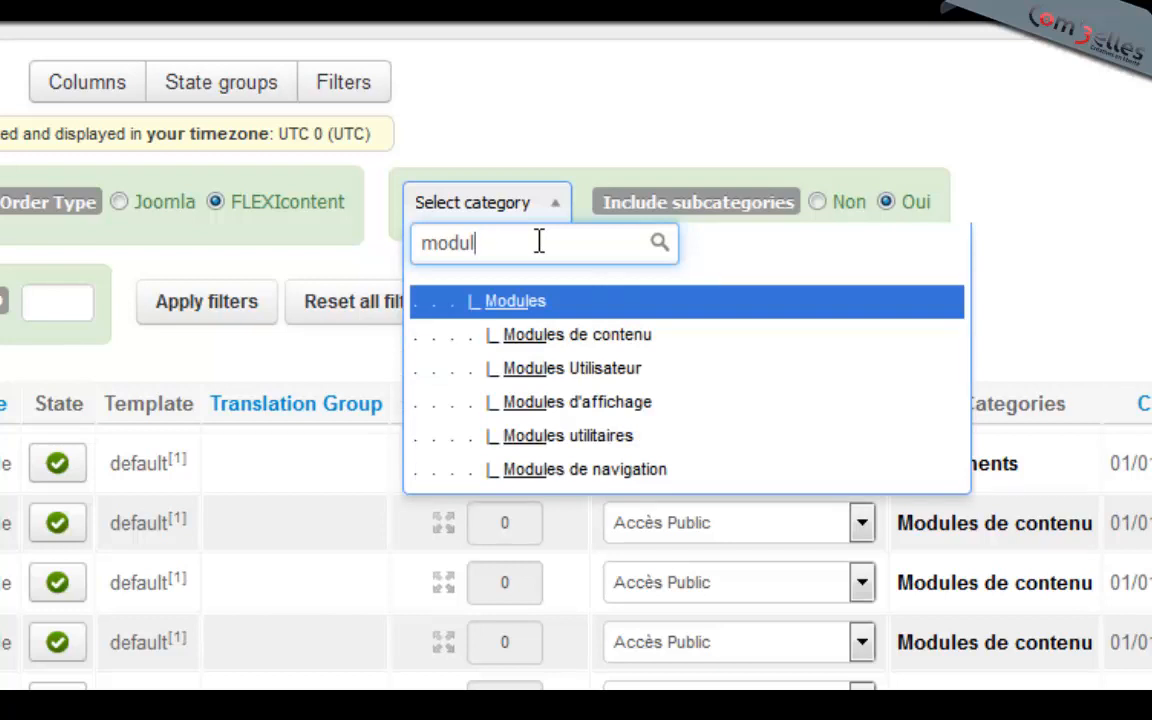
key(BackSpace)
key(BackSpace)
key(BackSpace)
key(BackSpace)
key(BackSpace)
click(1097, 221)
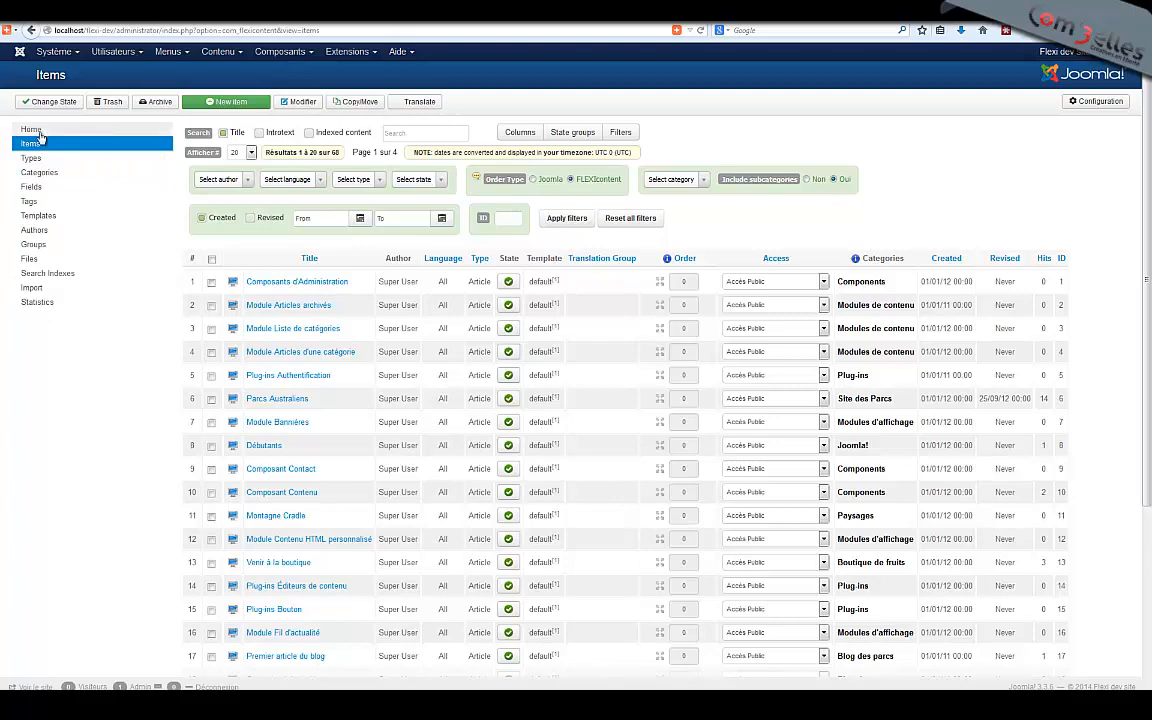
Return to the FLEXIcontent home, open the component configuration and review its general options from libraries to file and hit settings.
click(31, 130)
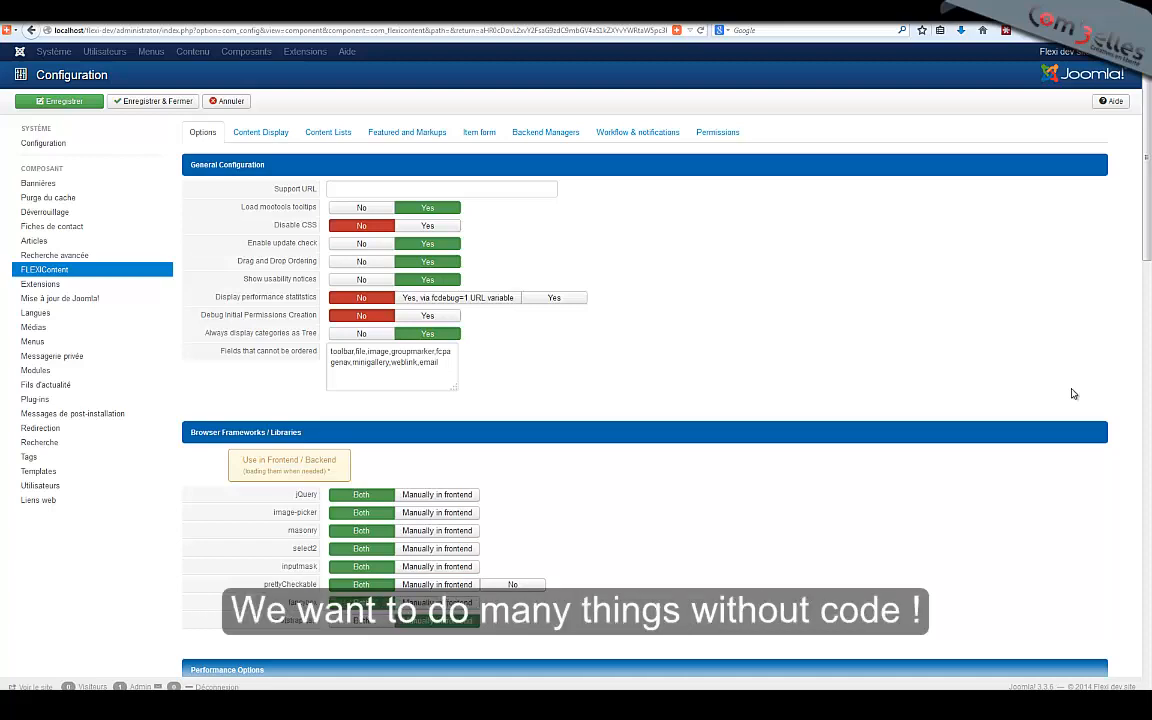
scroll(657, 321, down, 6)
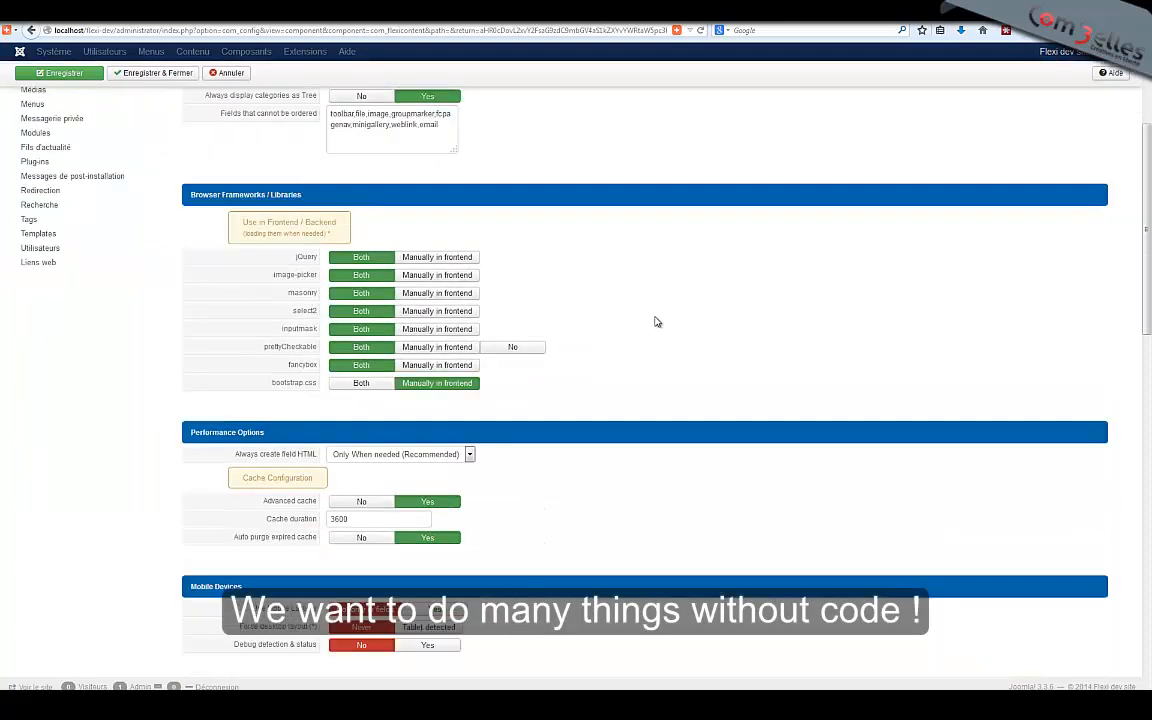
scroll(657, 321, down, 7)
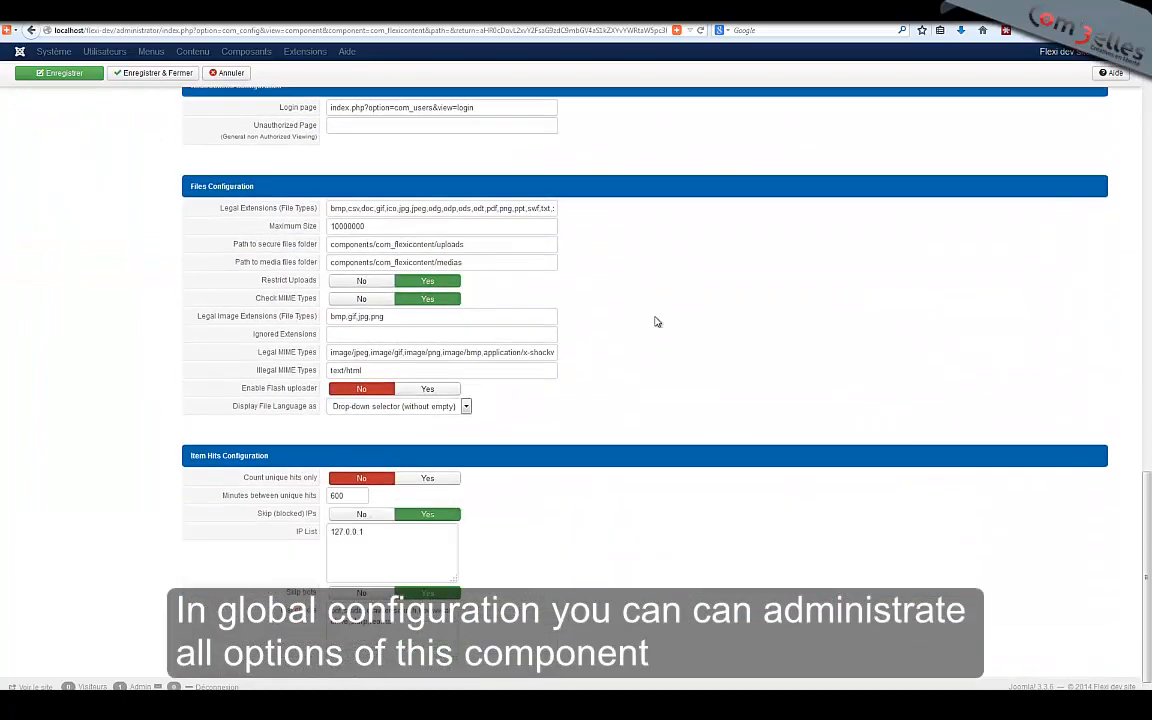
scroll(657, 321, up, 4)
scroll(657, 321, up, 9)
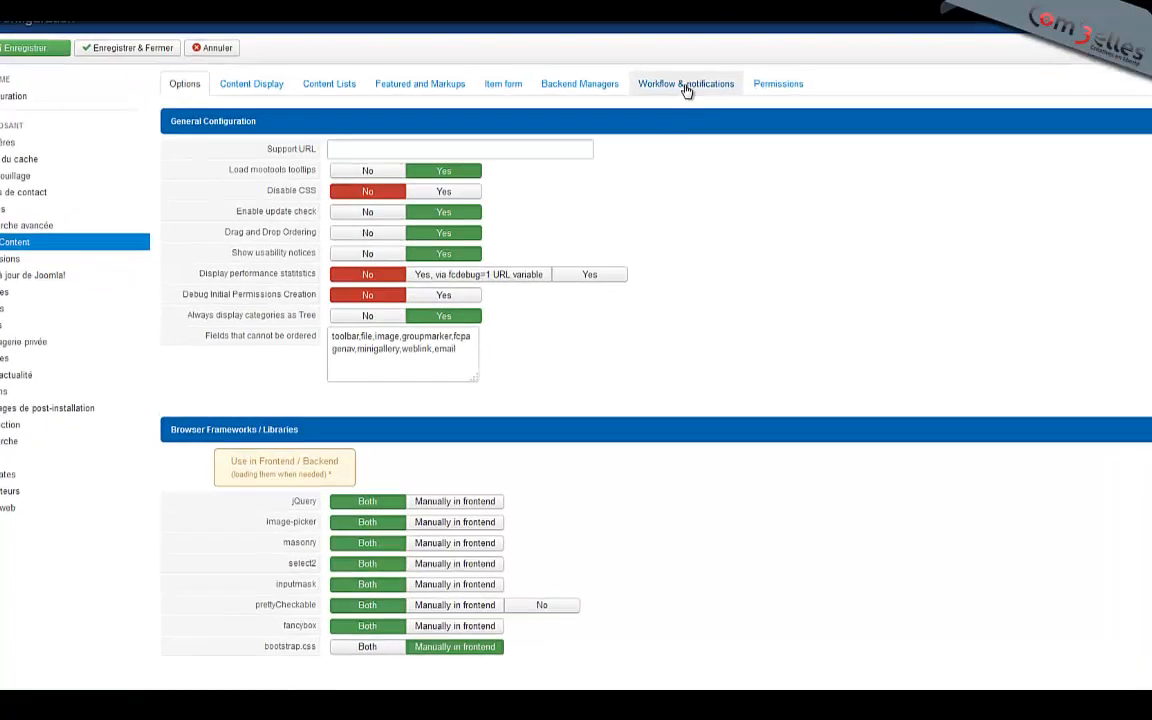
Review the workflow, versioning and content notification settings in the component configuration.
click(637, 132)
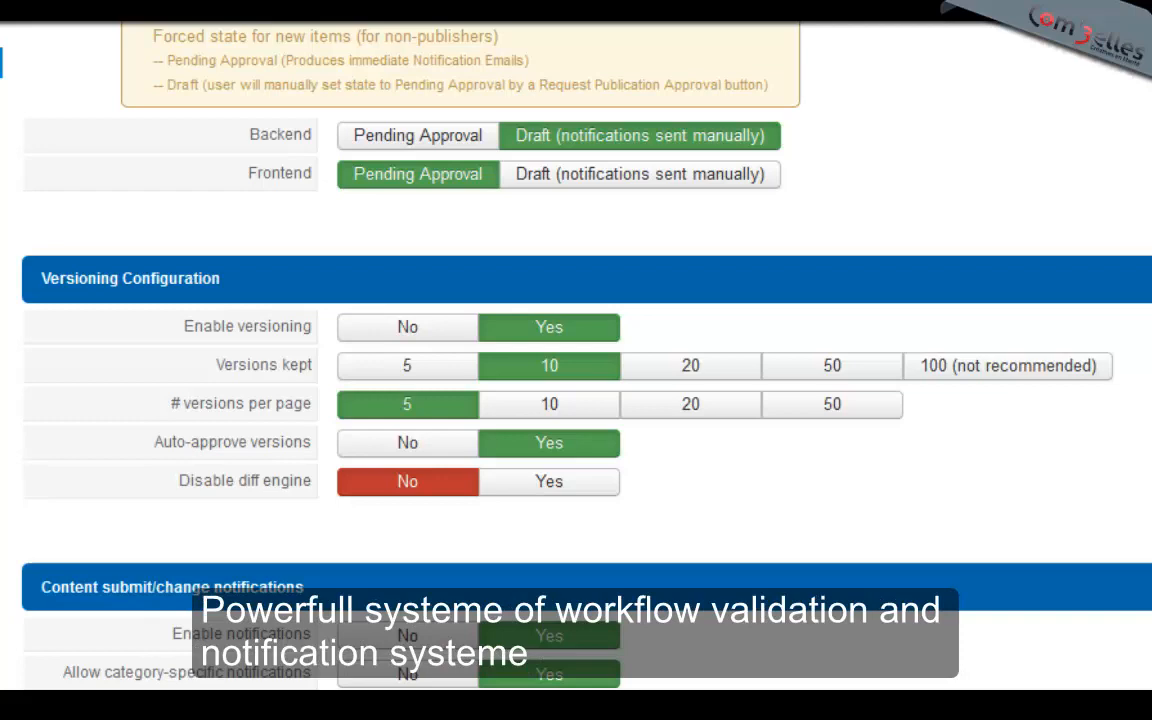
scroll(411, 458, down, 5)
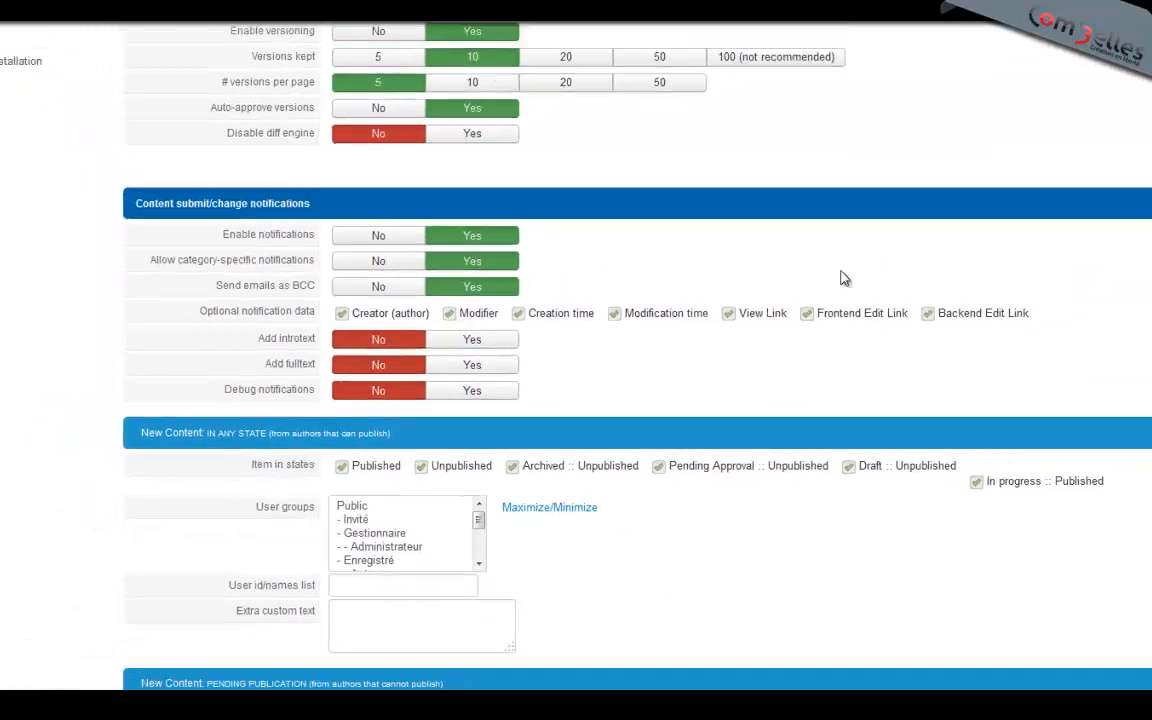
scroll(716, 336, down, 8)
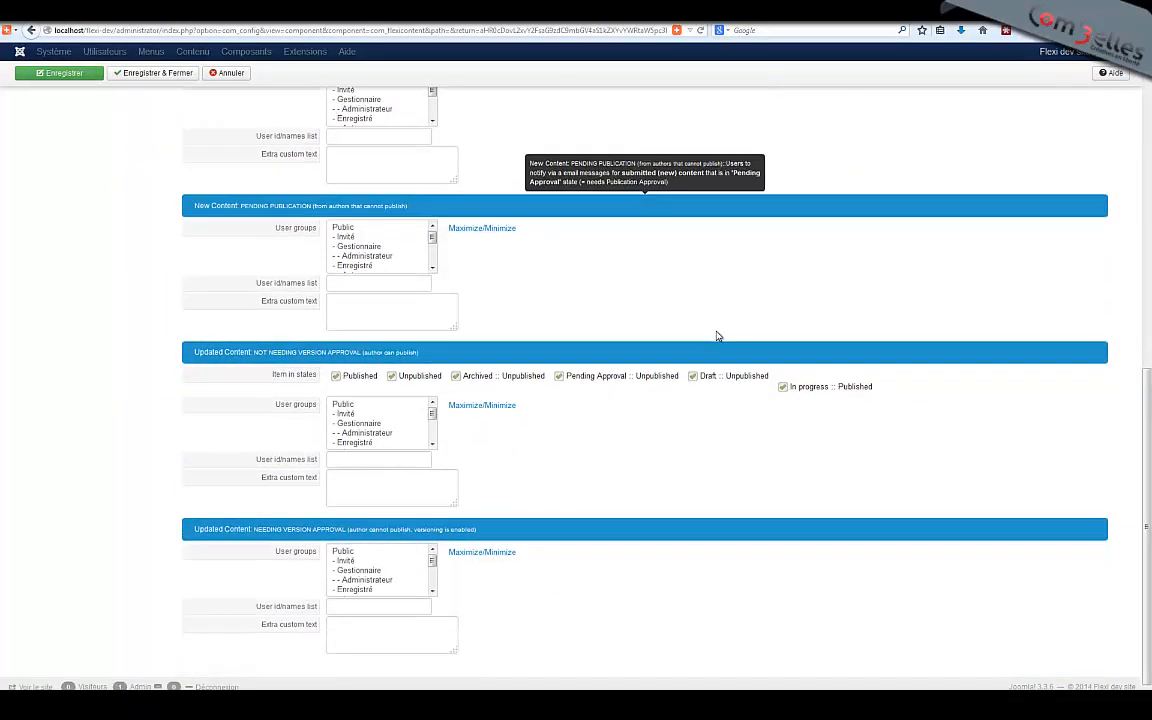
scroll(716, 336, up, 15)
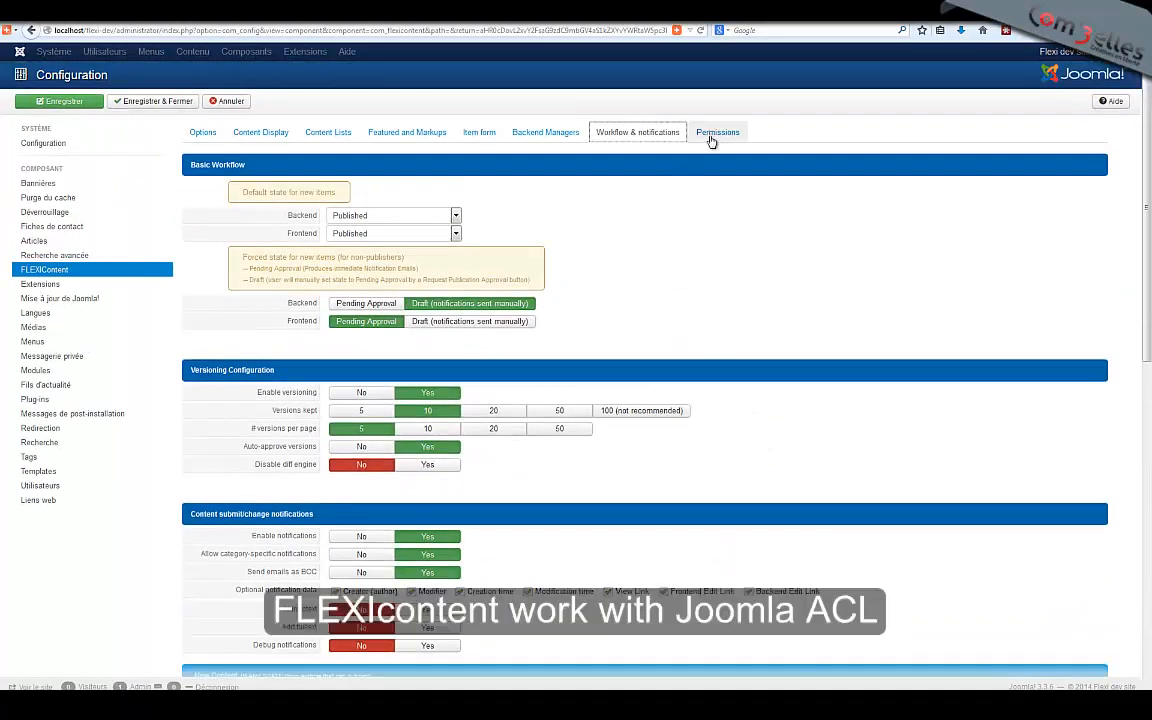
Review the FLEXIcontent permission rules for the Public user group.
click(709, 134)
scroll(689, 404, down, 6)
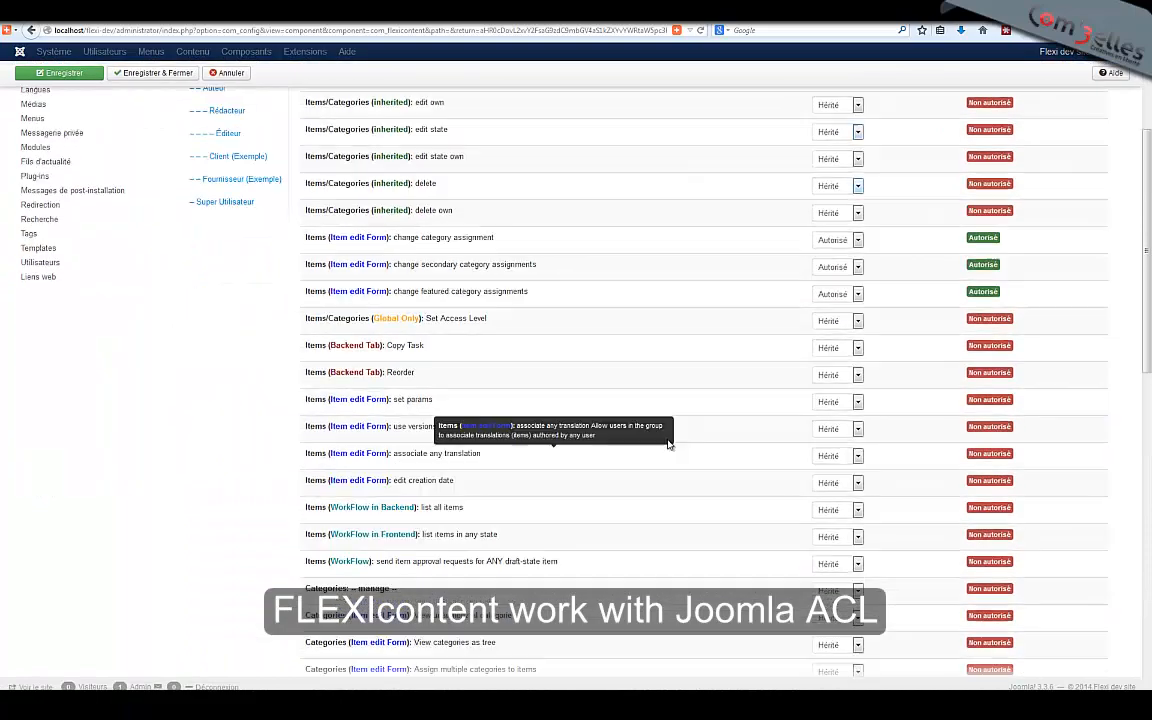
scroll(669, 444, up, 6)
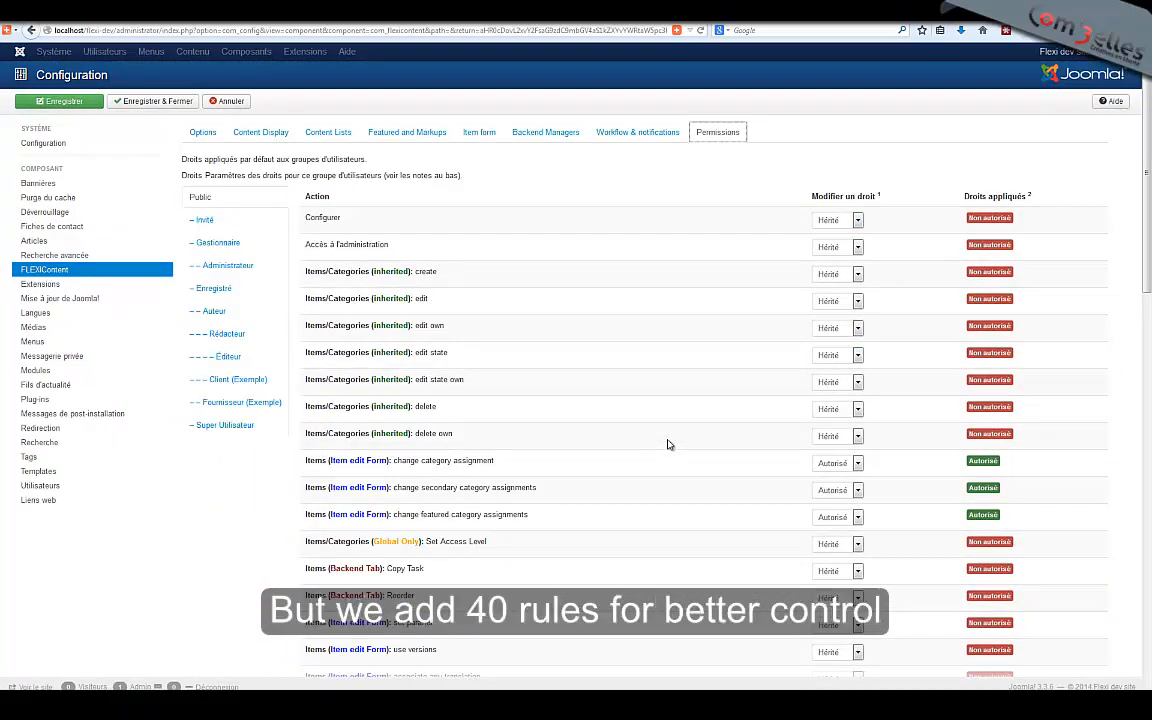
scroll(669, 444, down, 3)
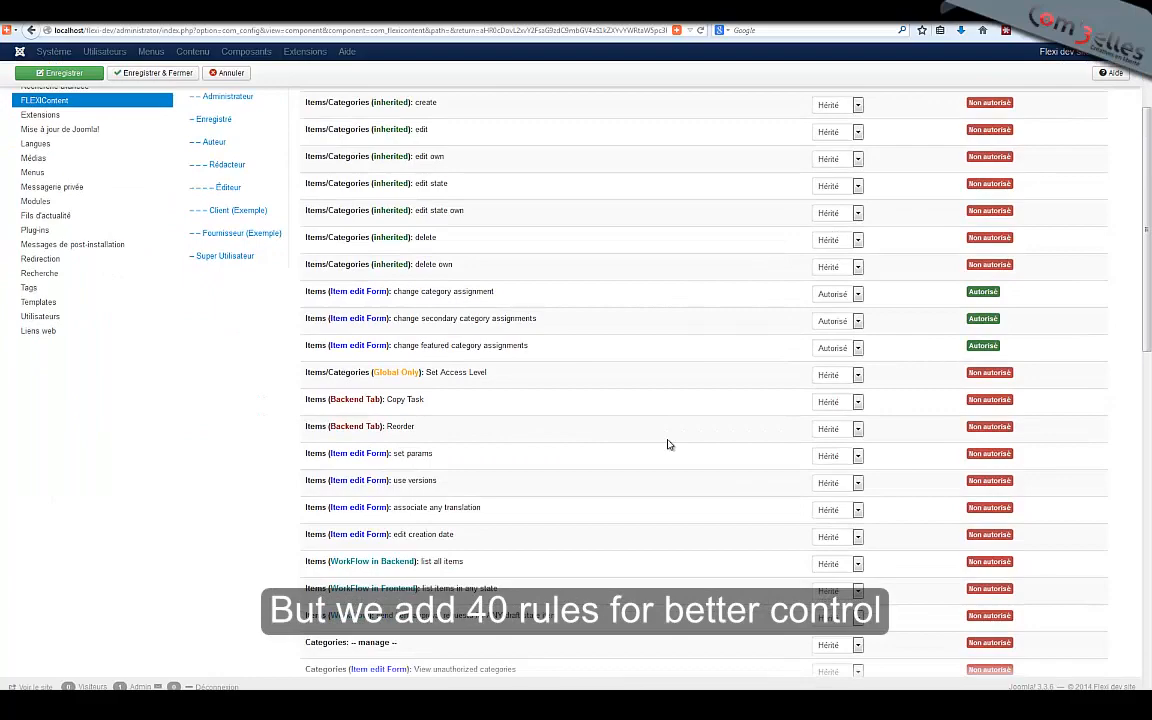
scroll(669, 444, down, 1)
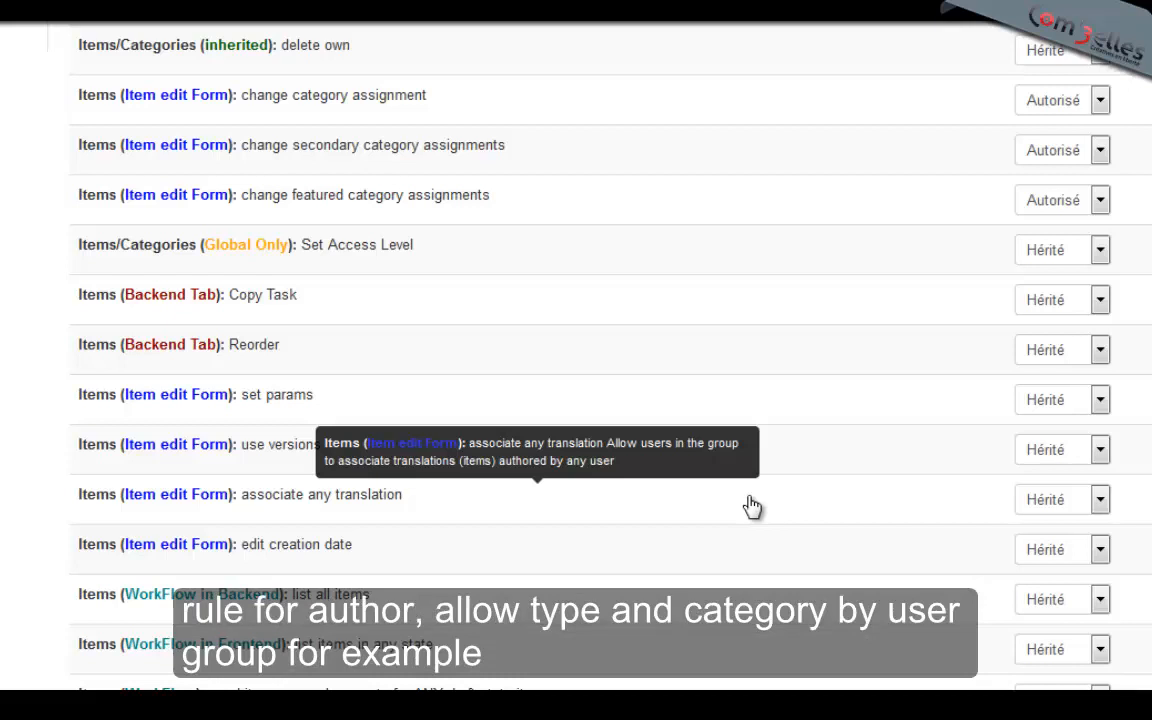
Open the Article content type from the types list and review its permission rules.
scroll(825, 470, up, 4)
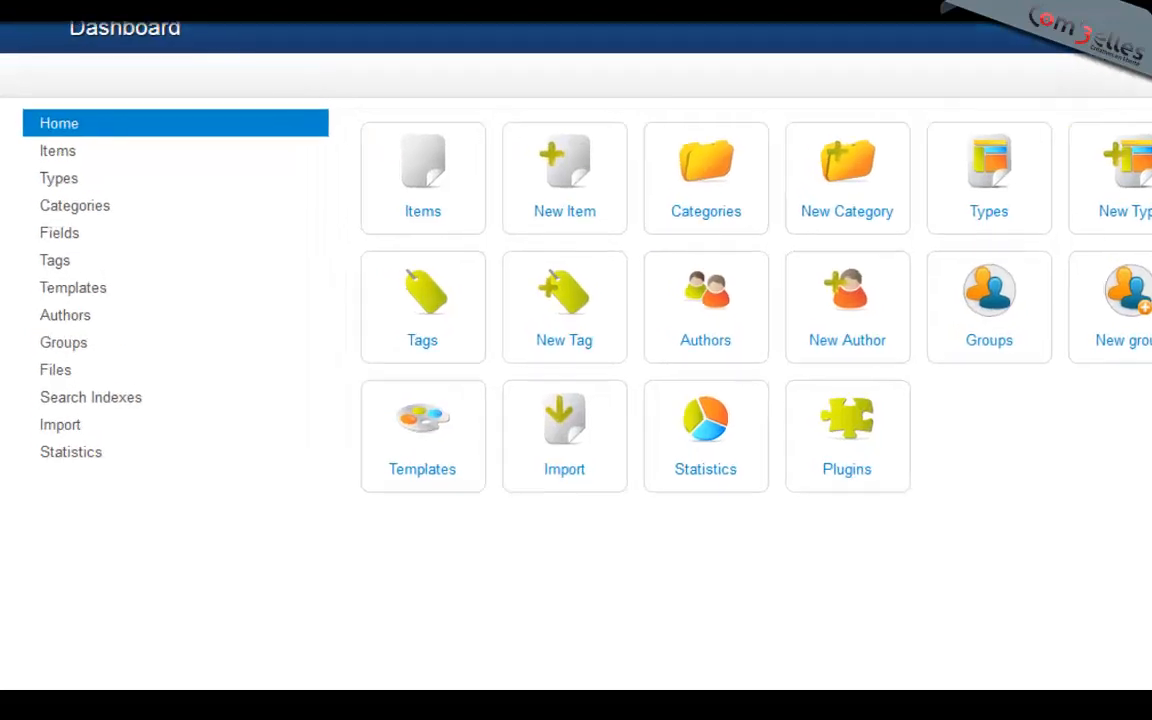
click(68, 181)
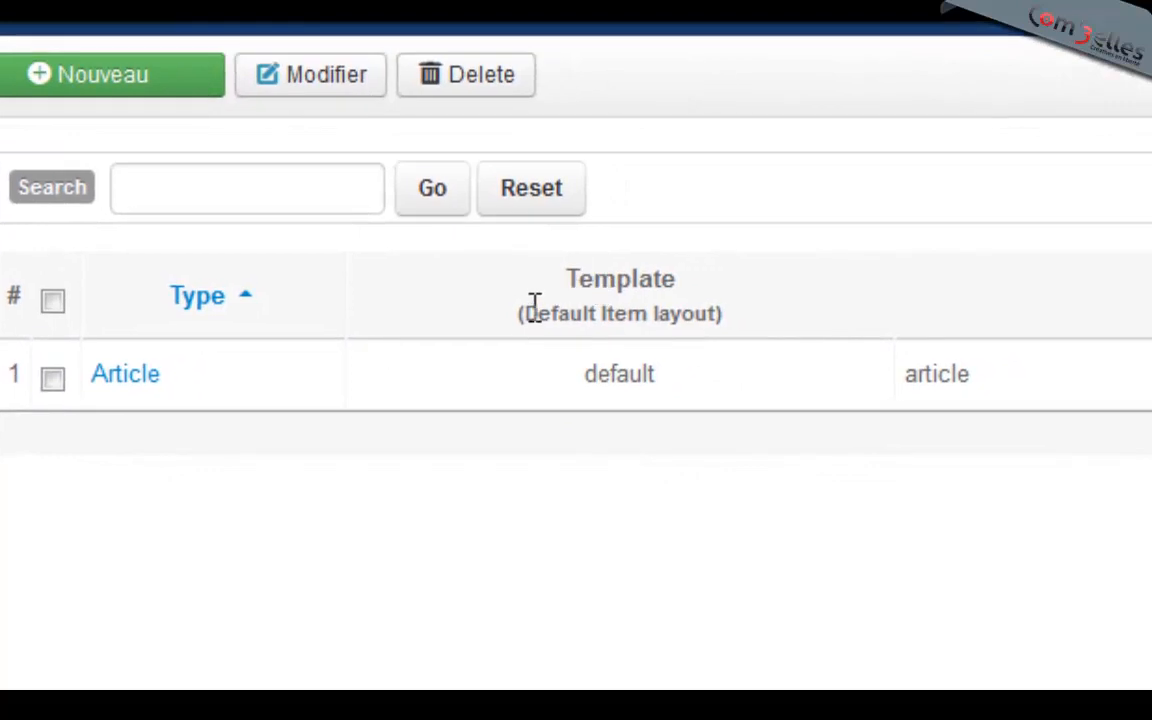
drag(535, 305, 748, 332)
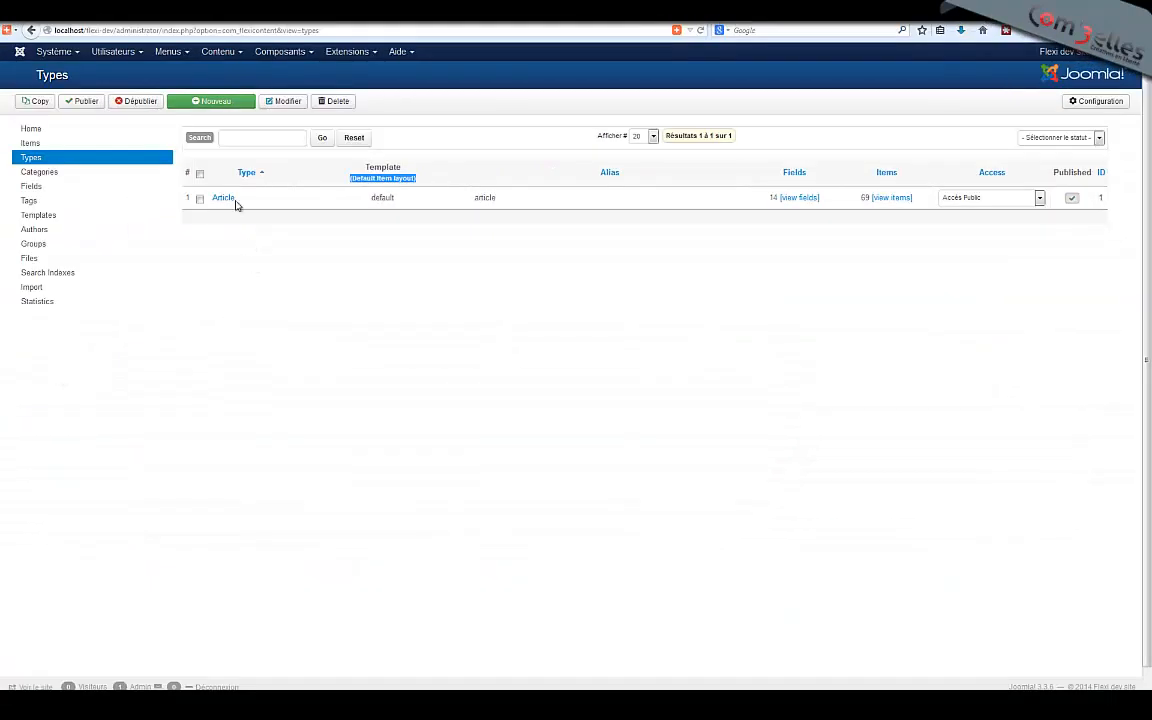
click(226, 199)
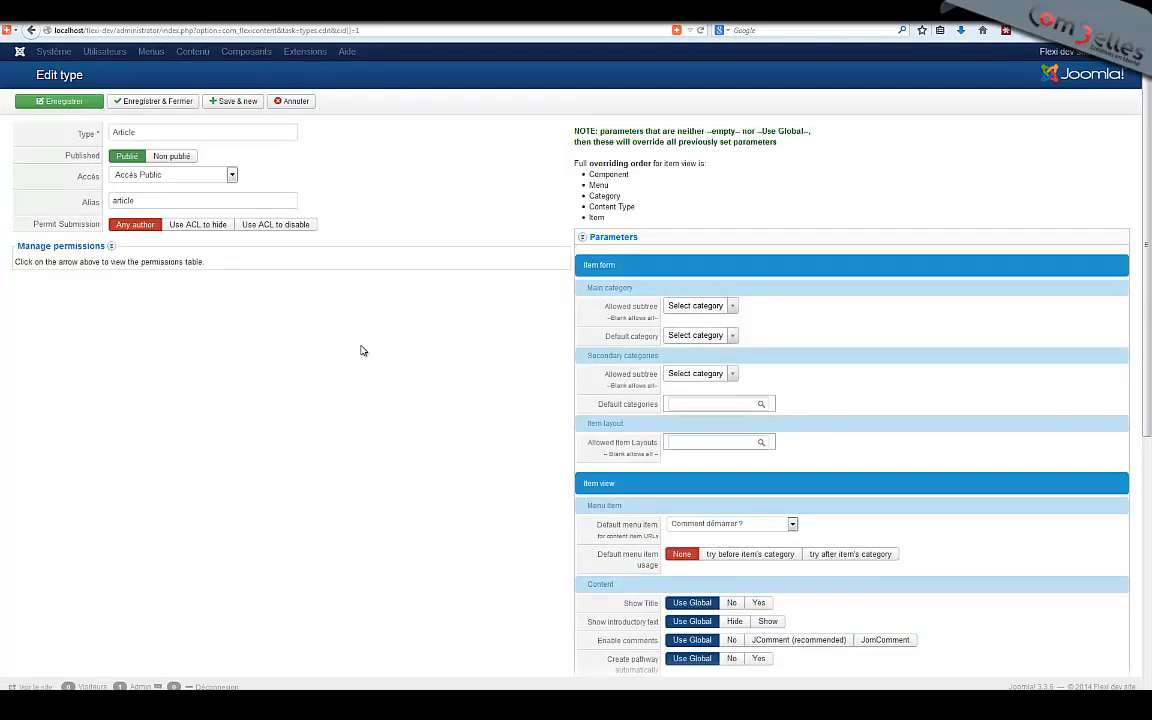
click(111, 247)
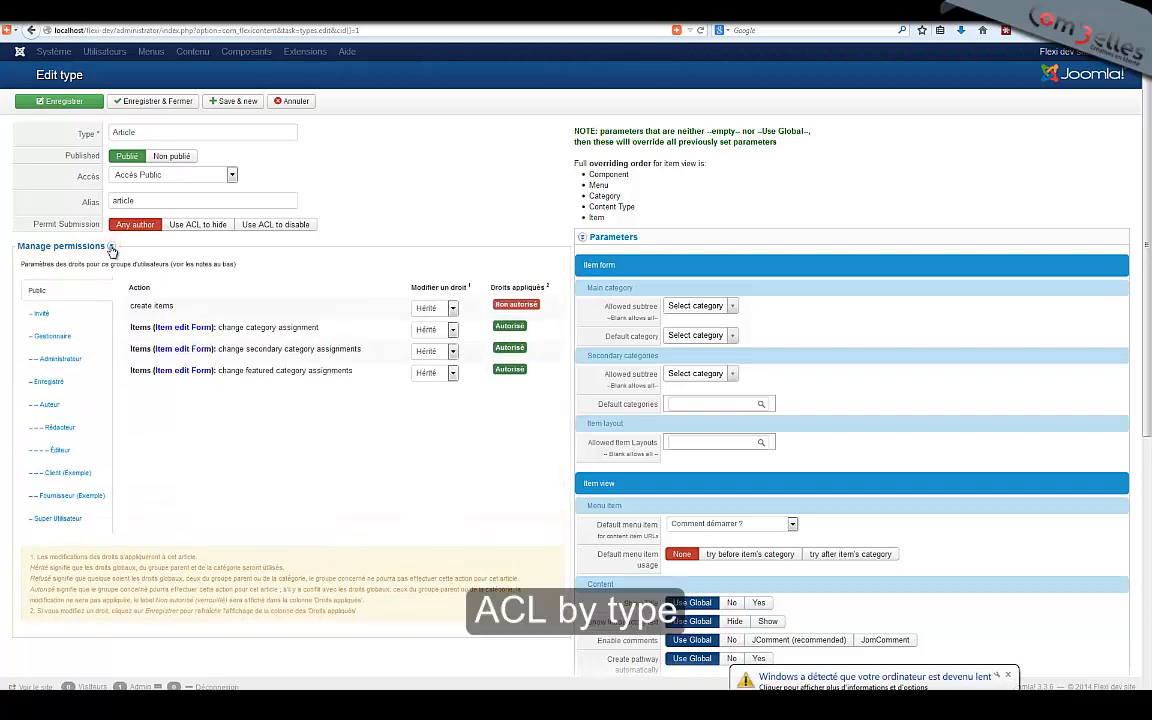
click(111, 247)
Examine the Article type's item form category restrictions, browsing the allowed subtree choices for main and secondary categories without choosing any.
scroll(841, 329, down, 2)
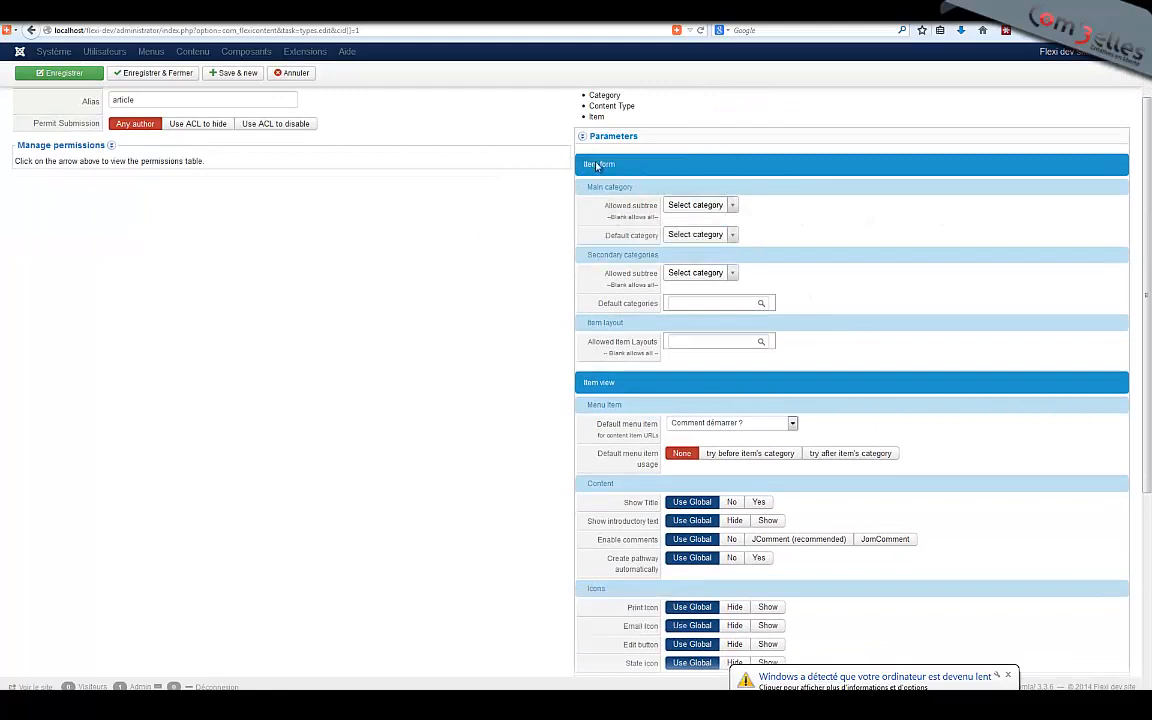
click(731, 207)
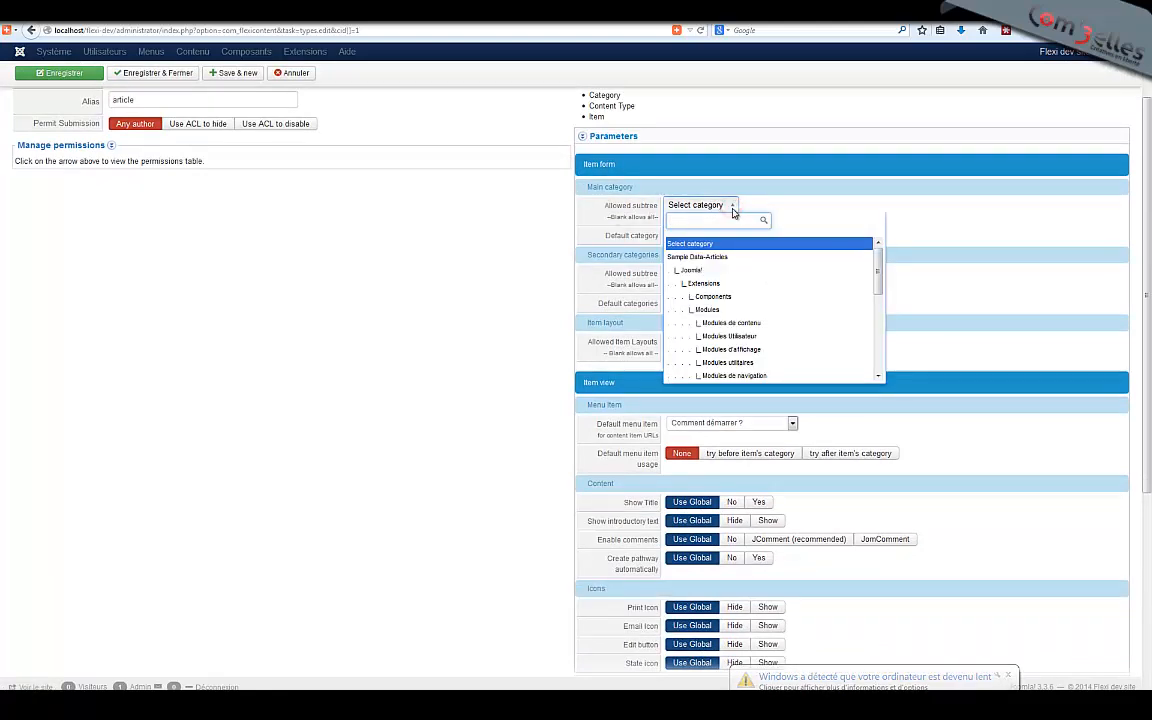
click(732, 207)
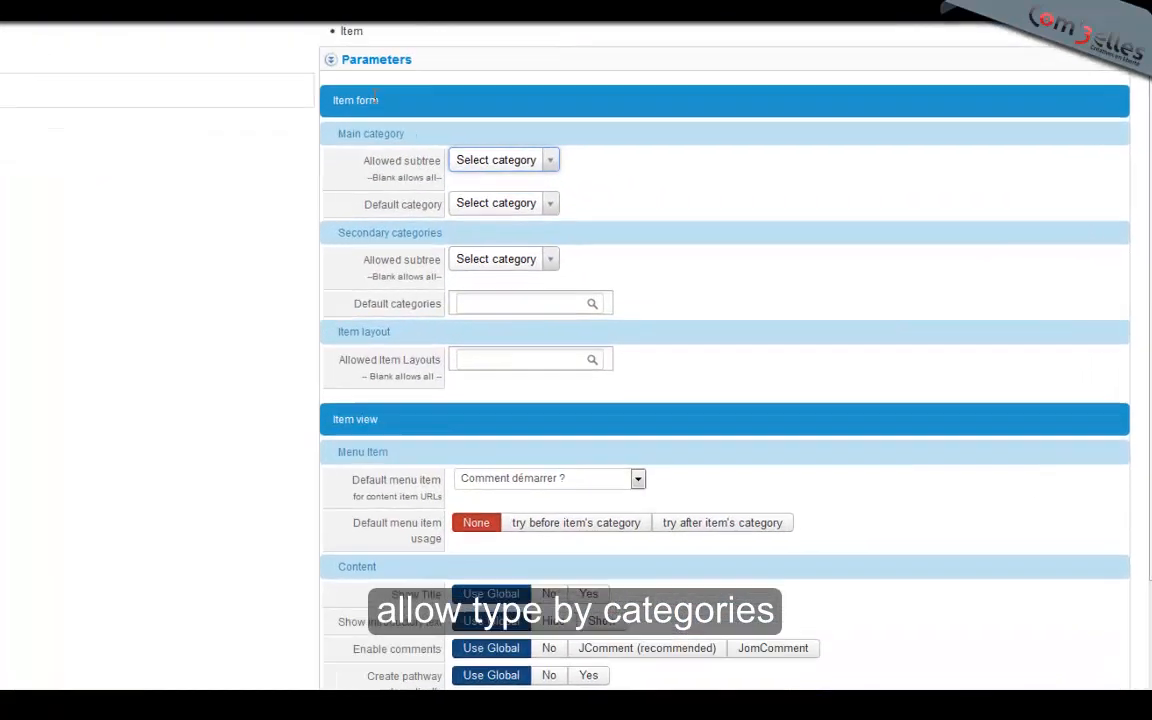
drag(384, 94, 318, 93)
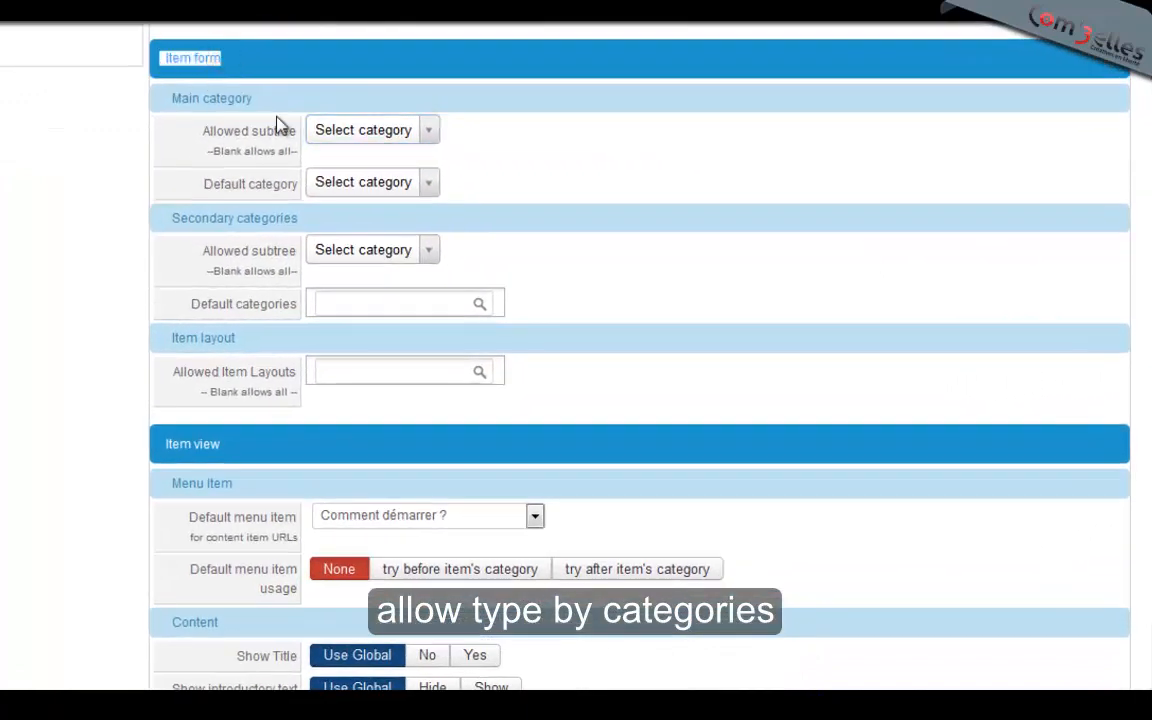
click(424, 132)
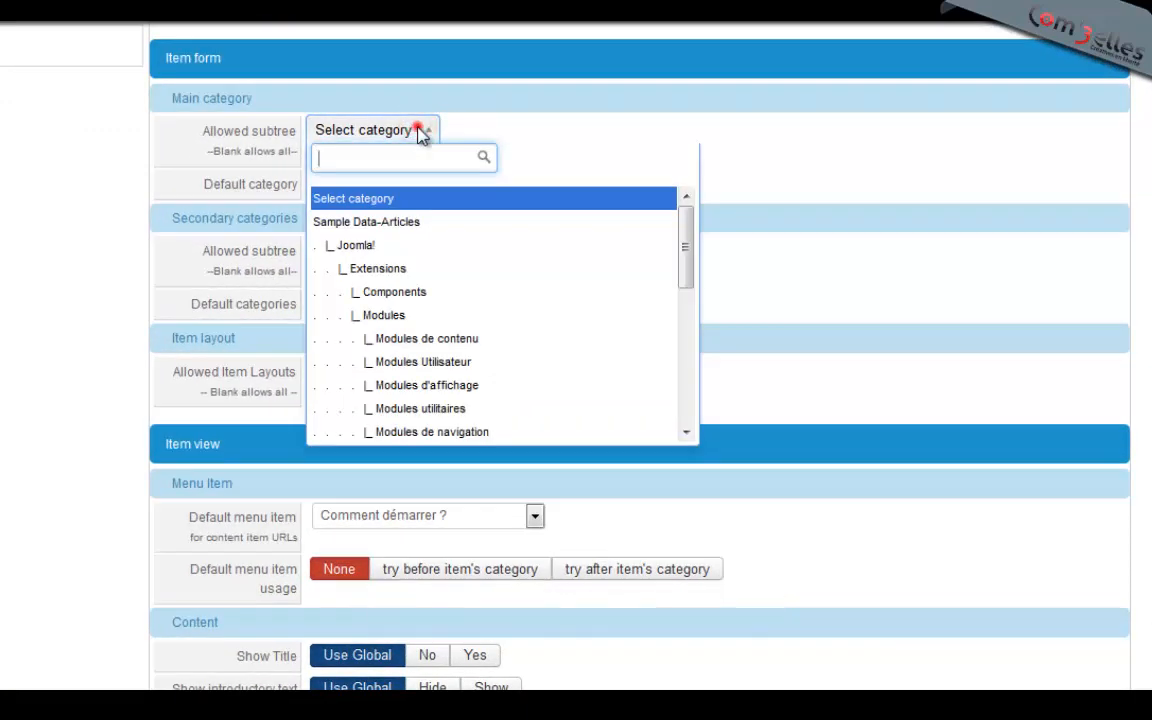
click(421, 133)
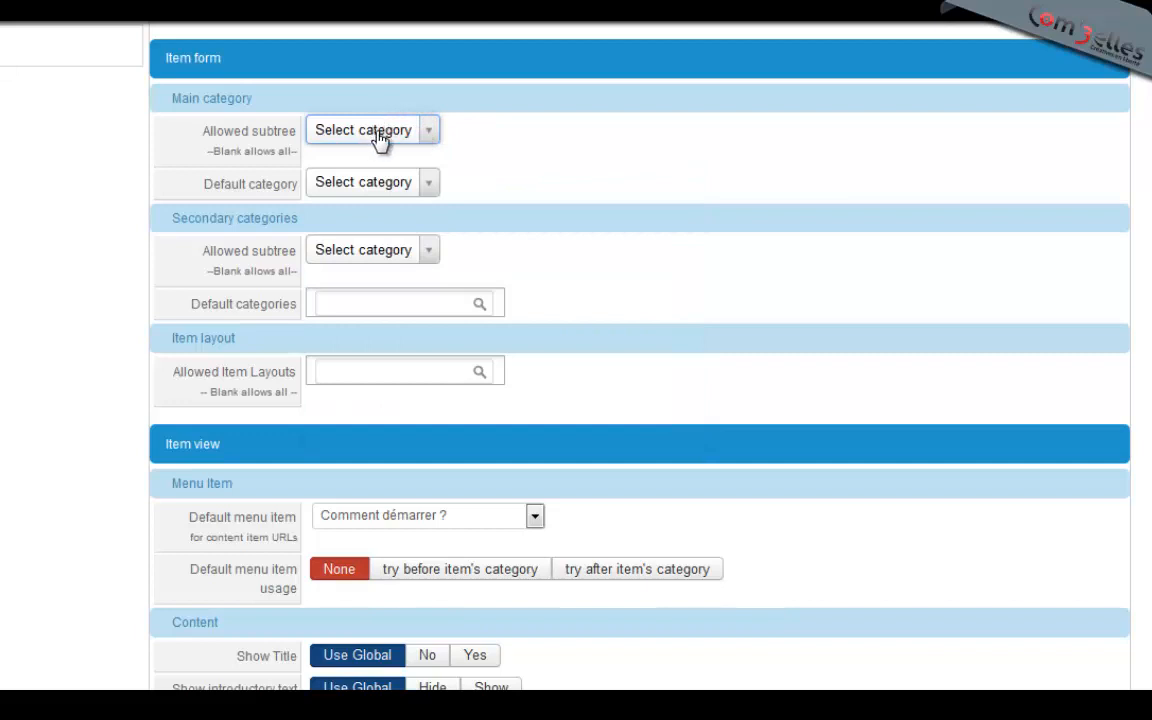
click(380, 140)
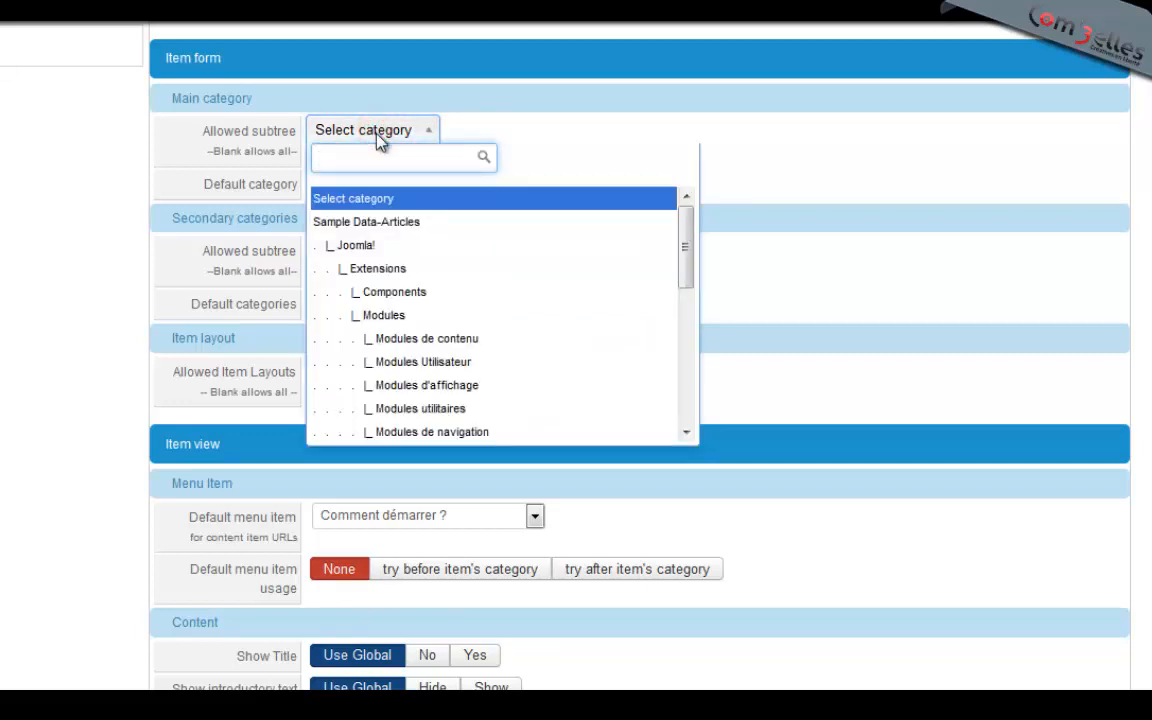
click(378, 134)
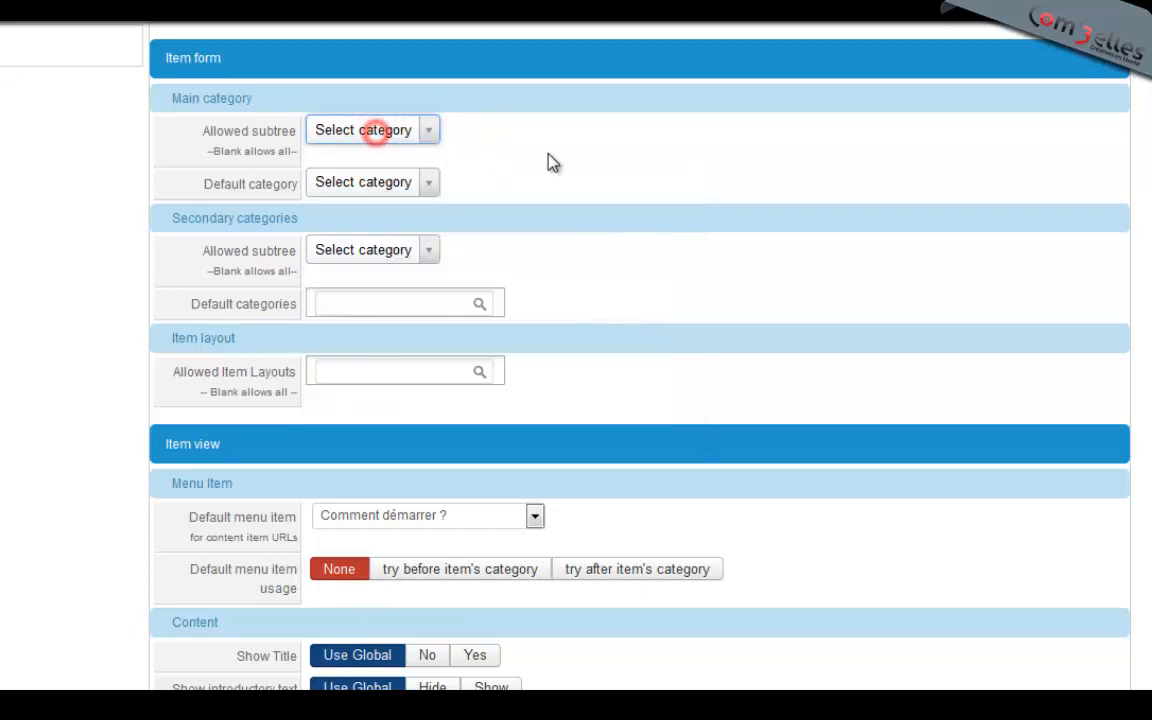
click(425, 249)
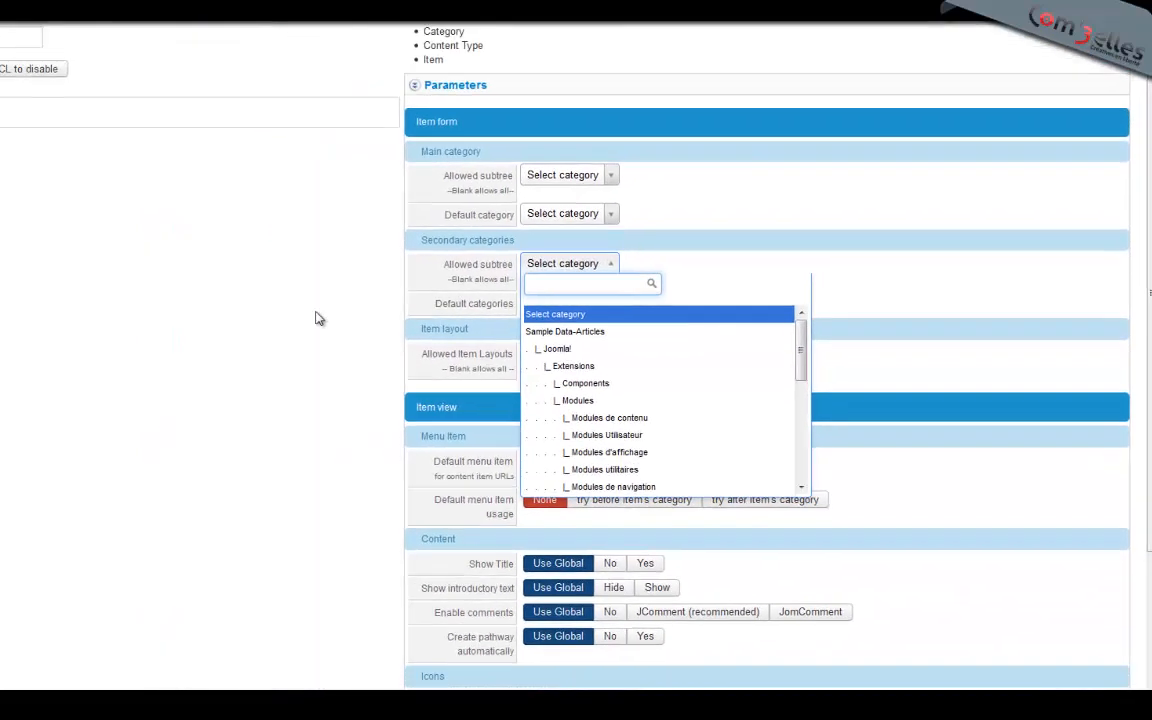
click(12, 324)
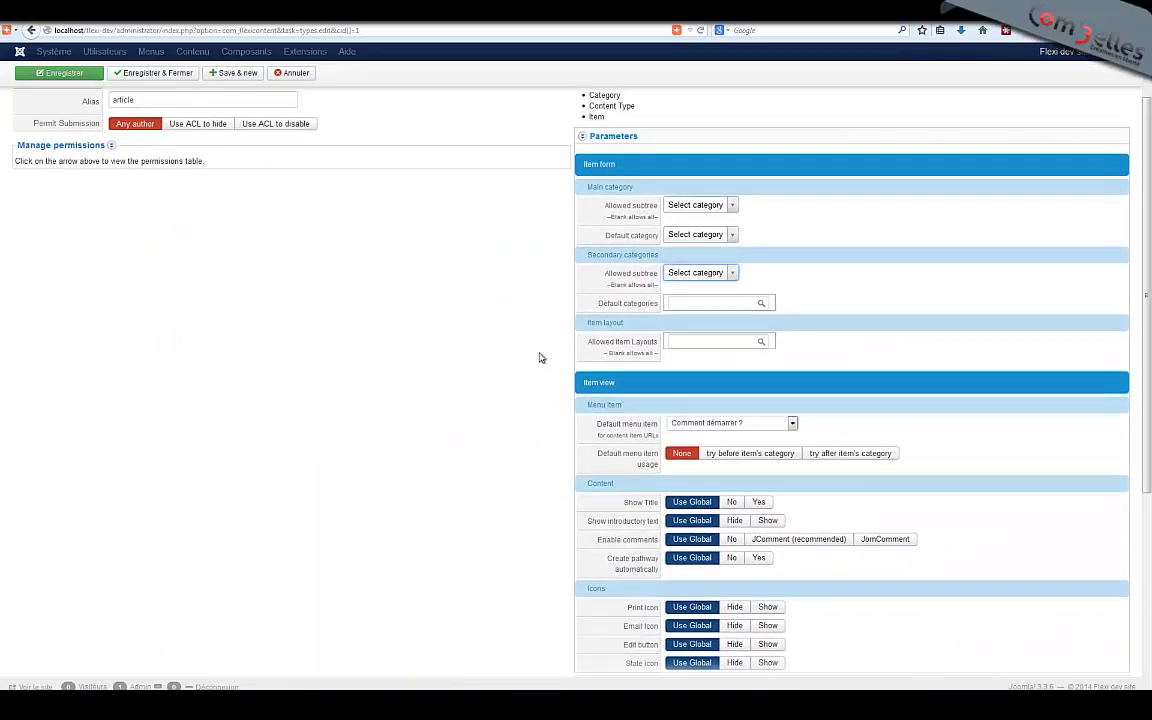
Review the Article type's item view parameters for menu item, content and icons.
scroll(535, 410, down, 5)
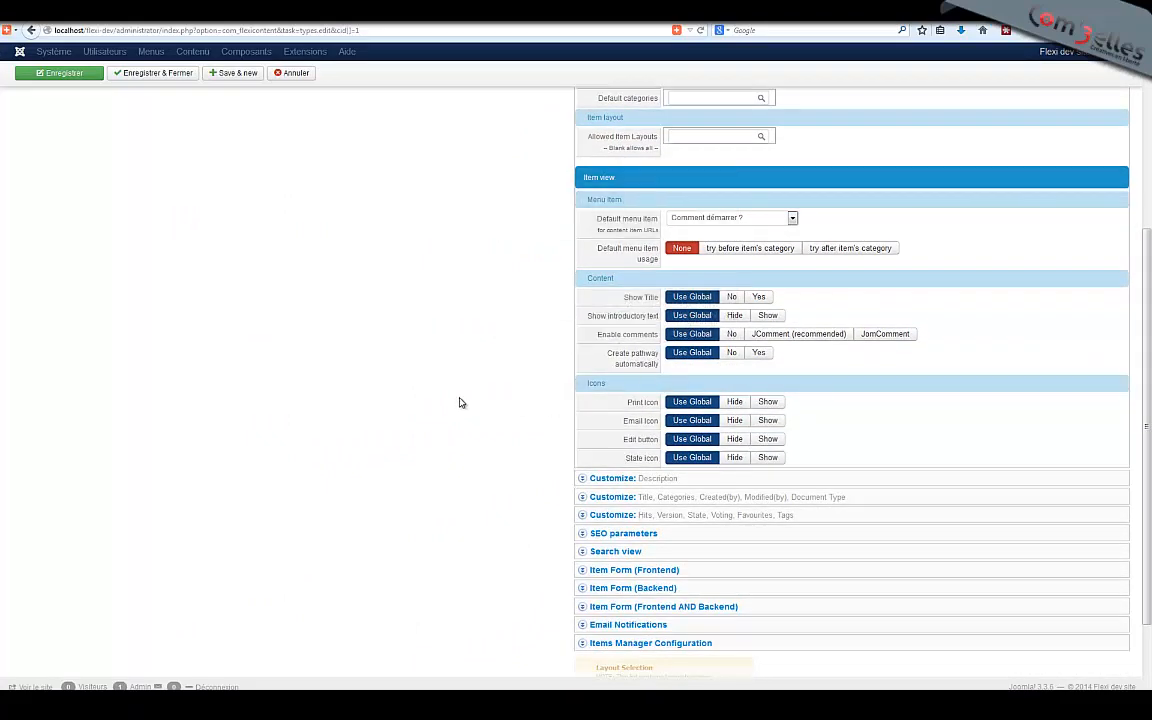
click(645, 299)
scroll(398, 332, down, 2)
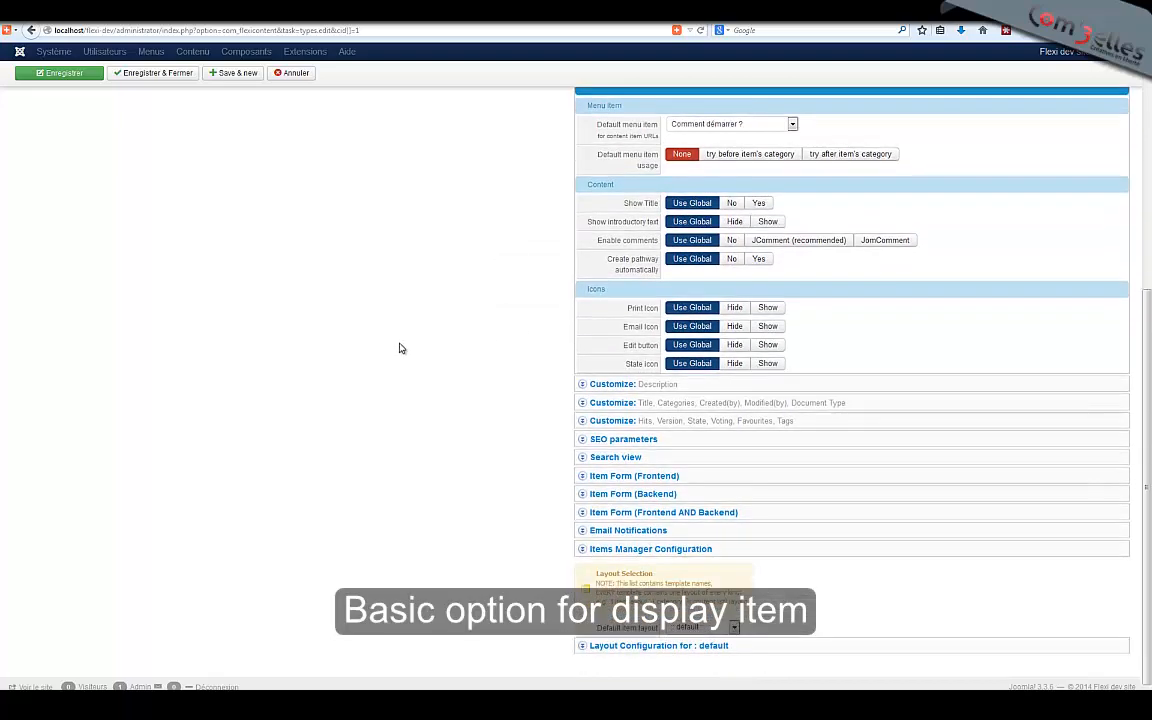
Review the Article type's customization options for description, title and categories labels, and close the type without saving.
click(610, 384)
scroll(586, 432, up, 2)
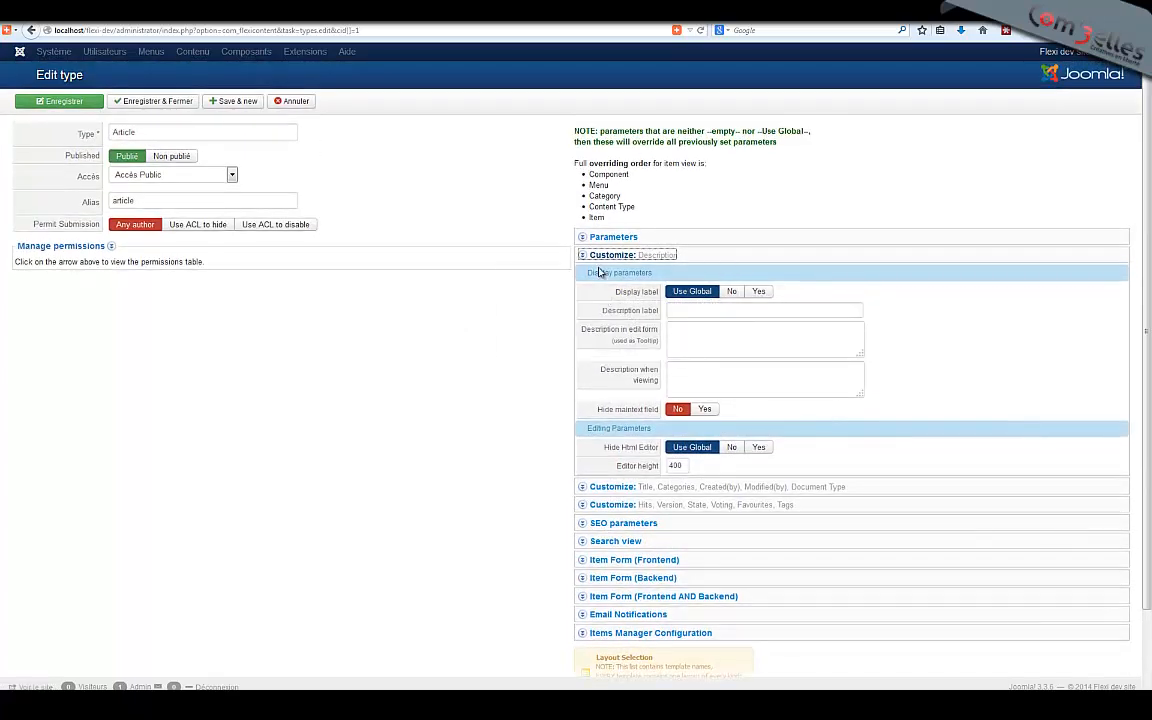
click(603, 257)
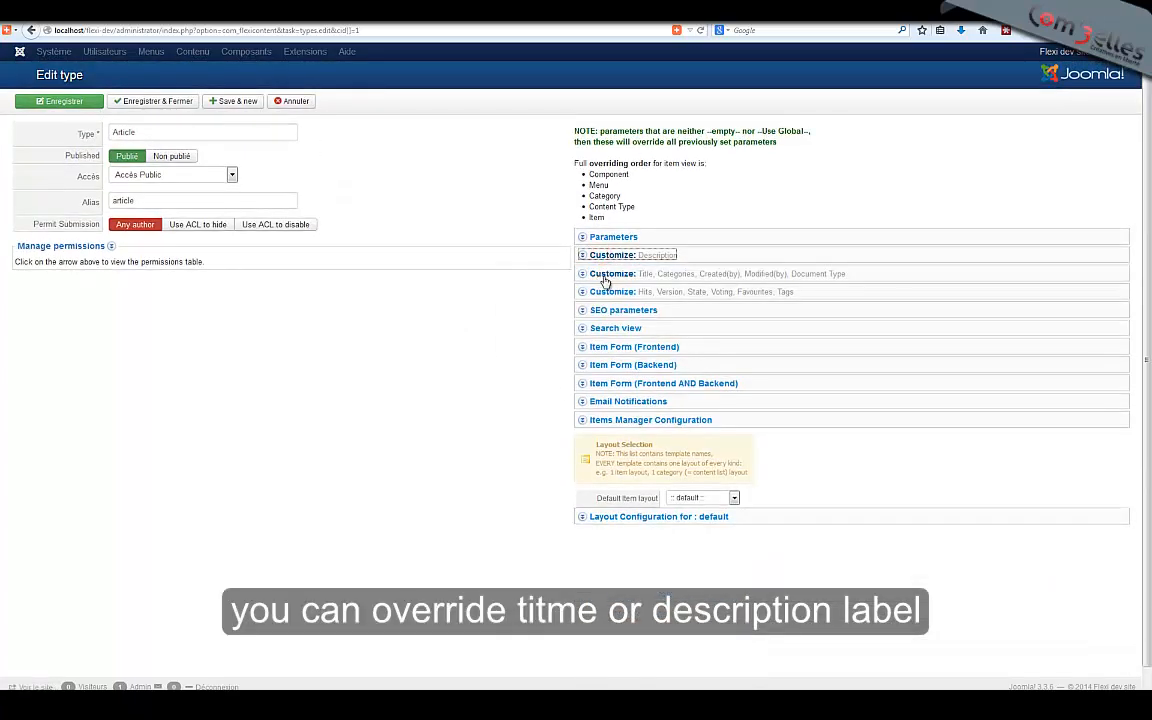
click(602, 274)
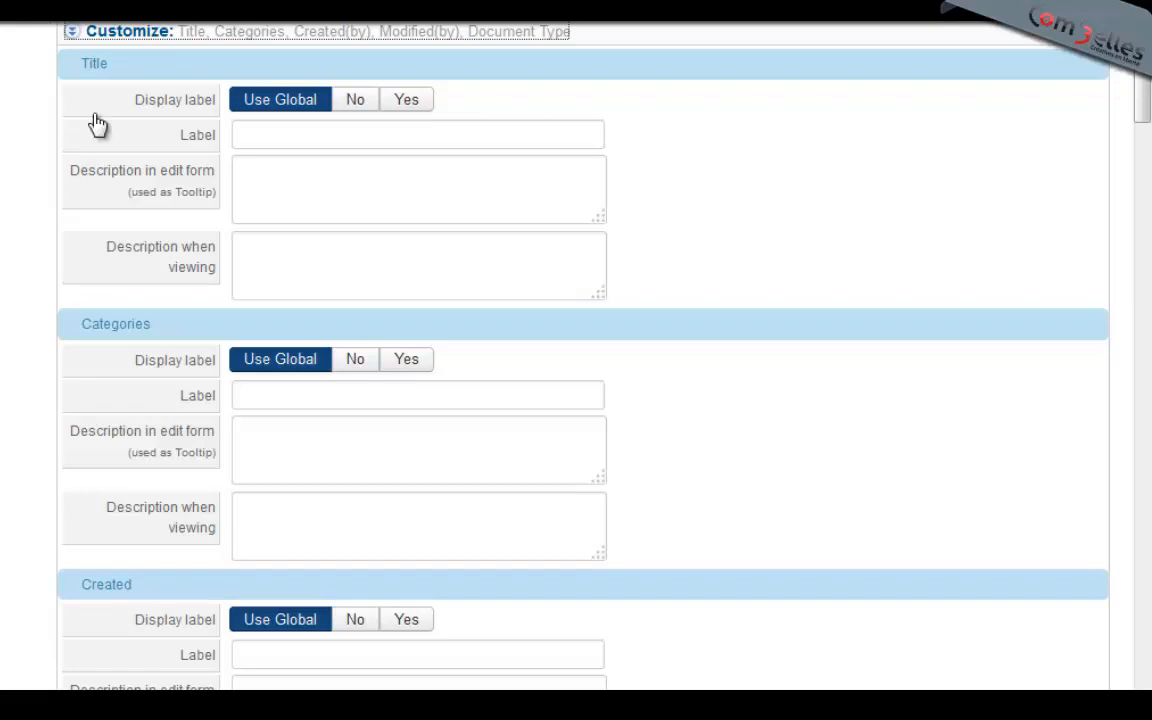
click(121, 32)
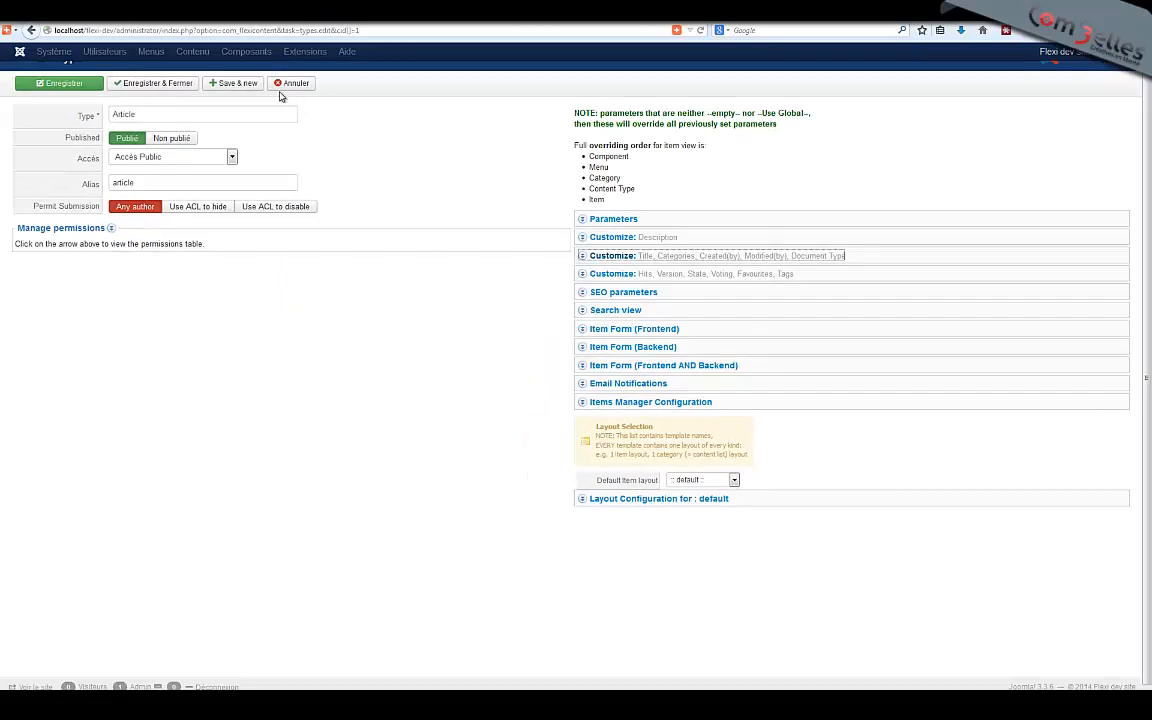
click(287, 86)
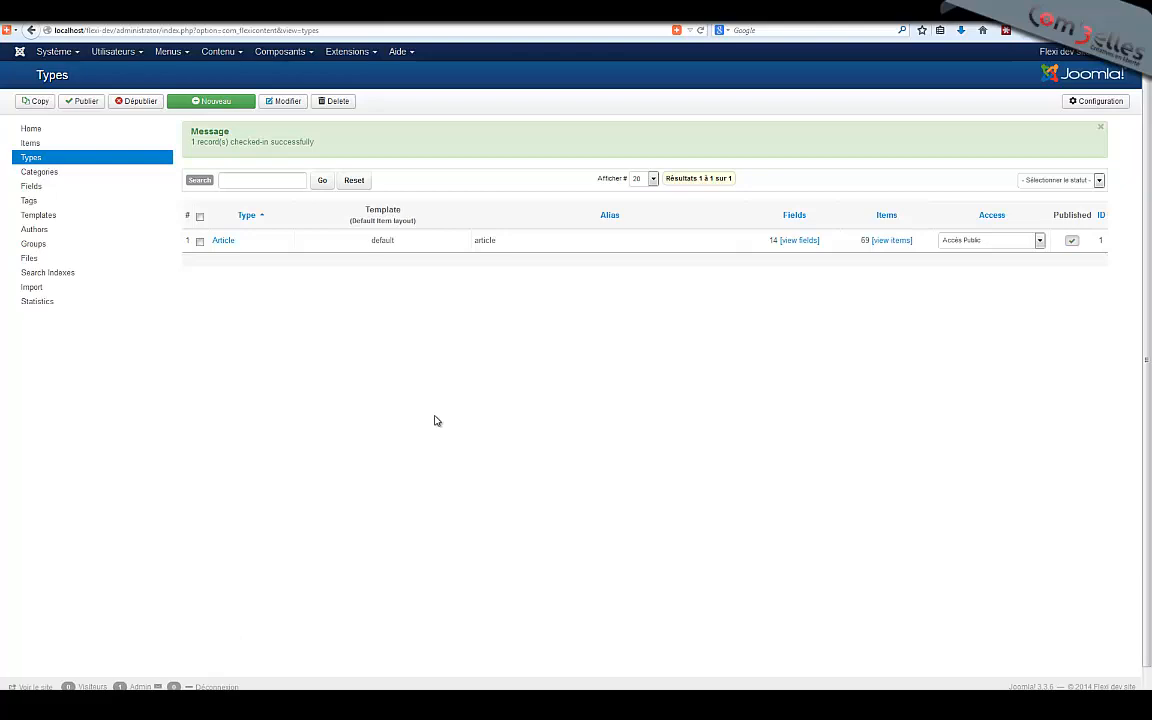
Open the default template's item layout for editing, and check how the Débutants article displays on the public site.
click(39, 214)
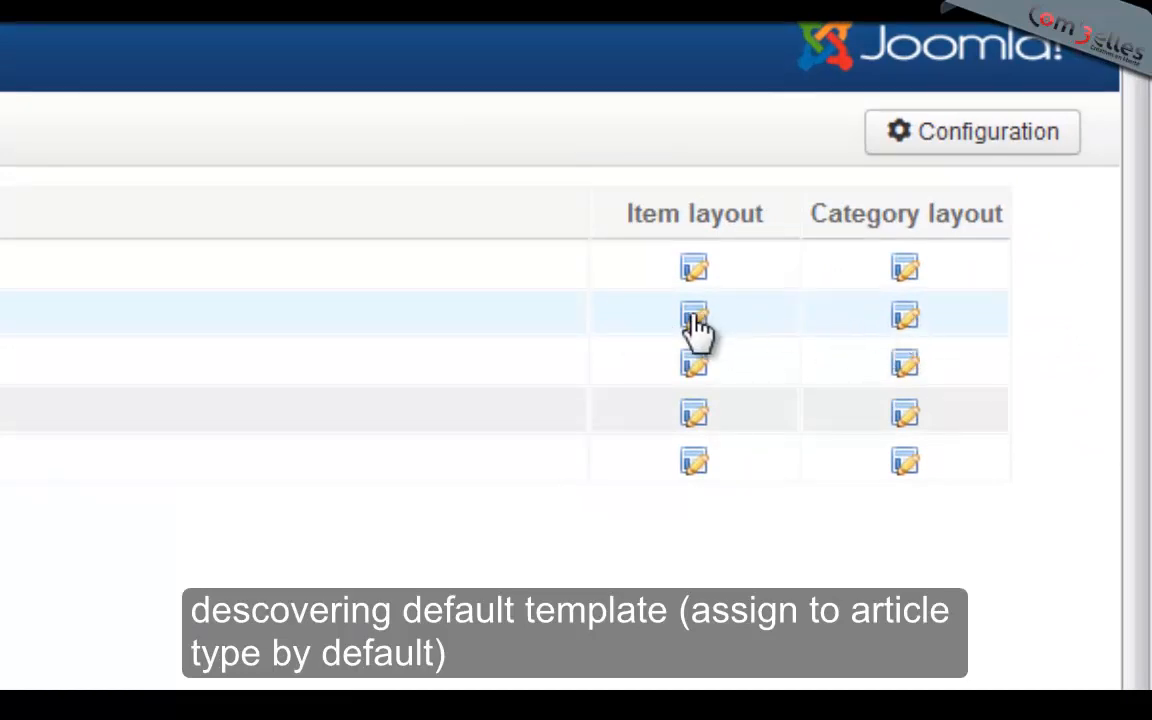
click(693, 318)
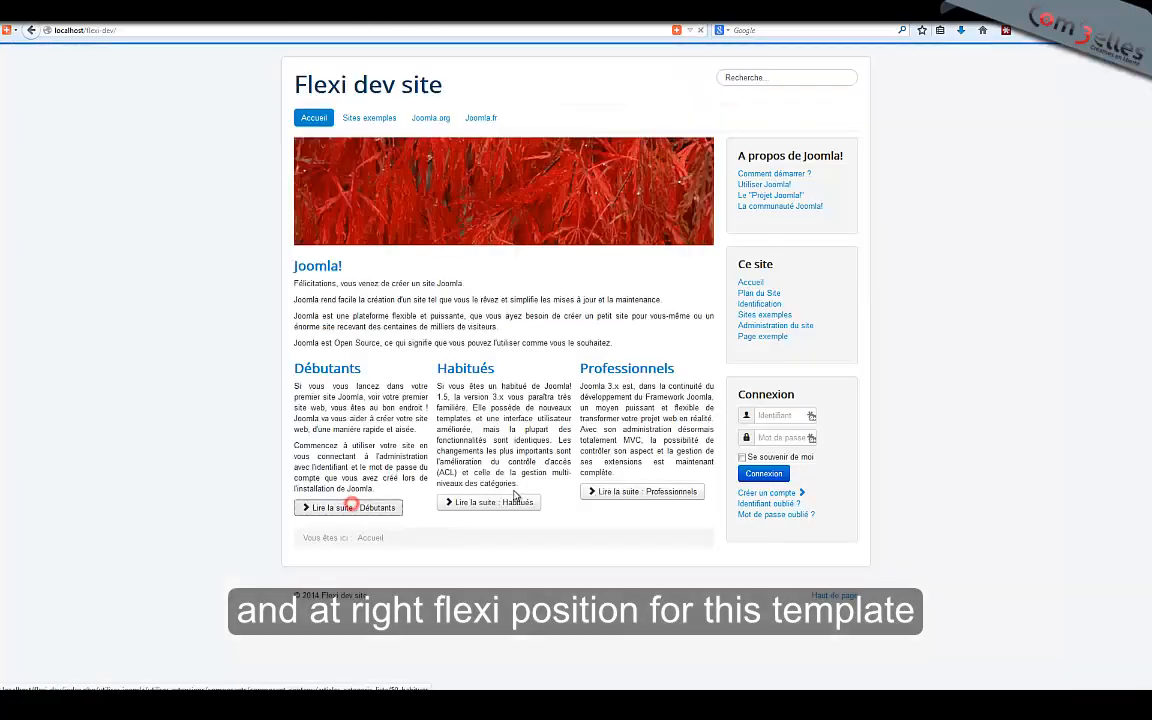
click(350, 507)
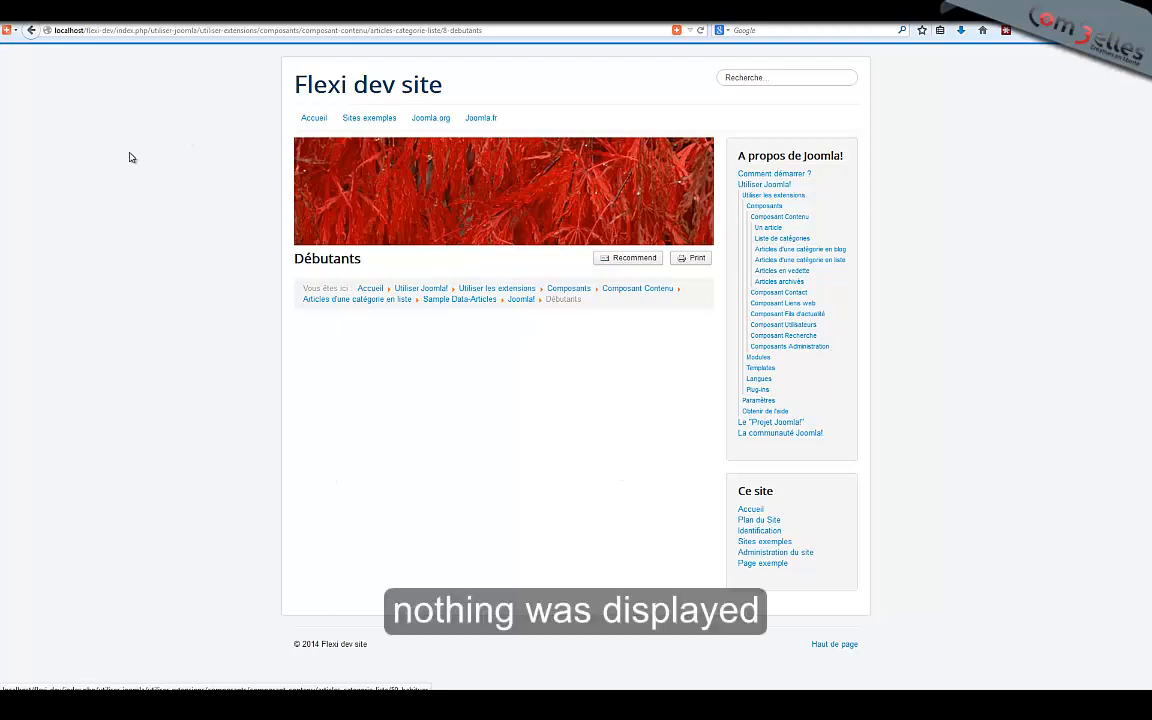
click(70, 13)
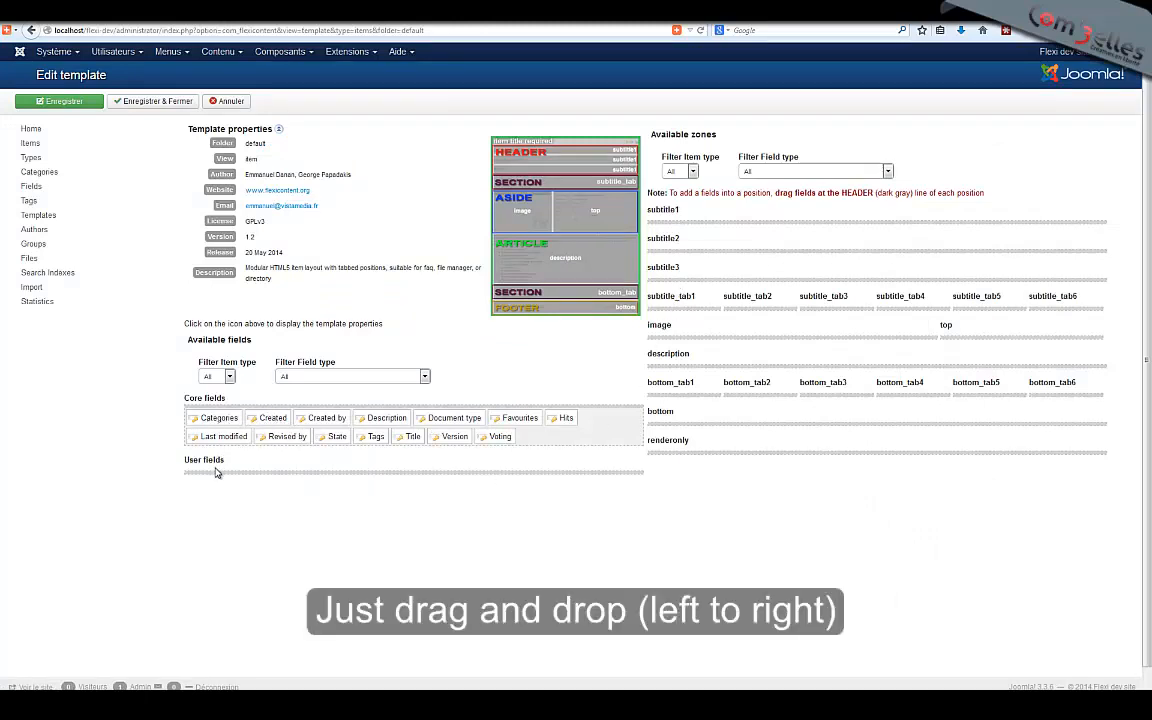
Place the Description field in the description zone, Voting in subtitle3 and Created in subtitle2.
drag(373, 421, 706, 393)
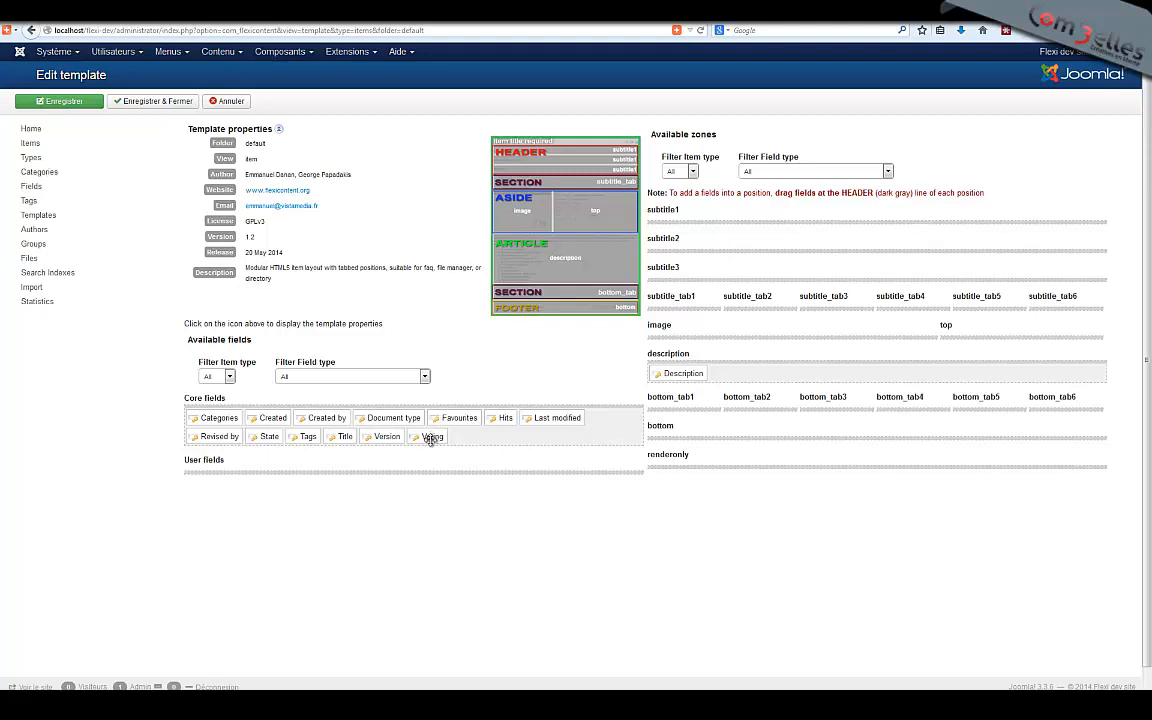
drag(432, 438, 676, 290)
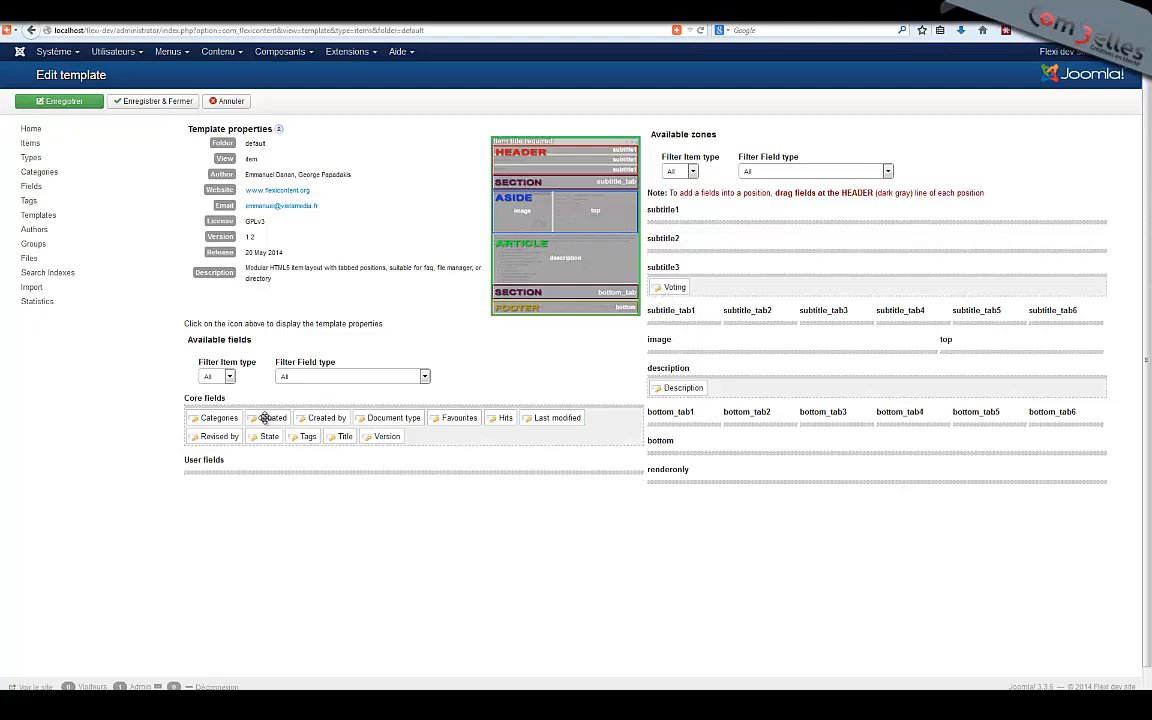
drag(266, 418, 657, 210)
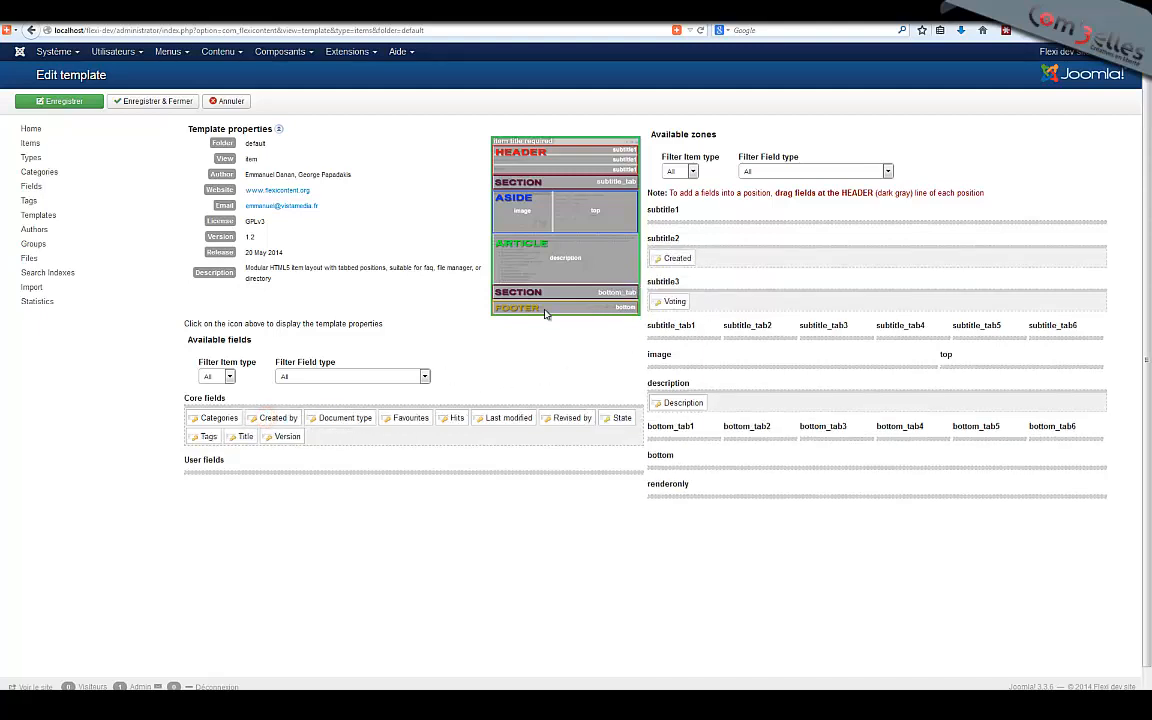
Add the Created by field beside Created in subtitle2, and place Categories in subtitle1.
drag(288, 418, 812, 246)
drag(724, 257, 663, 250)
drag(510, 339, 506, 341)
drag(2, 639, 505, 320)
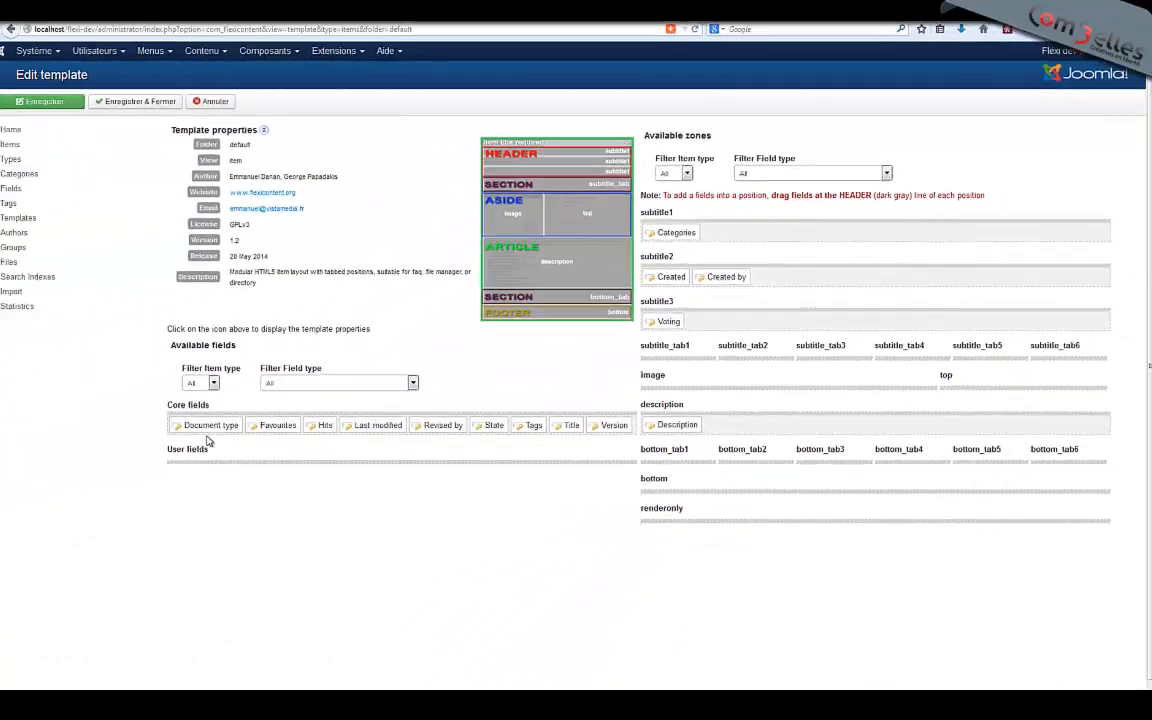
Place the Document type field in subtitle_tab1 and Last modified in subtitle_tab2.
drag(3, 536, 606, 427)
drag(697, 337, 695, 362)
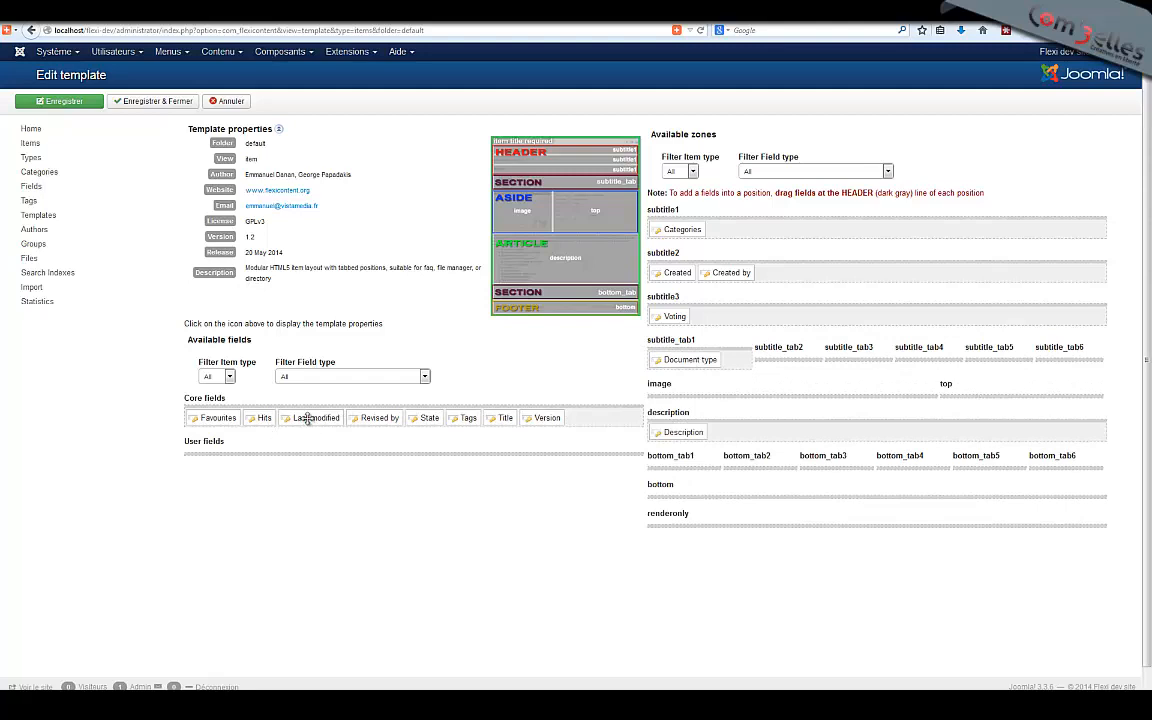
drag(307, 418, 780, 360)
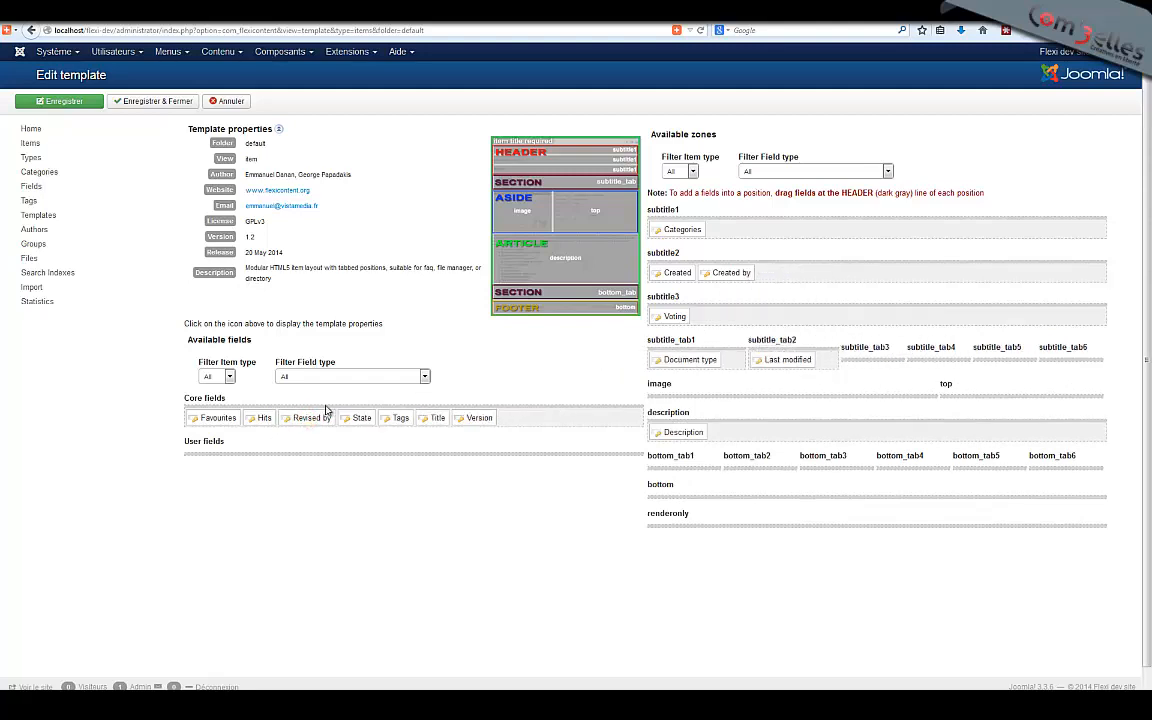
Add the Favourites and Hits fields to subtitle3 with Voting, and place Revised by beside Last modified in subtitle_tab2.
drag(205, 418, 748, 304)
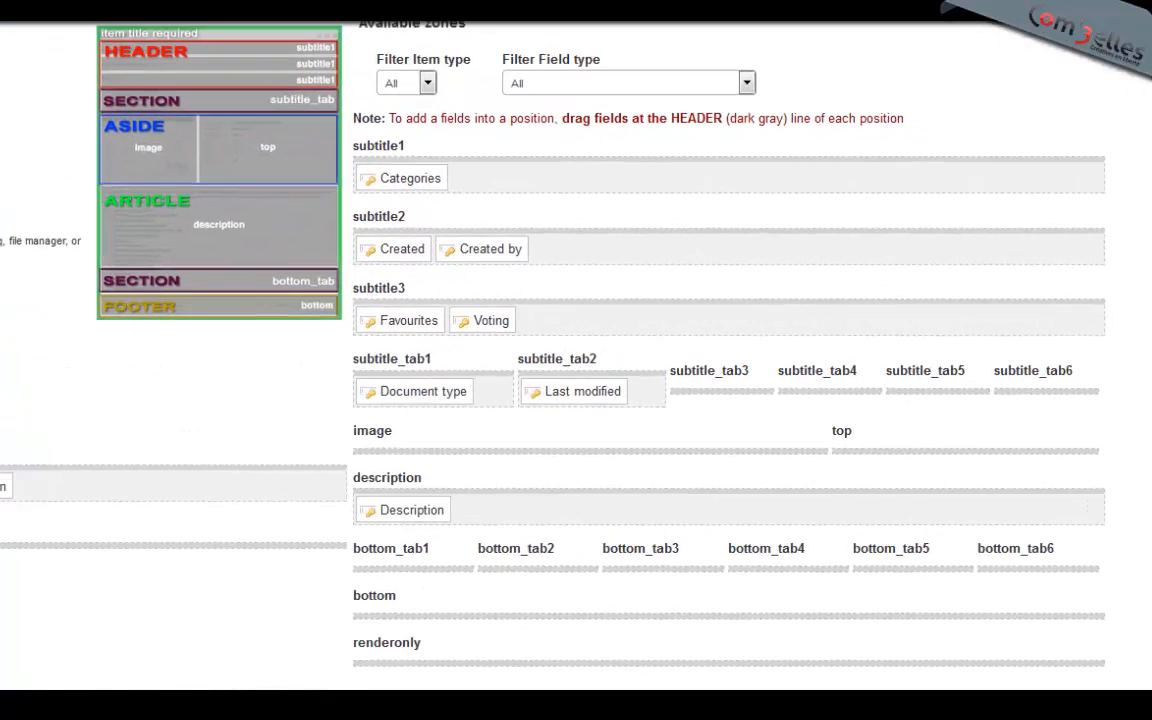
drag(250, 419, 817, 369)
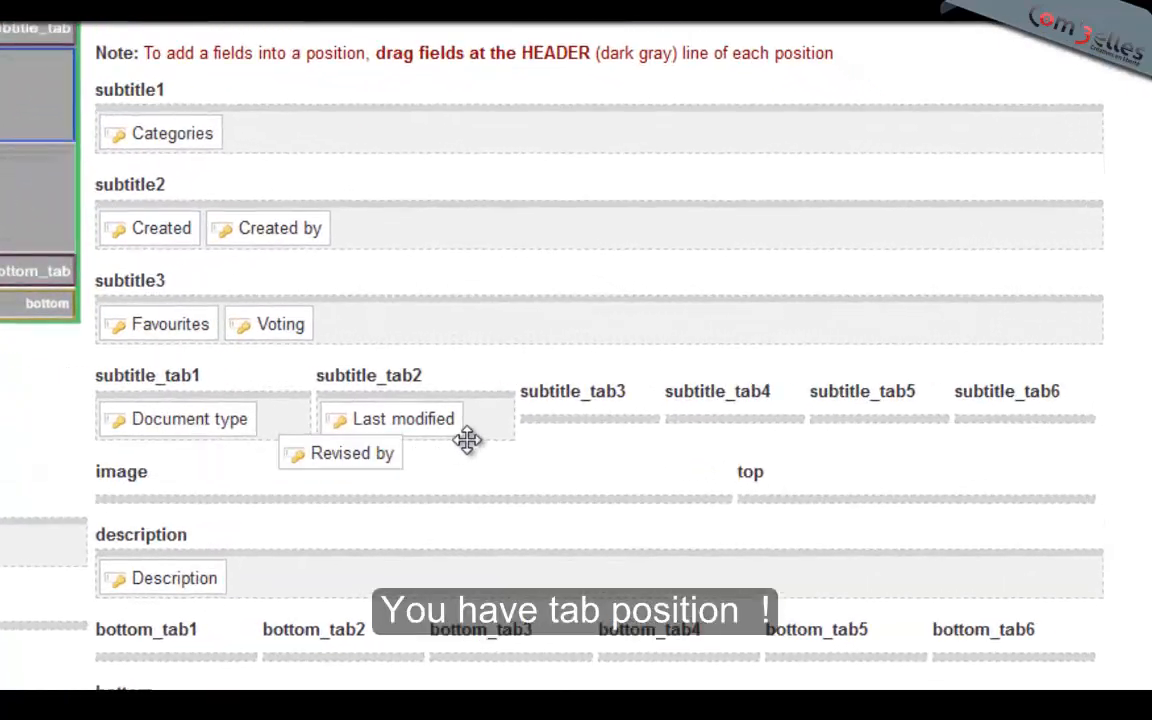
drag(467, 440, 523, 426)
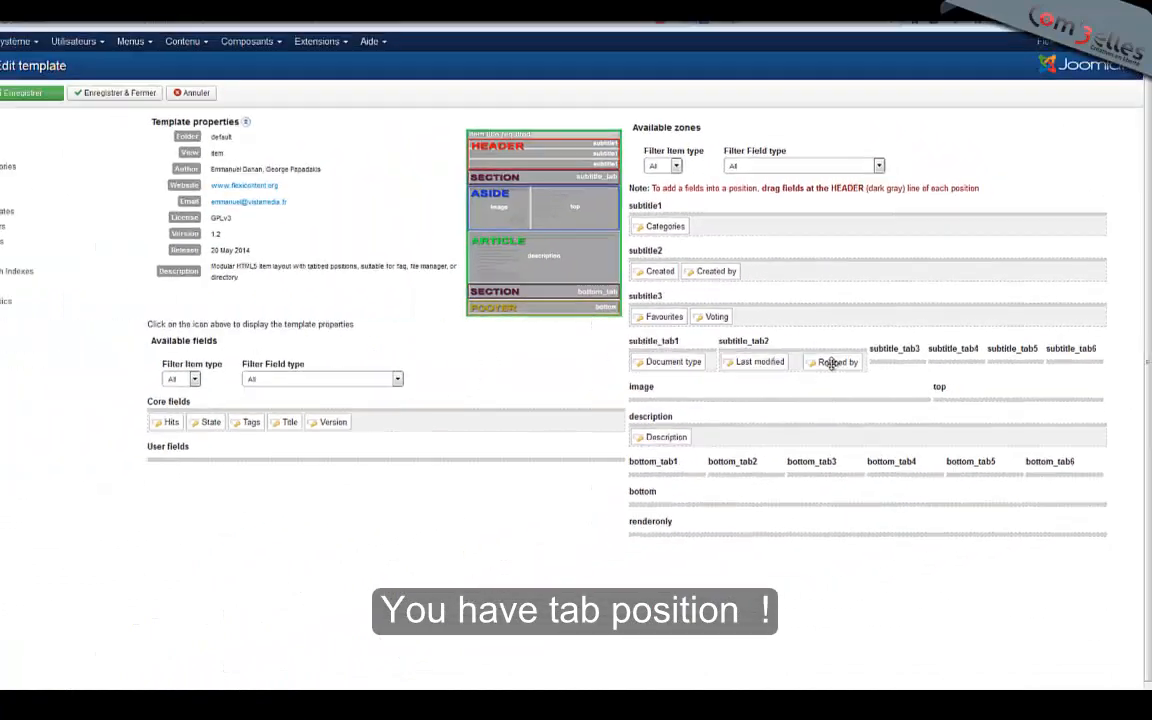
drag(169, 421, 716, 316)
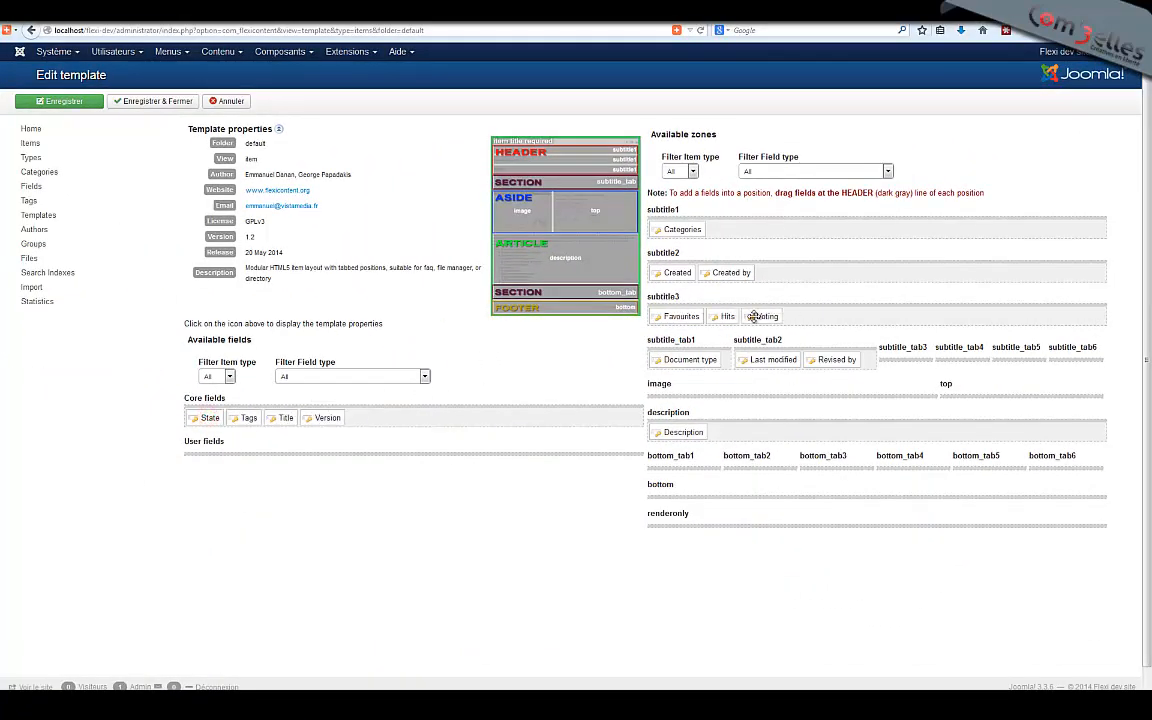
Place the Tags and Version fields in the bottom zone and save the item template.
drag(285, 418, 668, 502)
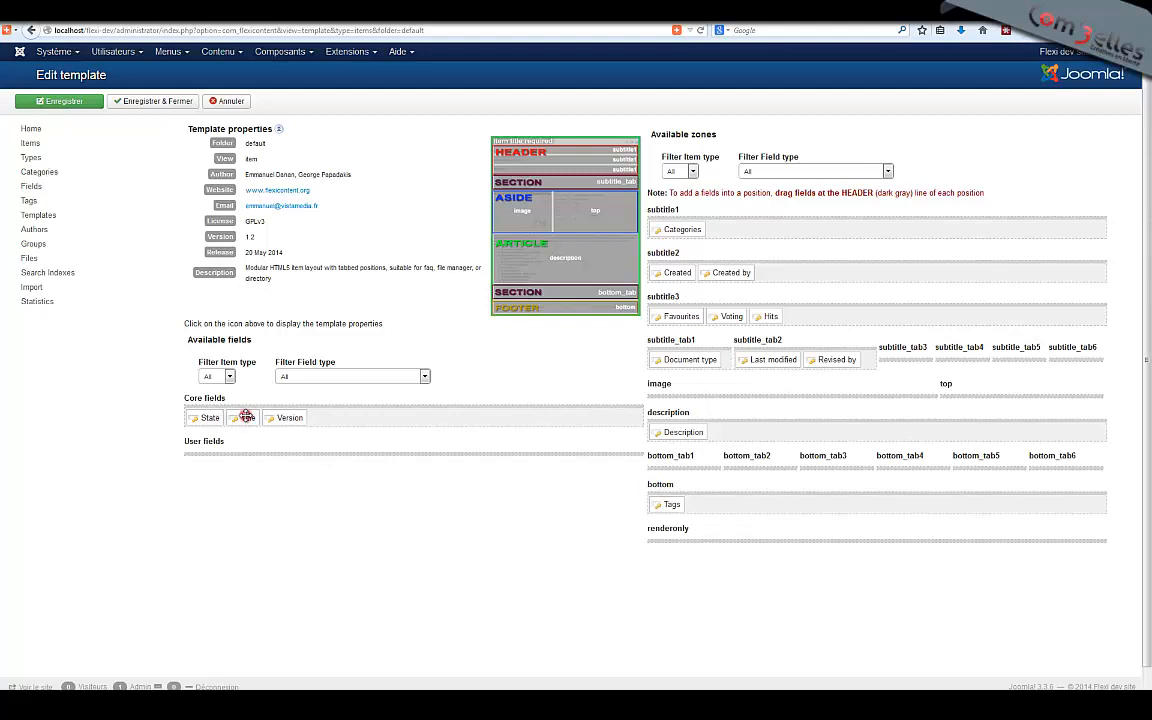
drag(290, 418, 668, 500)
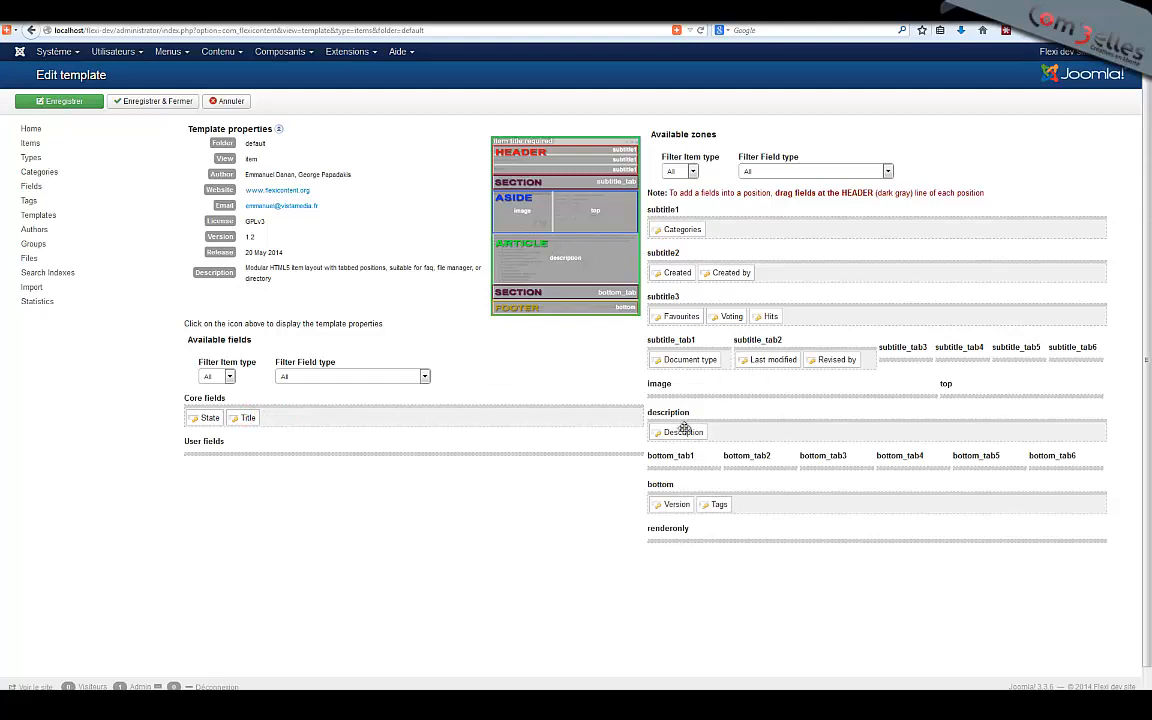
click(88, 103)
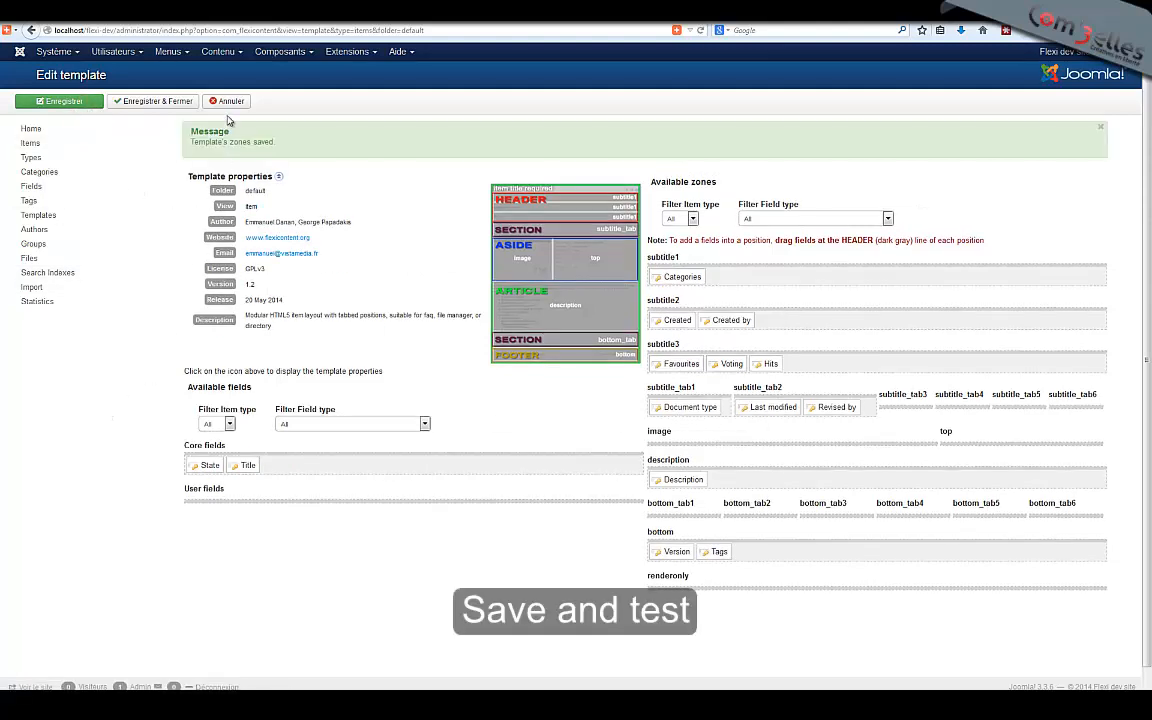
Reload the Débutants article on the public site to check its field layout, and rate the article five stars.
click(178, 14)
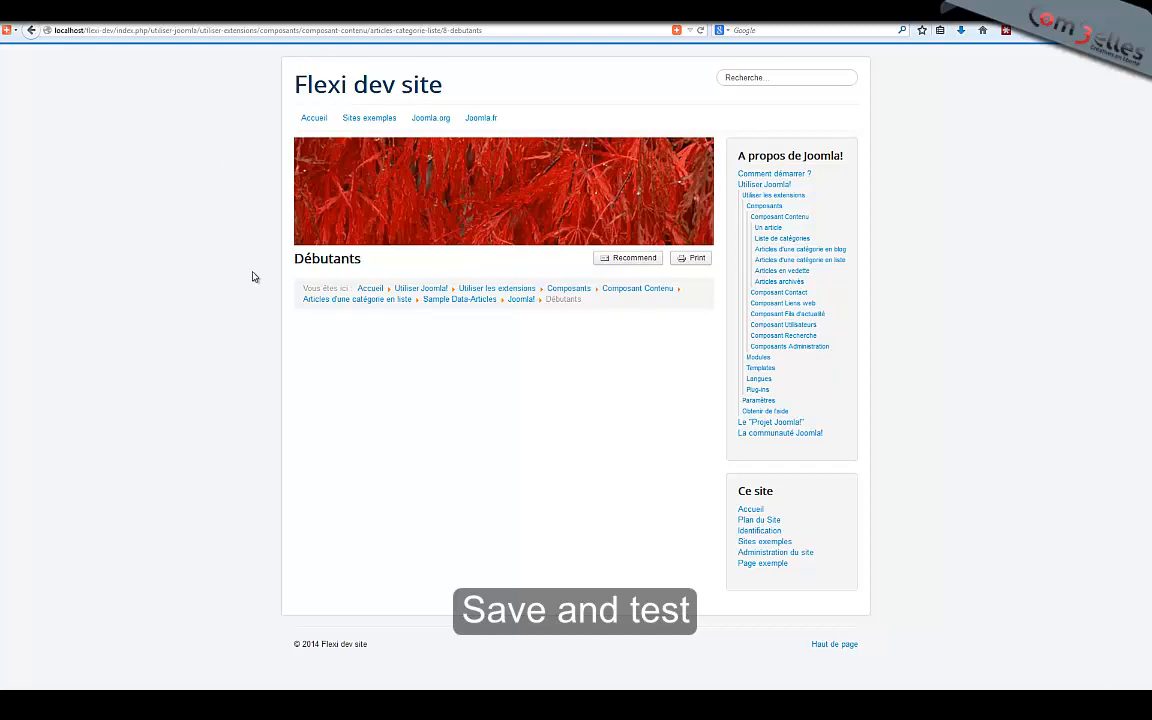
click(460, 470)
key(F5)
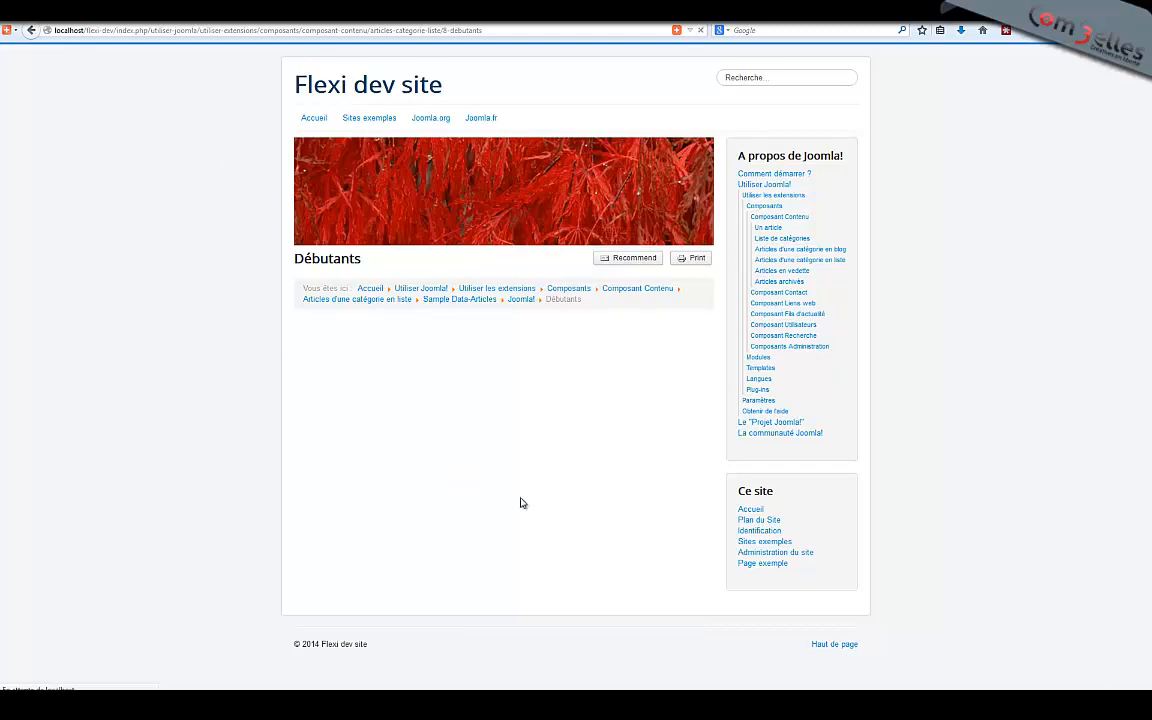
scroll(160, 429, down, 3)
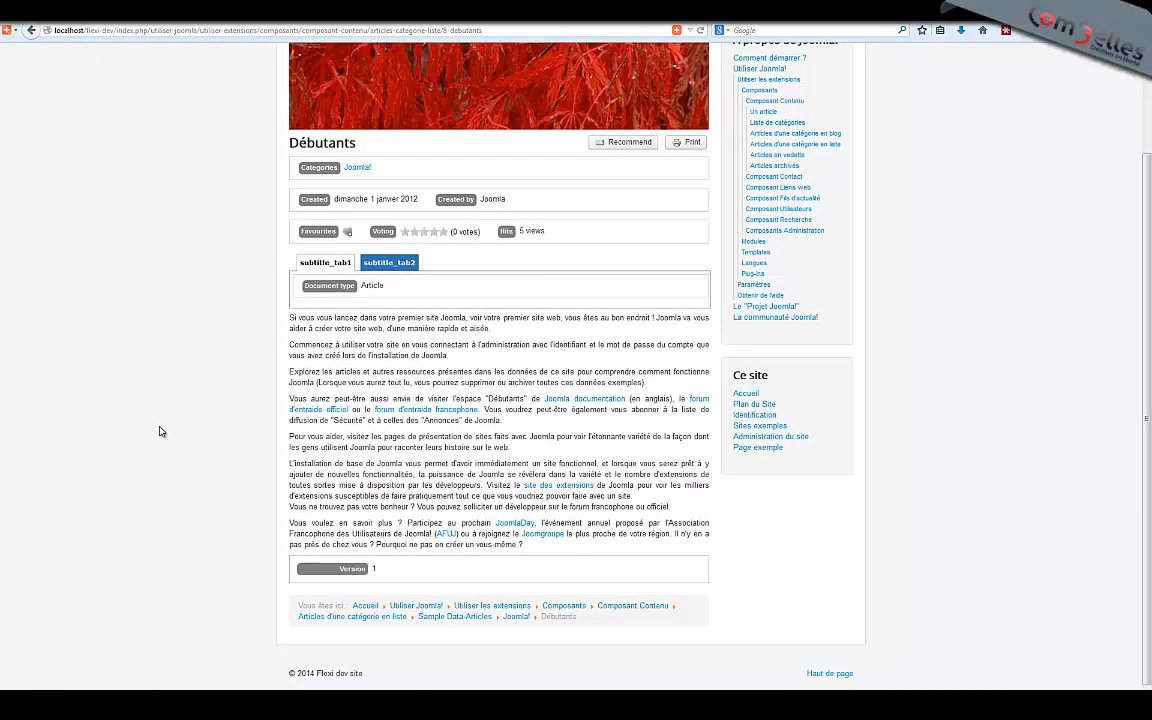
scroll(159, 429, up, 3)
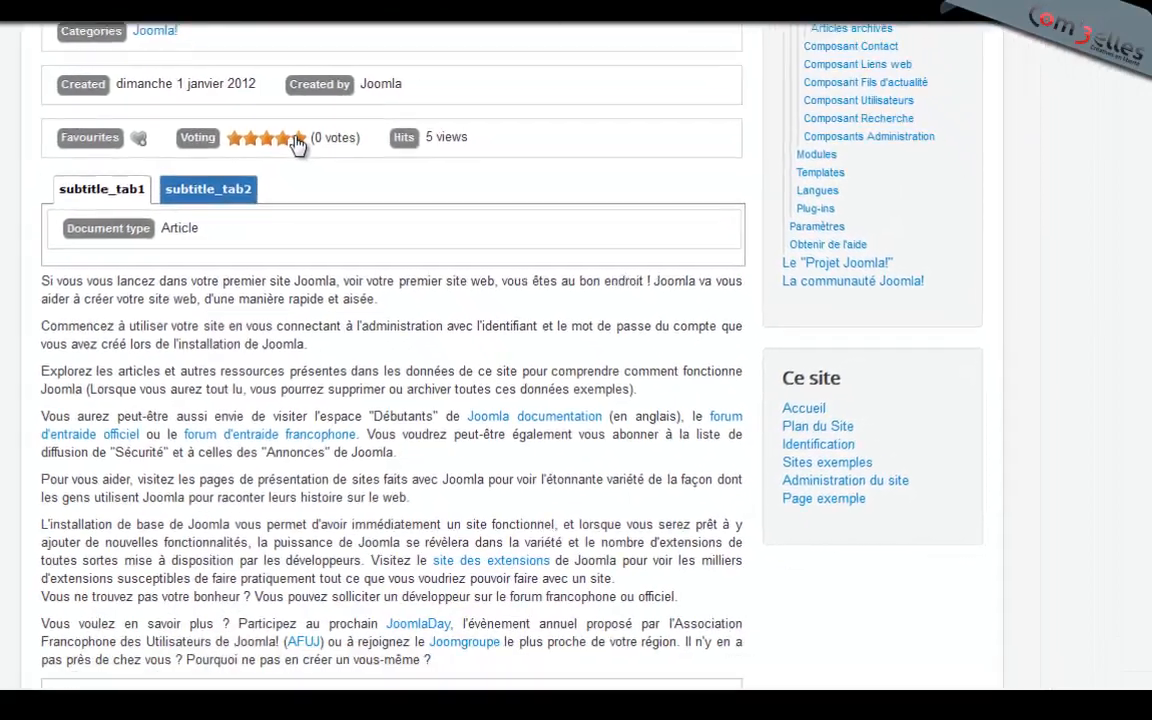
click(297, 140)
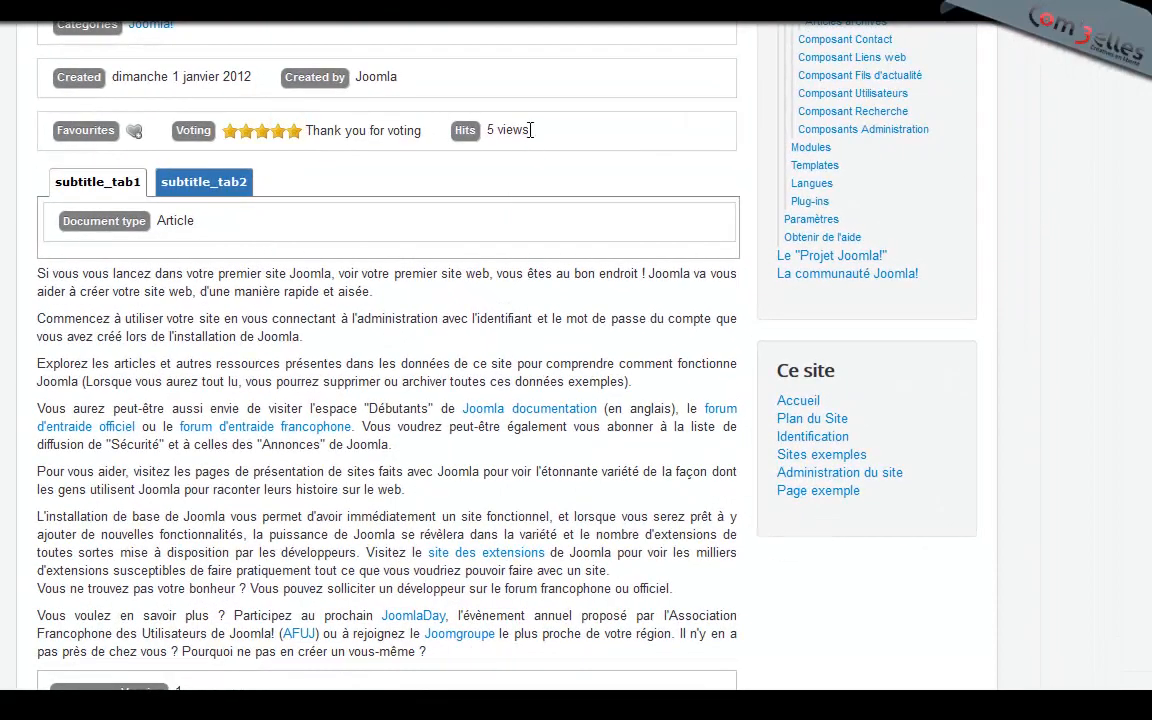
Examine the fields shown under subtitle_tab1 and subtitle_tab2 of the Débutants article, and the version field below the text.
click(200, 182)
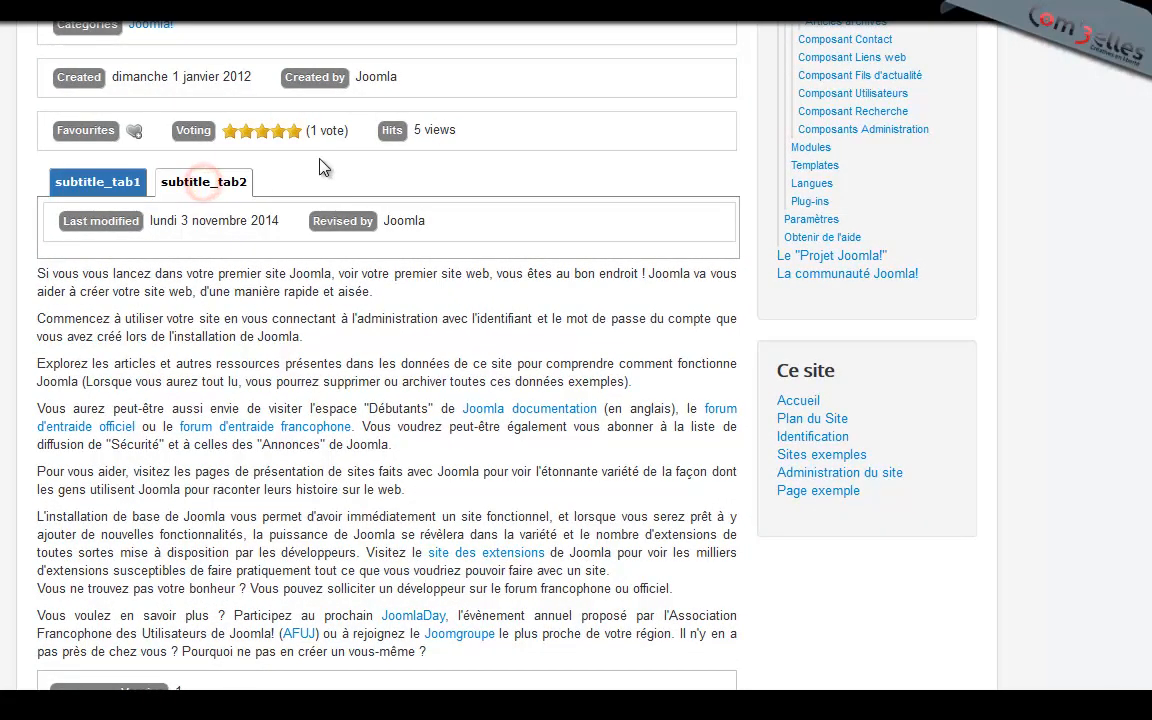
click(115, 177)
click(211, 180)
click(66, 180)
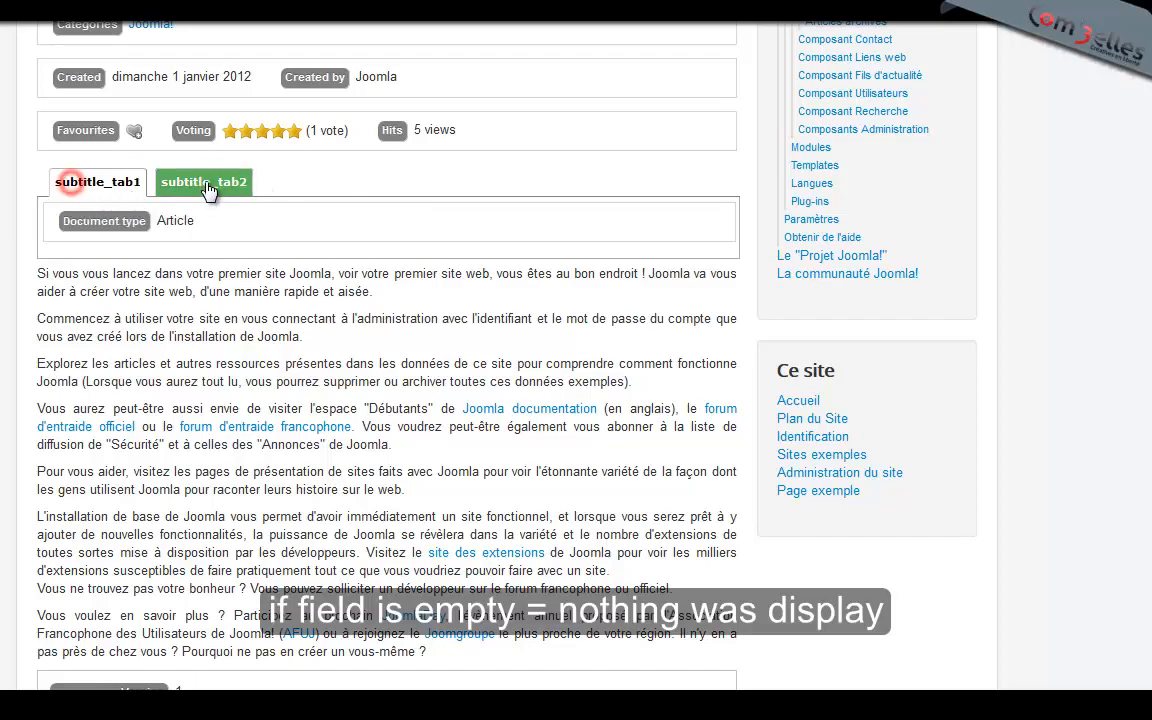
click(202, 180)
drag(62, 223, 287, 225)
click(288, 225)
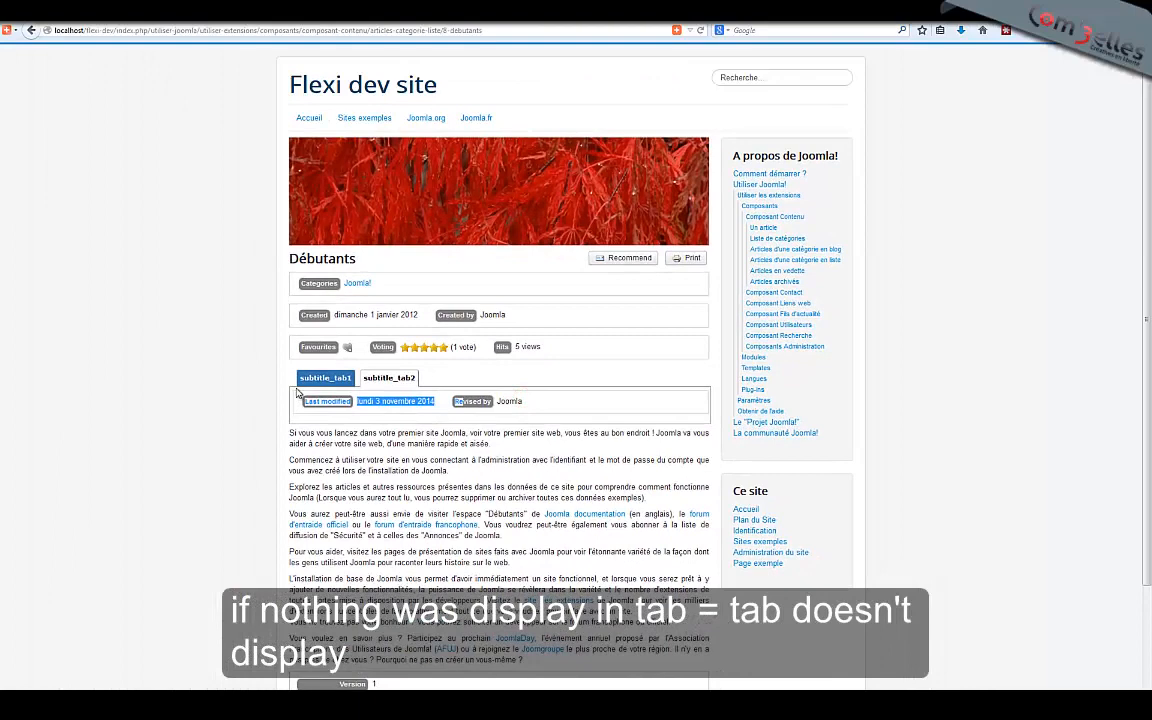
click(120, 215)
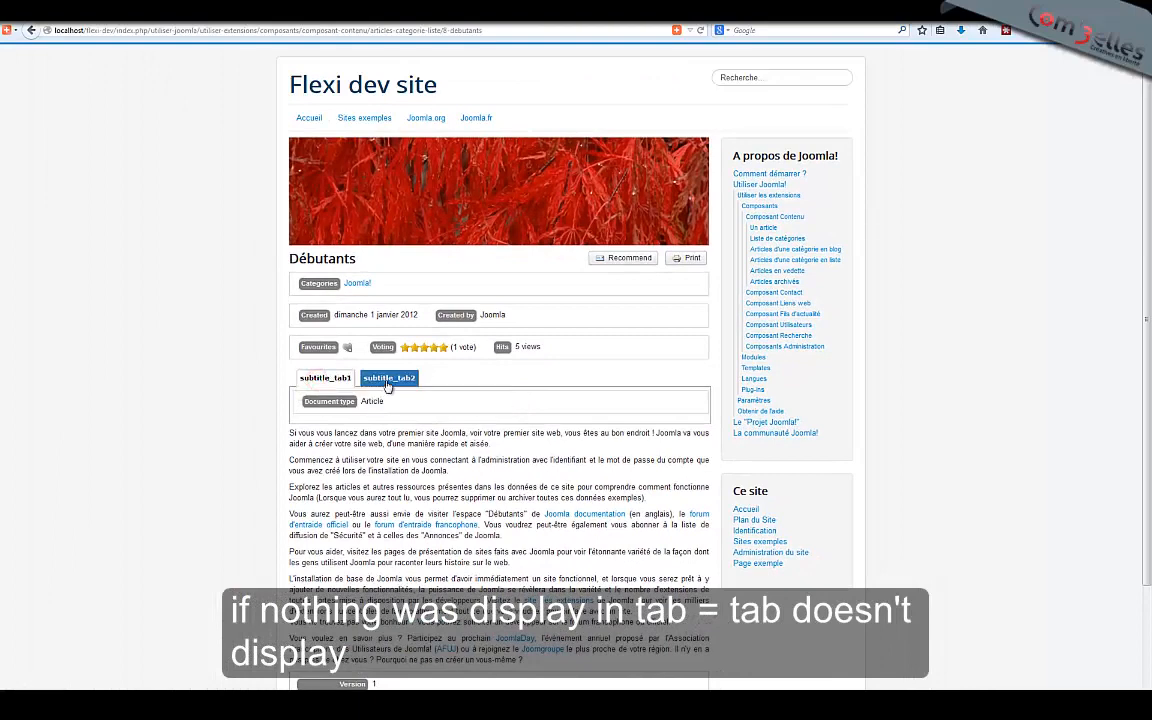
click(389, 378)
scroll(432, 469, down, 2)
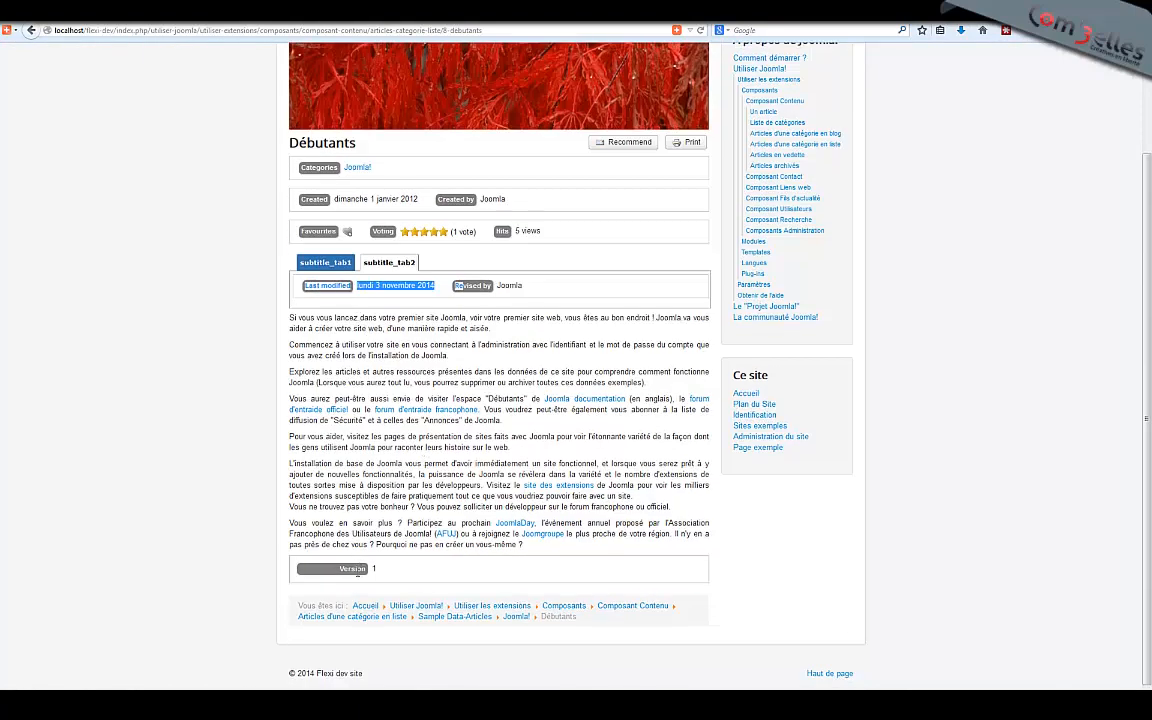
scroll(478, 562, up, 2)
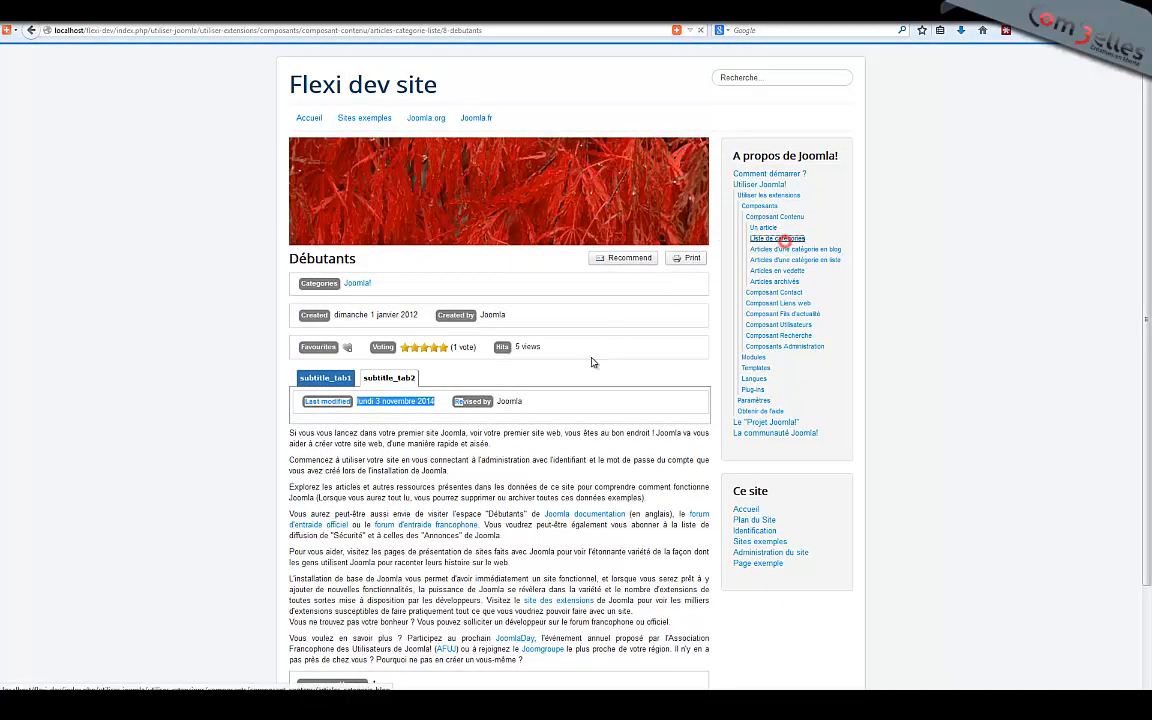
Open the Comment débuter ? article through the Joomla! category in the category list and check its template layout.
click(780, 238)
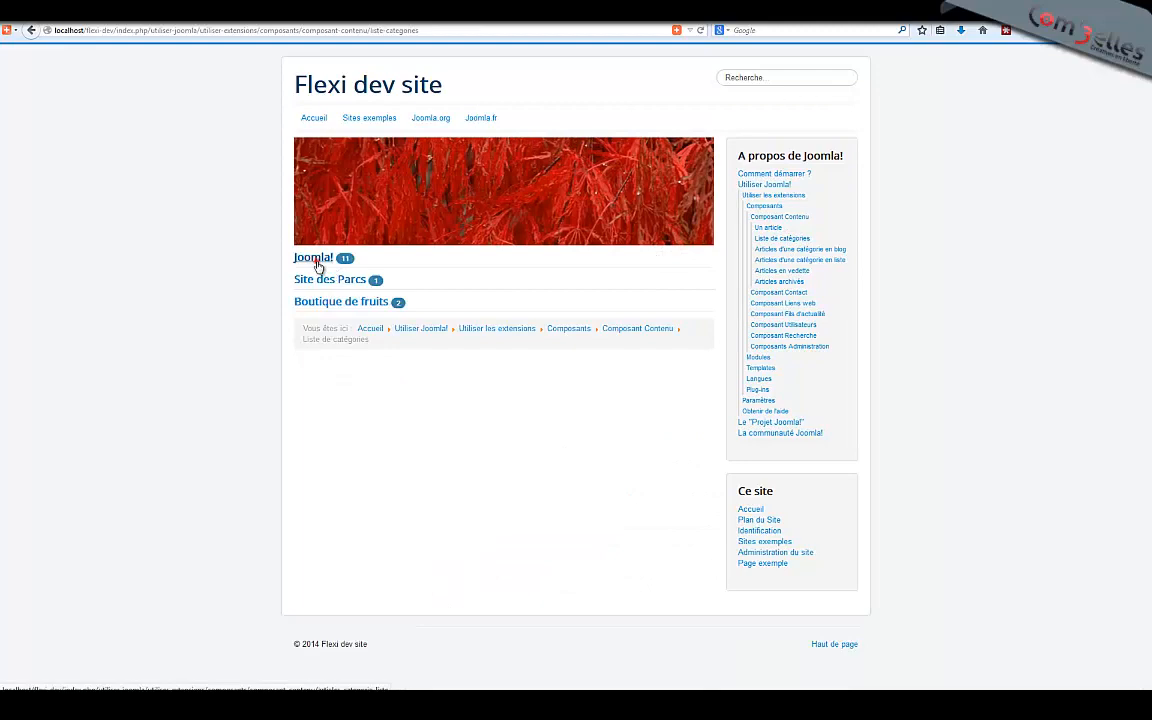
click(316, 261)
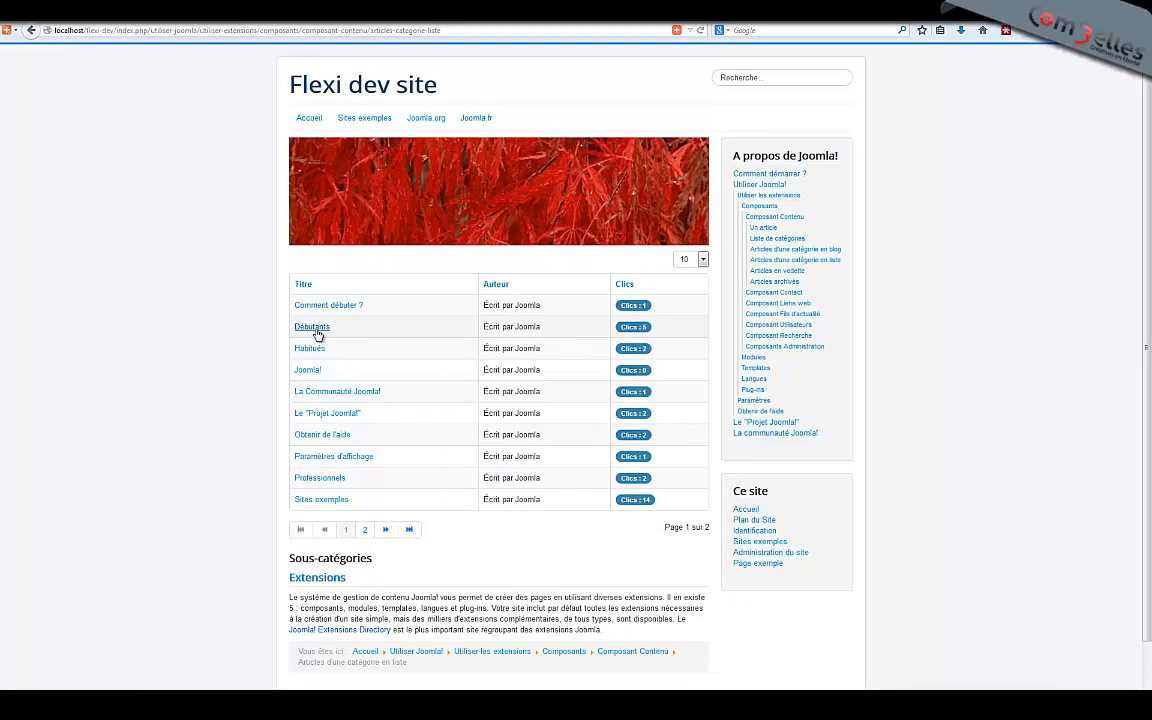
click(314, 305)
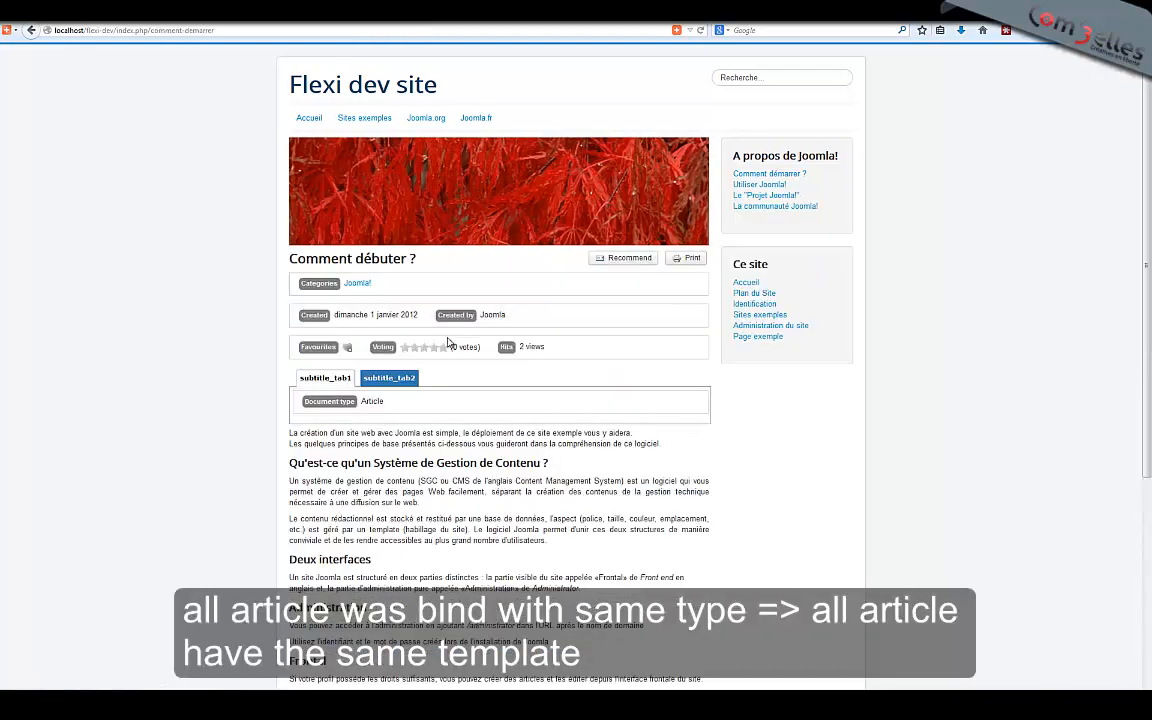
scroll(375, 350, down, 5)
scroll(357, 414, up, 3)
scroll(357, 414, up, 2)
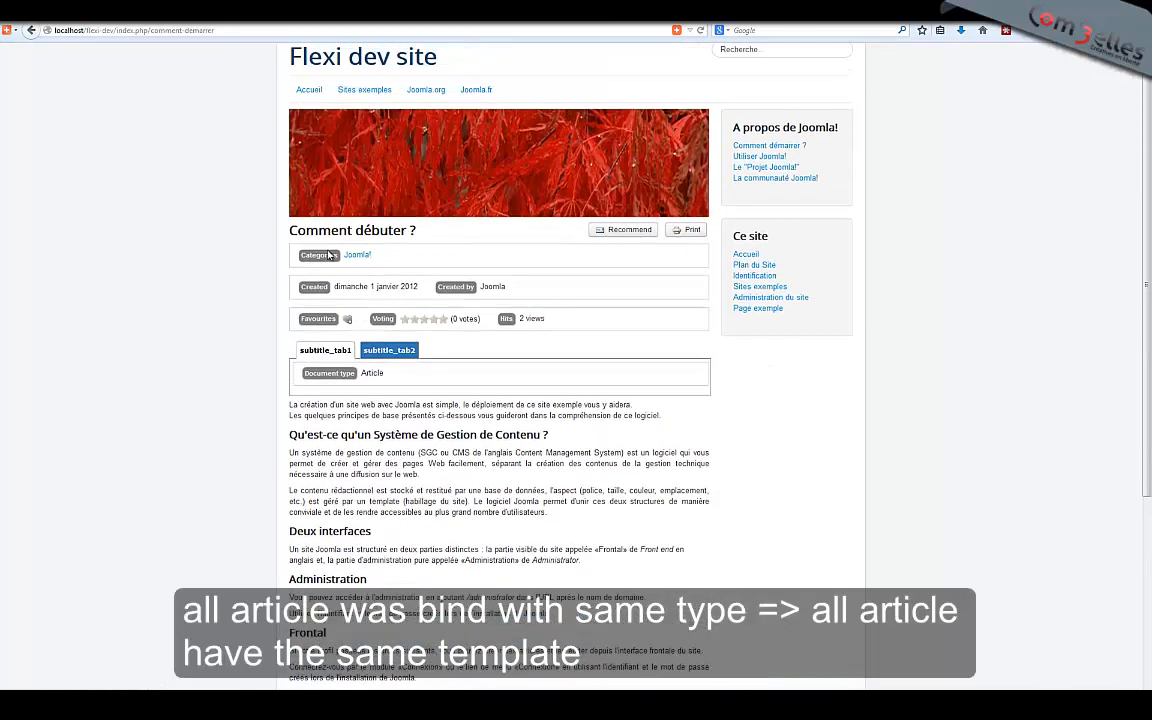
Open the Débutants and Habitués articles from the site's home page and compare how their fields are laid out.
click(308, 90)
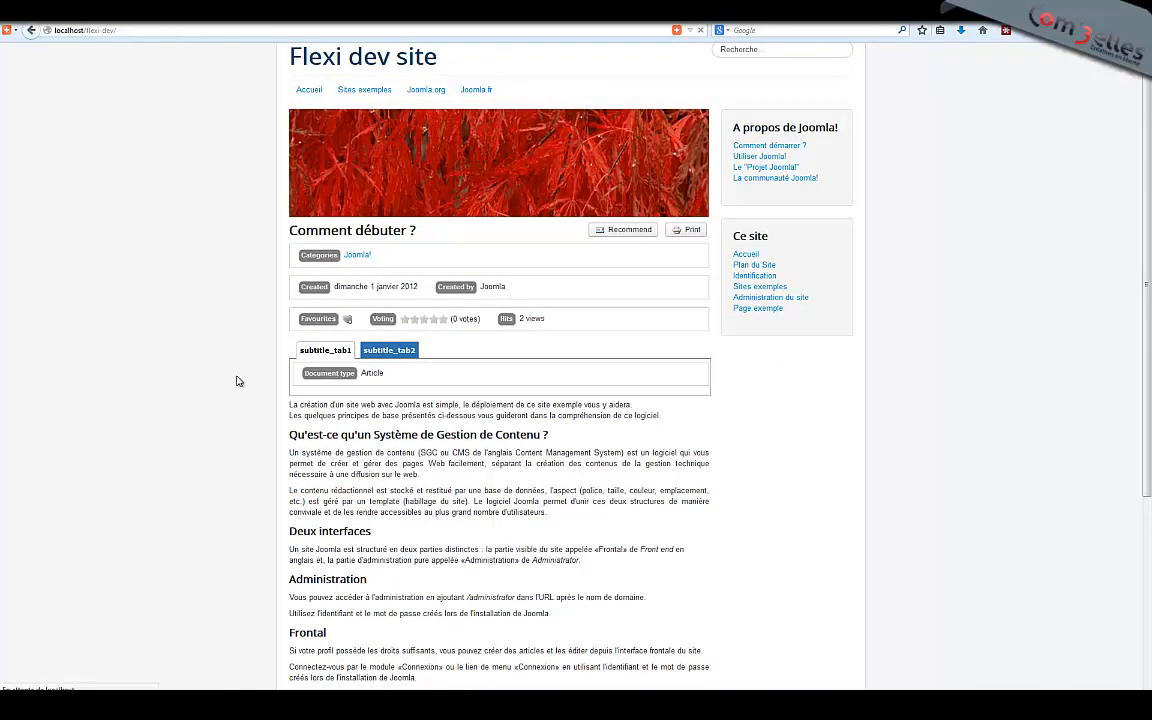
click(352, 508)
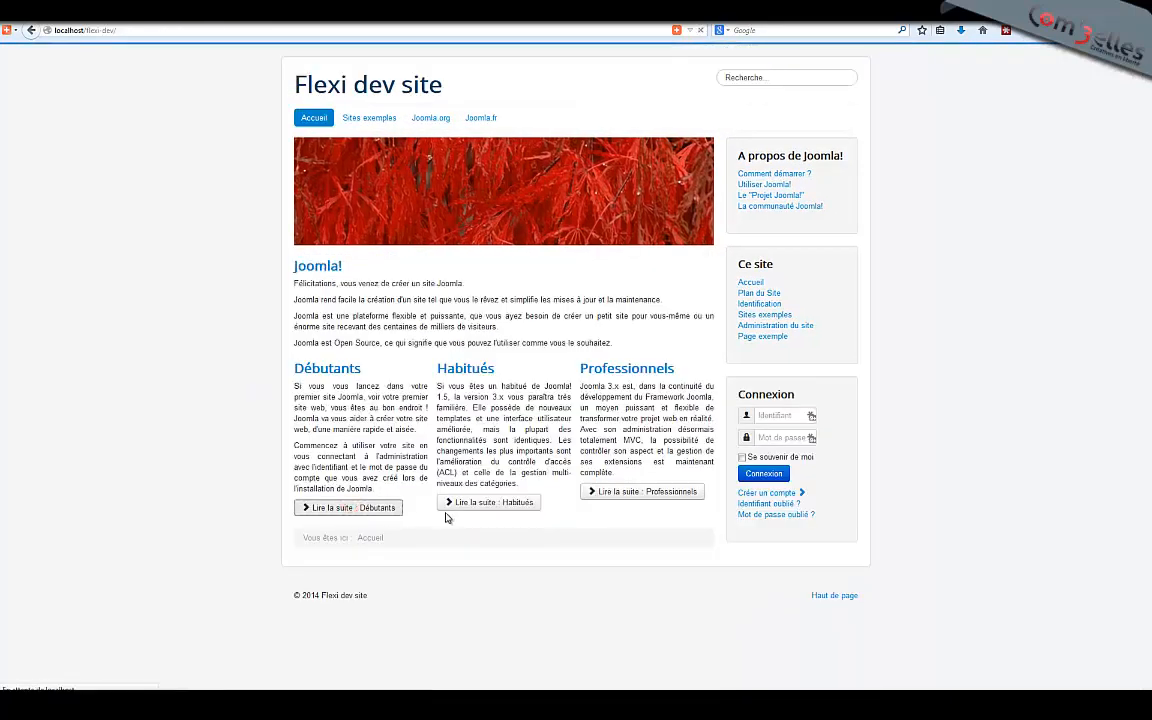
scroll(414, 314, down, 2)
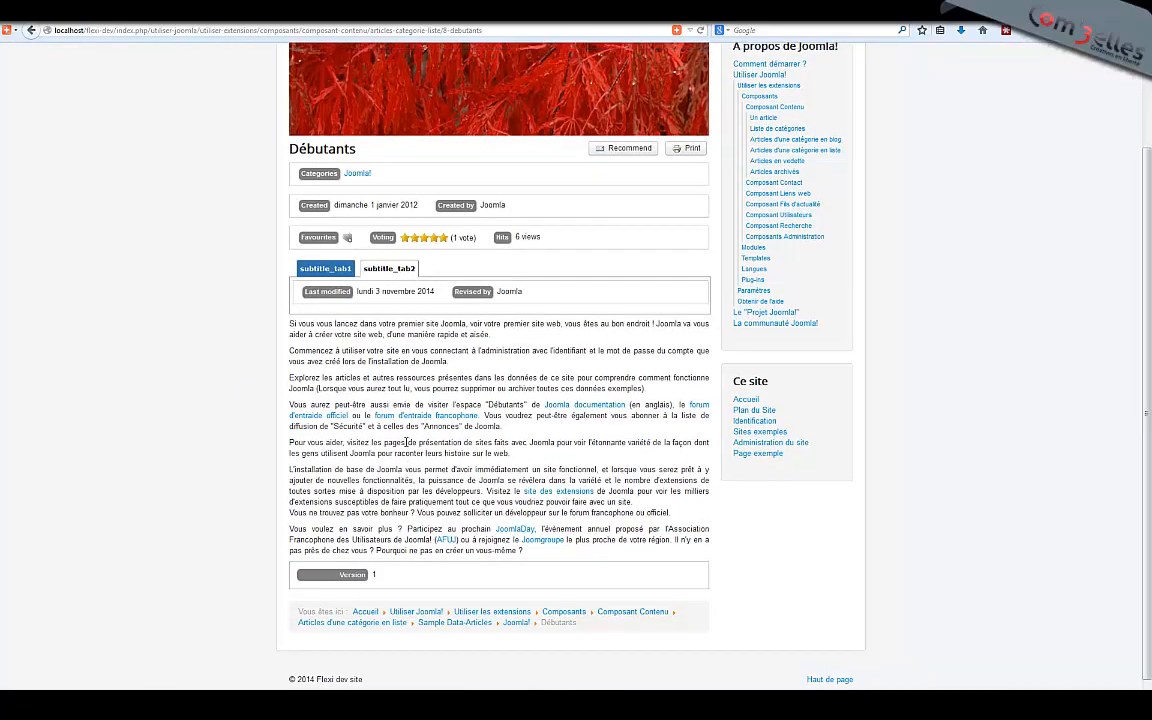
scroll(368, 420, up, 2)
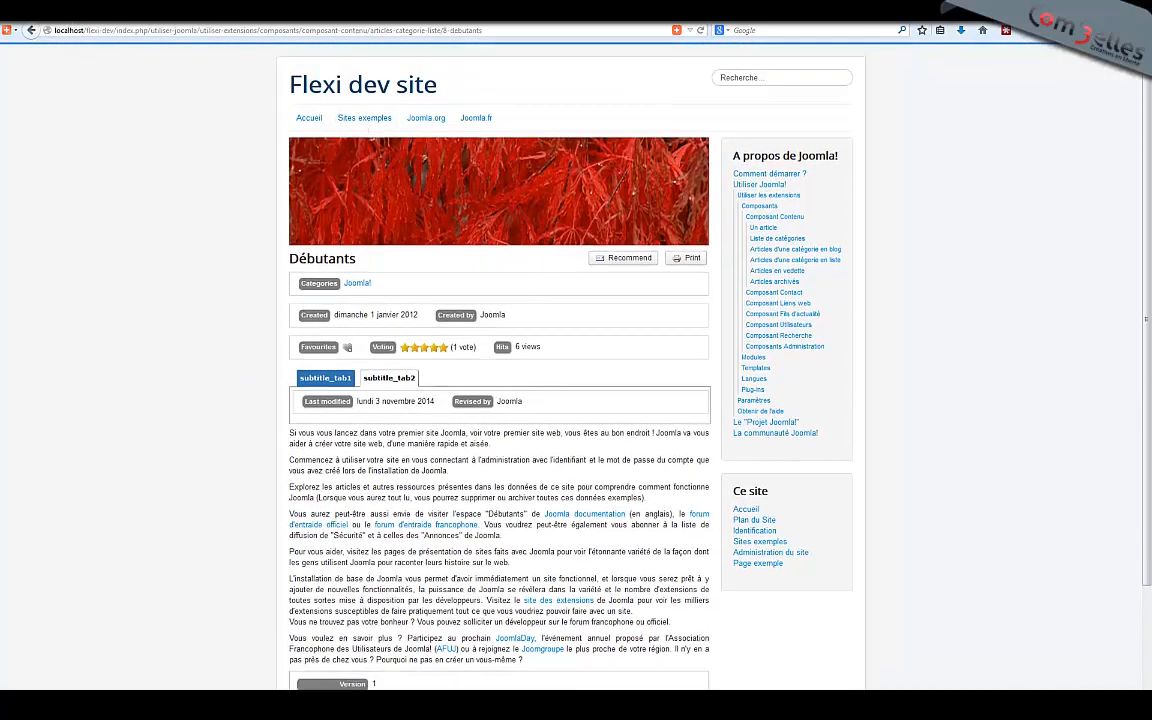
click(33, 30)
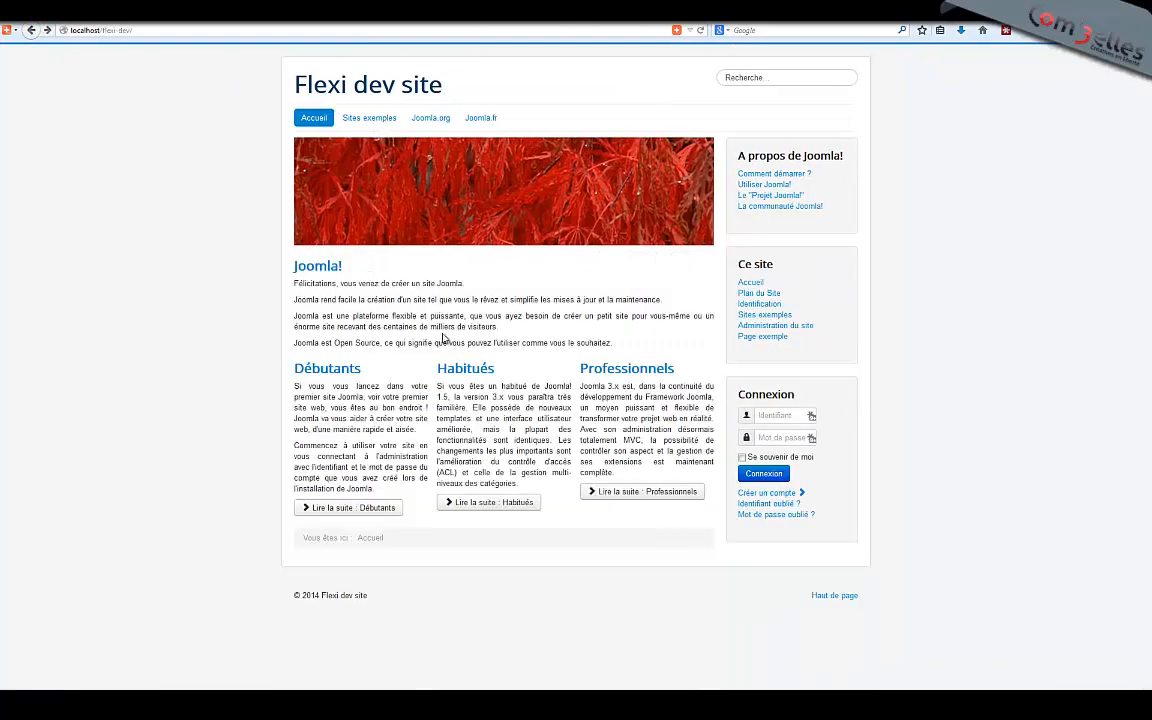
click(484, 502)
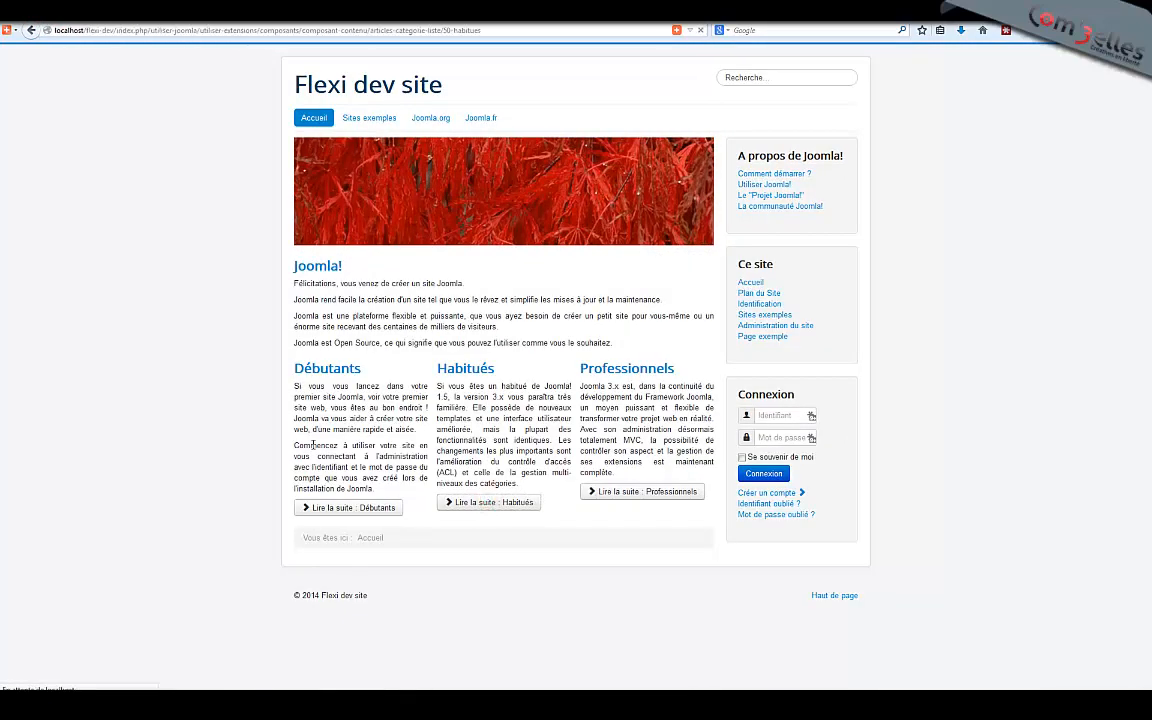
scroll(471, 509, down, 2)
scroll(476, 512, up, 2)
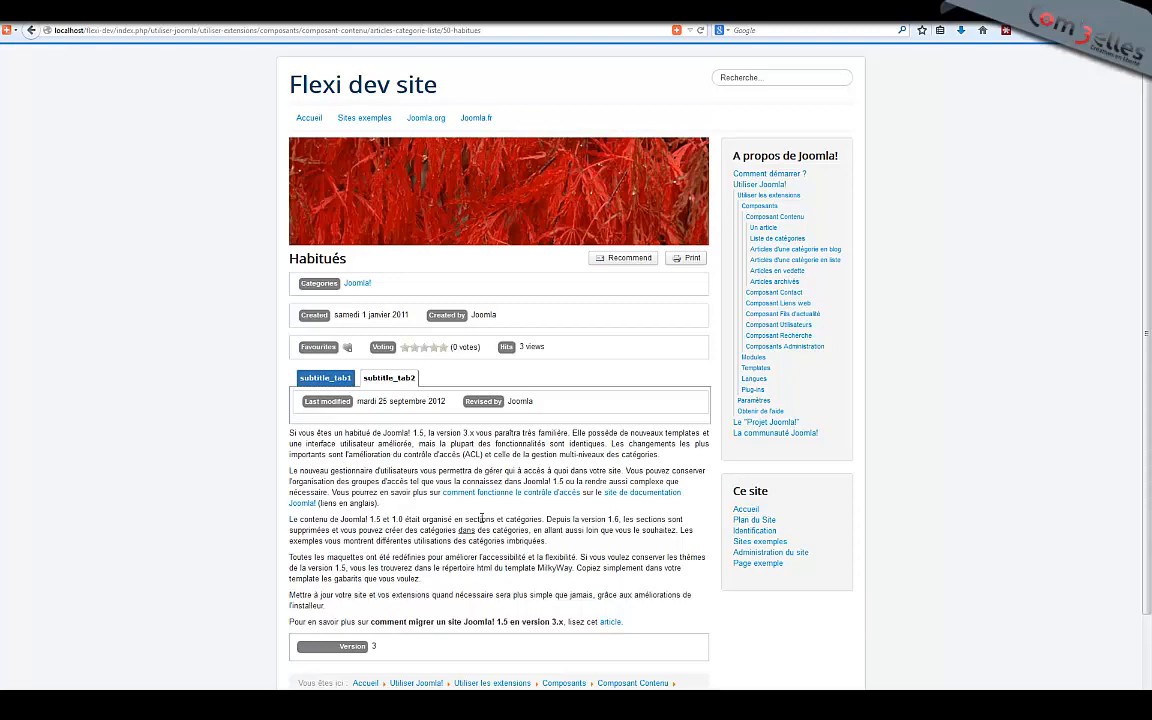
Open the Sites exemples article from the home page, rate it four stars and switch to its subtitle_tab2.
click(309, 117)
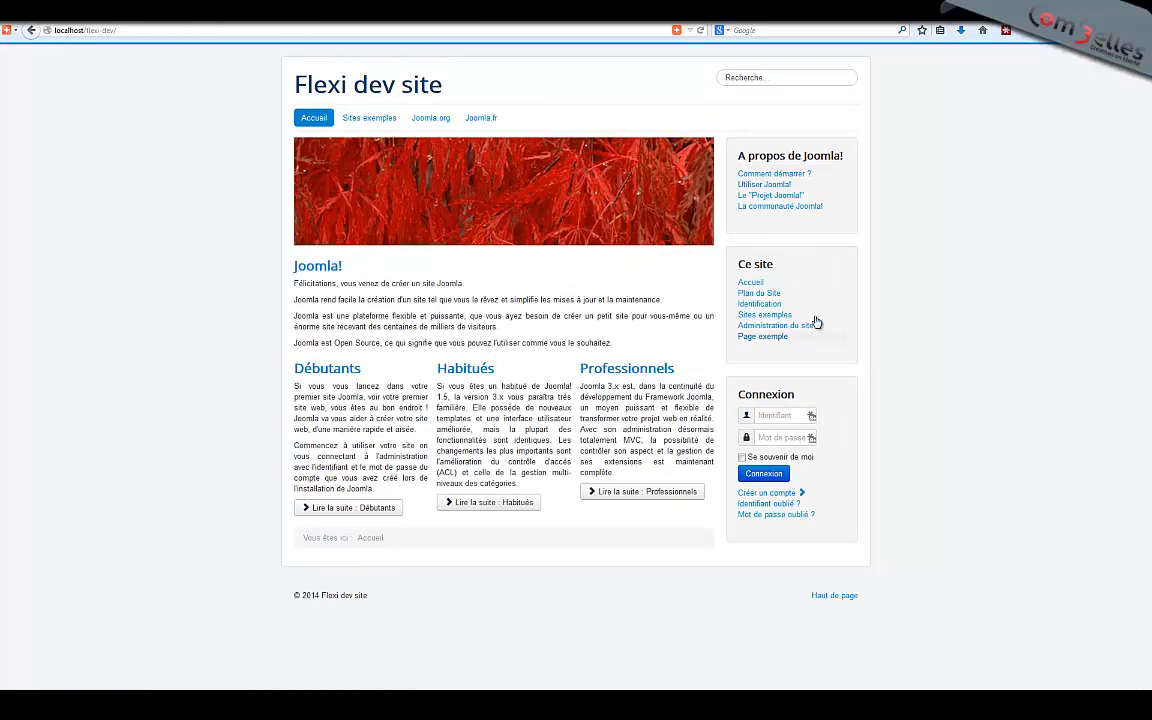
click(765, 316)
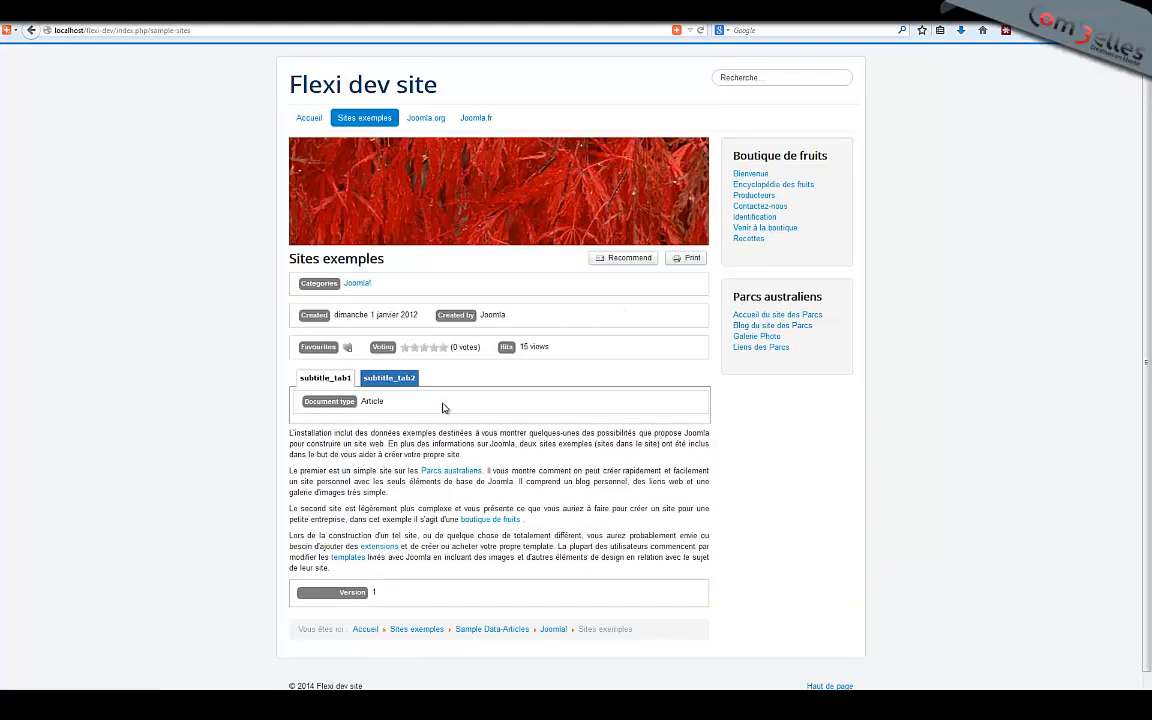
click(436, 347)
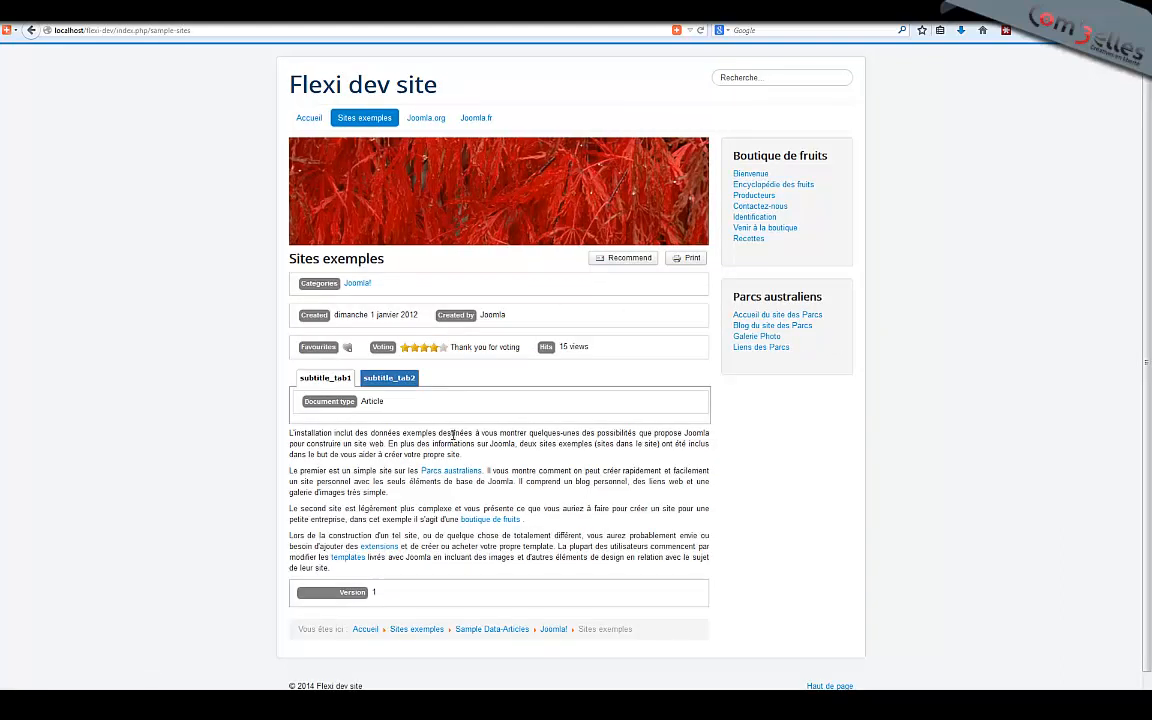
click(395, 388)
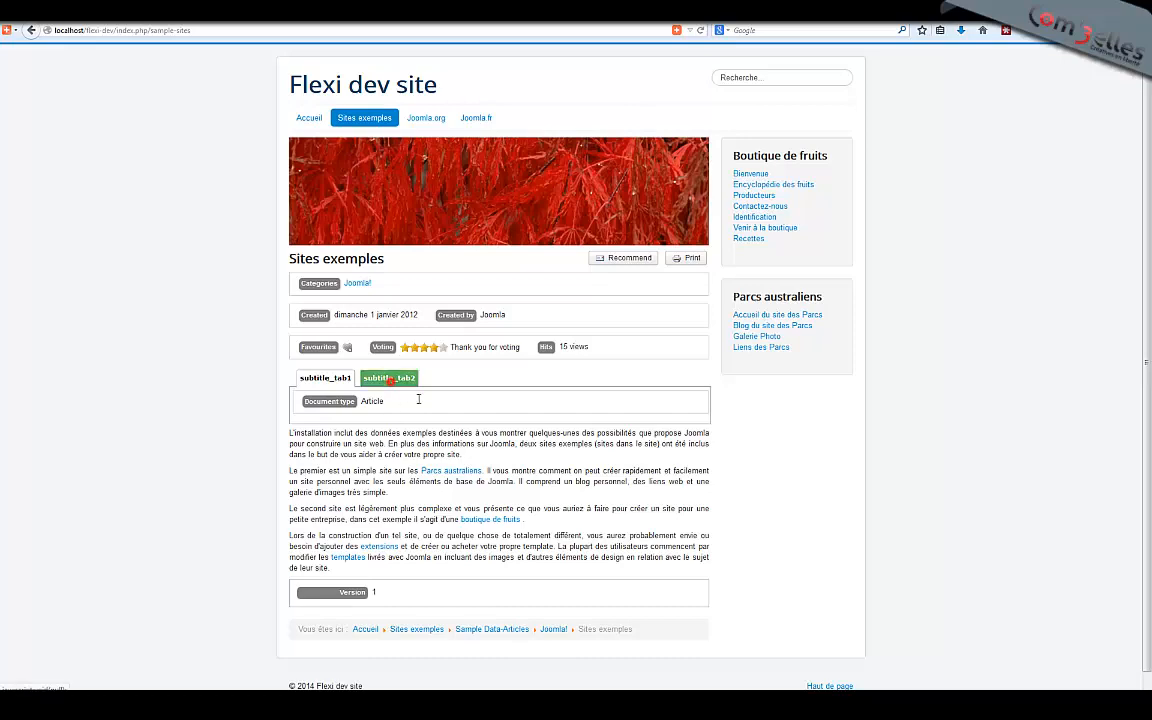
Return to the FLEXIcontent administration and open the list of content types.
click(90, 12)
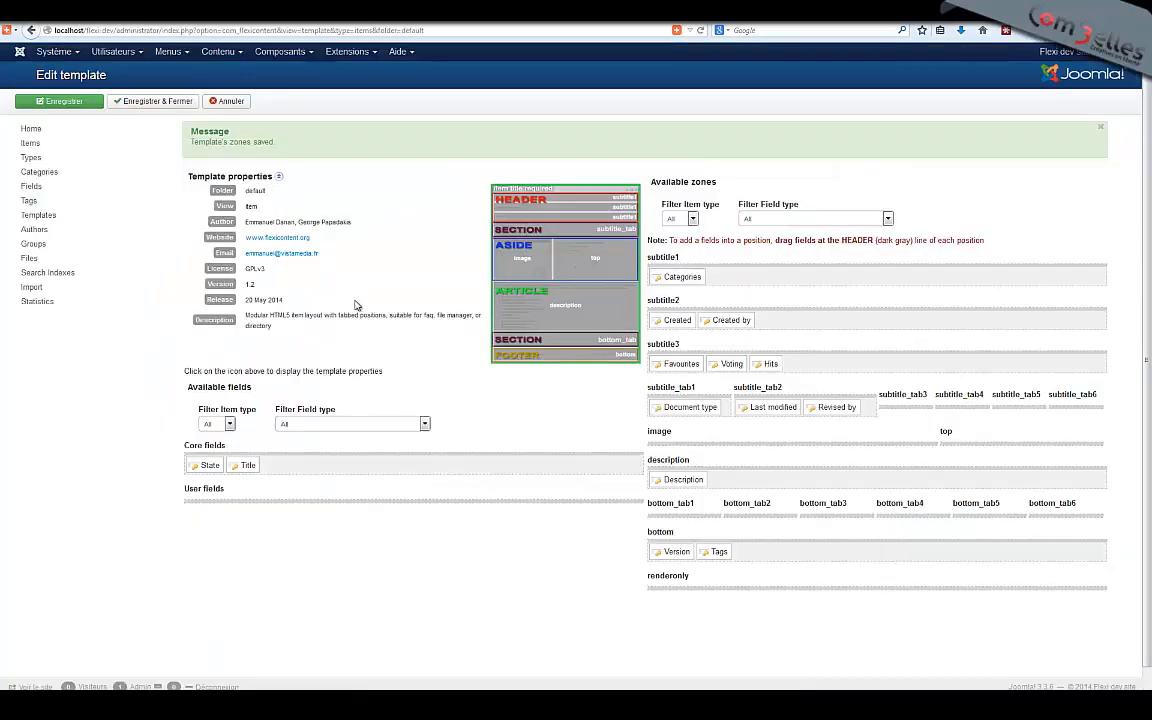
click(31, 157)
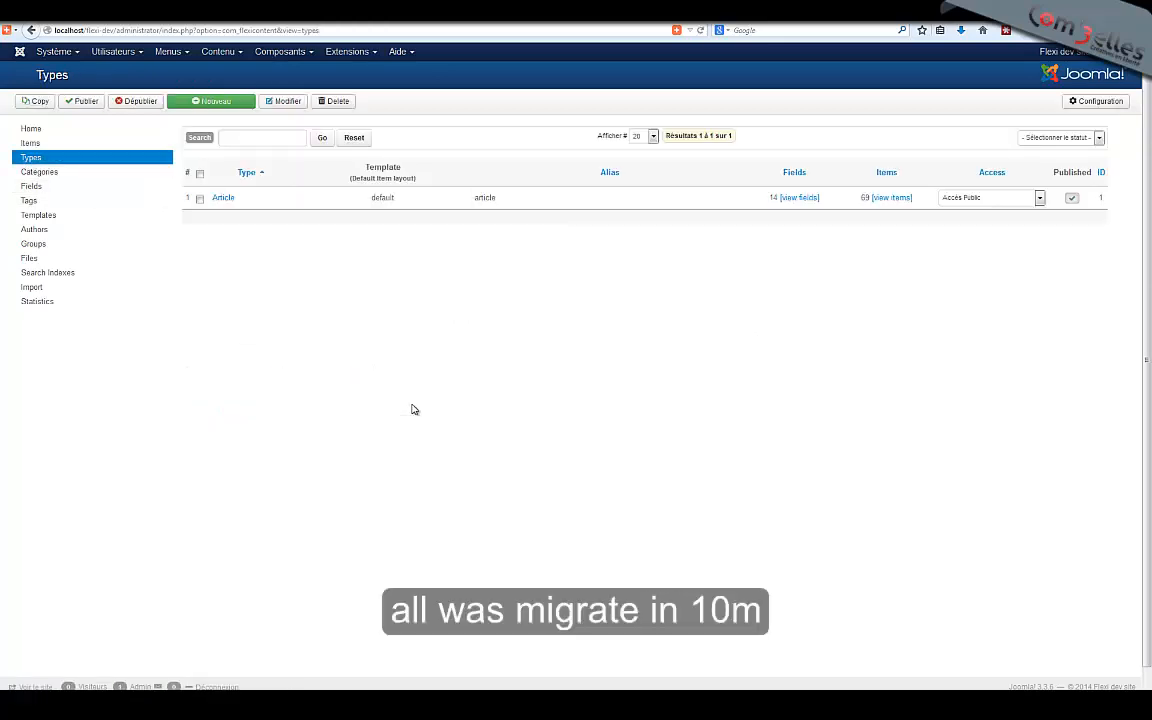
Move the Document type field to the start of subtitle1 in the default item layout, save it, and reload the public Sites exemples page.
click(224, 20)
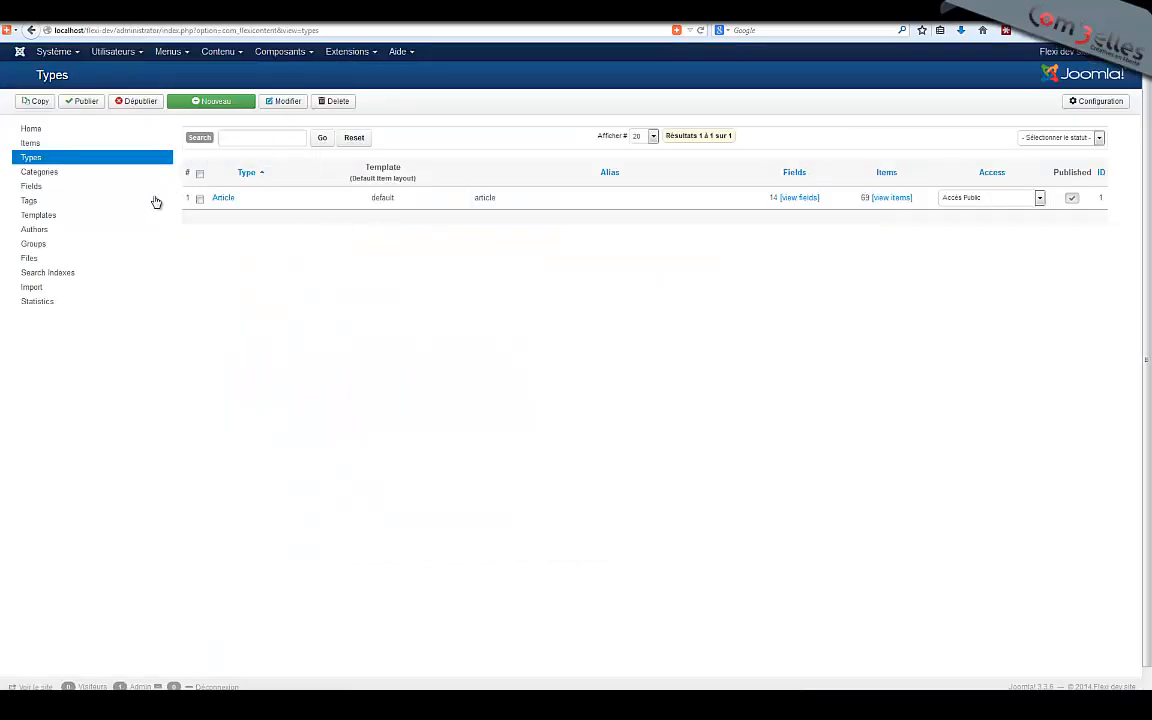
click(38, 215)
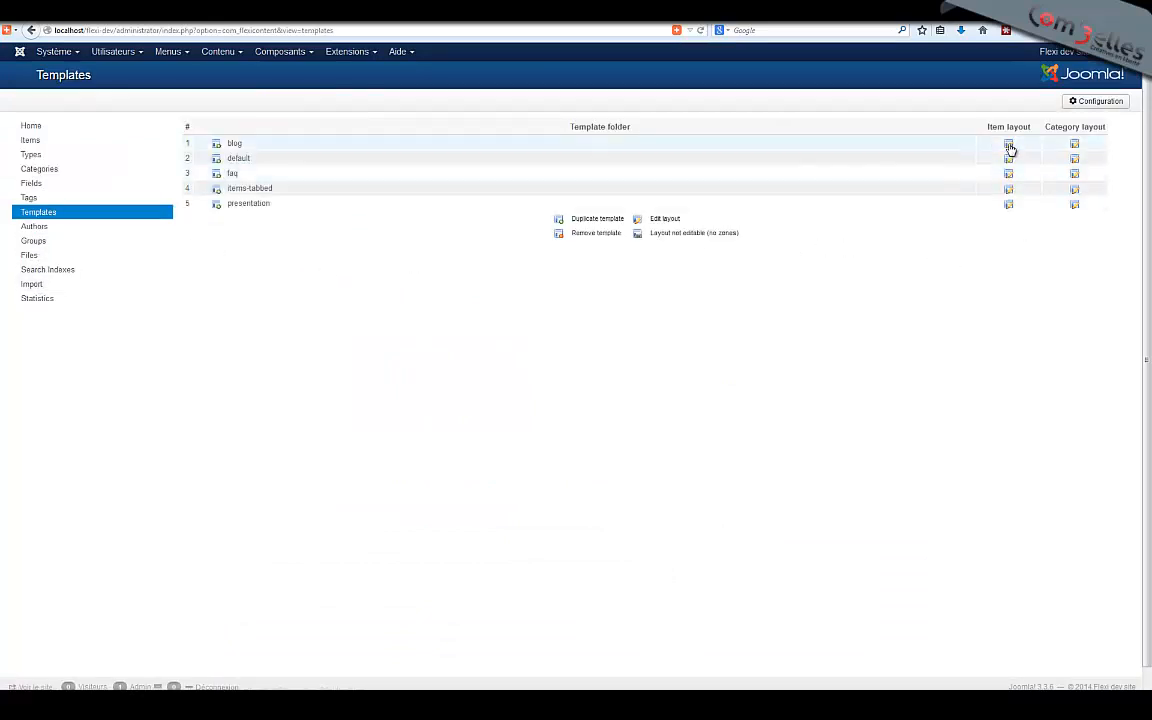
click(1008, 158)
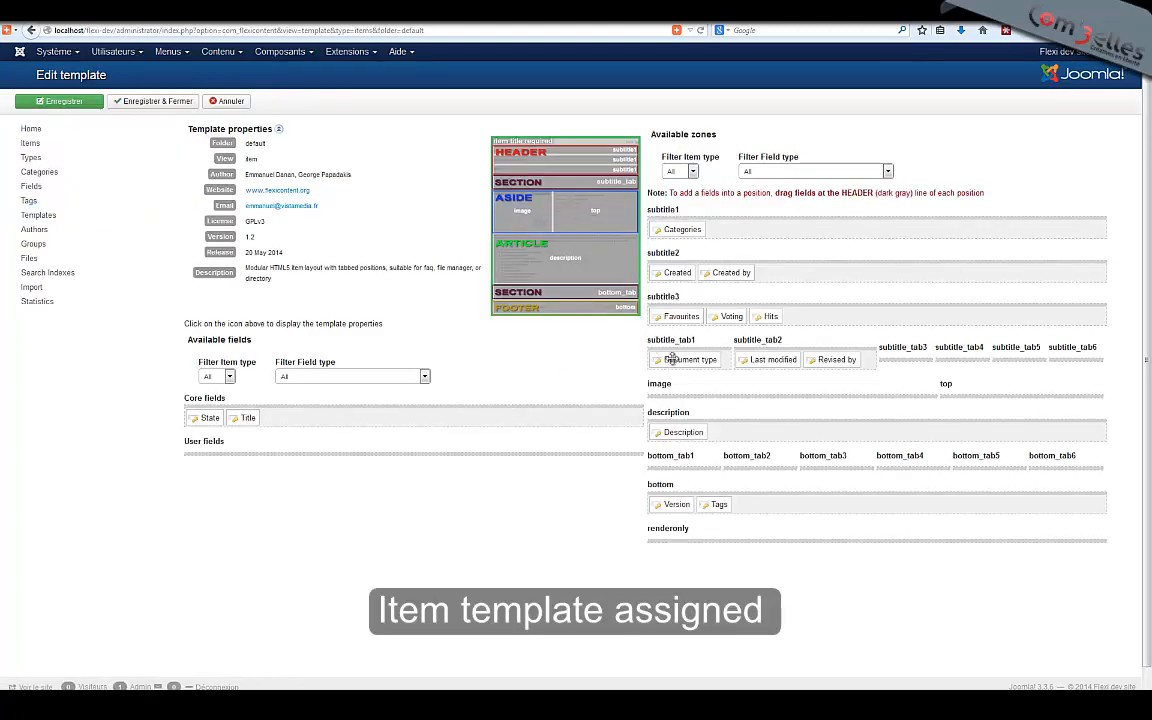
drag(672, 360, 597, 388)
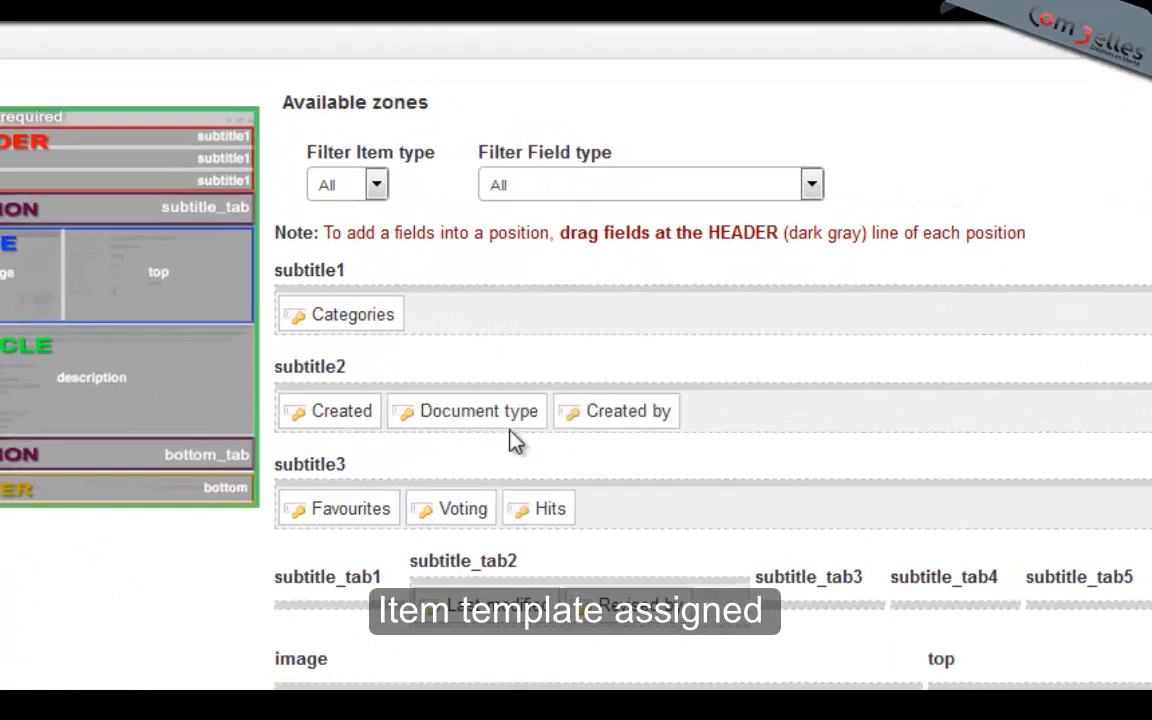
drag(514, 441, 430, 300)
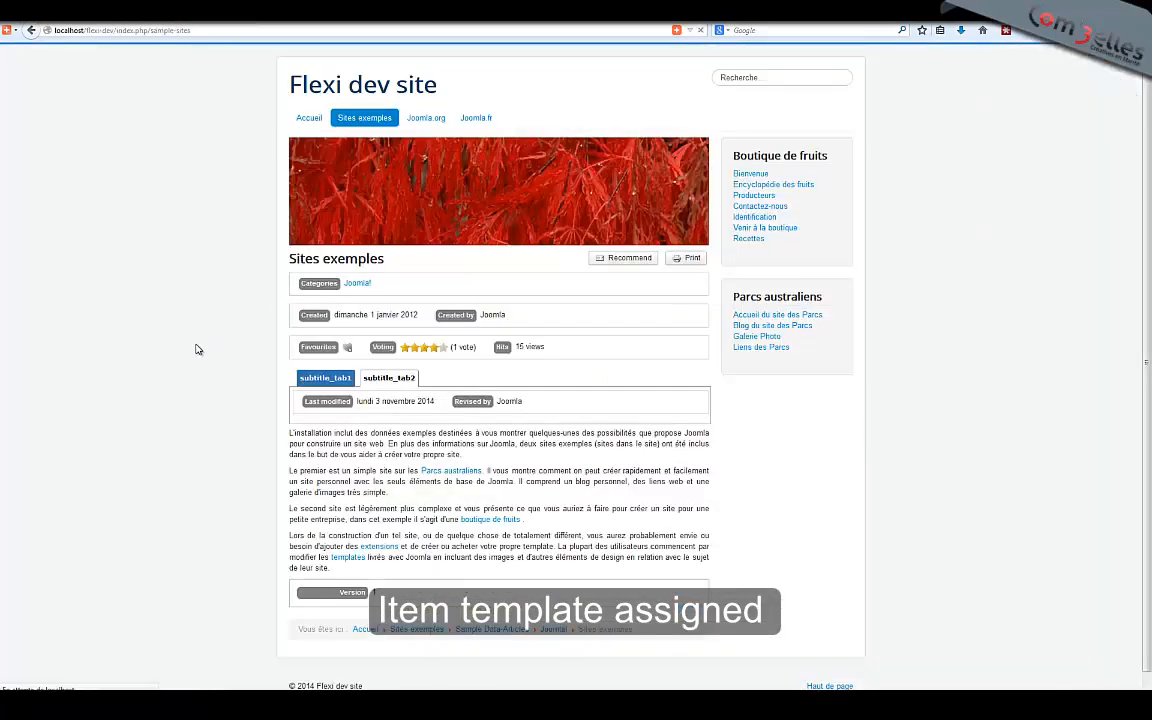
key(F5)
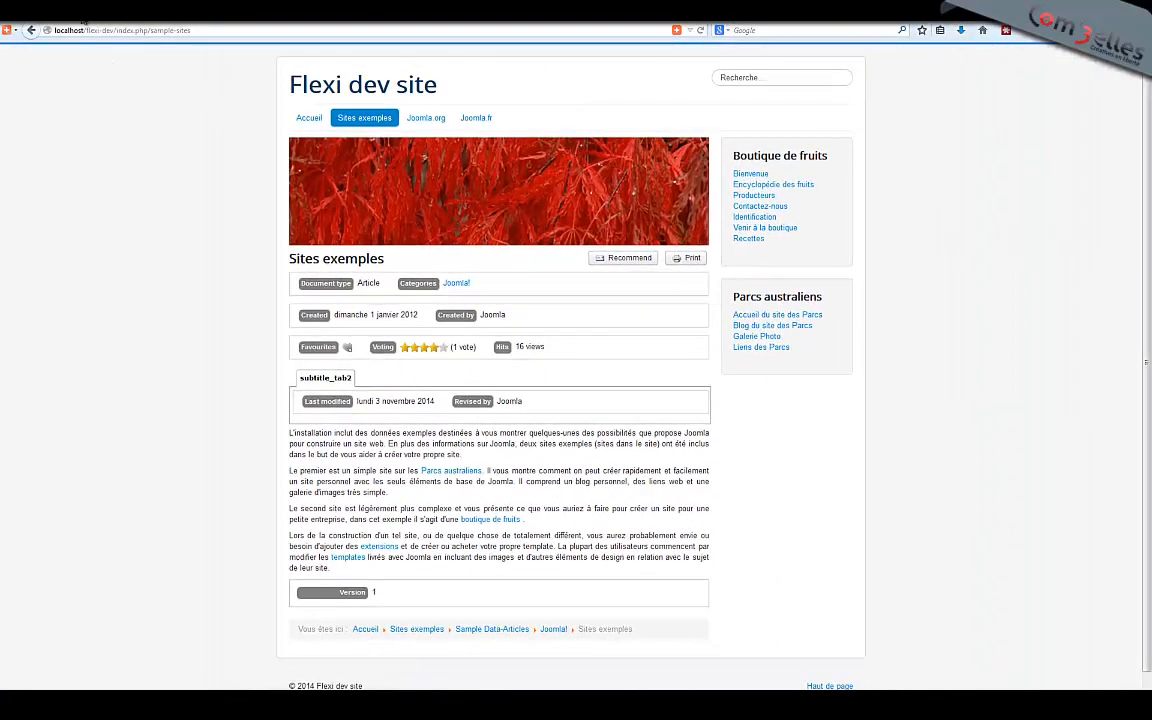
In the Article type's default layout configuration, set the title maximum length to 10 and the top and bottom columns to 1 column.
click(82, 19)
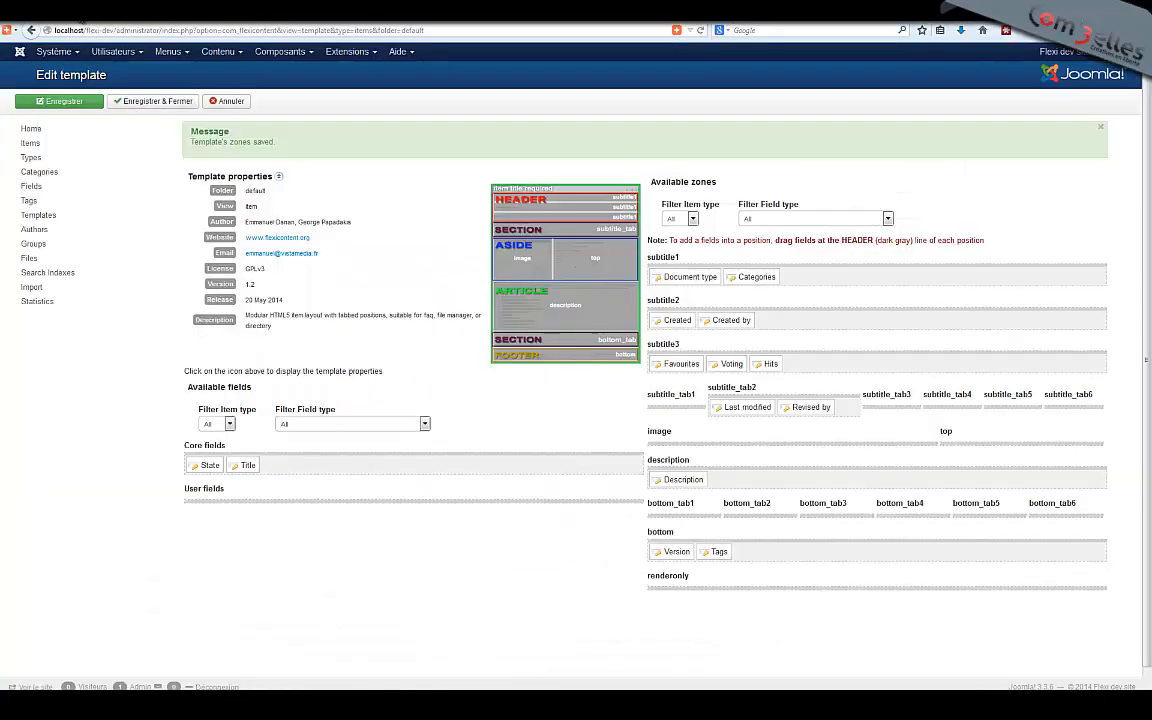
click(28, 158)
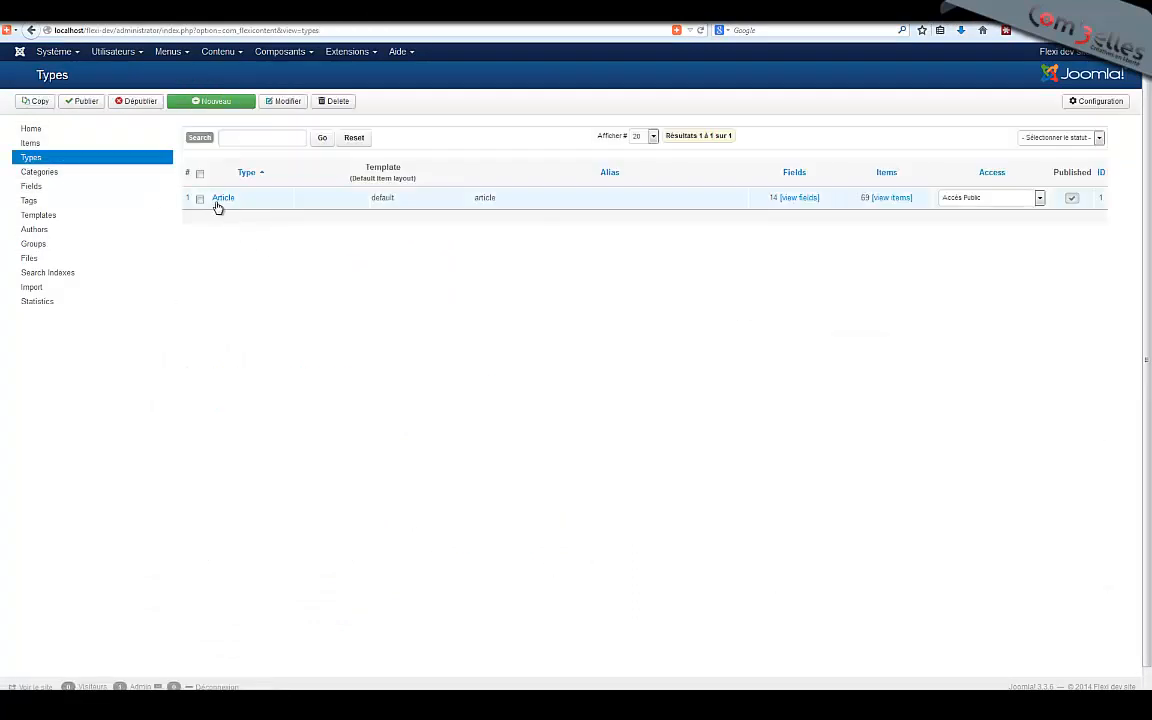
click(219, 199)
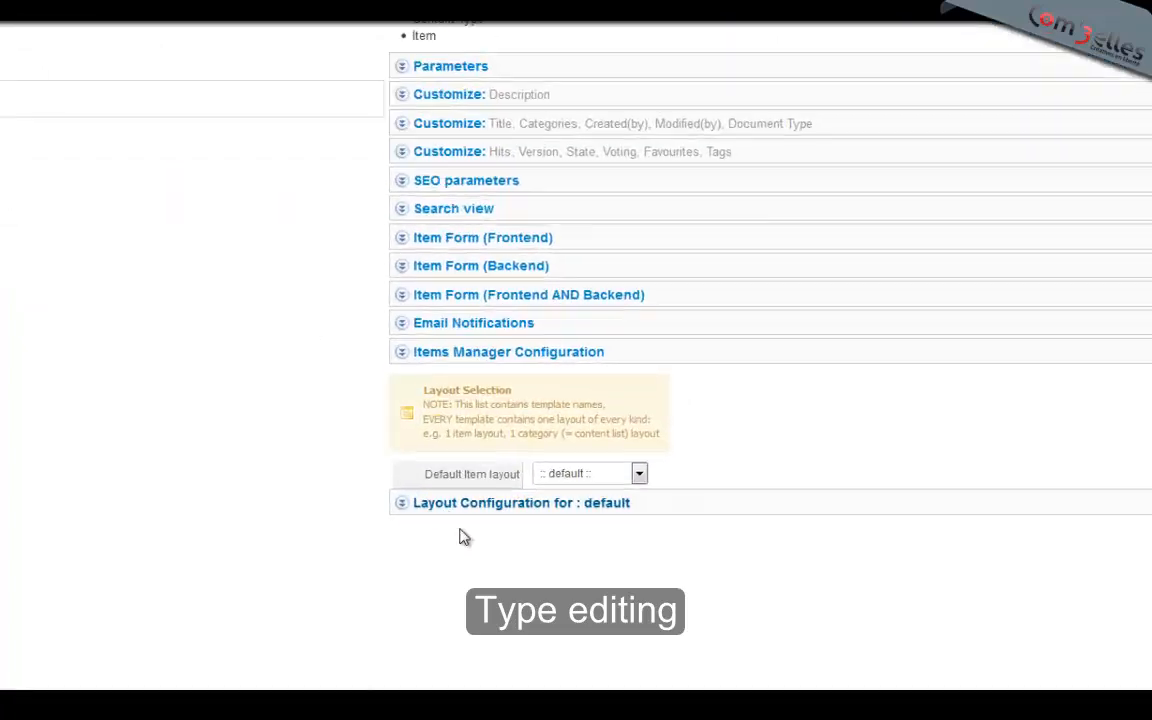
click(626, 517)
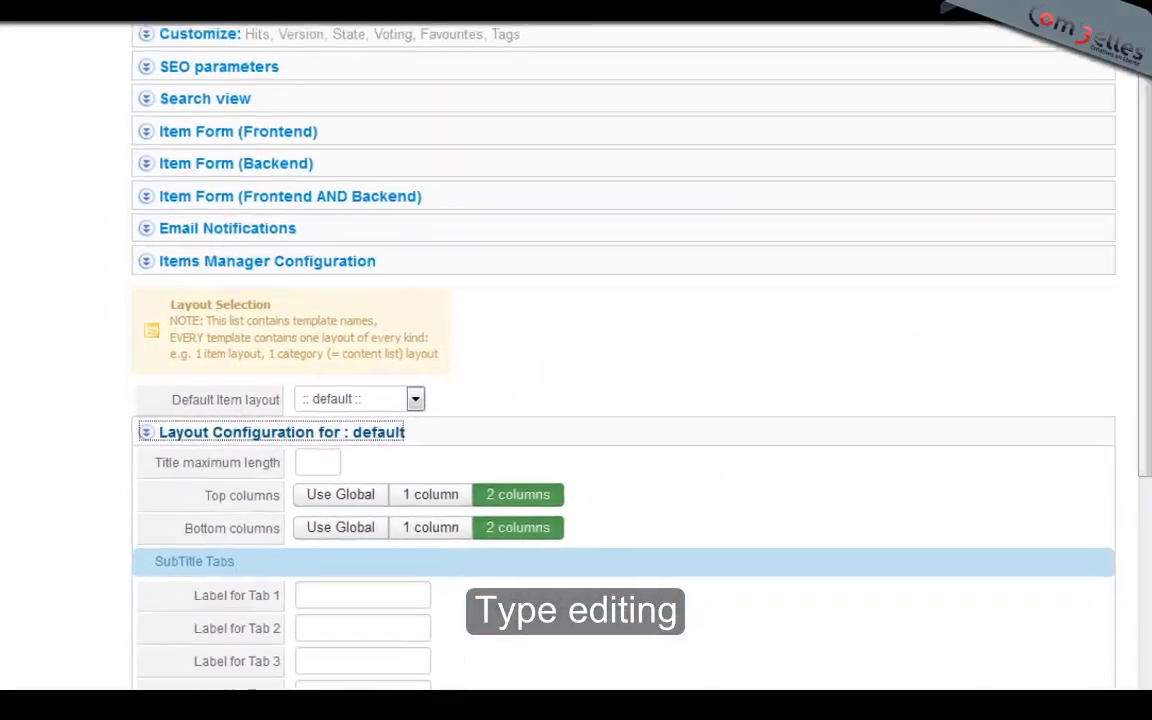
scroll(624, 400, down, 5)
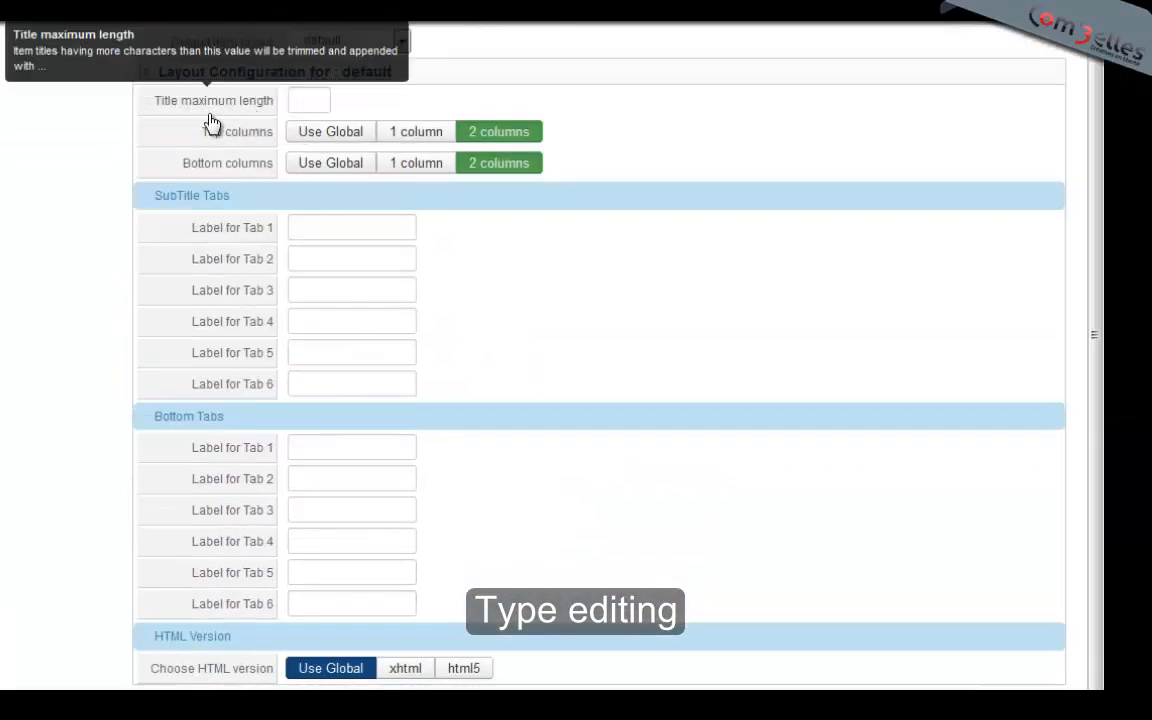
click(310, 100)
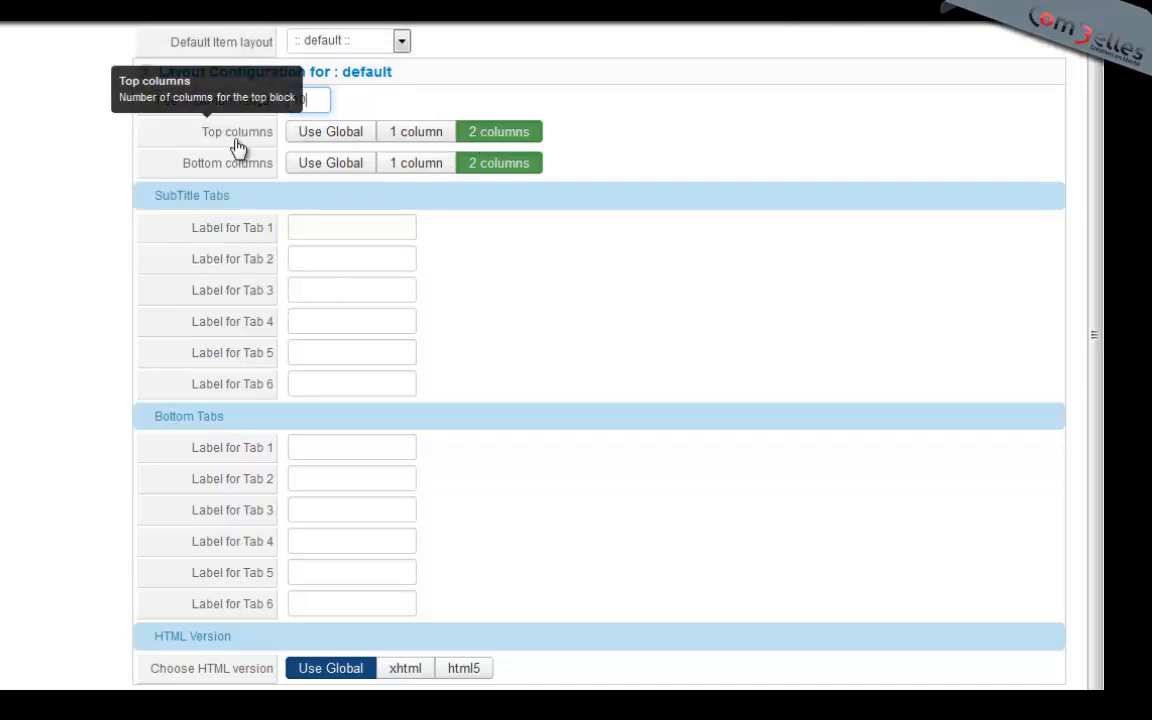
click(416, 134)
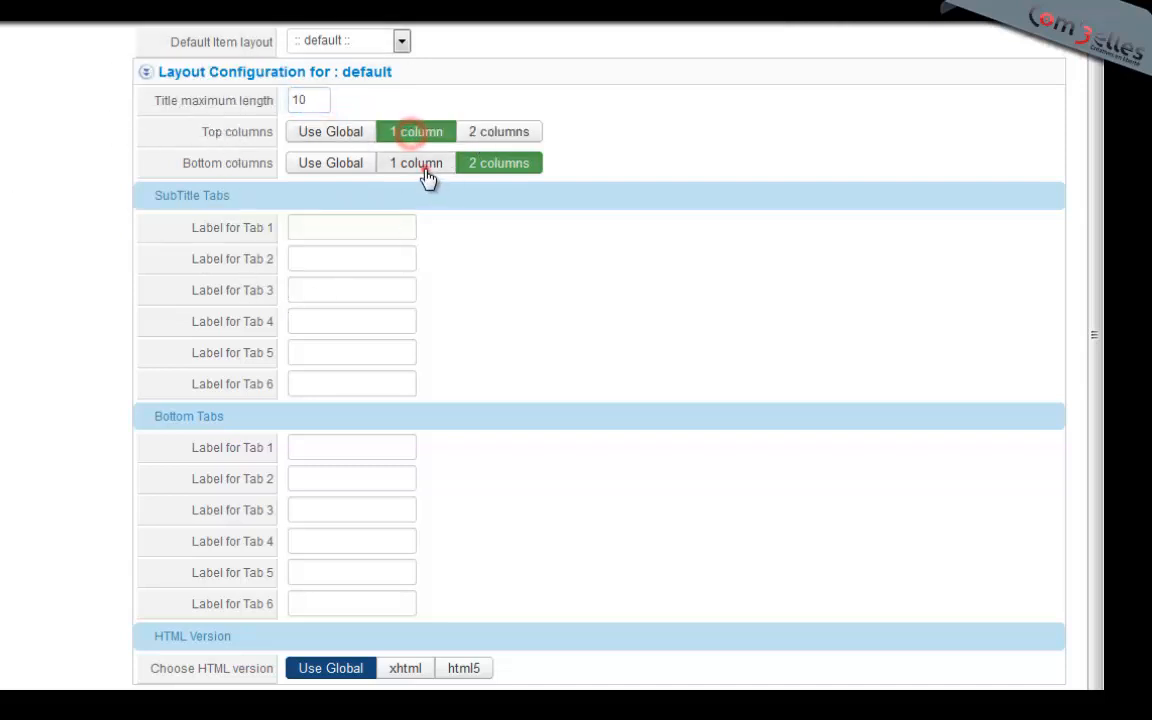
click(420, 165)
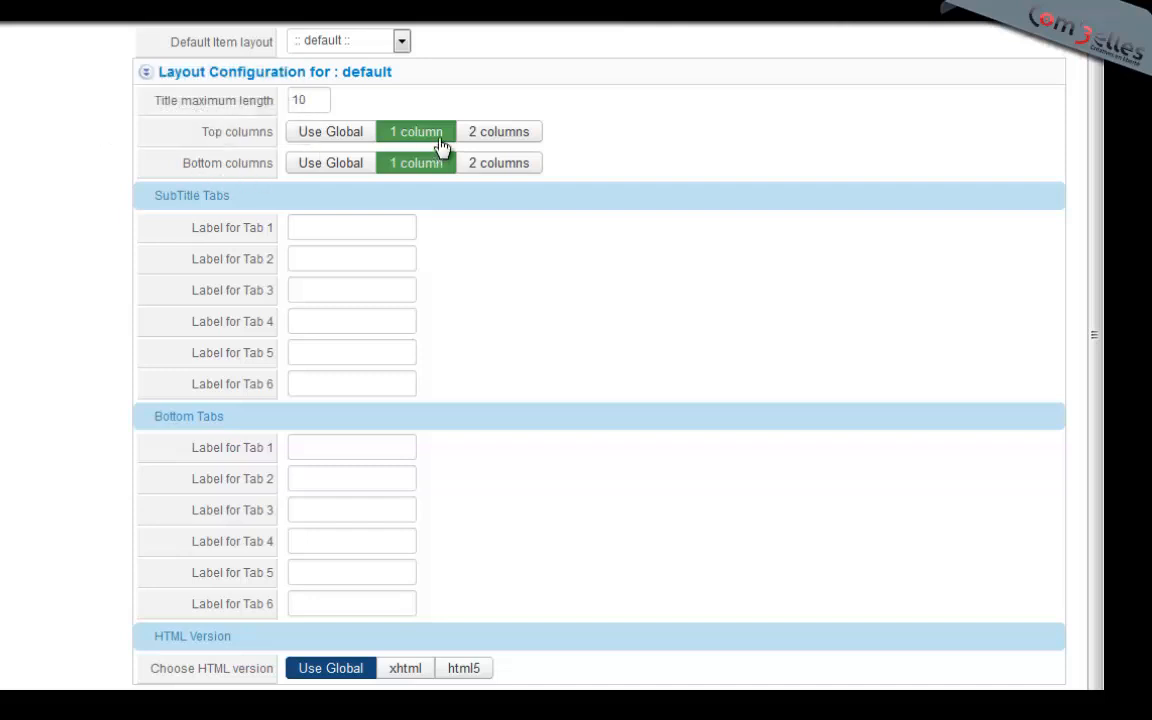
Label the first three SubTitle tabs Infos, vidéos and sons.
click(338, 231)
click(326, 229)
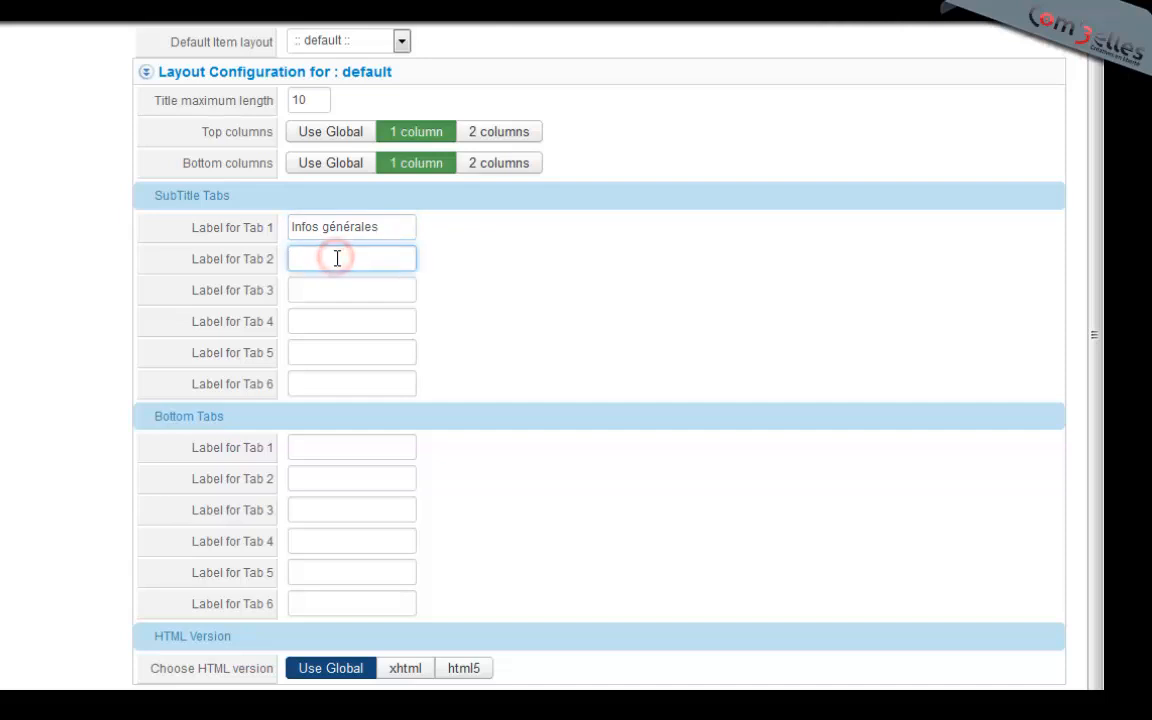
text(vidéos)
double_click(324, 226)
key(BackSpace)
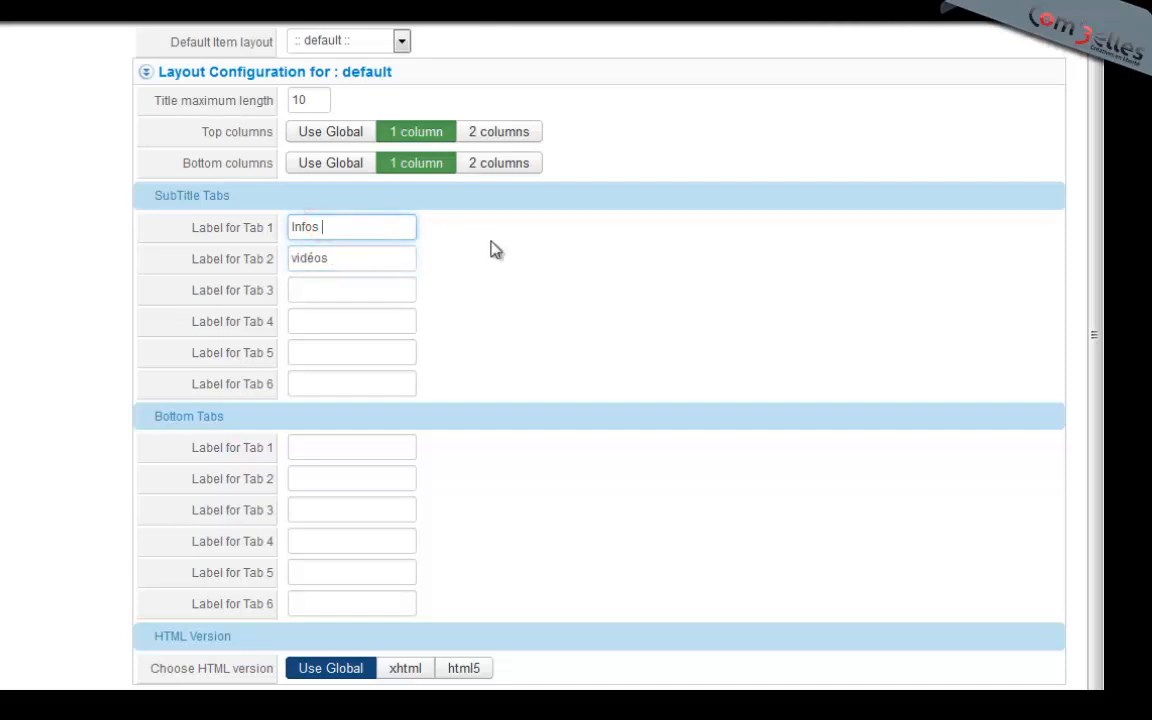
click(343, 290)
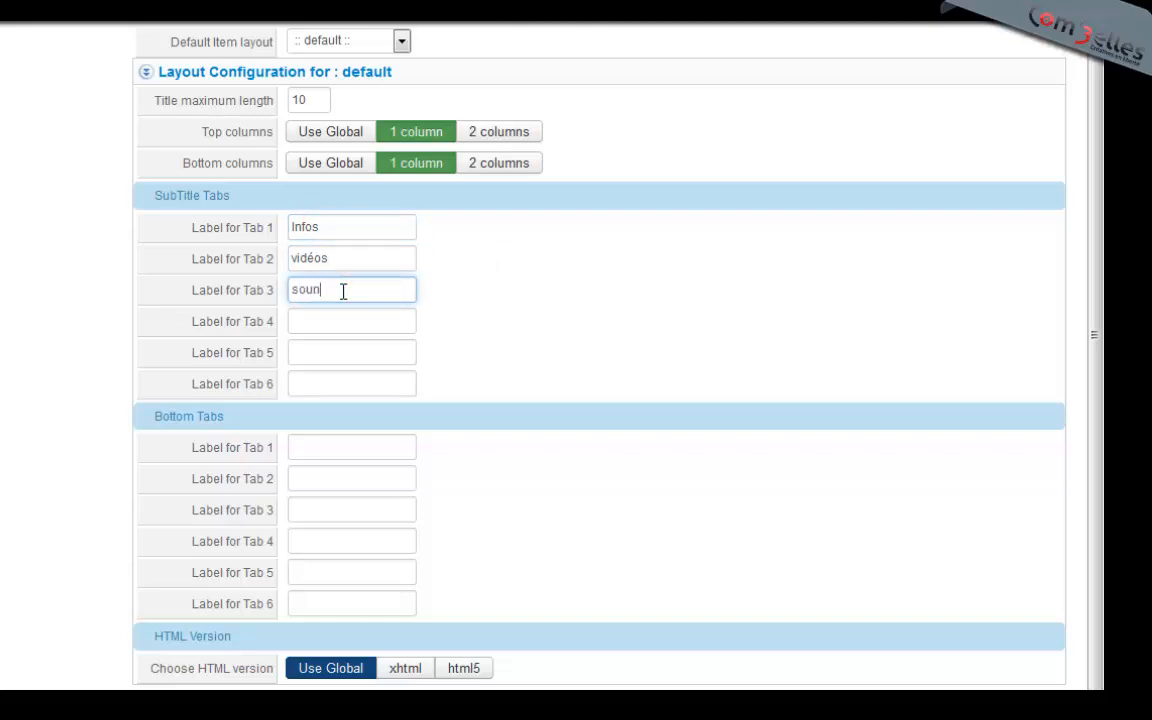
text(sans)
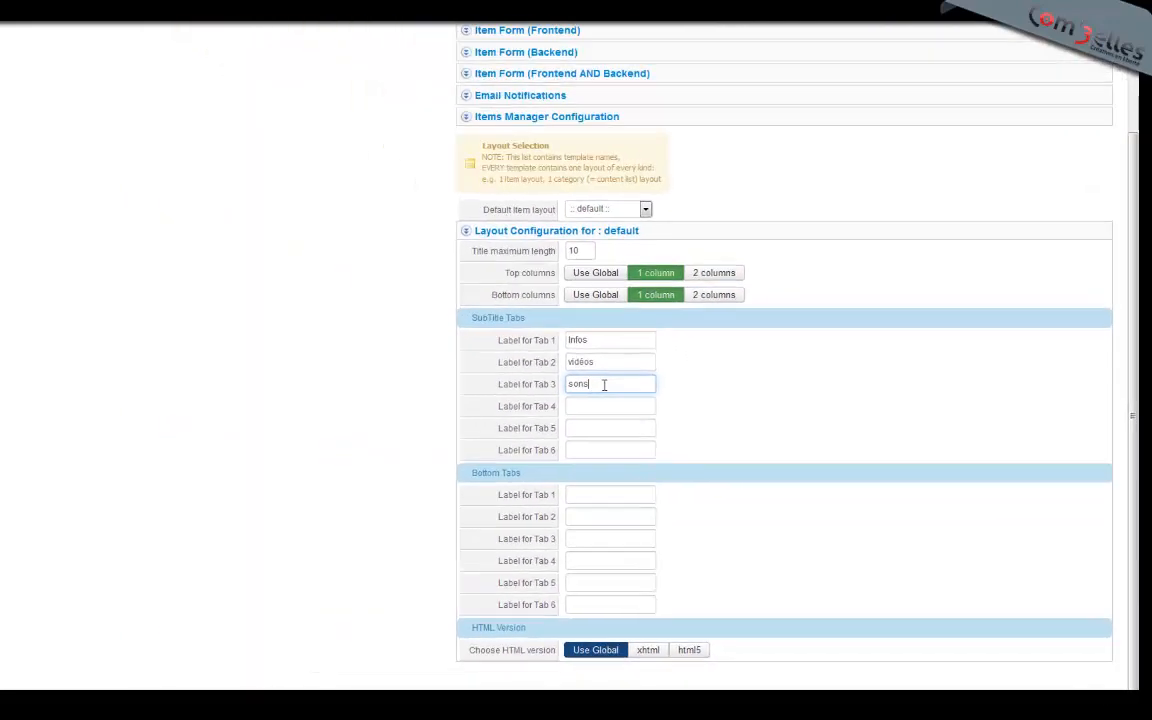
Save the Article type and check the vidéos tab on the public Sites exemples page.
scroll(418, 216, up, 3)
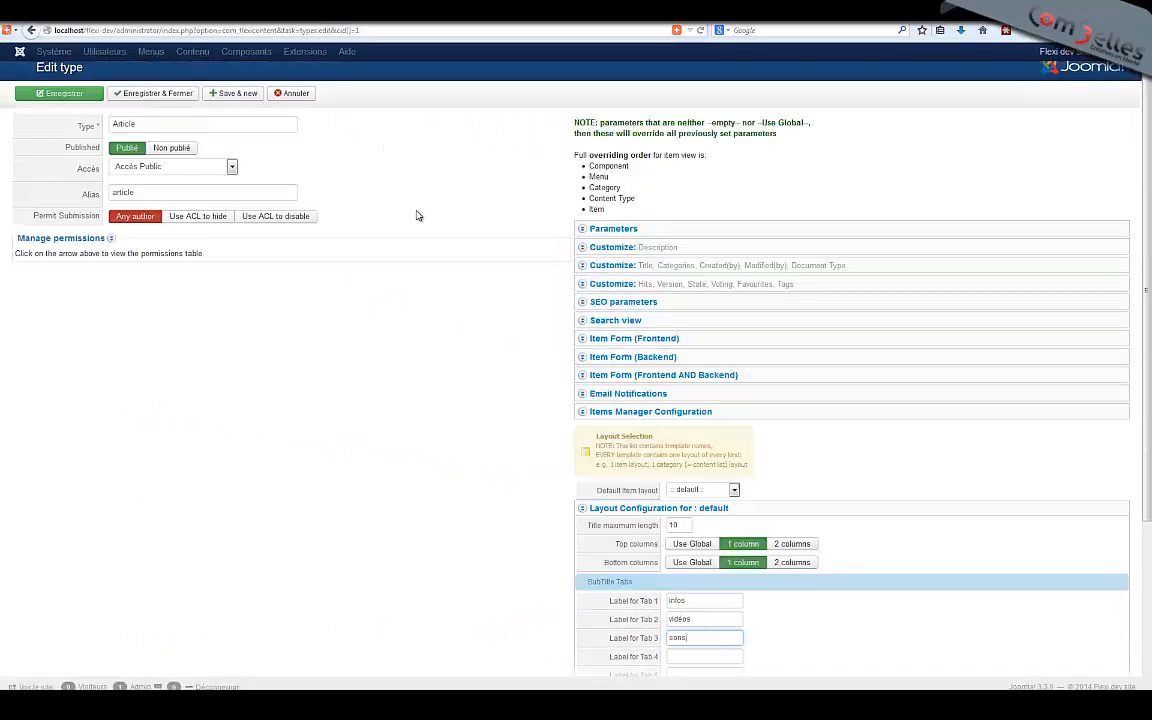
click(86, 97)
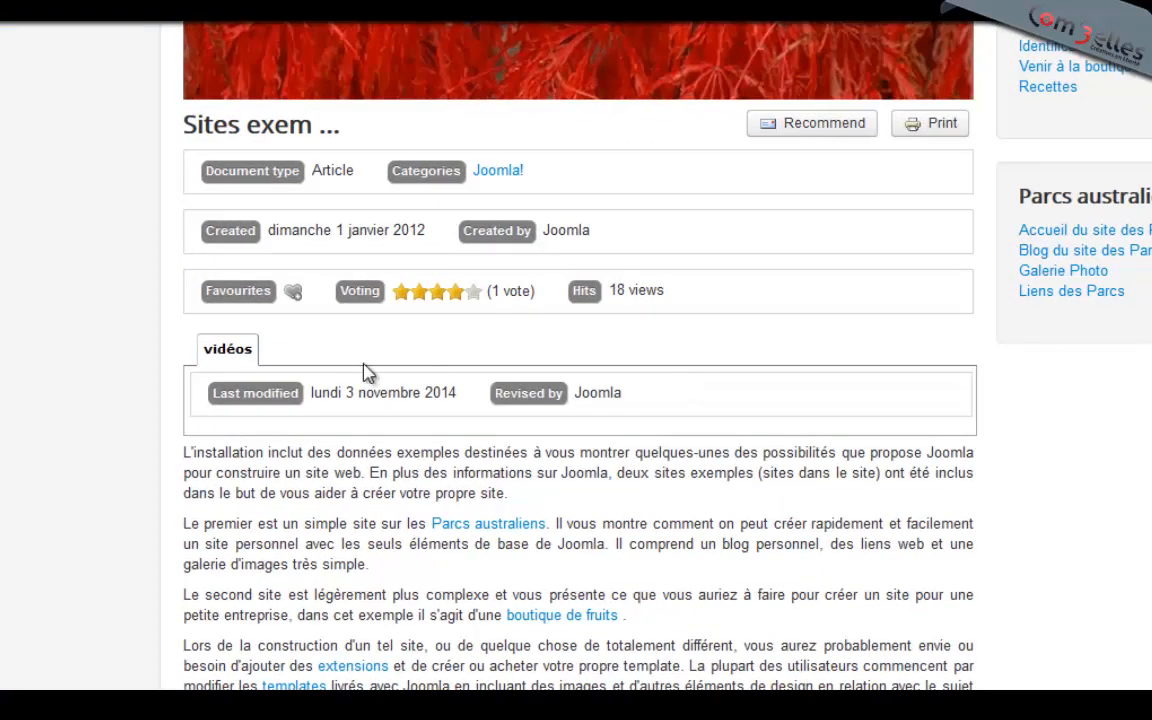
click(226, 350)
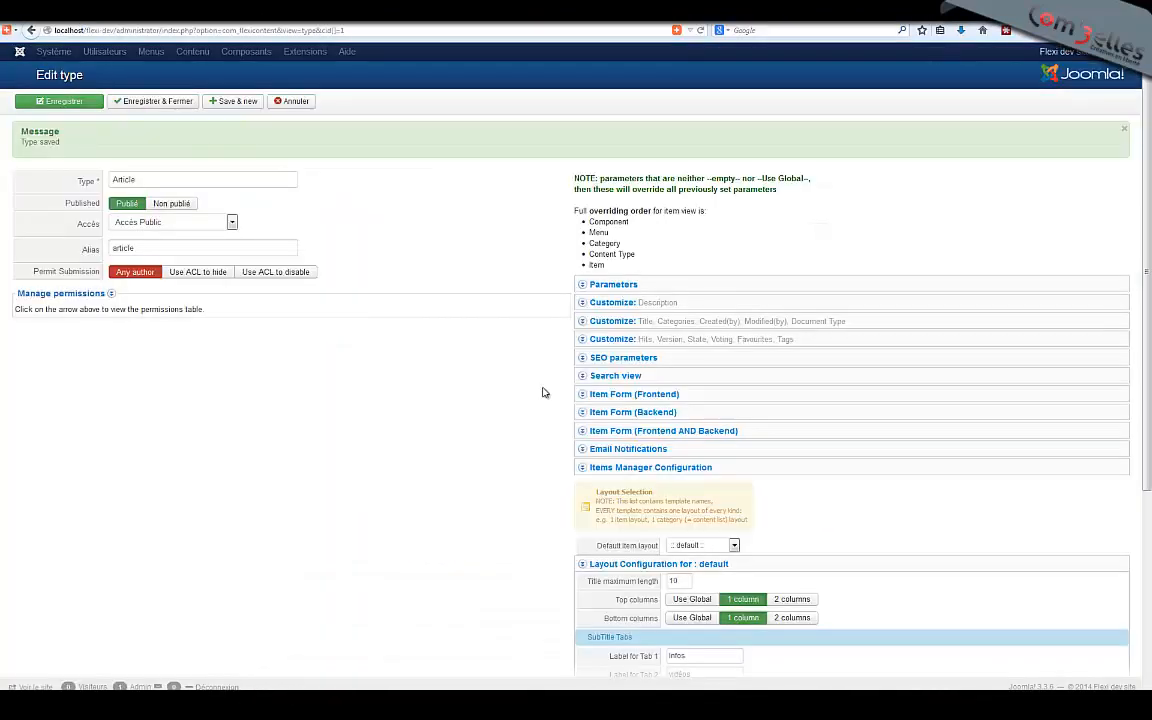
Capitalize the Article type's second and third SubTitle tab labels as Vidéos and Sons, saving and closing the type.
scroll(726, 556, down, 3)
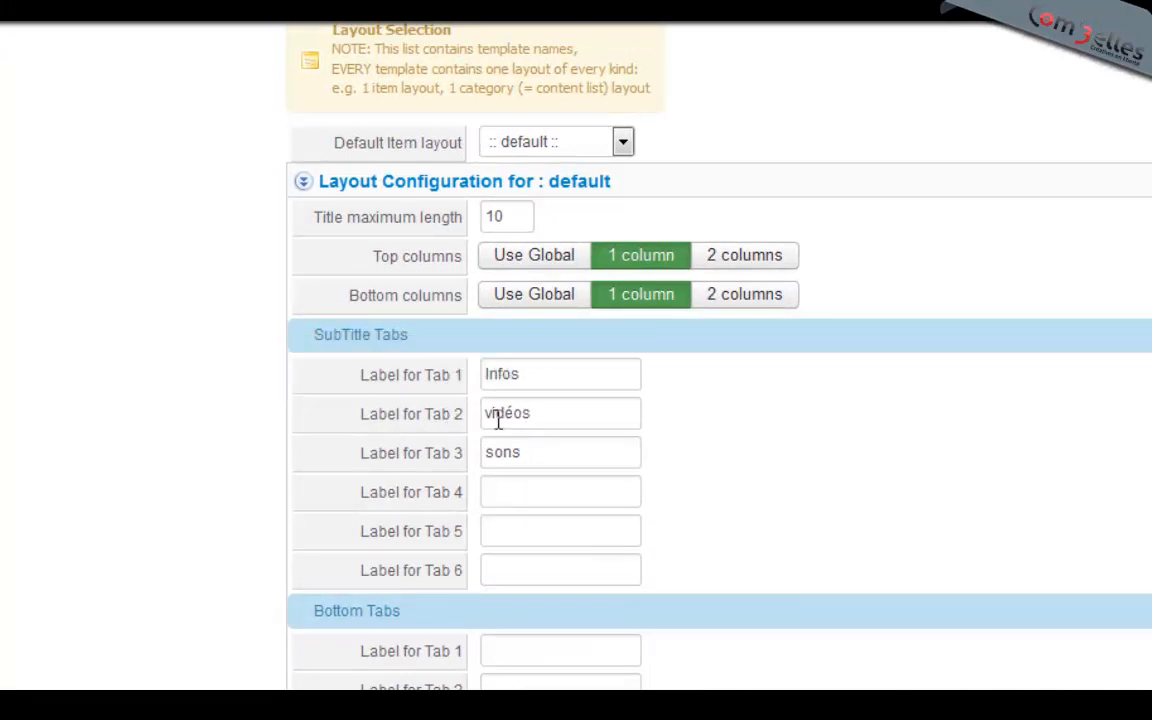
click(492, 416)
key(BackSpace)
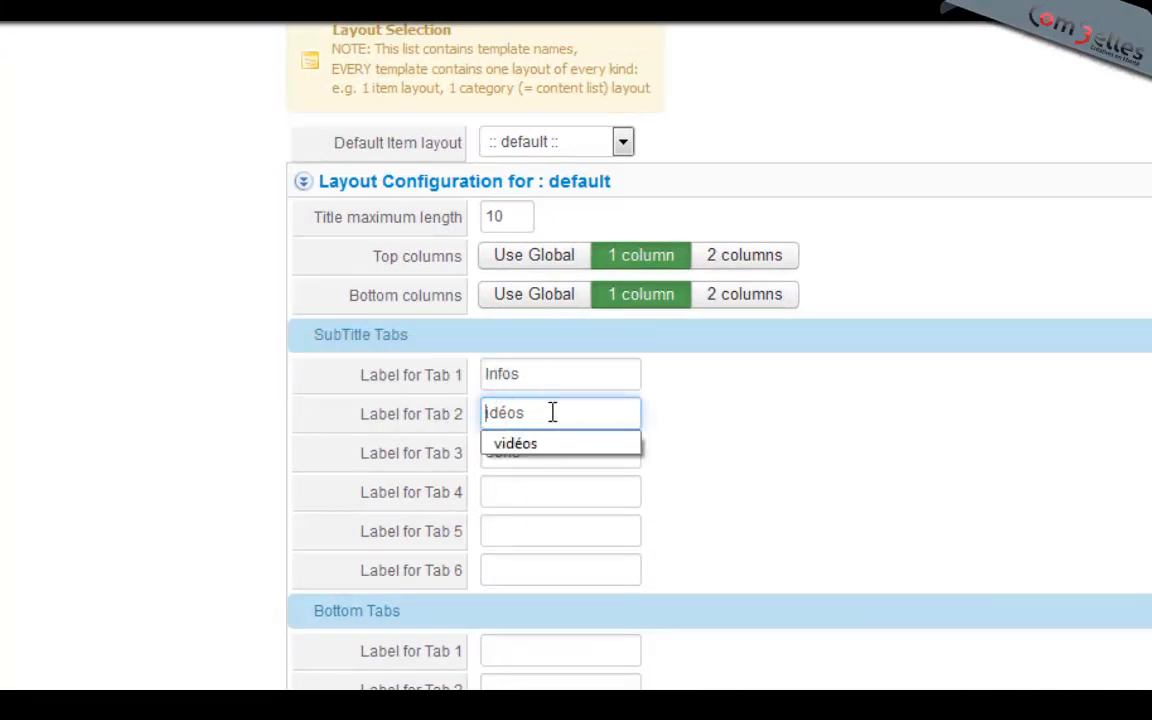
click(784, 460)
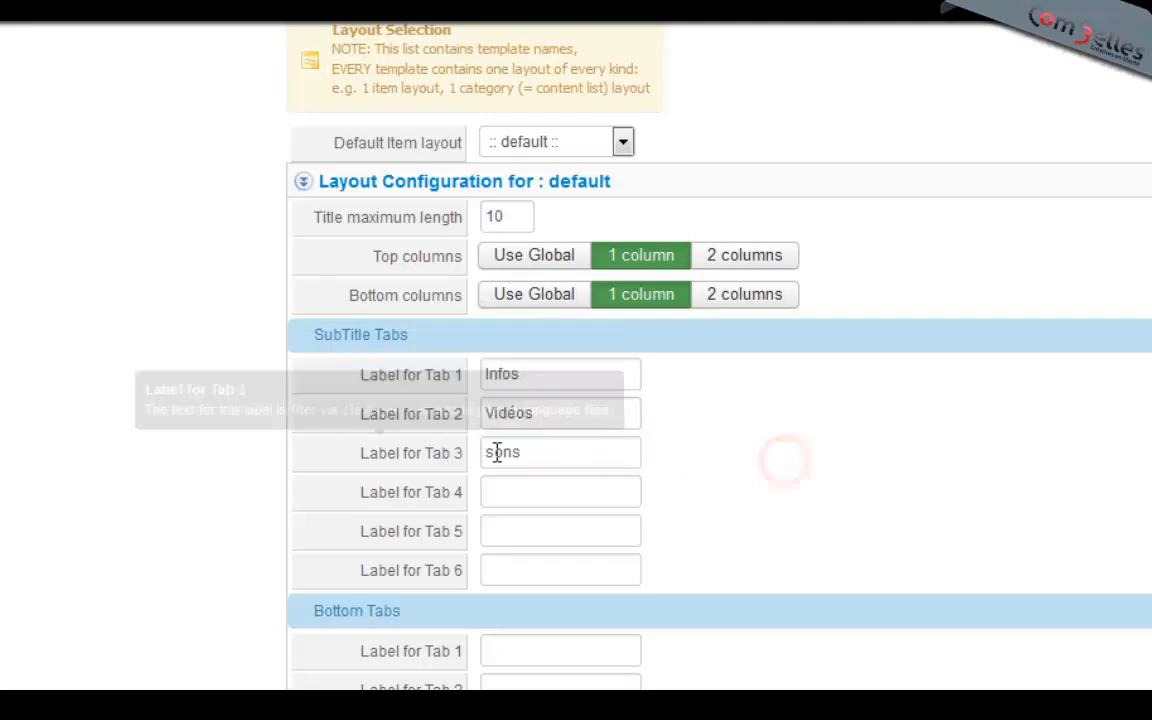
drag(493, 452, 458, 457)
text(S)
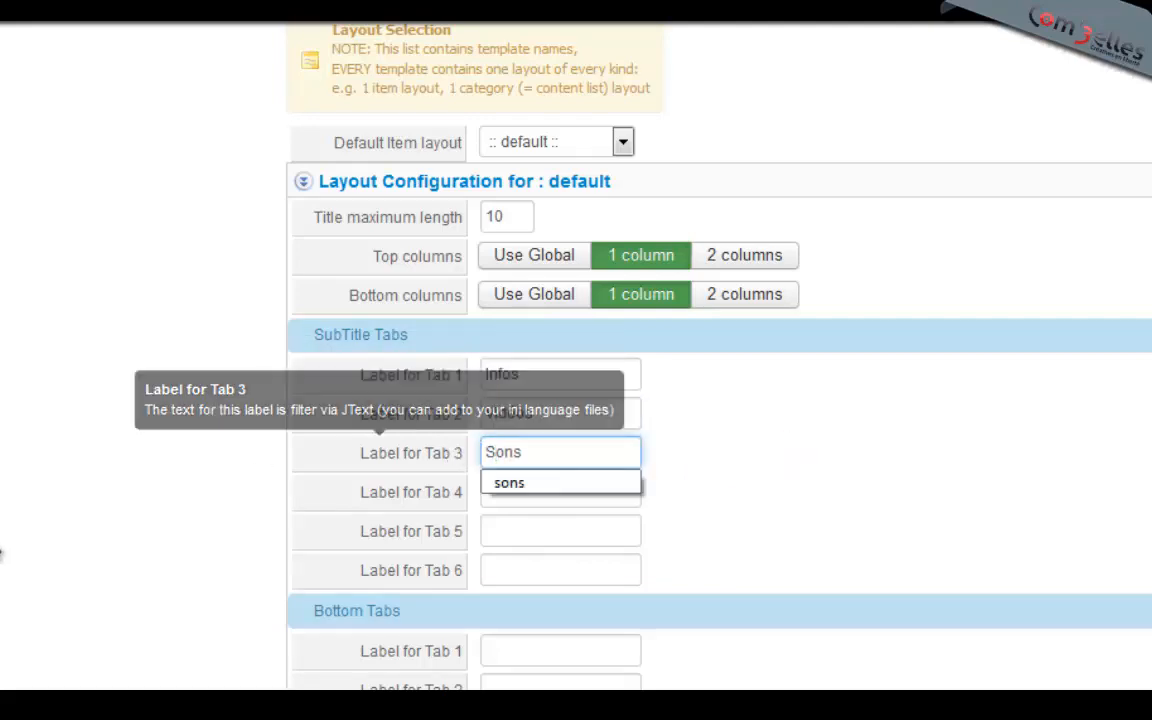
click(10, 540)
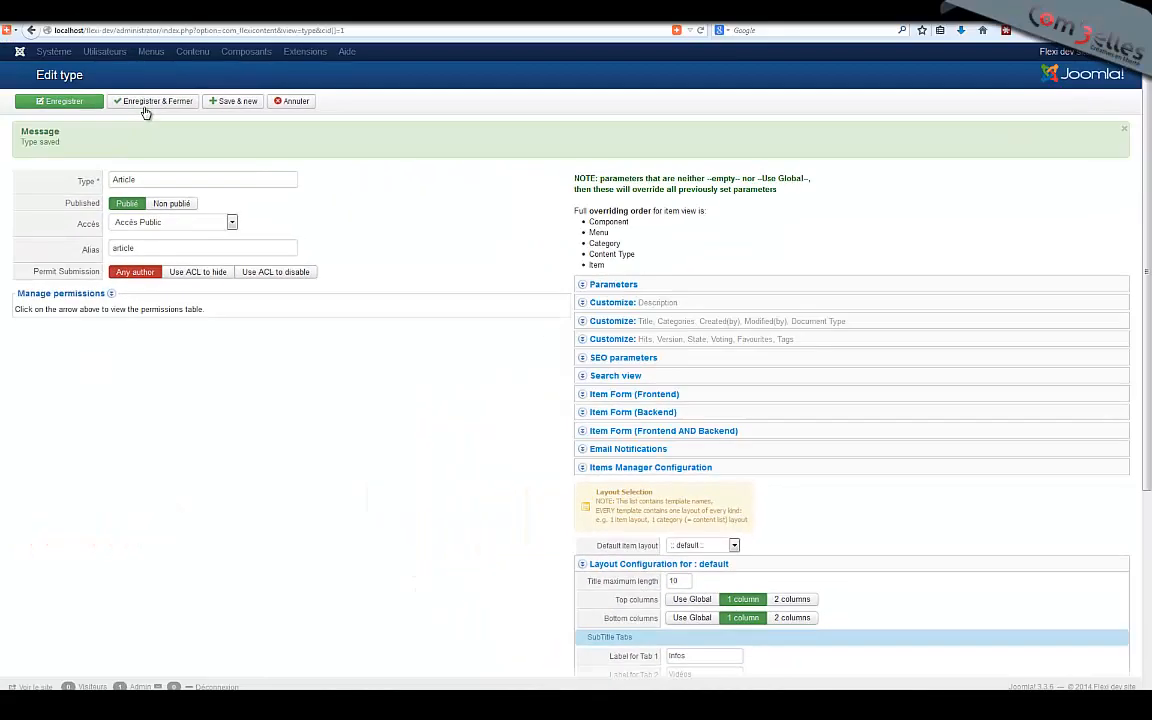
click(145, 105)
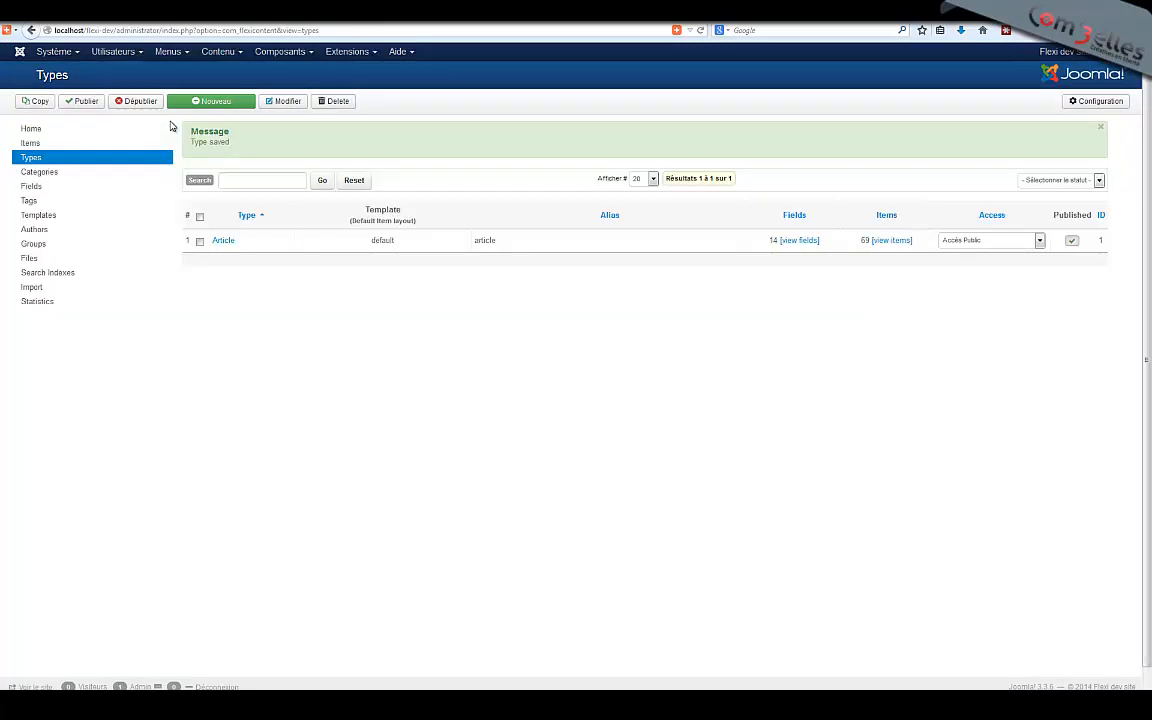
In the default template's item layout, move Last modified to subtitle_tab1 and Tags to subtitle_tab3.
click(40, 216)
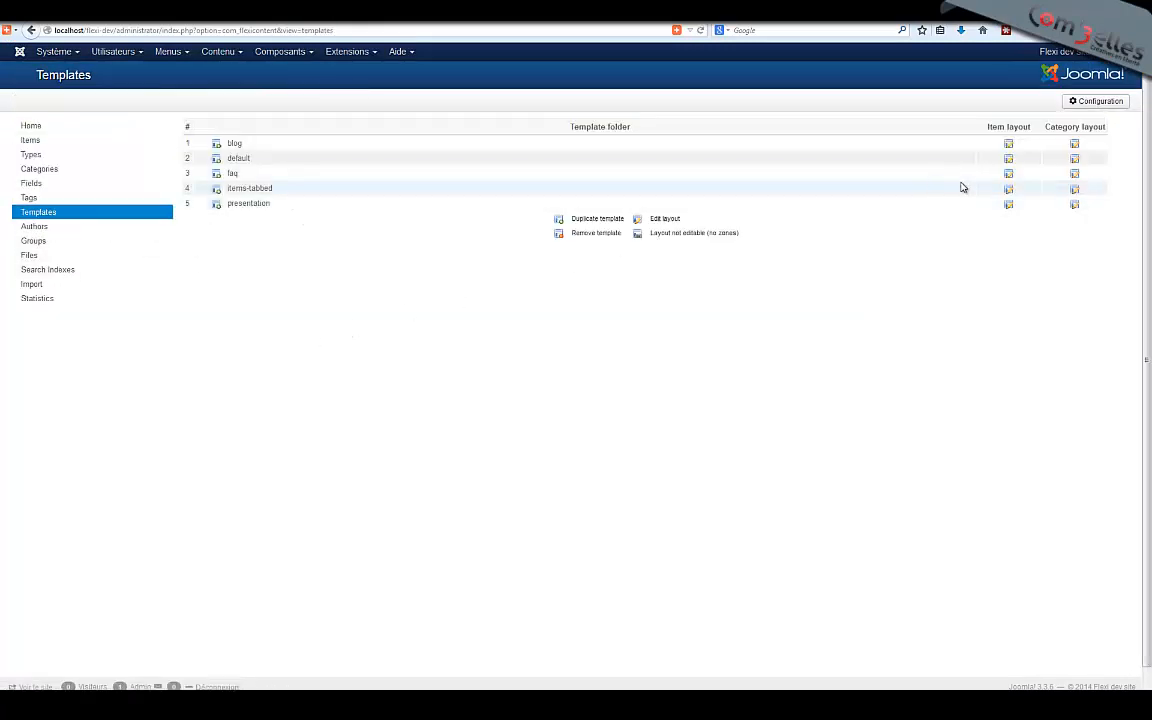
click(1008, 159)
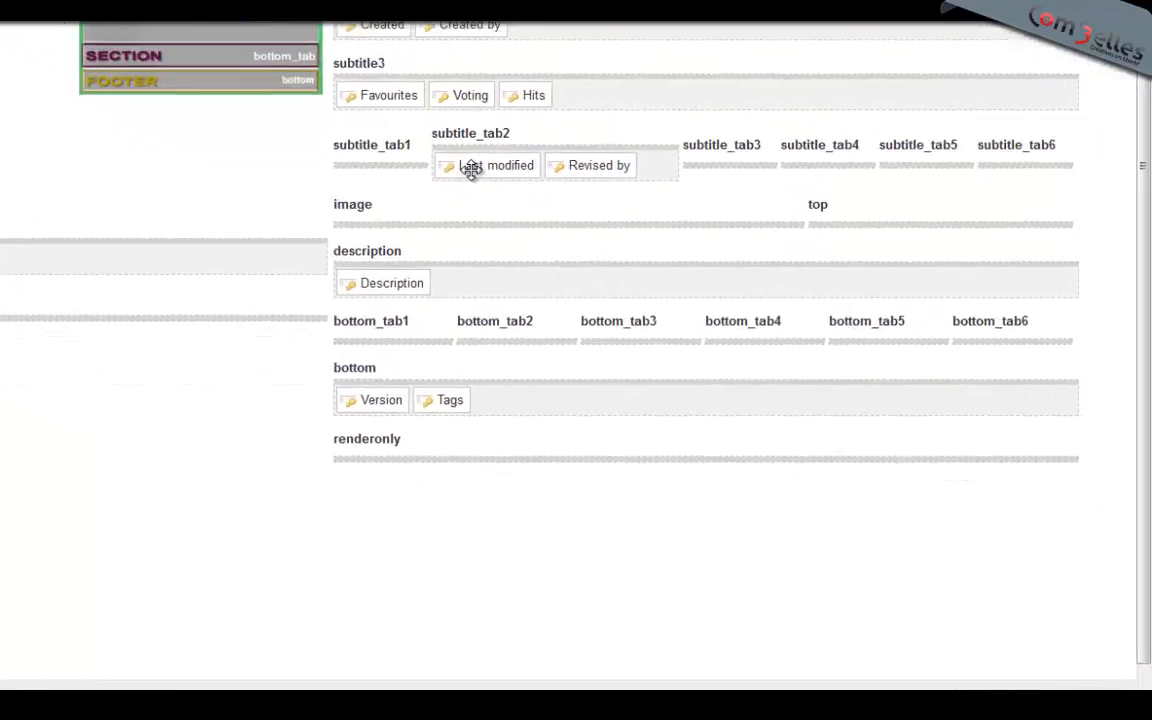
drag(725, 360, 676, 362)
drag(411, 387, 662, 152)
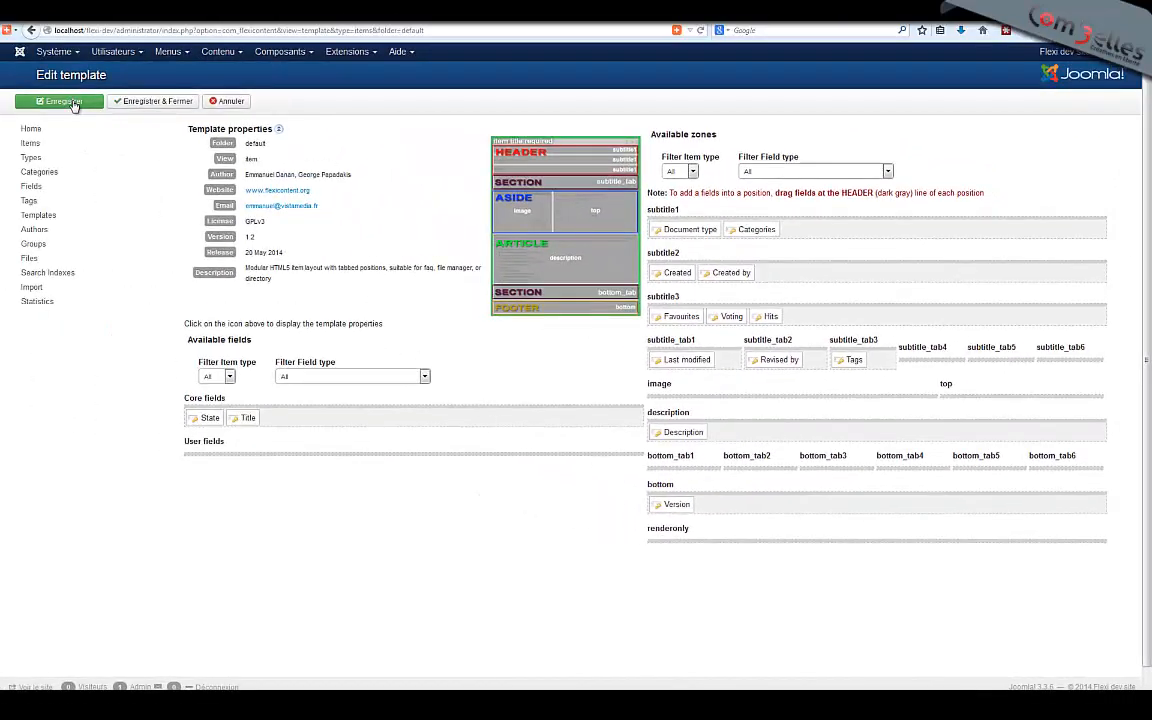
Save the default item layout and check the Infos and Vidéos tabs on the public Sites exemples page.
click(62, 101)
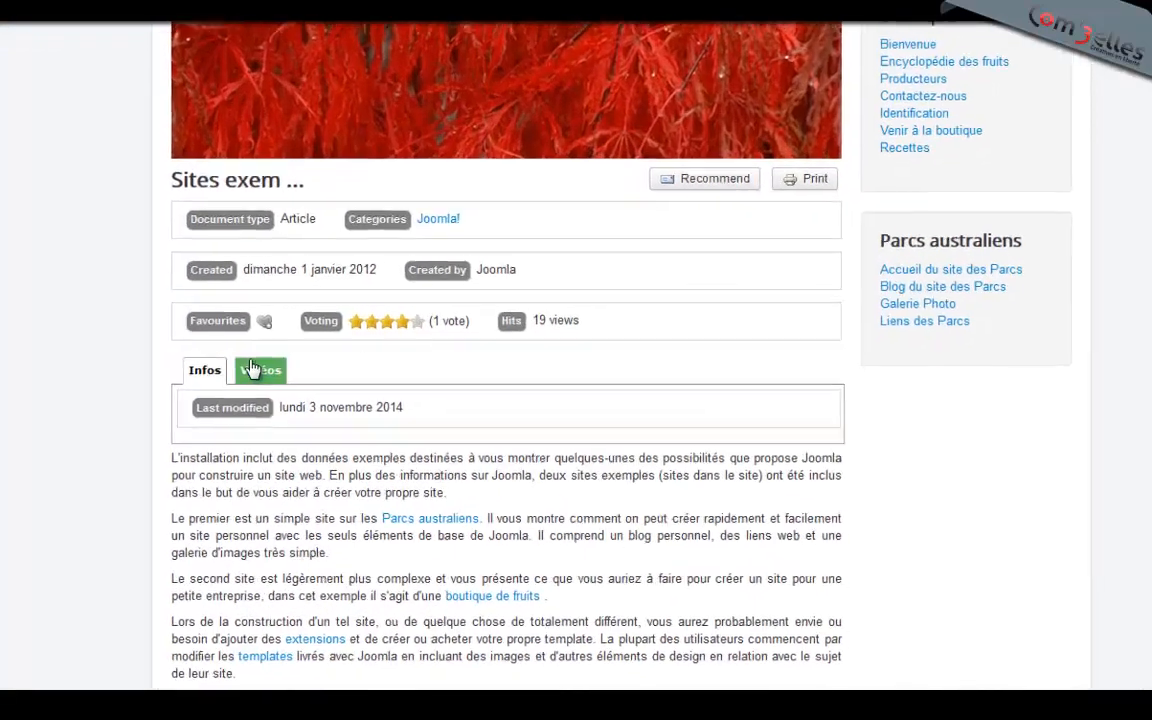
click(340, 375)
click(180, 370)
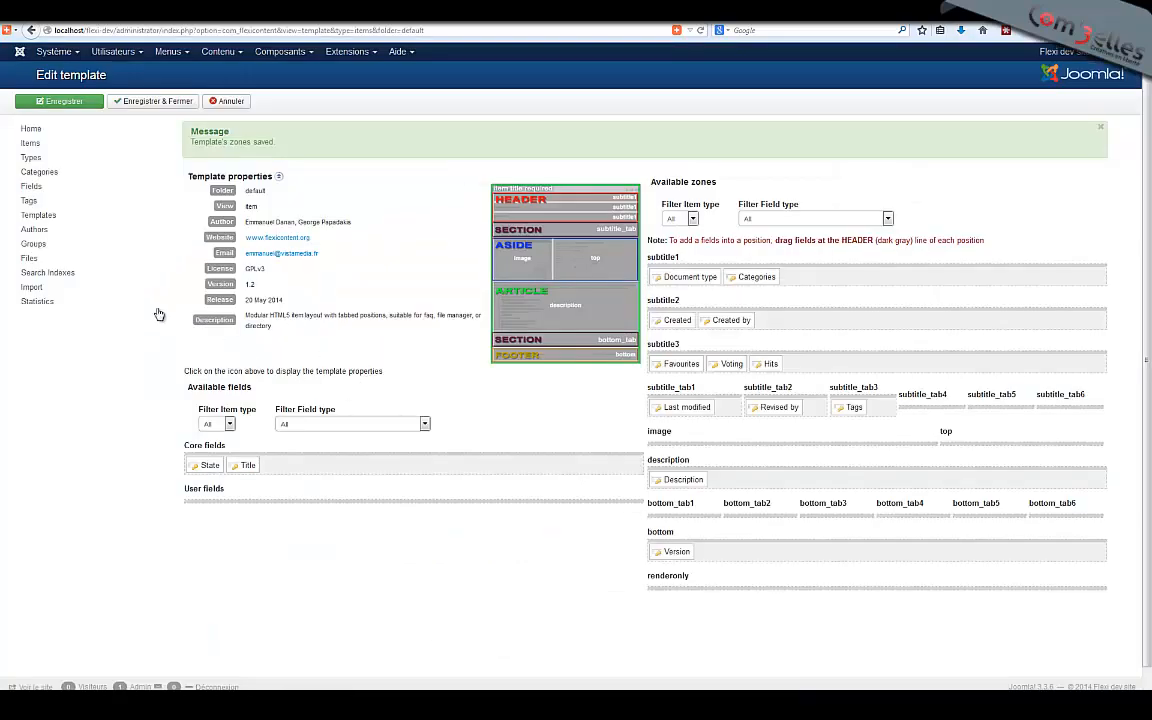
Filter the items list by the title text "site" and open the Sites exemples item for editing.
click(30, 143)
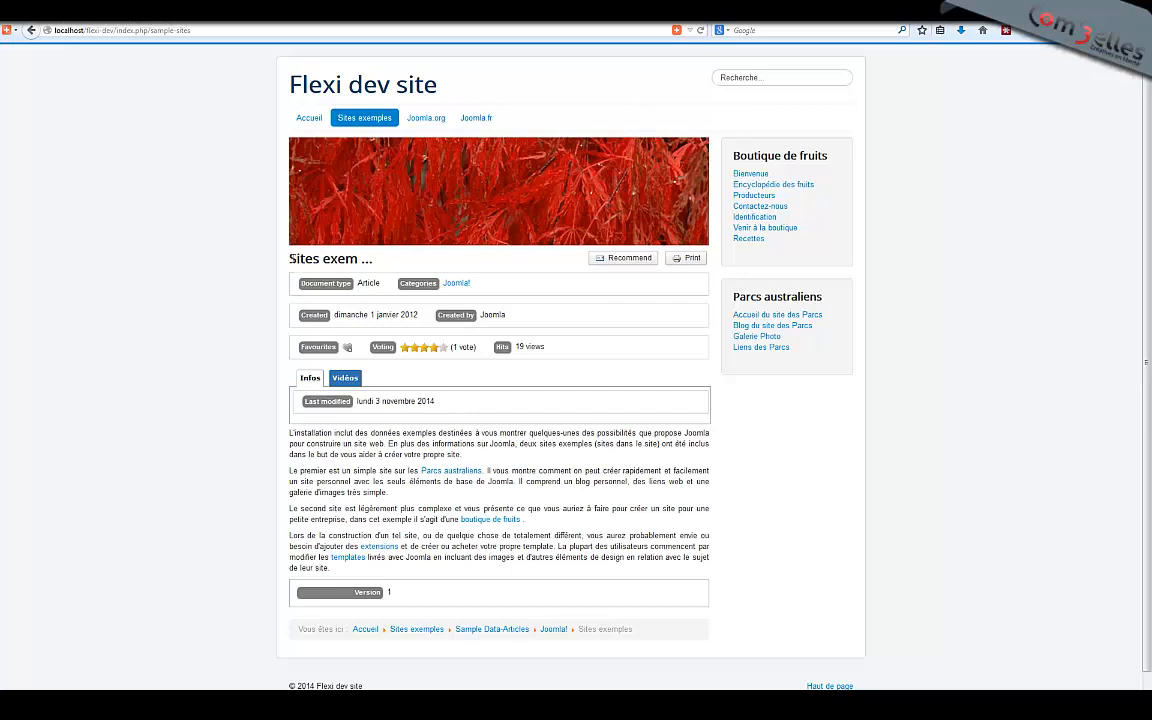
drag(289, 258, 400, 266)
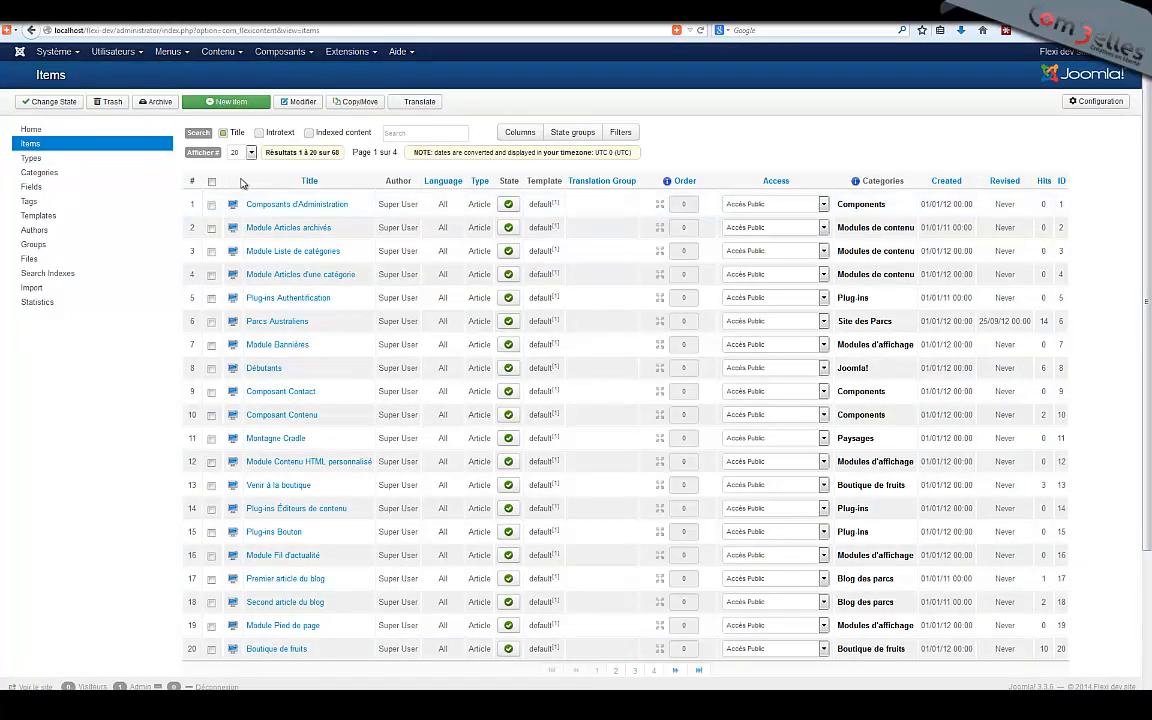
click(404, 135)
text(s)
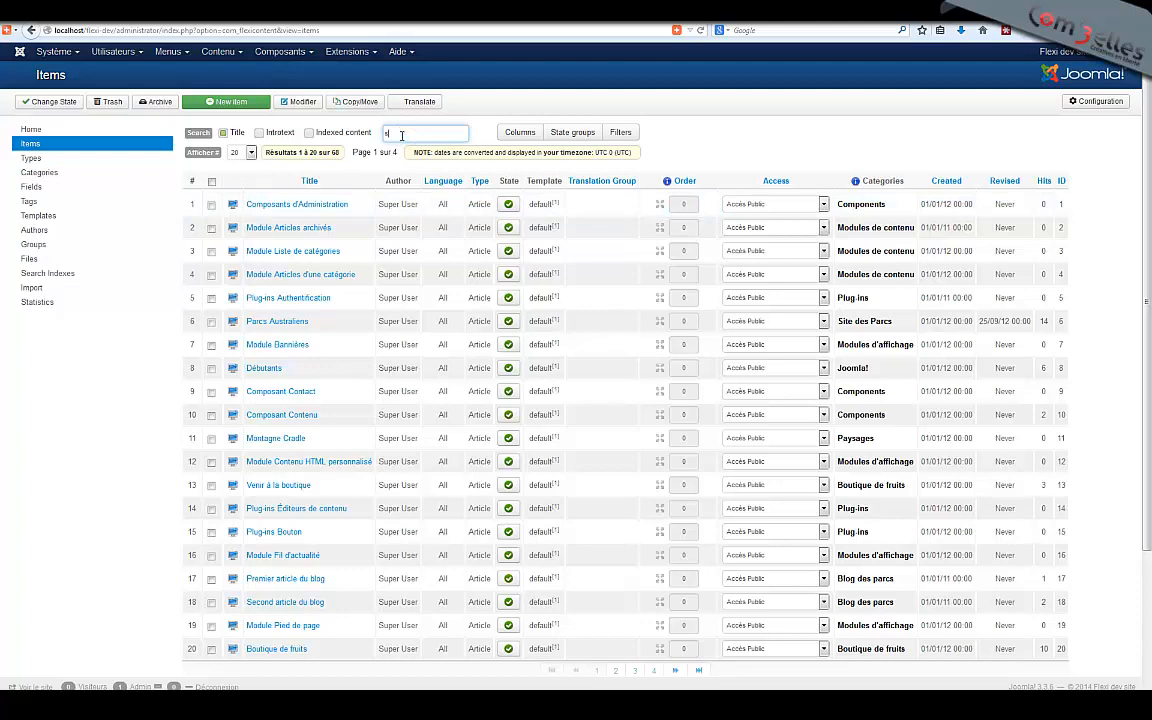
text(ite)
key(Return)
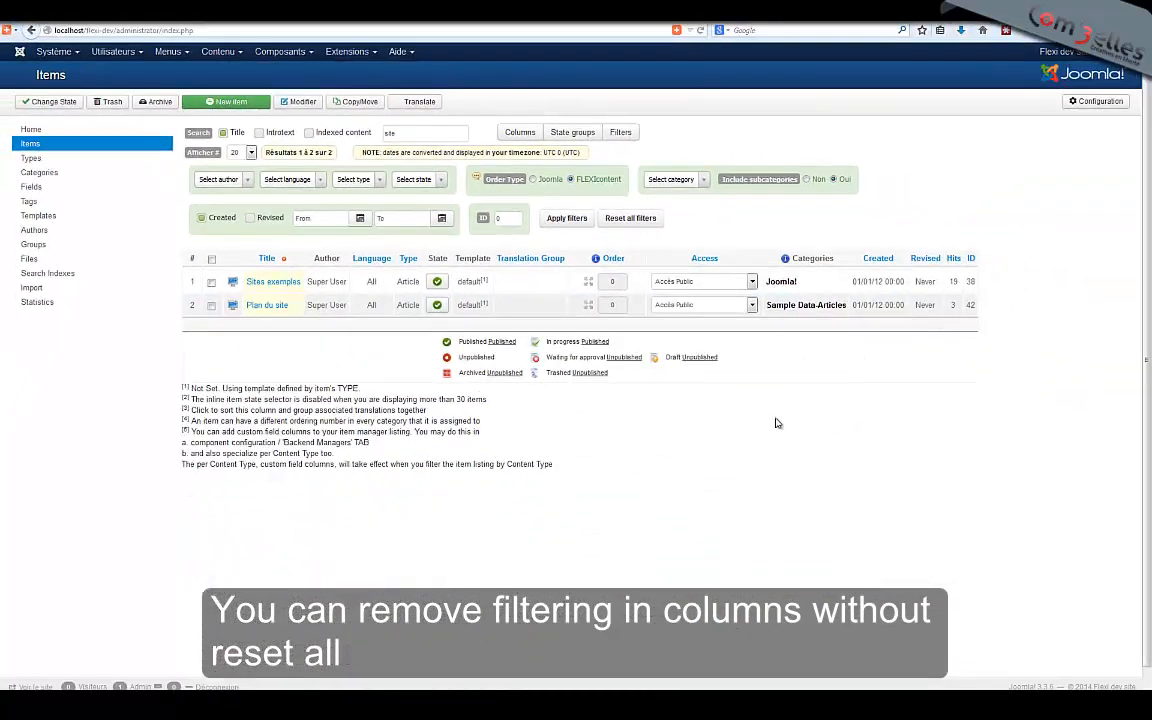
click(270, 282)
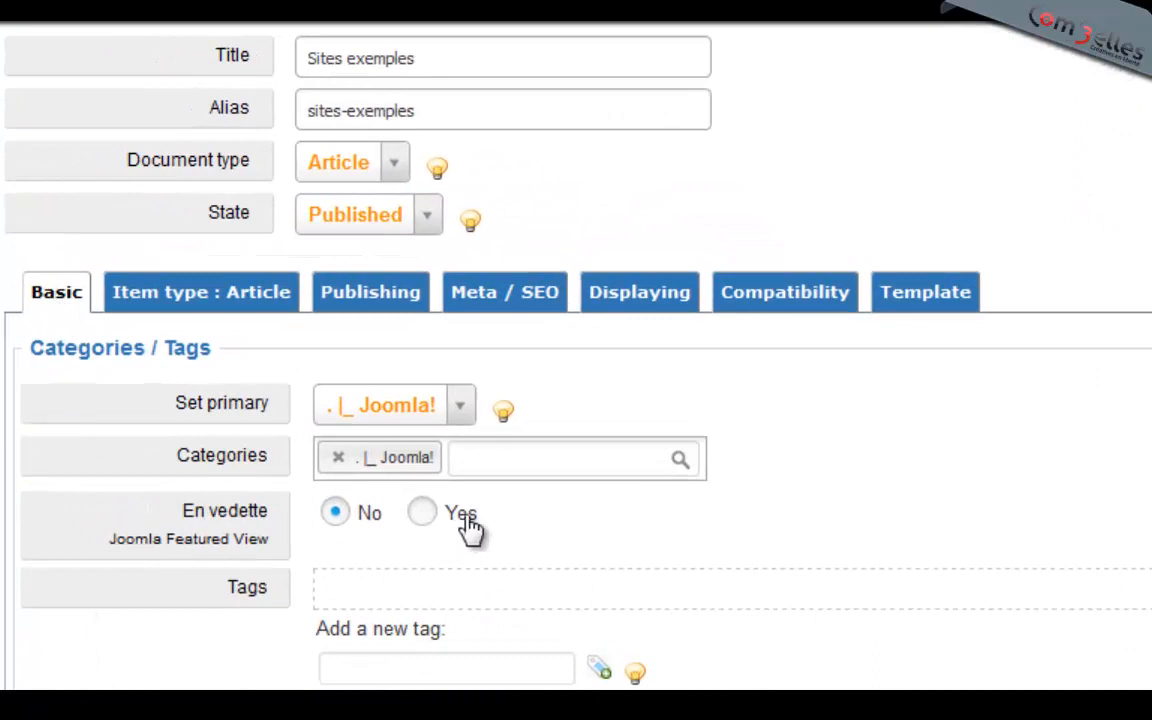
Assign the Sites exemples item to the additional category Components.
click(490, 462)
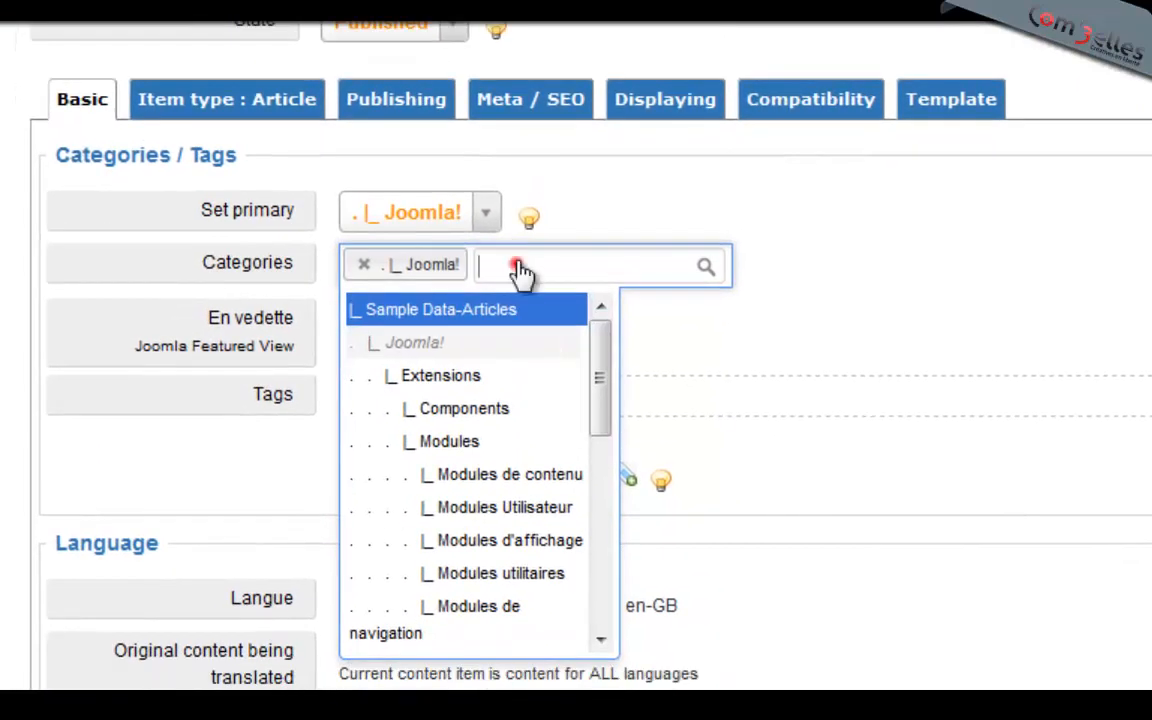
click(491, 452)
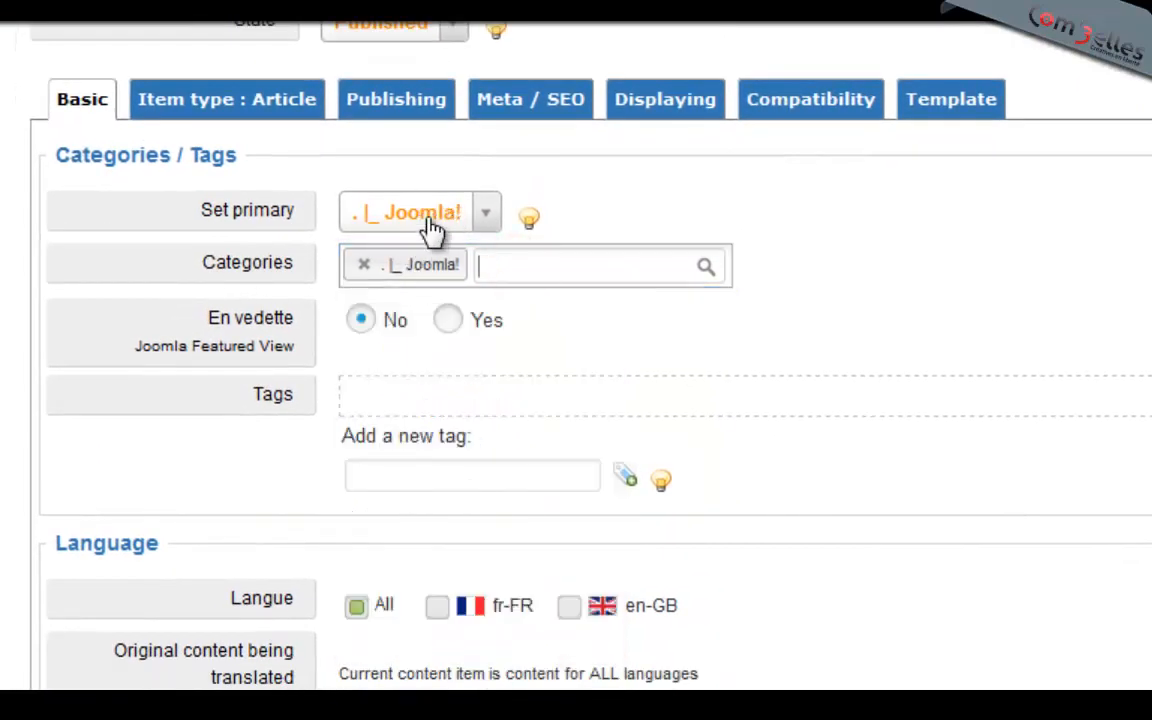
click(515, 266)
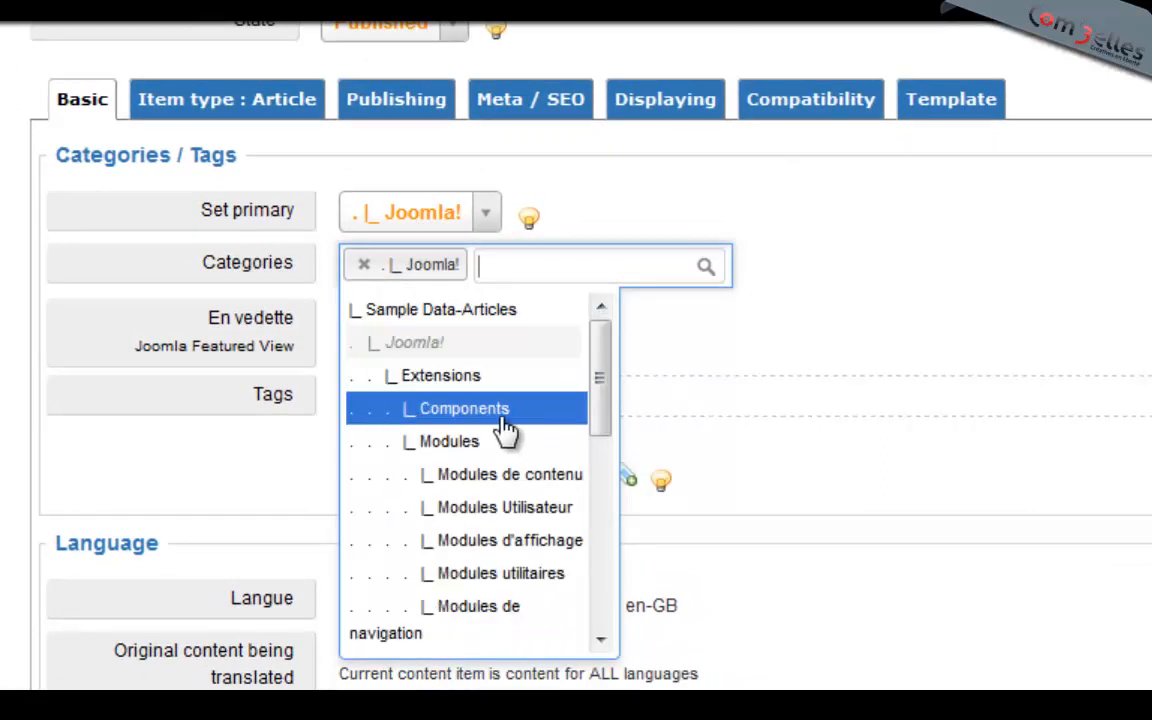
click(505, 428)
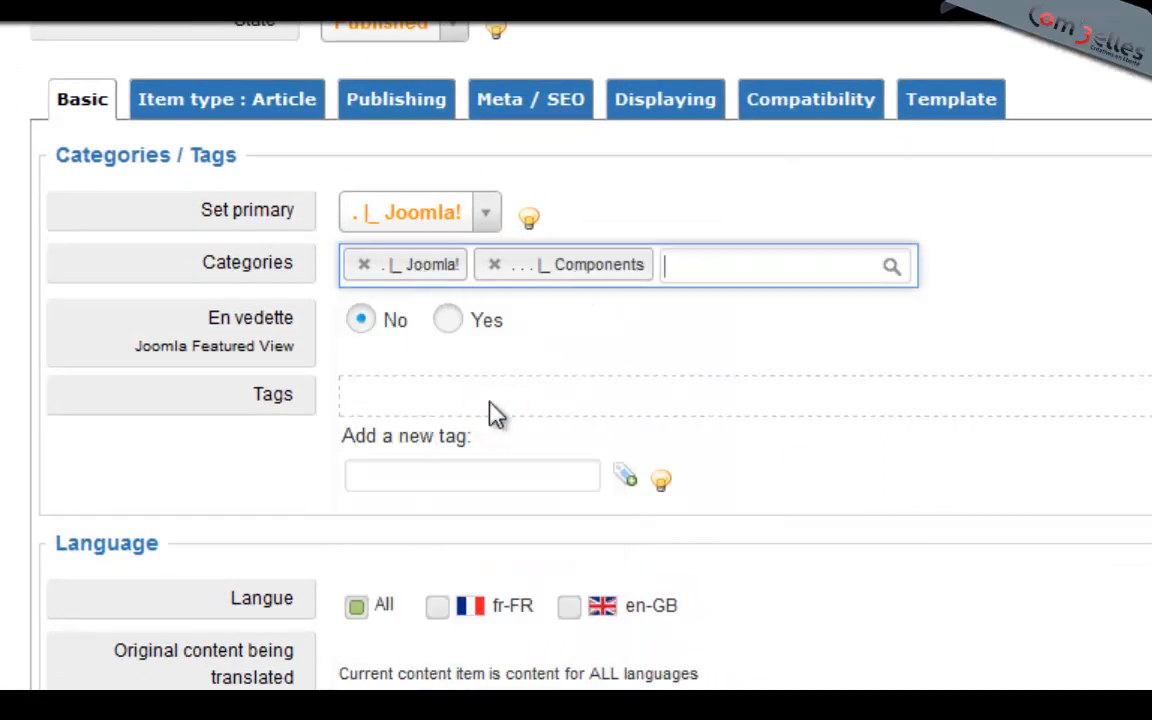
Add the tag "test" to the Sites exemples item and remove it again.
click(448, 472)
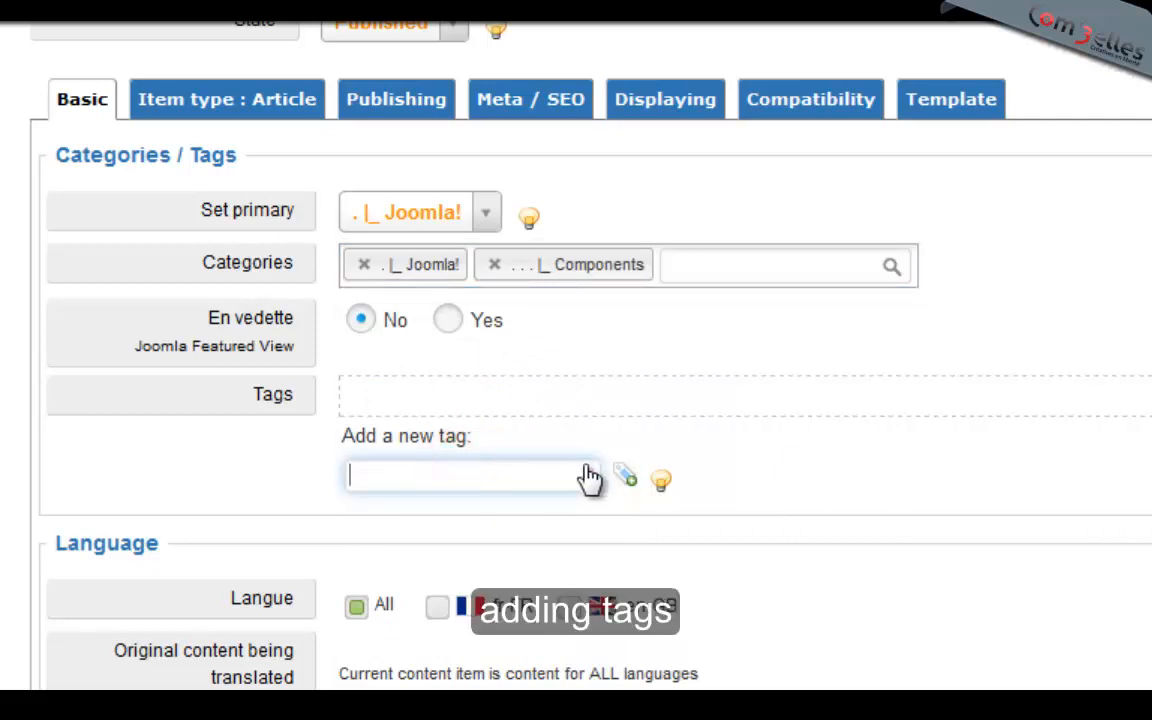
key(Return)
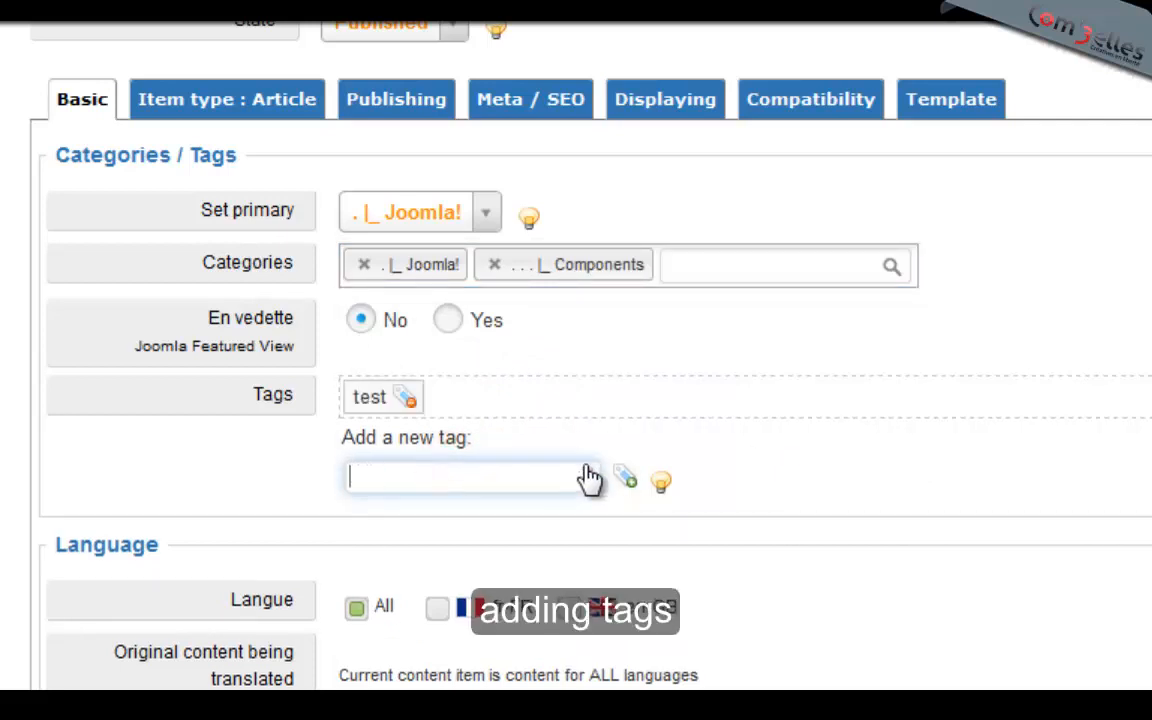
click(408, 396)
Examine the item's description, publishing, metadata, display and Joomla compatibility settings.
click(283, 99)
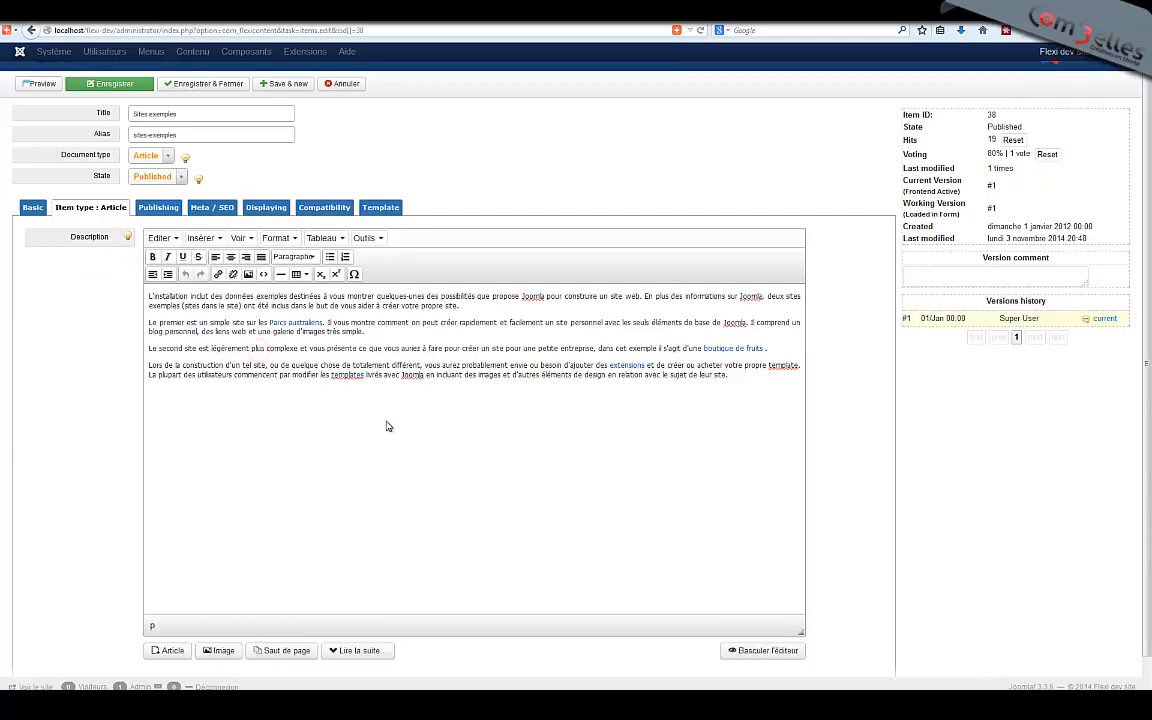
click(158, 207)
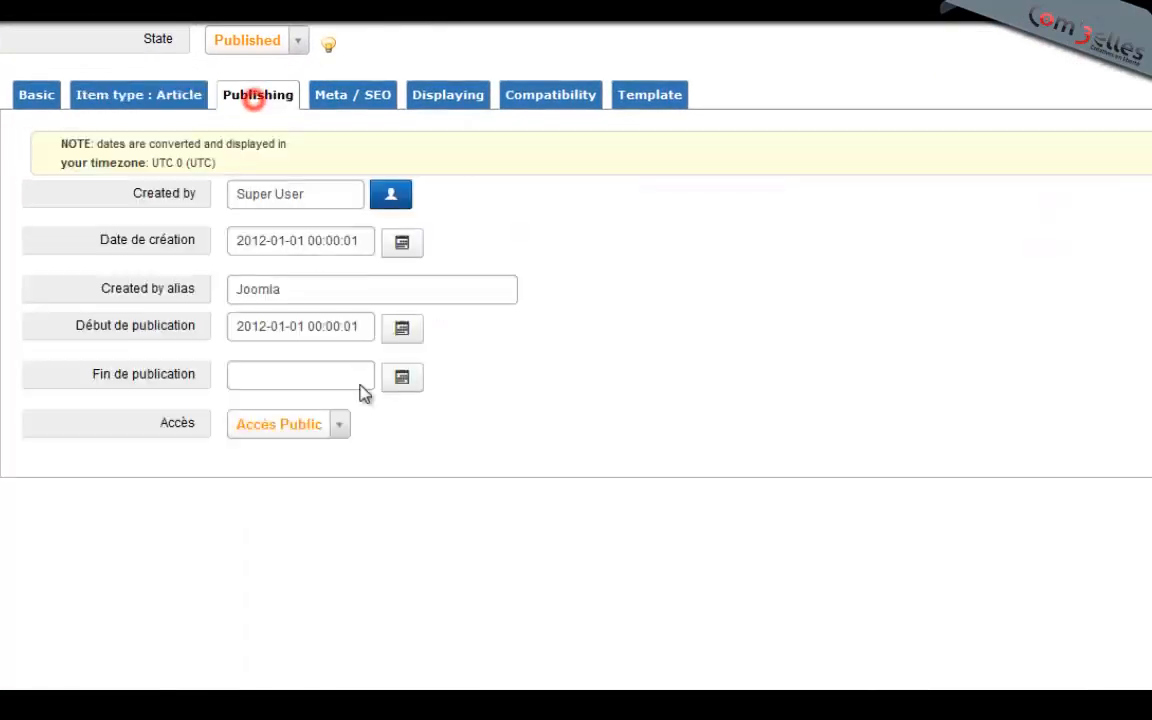
click(350, 97)
click(448, 94)
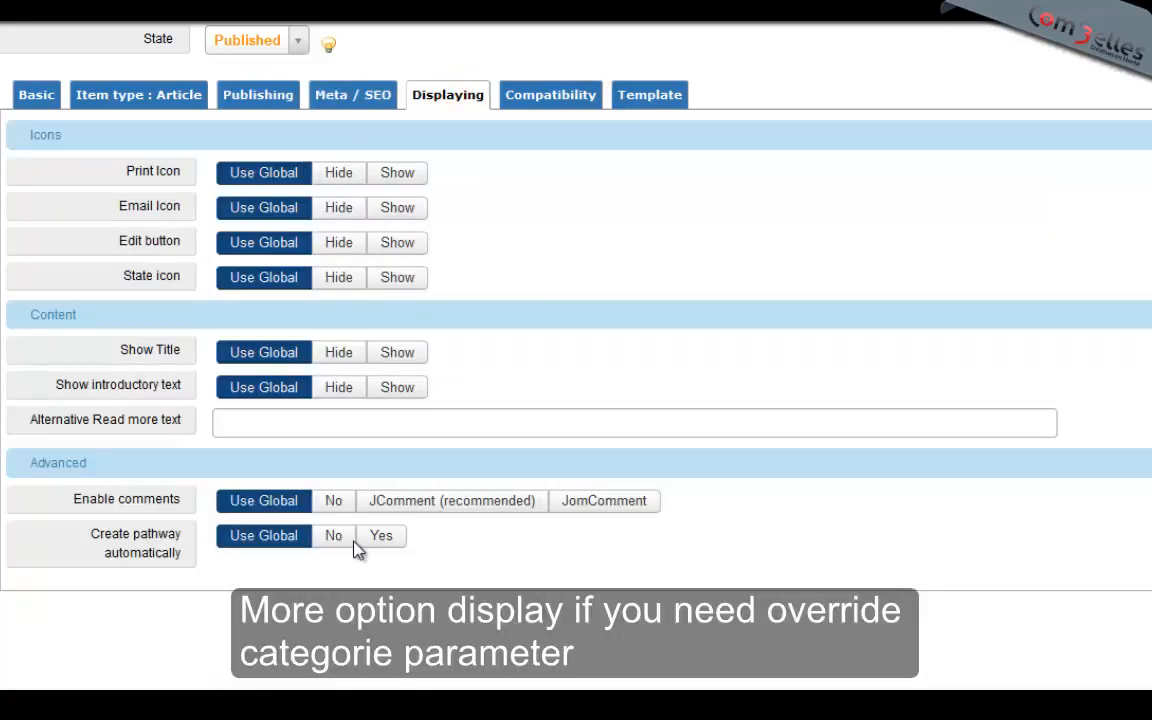
click(568, 100)
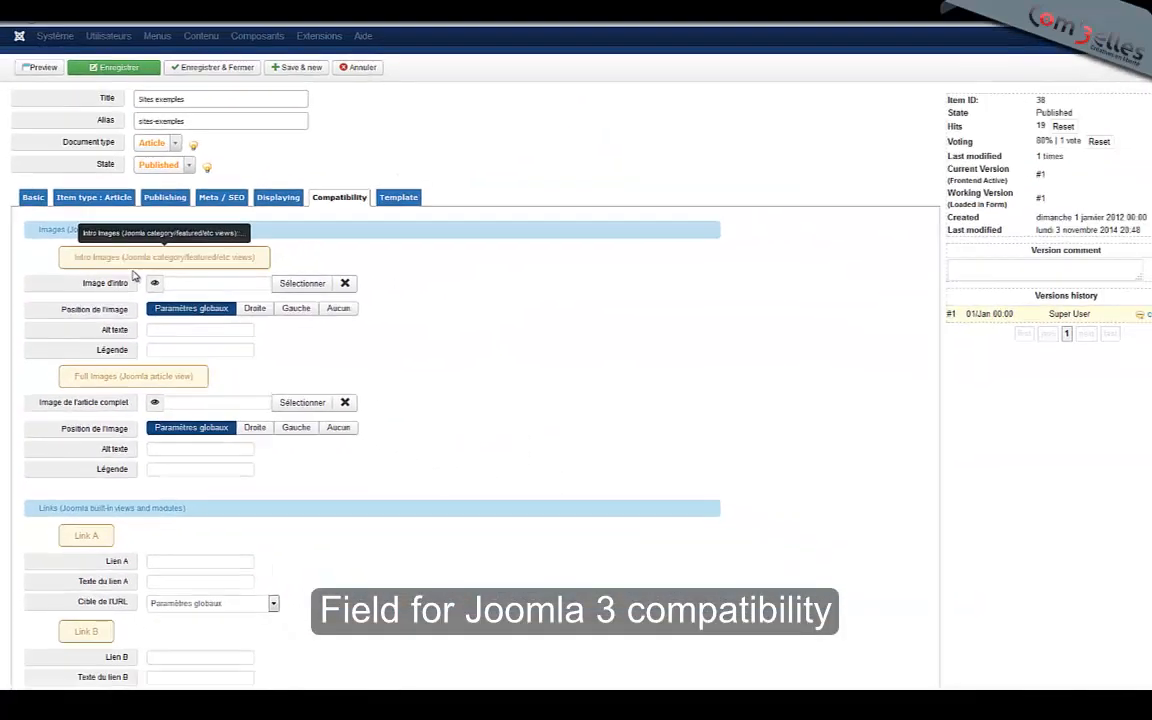
scroll(185, 238, down, 3)
scroll(208, 441, up, 3)
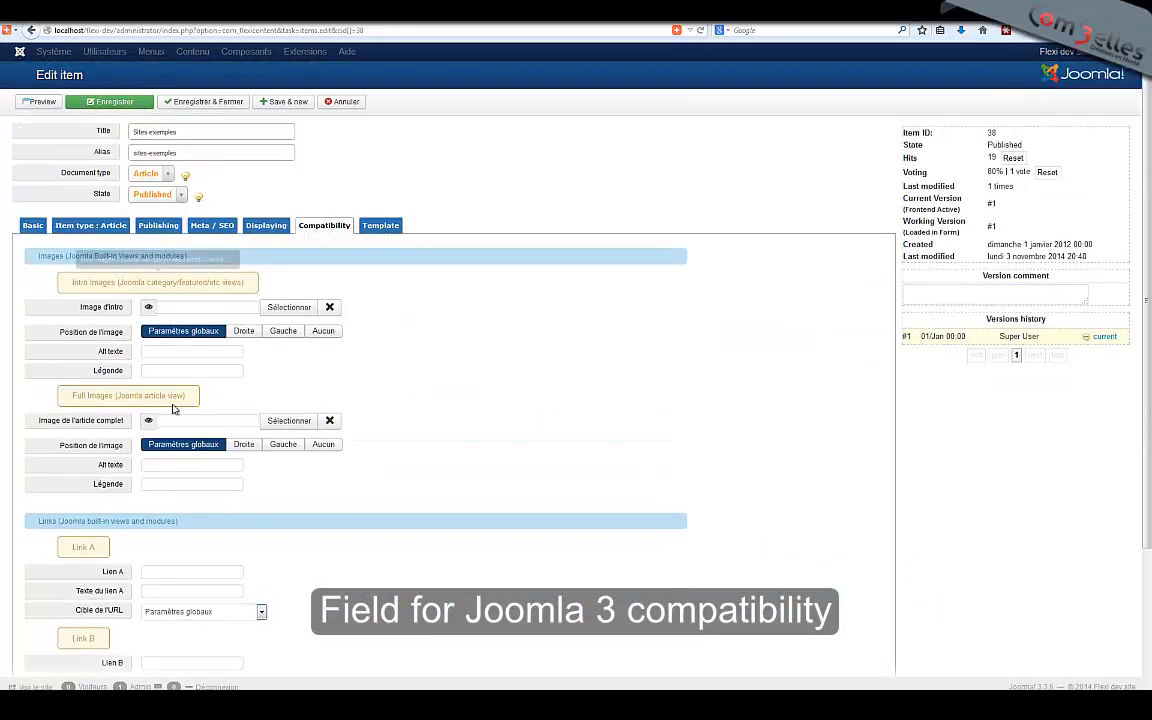
Try overriding the item's layout with the default template, review its layout configuration, and restore the Type Default layout.
click(380, 225)
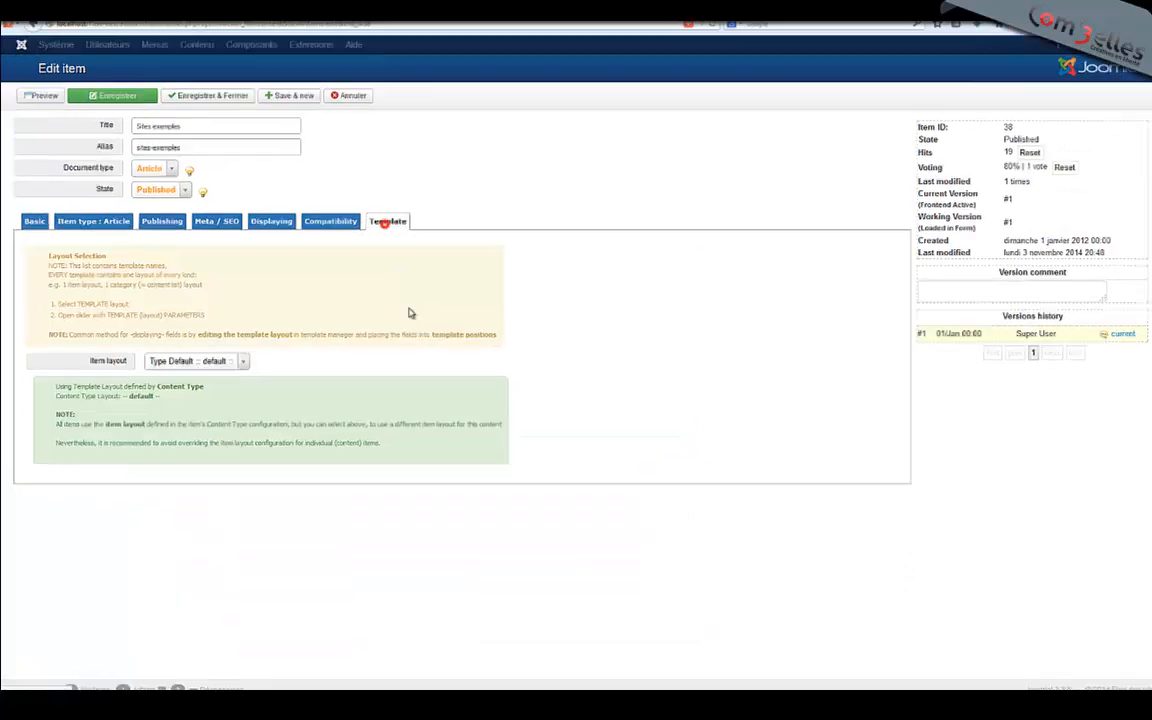
click(390, 301)
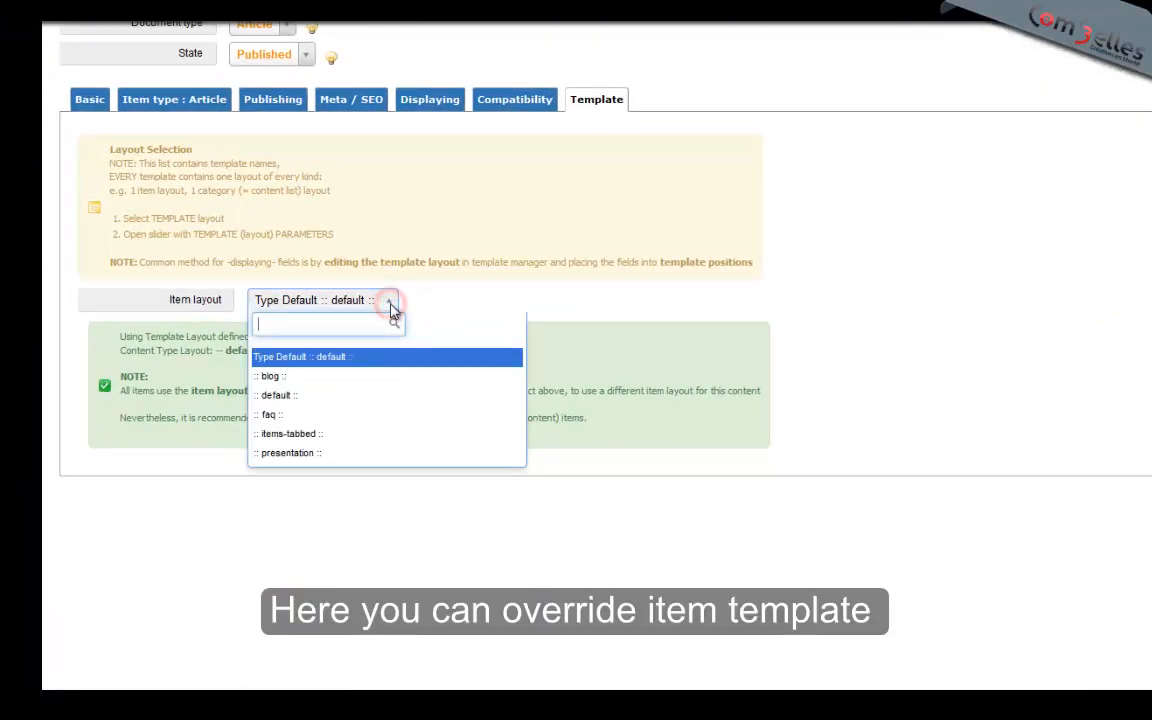
click(391, 306)
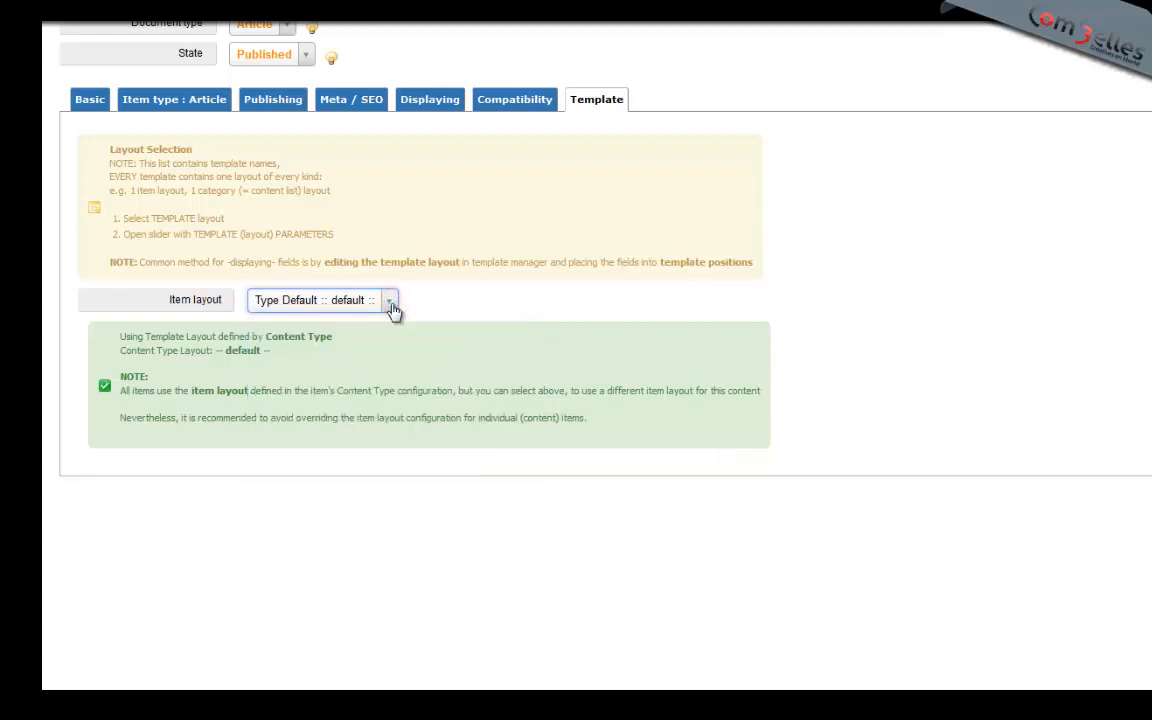
click(391, 304)
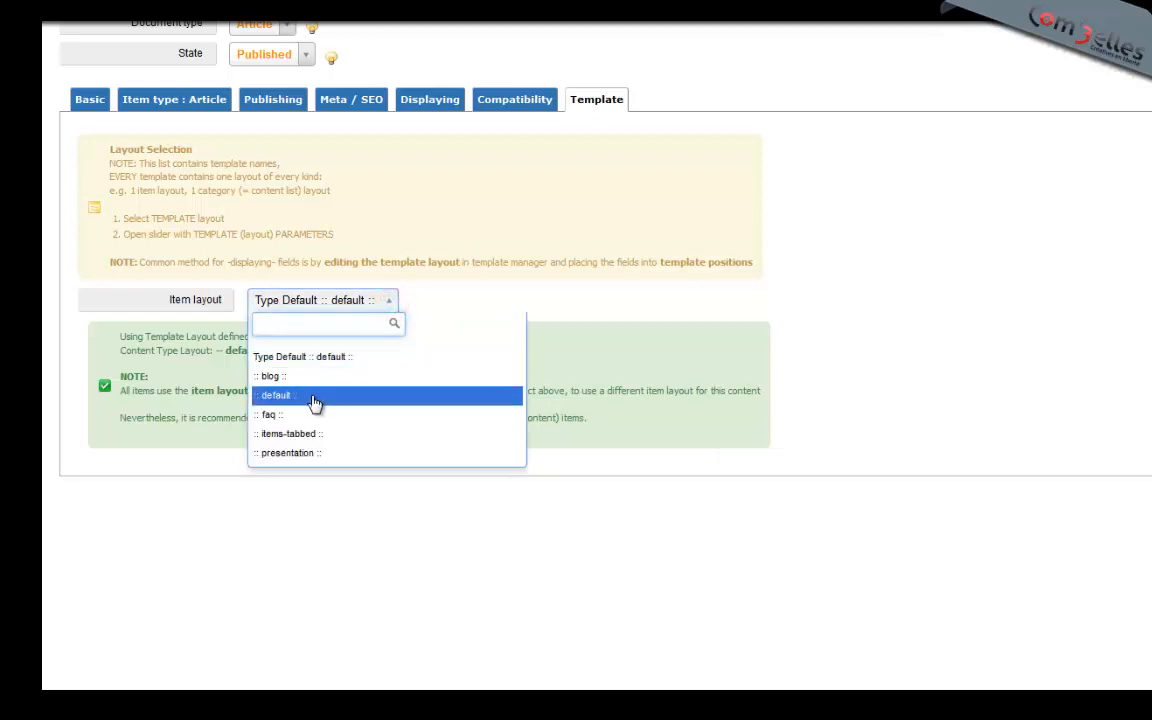
click(312, 324)
click(262, 335)
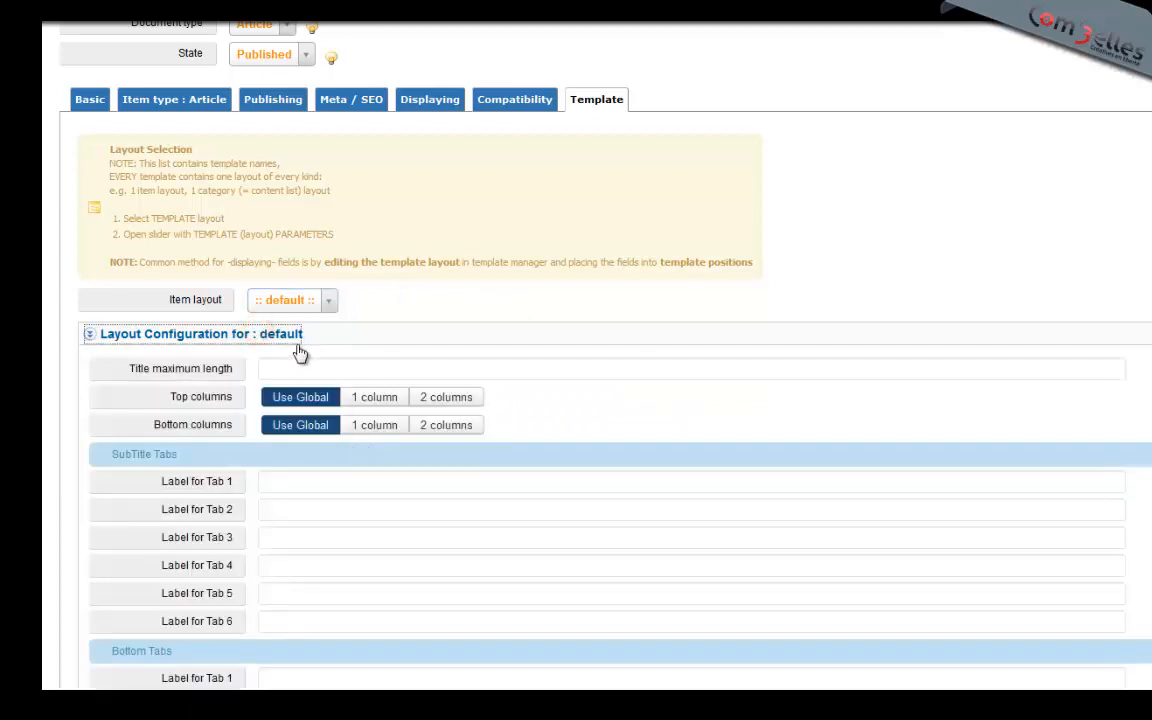
scroll(320, 380, down, 2)
scroll(318, 383, up, 2)
click(325, 305)
click(300, 354)
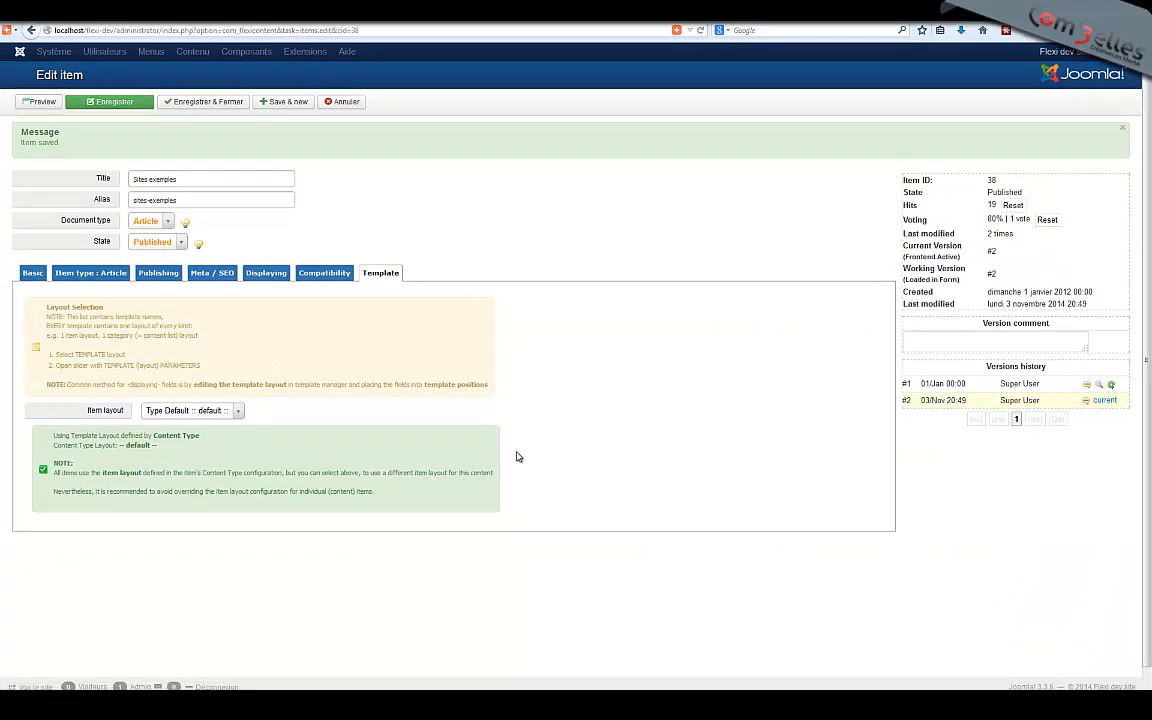
Review the item's description and its category and language settings, and save and close the item.
click(65, 273)
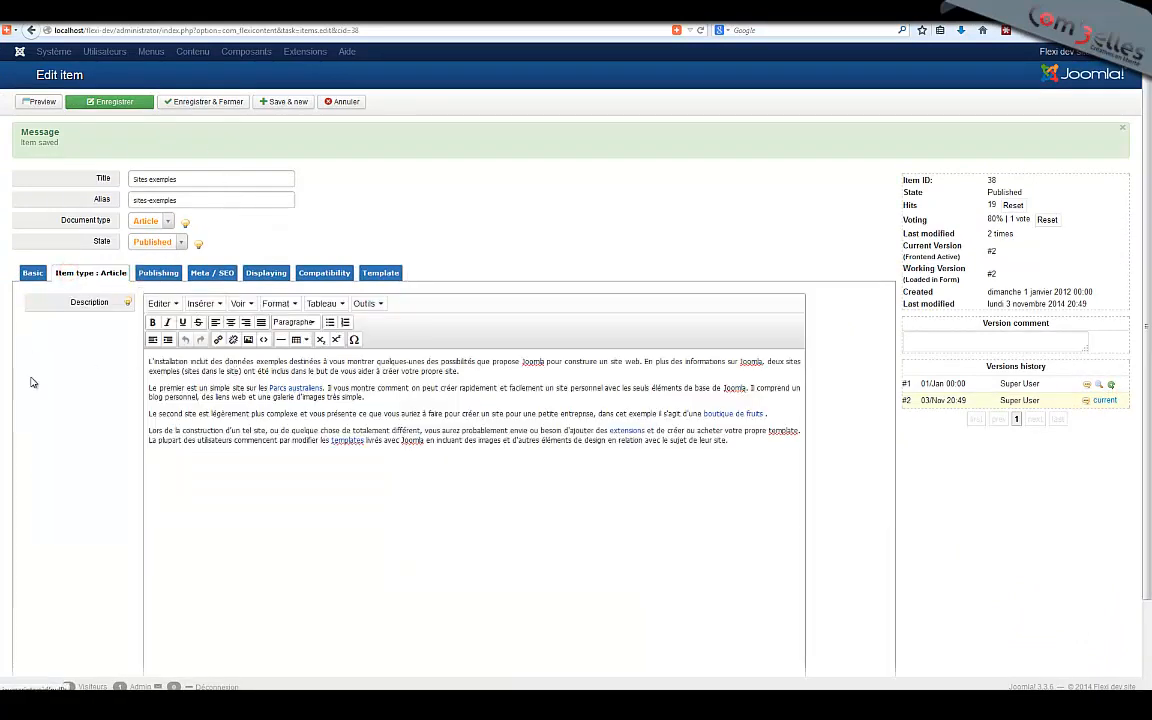
scroll(103, 388, down, 2)
scroll(108, 406, up, 2)
scroll(103, 422, down, 2)
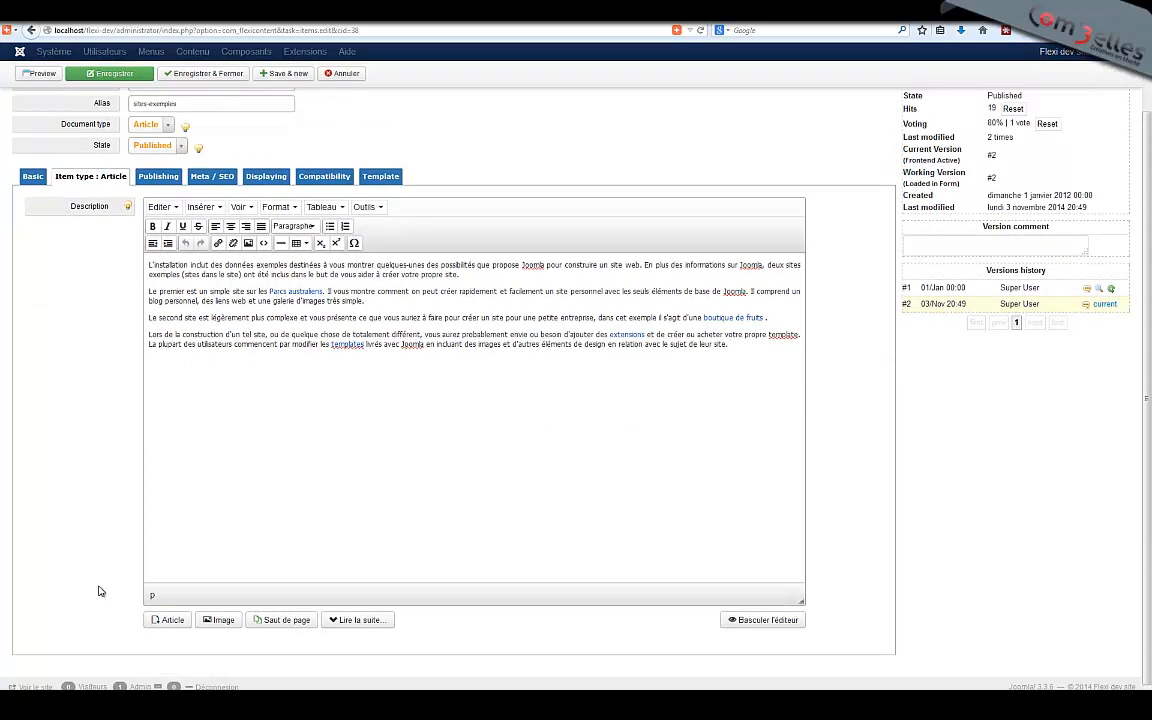
scroll(30, 400, up, 2)
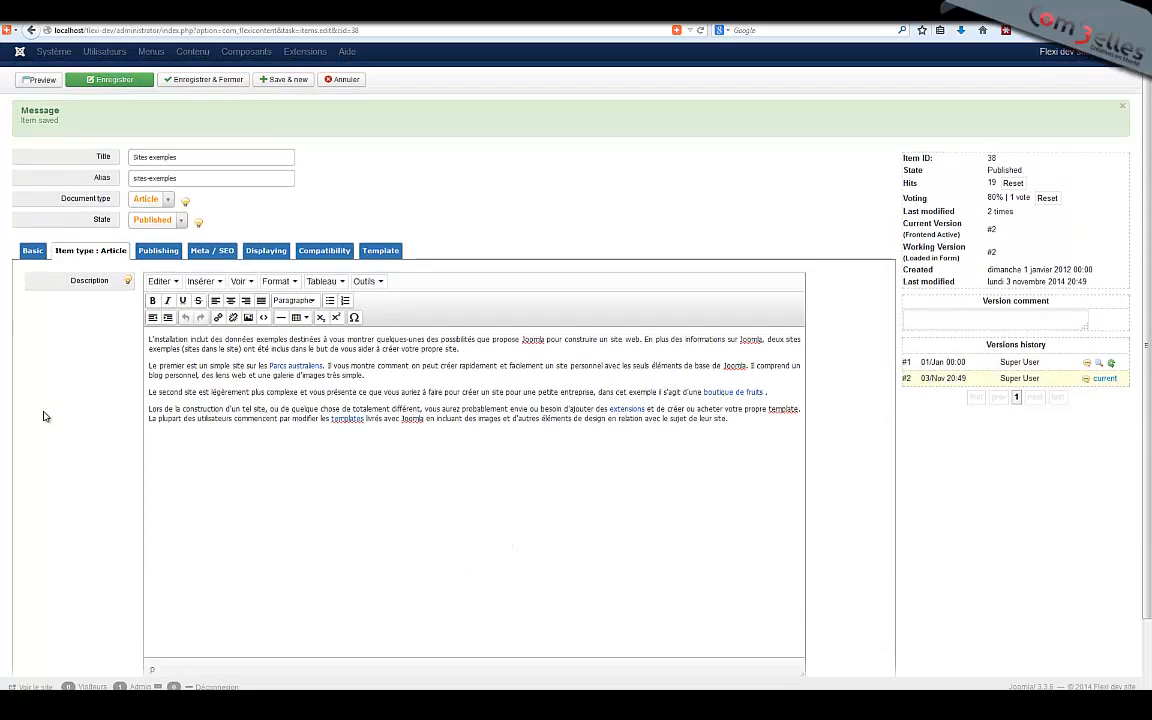
click(33, 271)
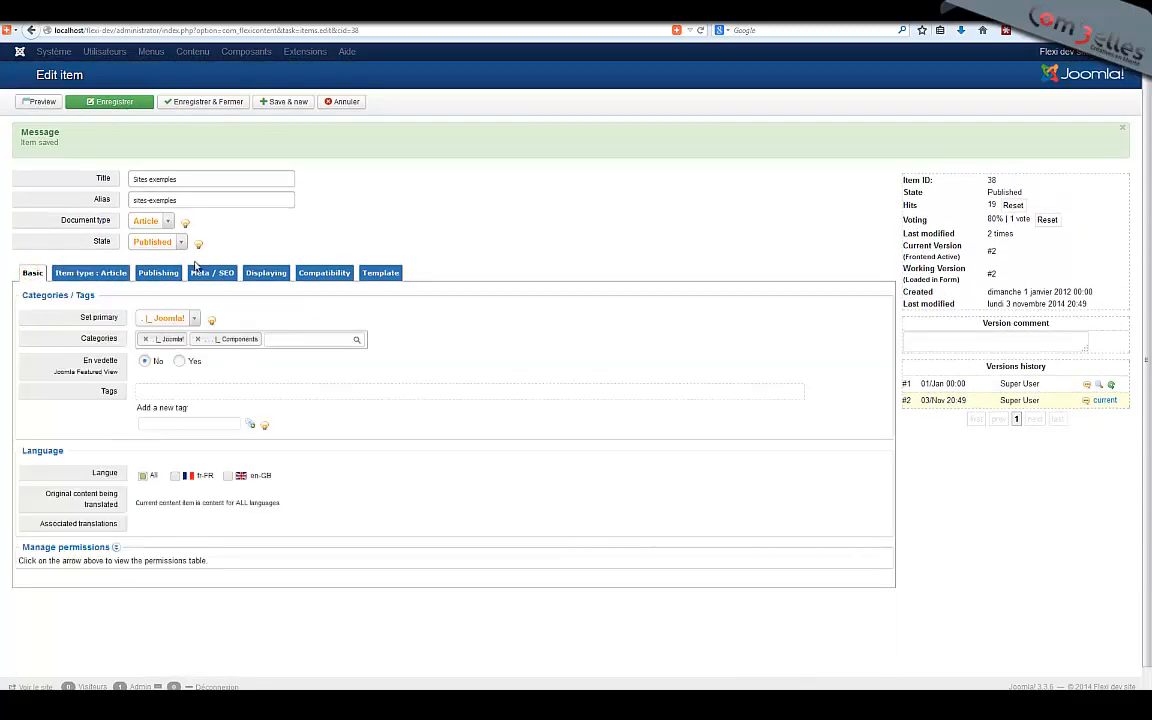
click(205, 102)
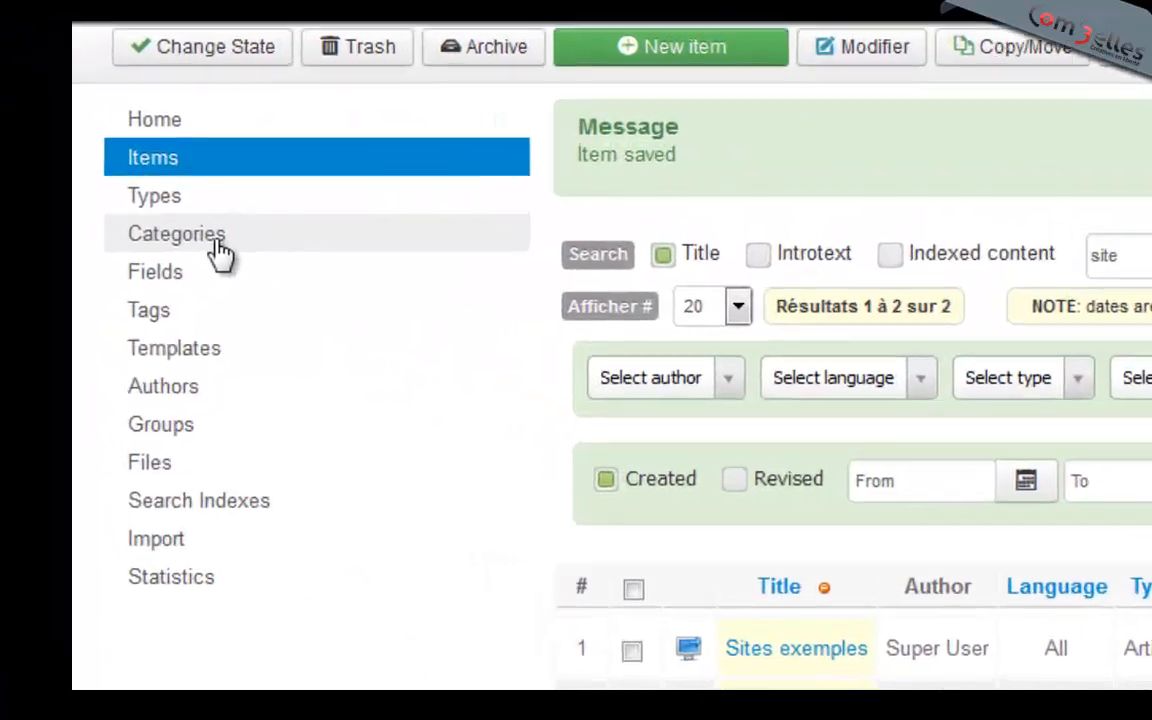
Open the categories list and examine its category, max depth, status and language filter choices.
click(39, 172)
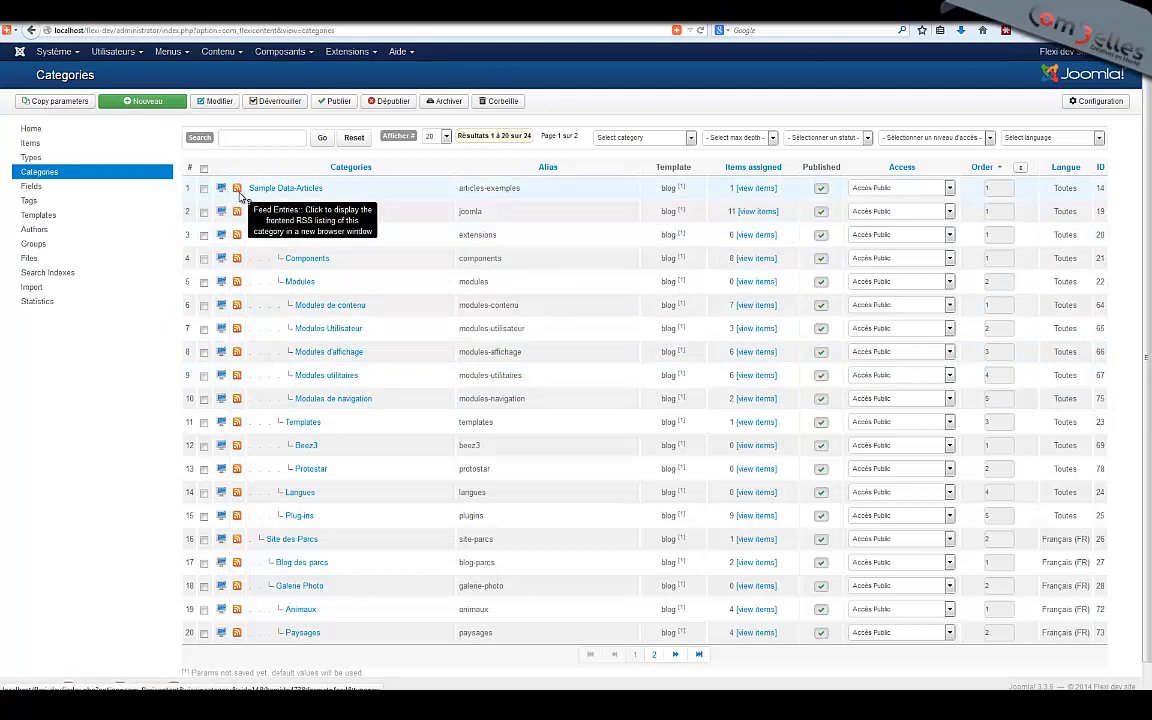
click(688, 139)
drag(691, 210, 707, 154)
click(764, 137)
click(763, 139)
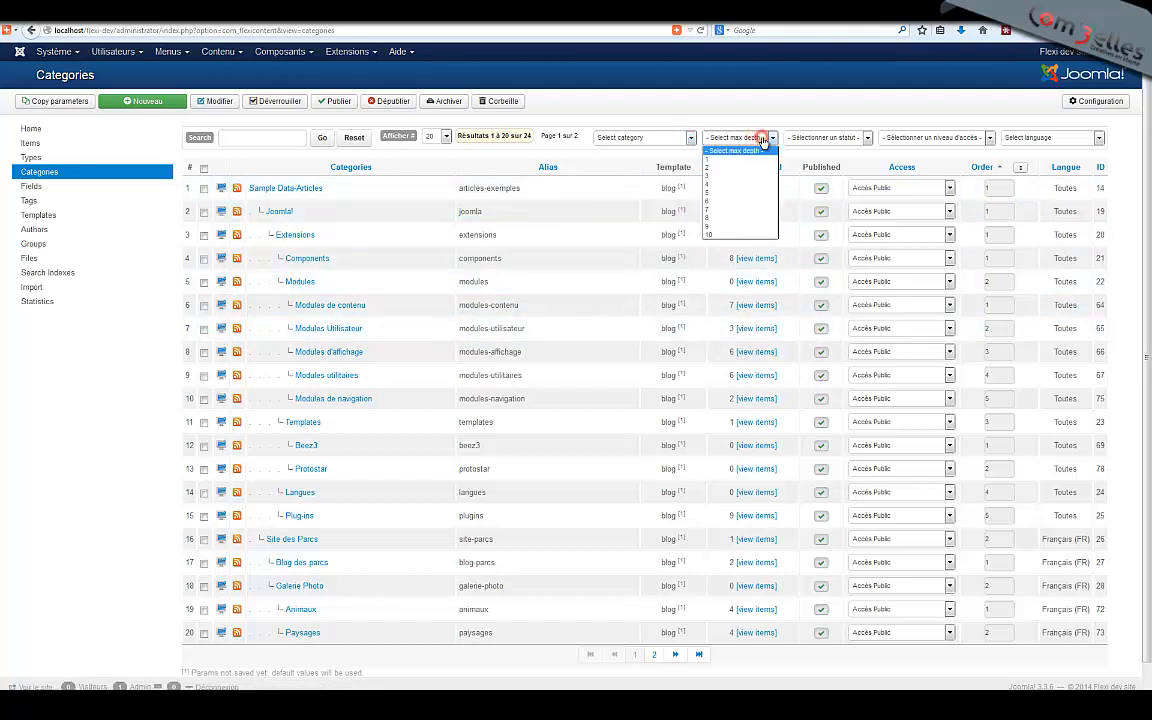
click(763, 139)
click(844, 139)
click(843, 138)
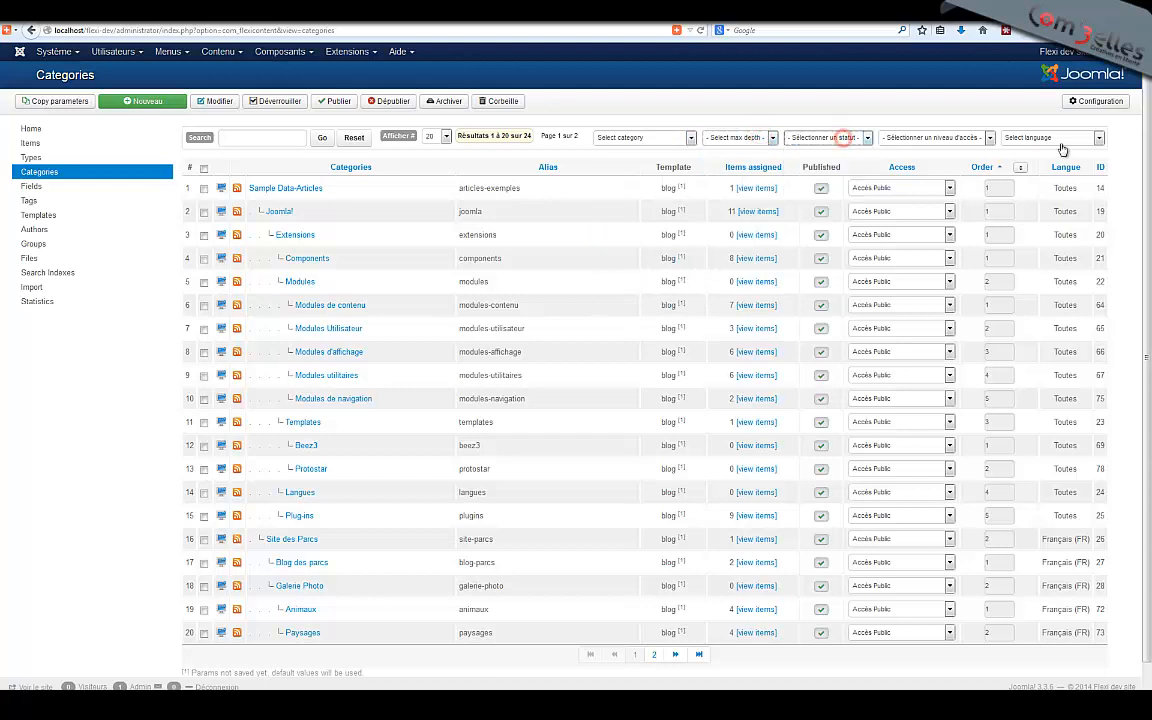
click(1058, 140)
click(1058, 140)
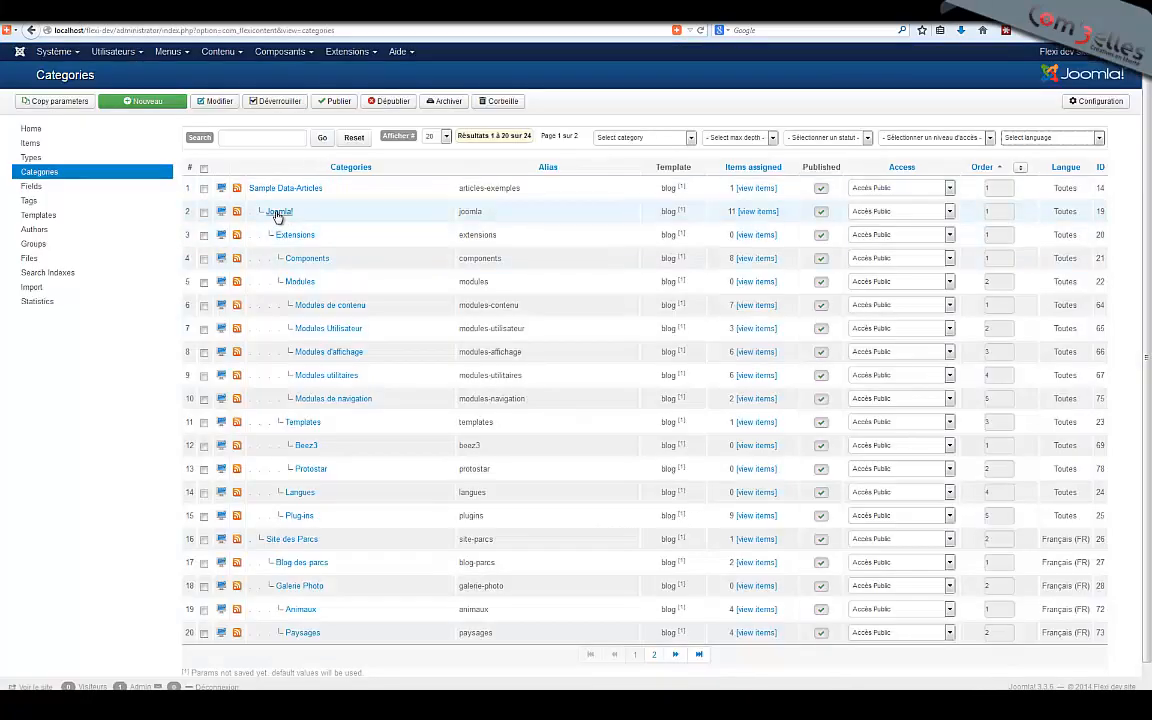
Open the Joomla! category for editing and examine its description, image, publishing and metadata settings.
click(278, 212)
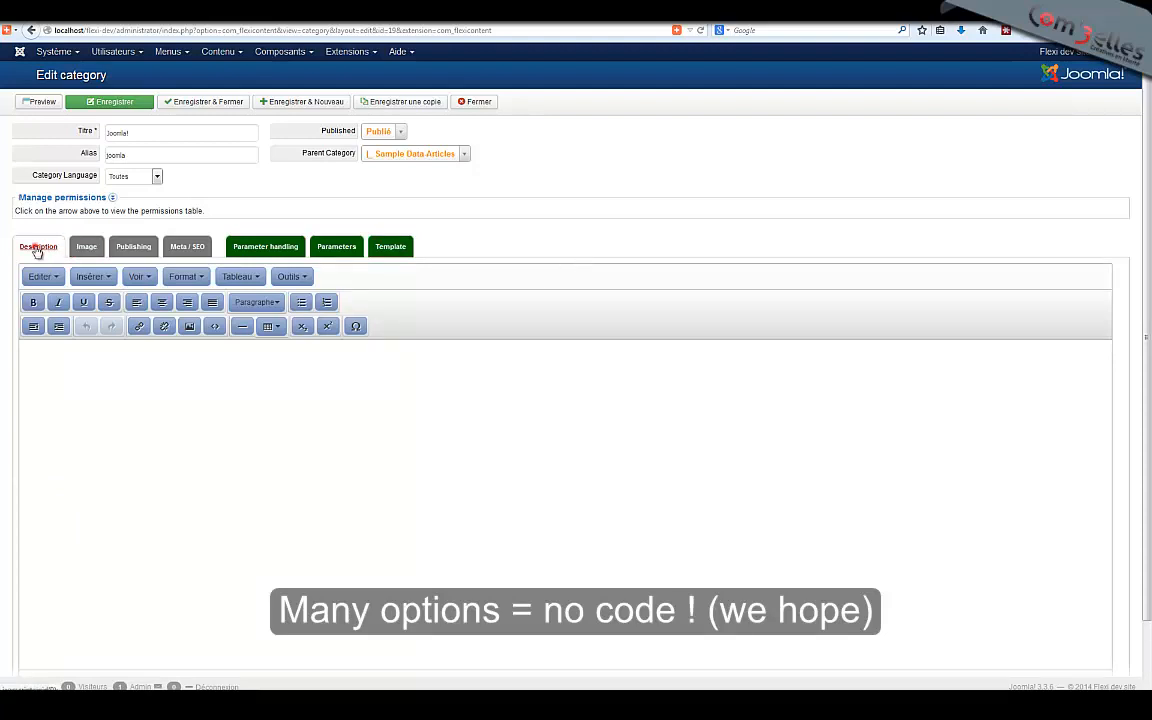
click(87, 246)
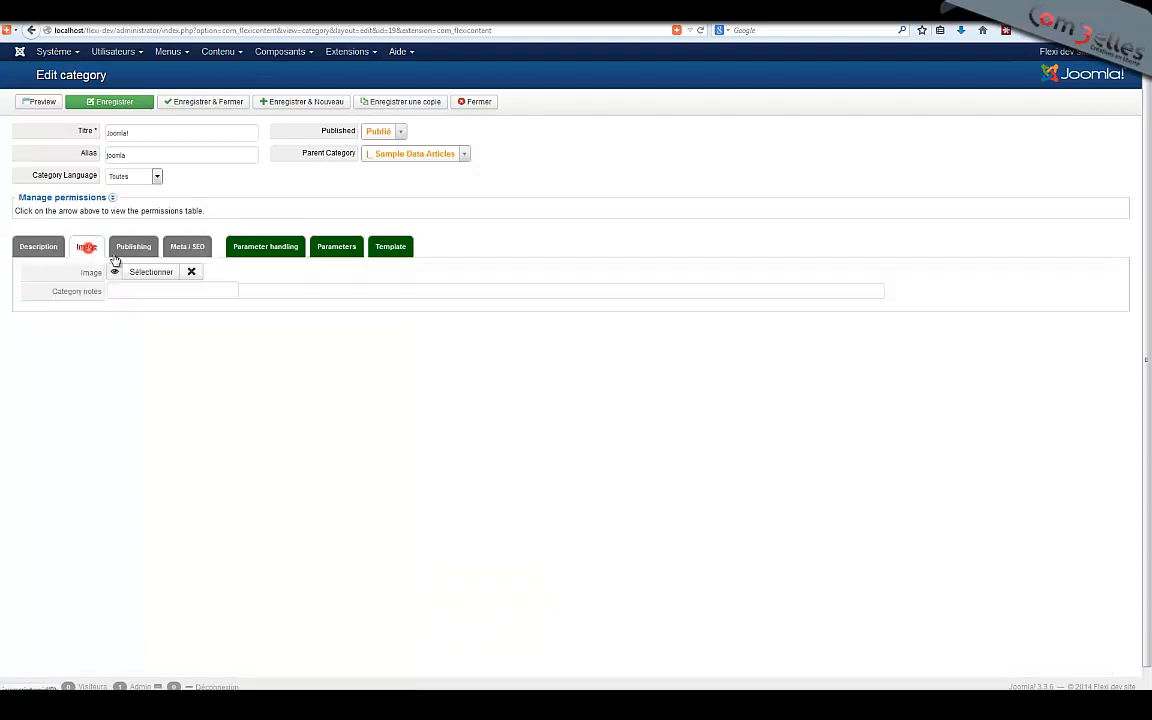
click(133, 246)
click(200, 248)
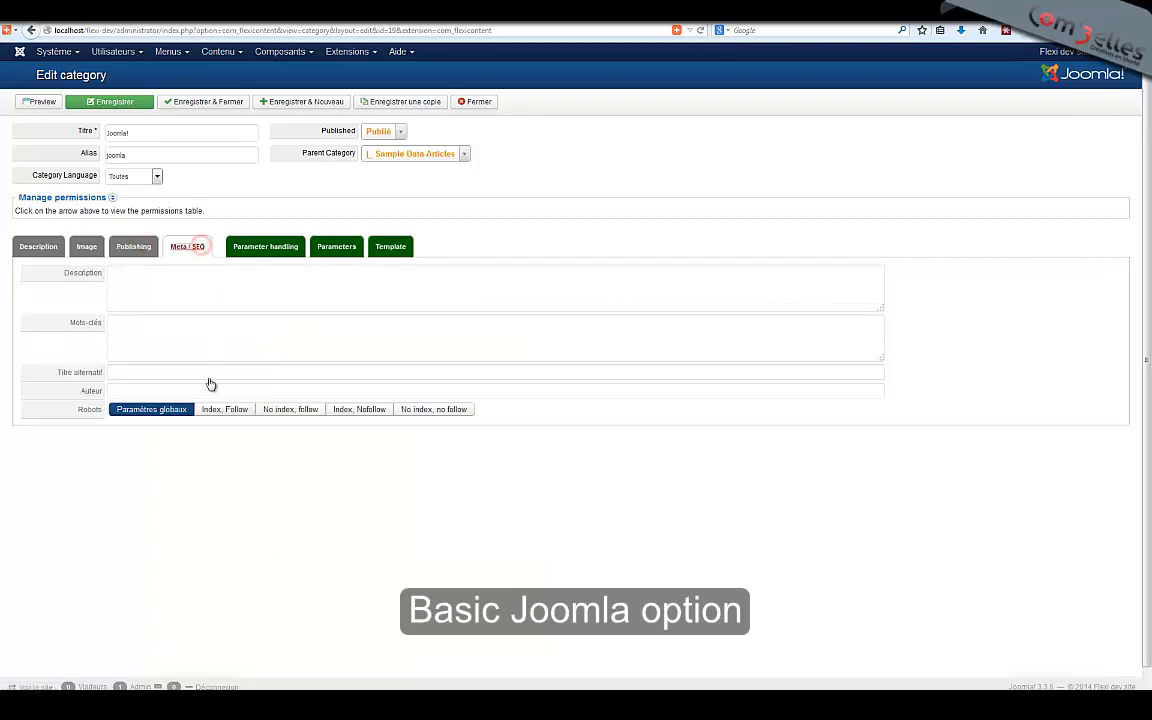
click(41, 248)
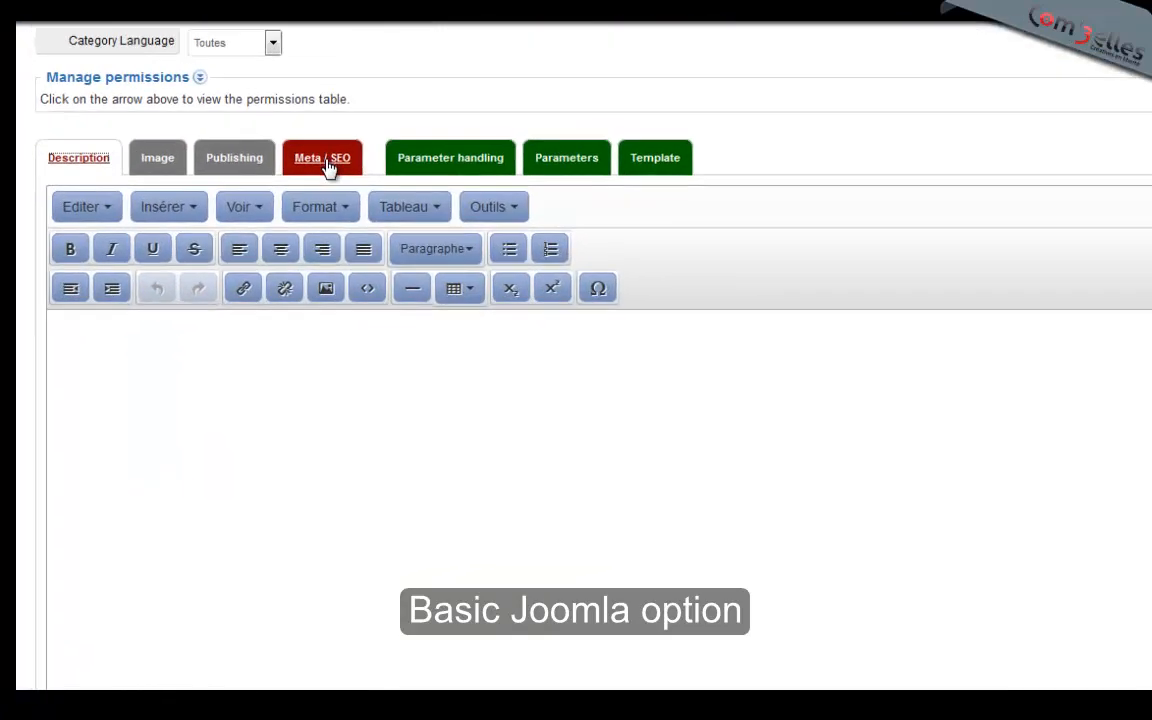
Examine the category's parameter handling choices for copying parameters from another category and inheriting parameters.
click(528, 116)
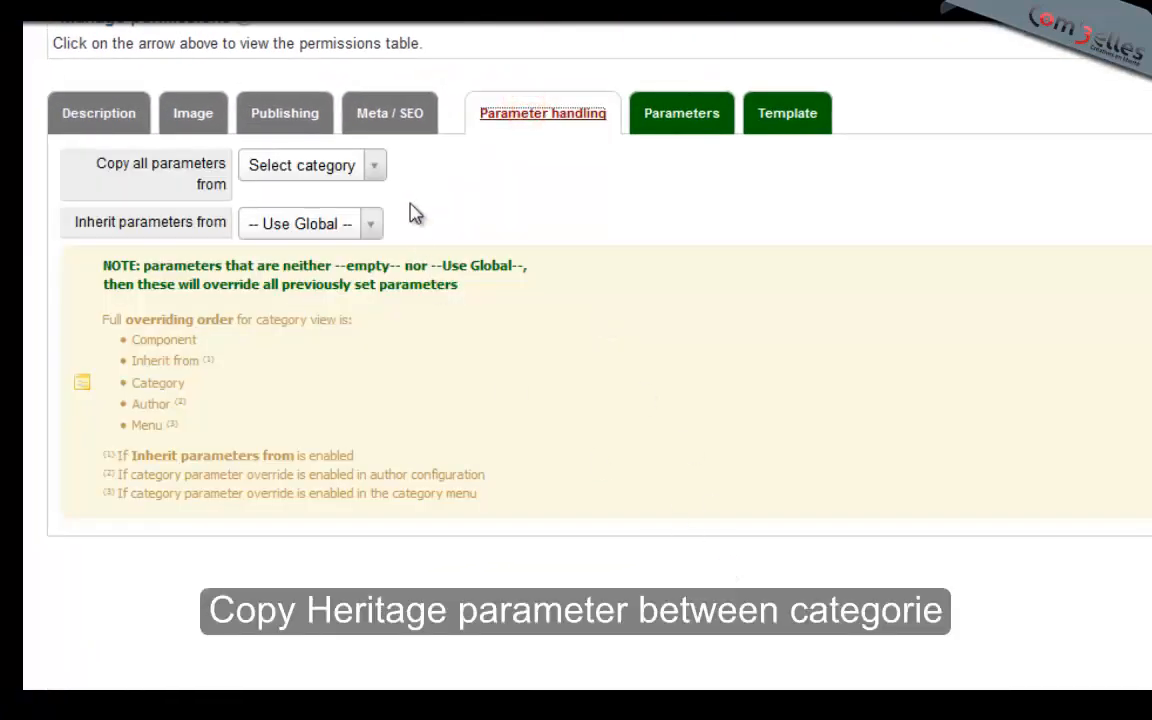
click(374, 170)
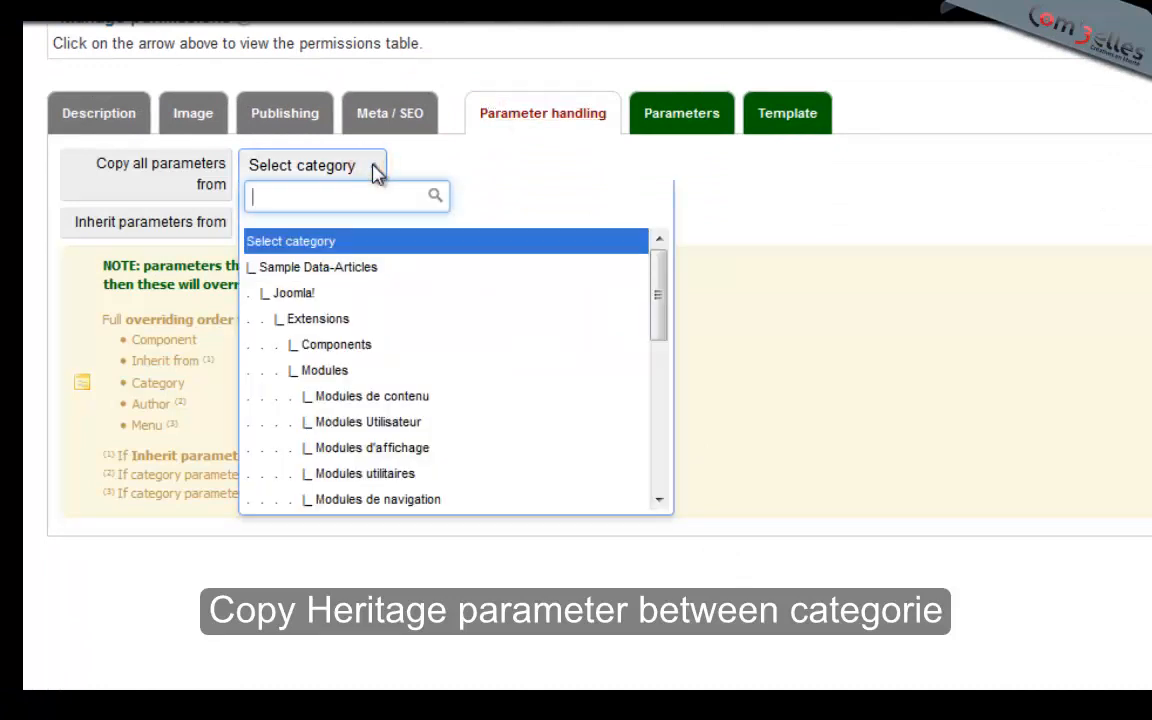
click(374, 166)
click(379, 225)
click(379, 225)
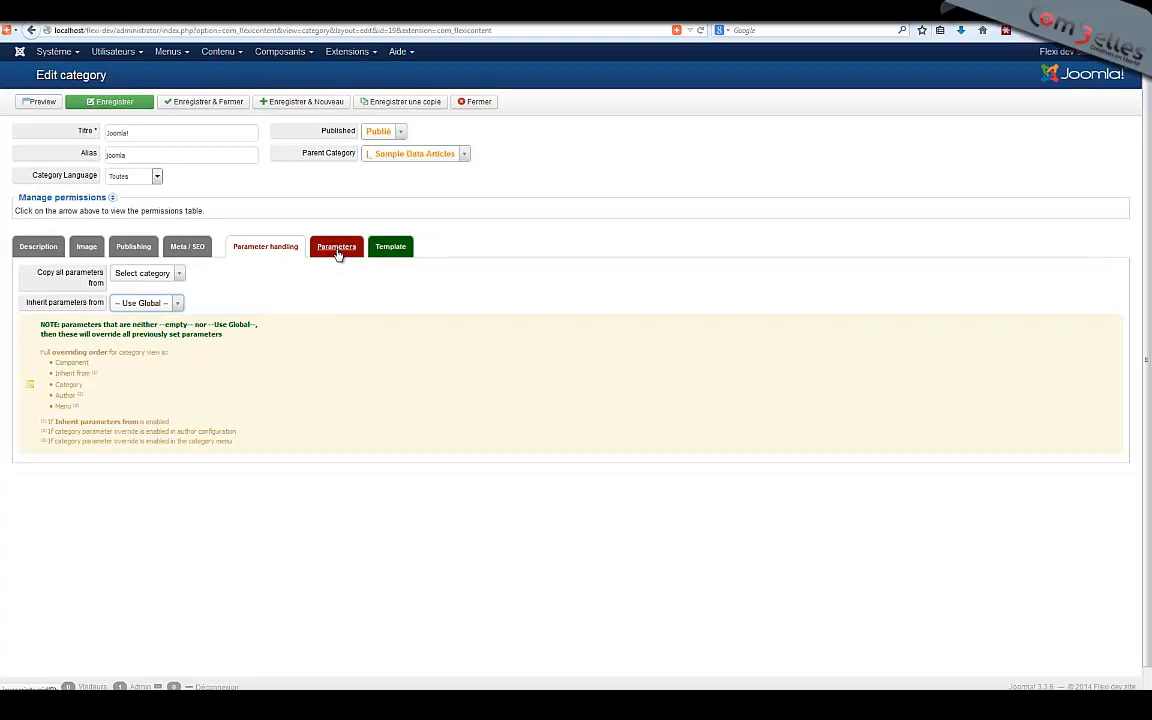
Examine the category's info and options parameters together with its sub-category and peer-category display parameters.
click(337, 250)
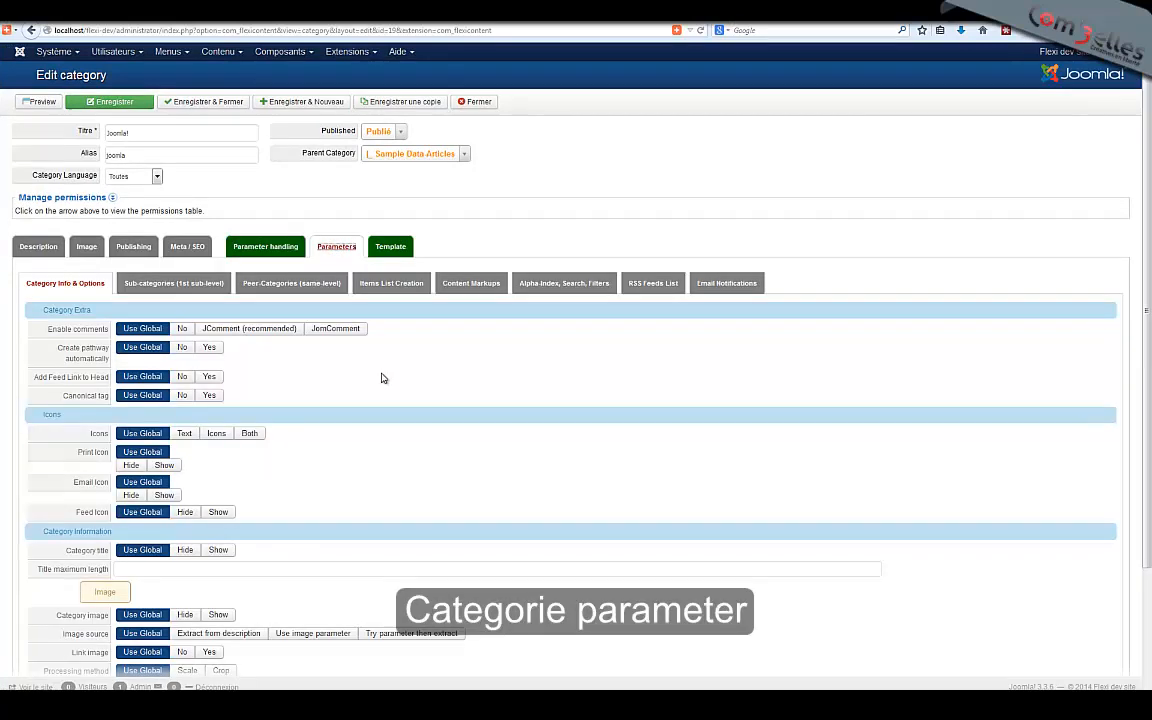
scroll(301, 442, down, 3)
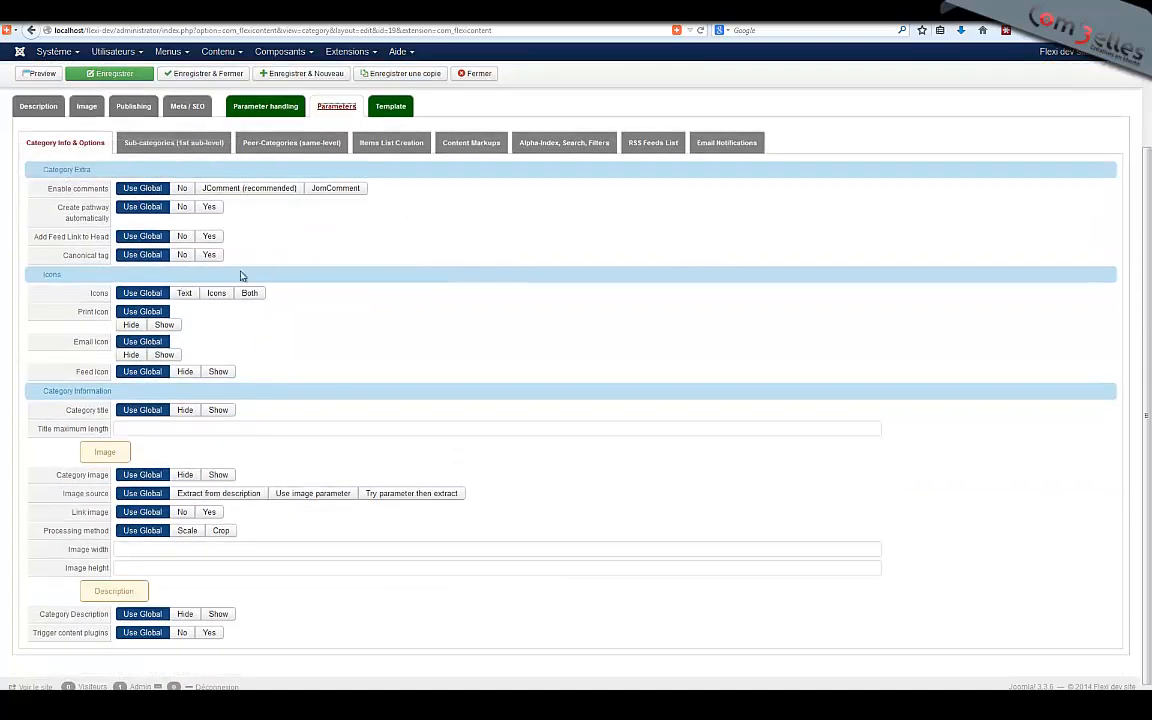
scroll(226, 412, up, 3)
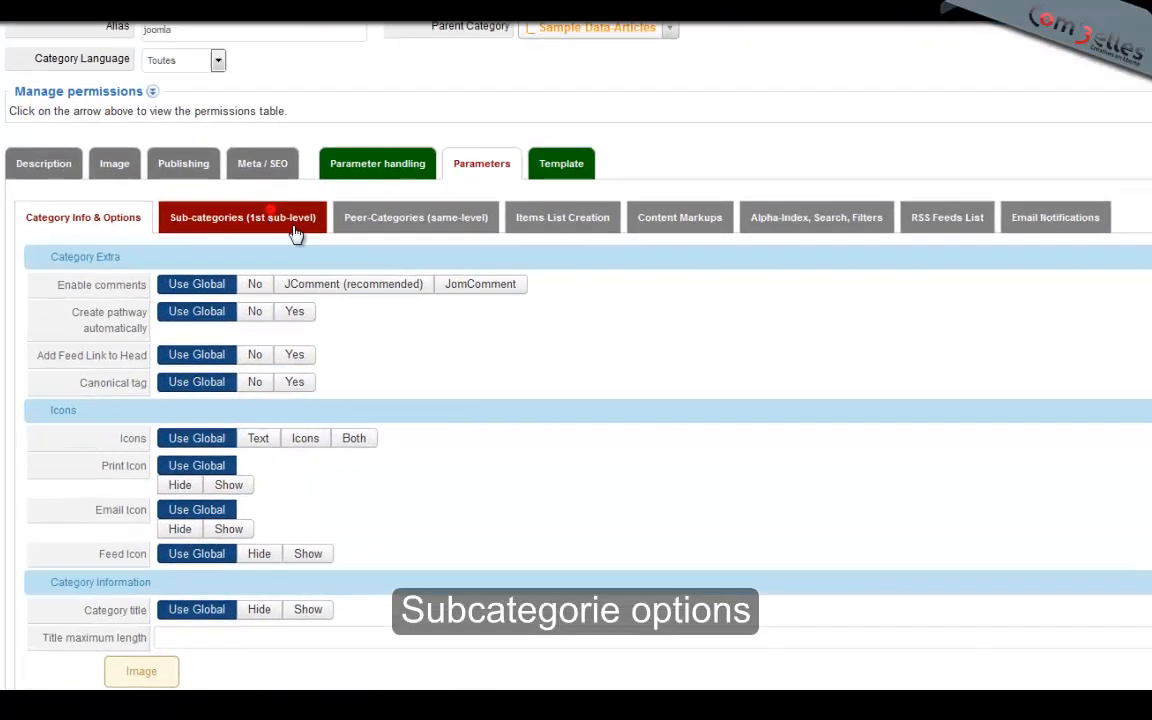
click(194, 270)
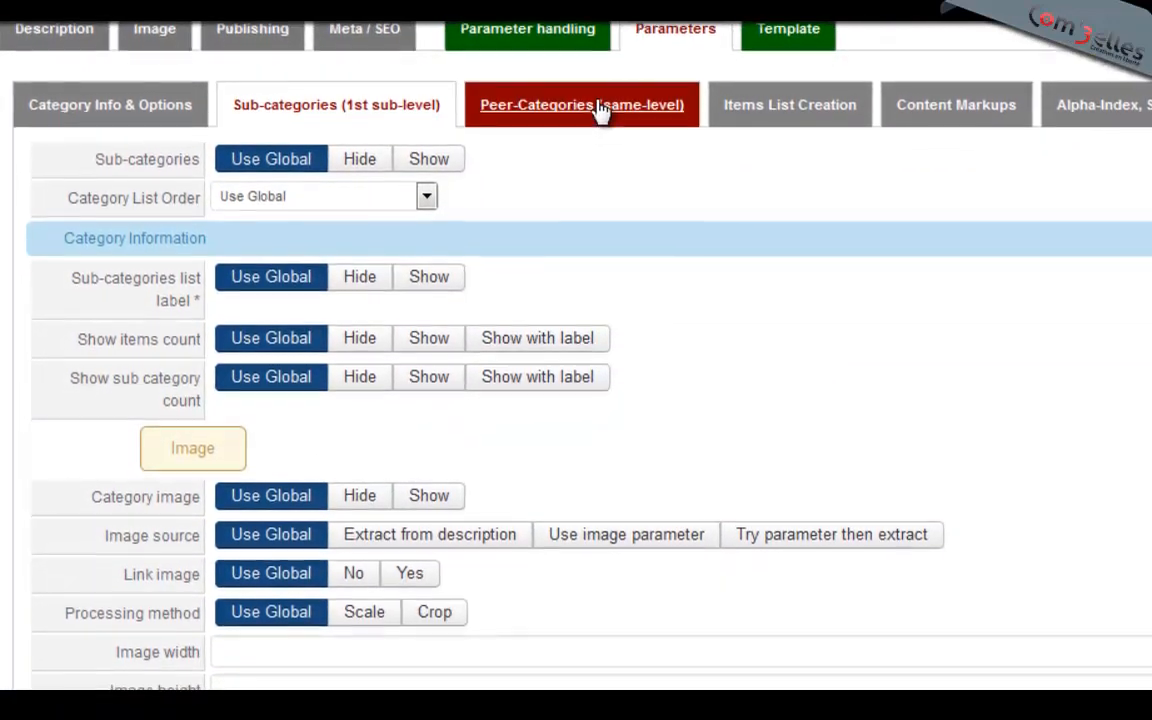
click(595, 110)
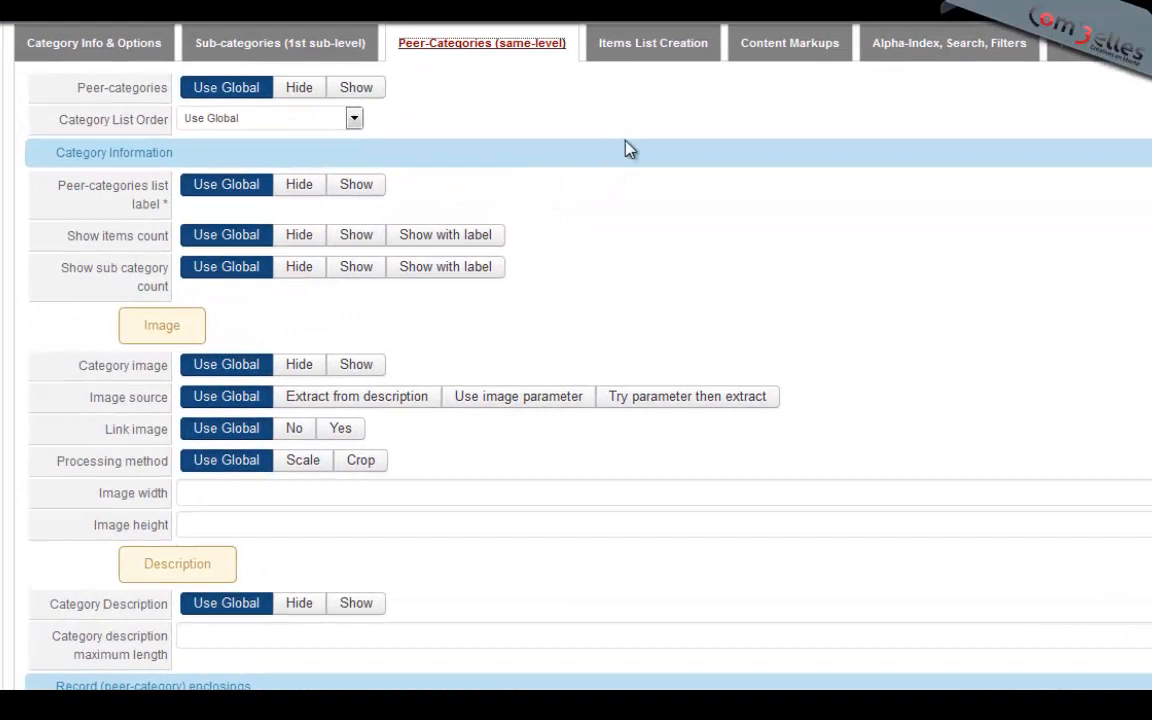
Examine the category's items list creation parameters and the available level 1 item ordering choices.
click(672, 55)
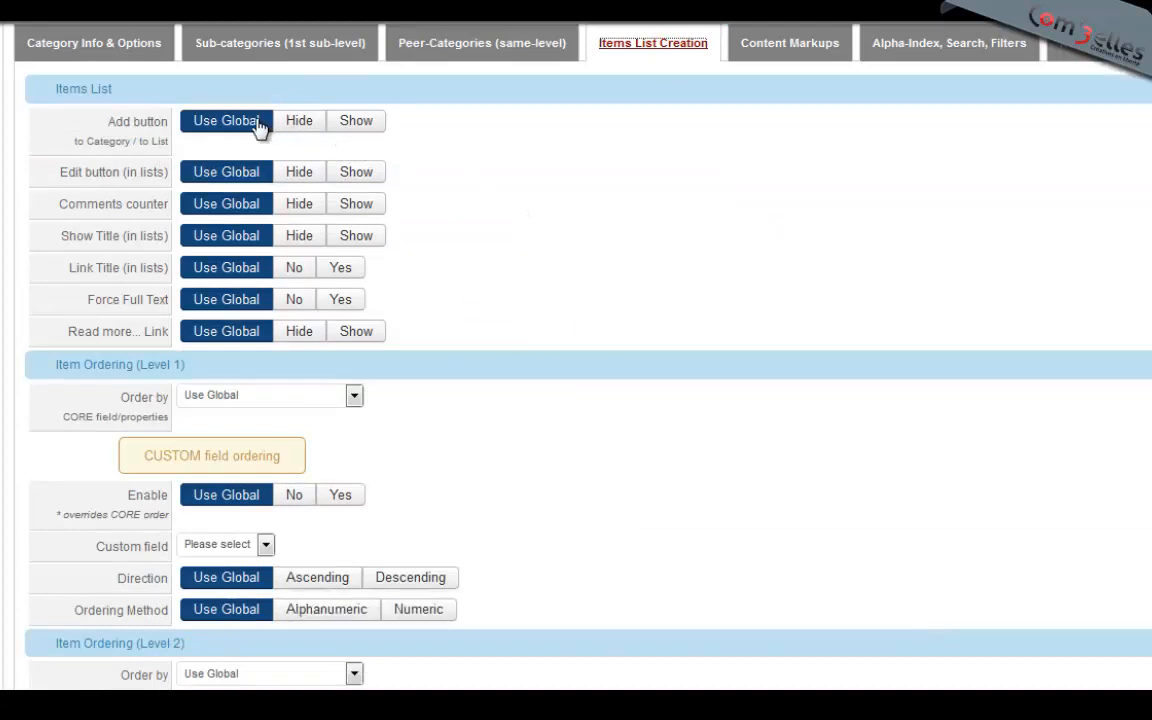
scroll(460, 330, down, 3)
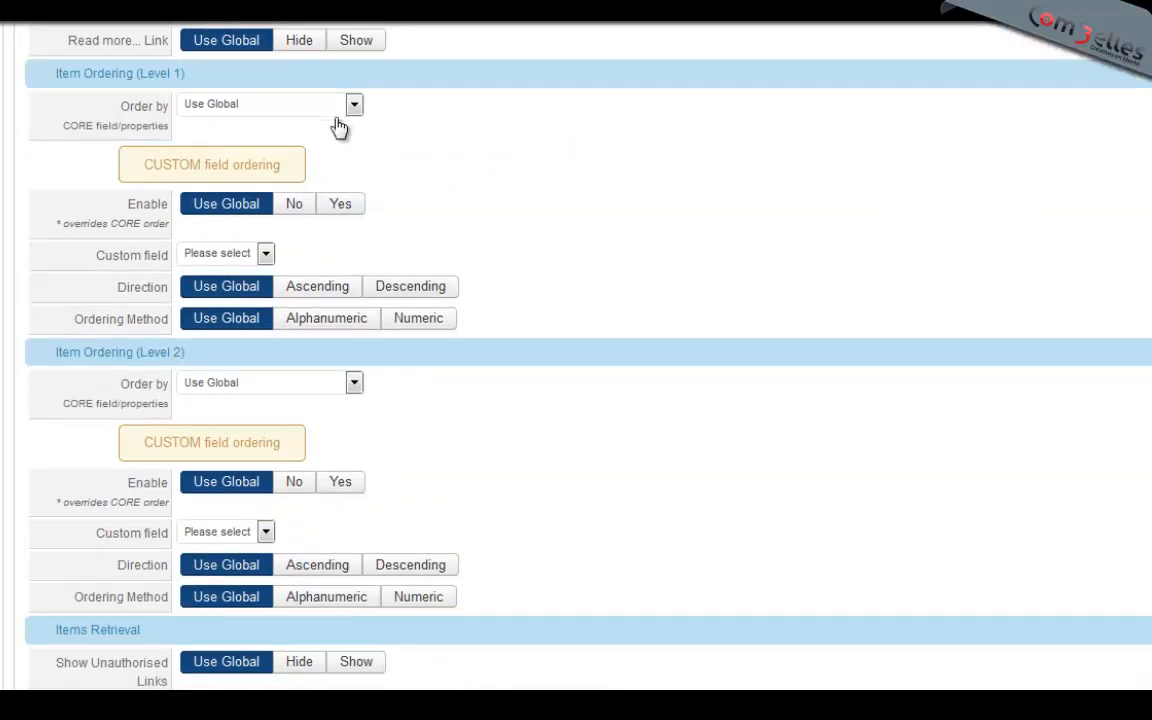
click(345, 106)
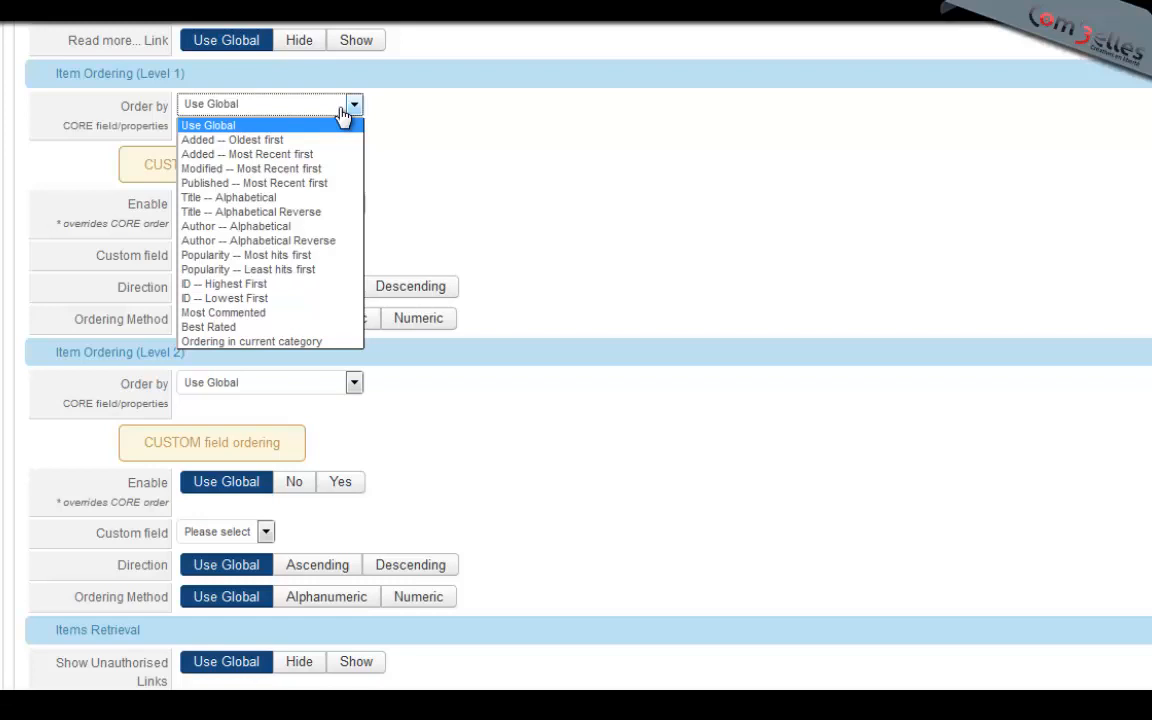
click(403, 106)
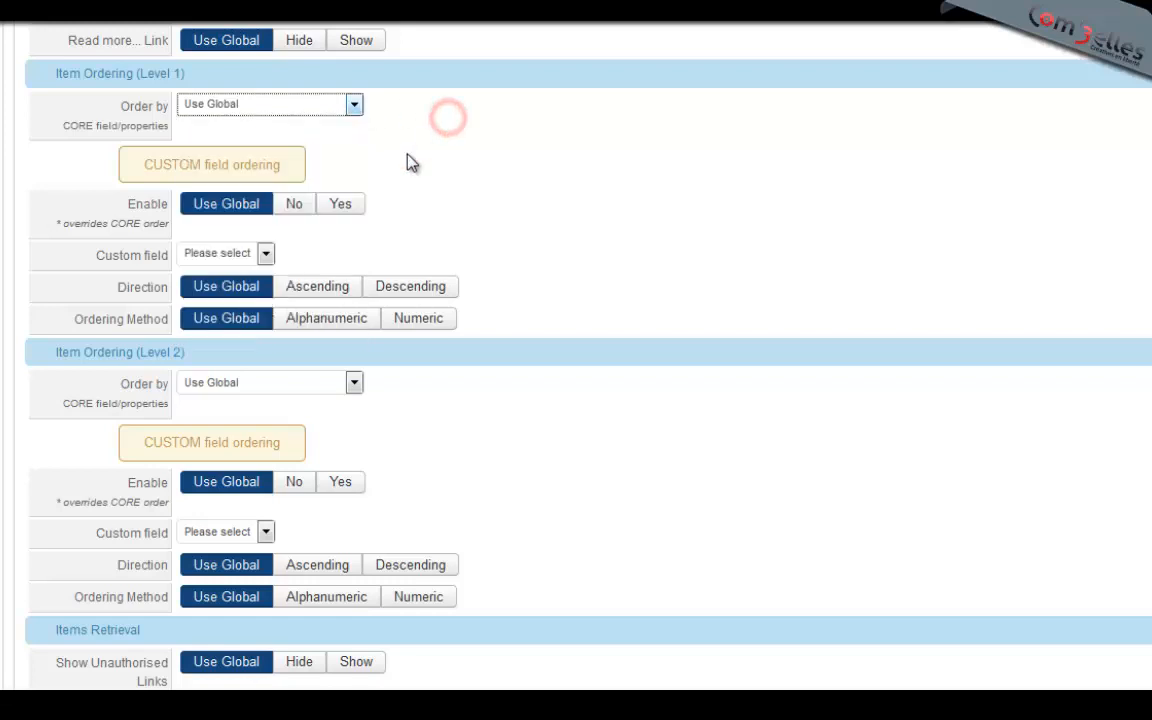
Try enabling level 1 custom field ordering, check the custom field choices, and restore the Use Global setting.
mouse_move(133, 225)
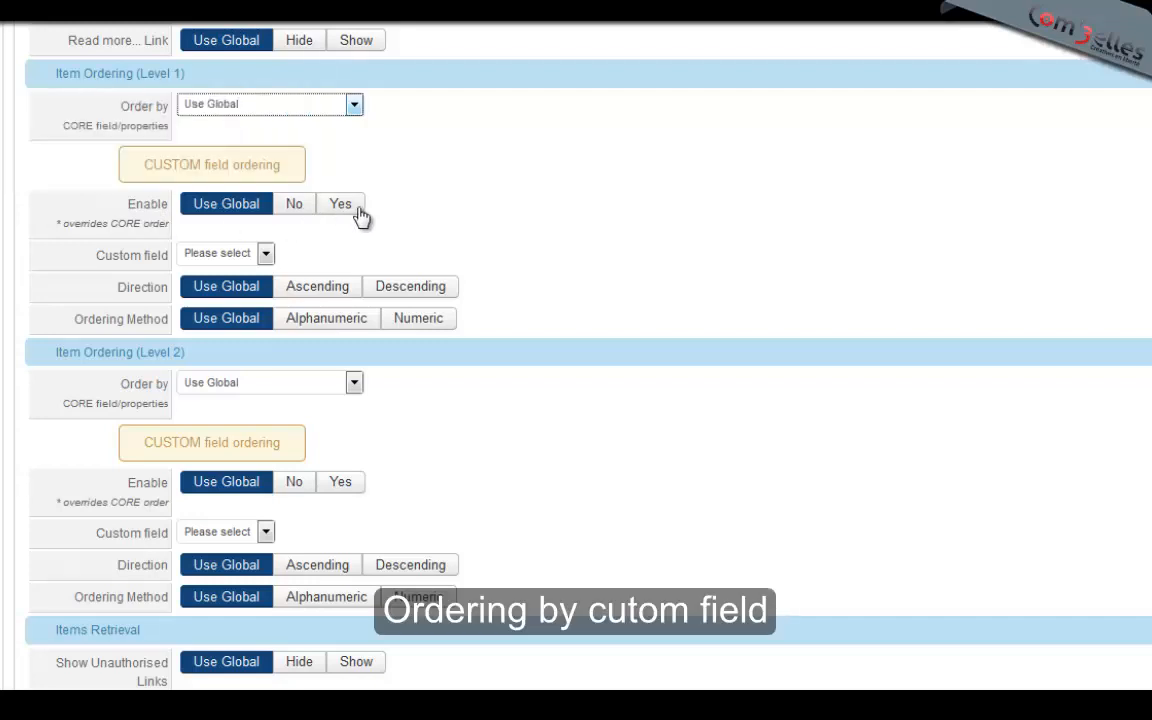
click(341, 204)
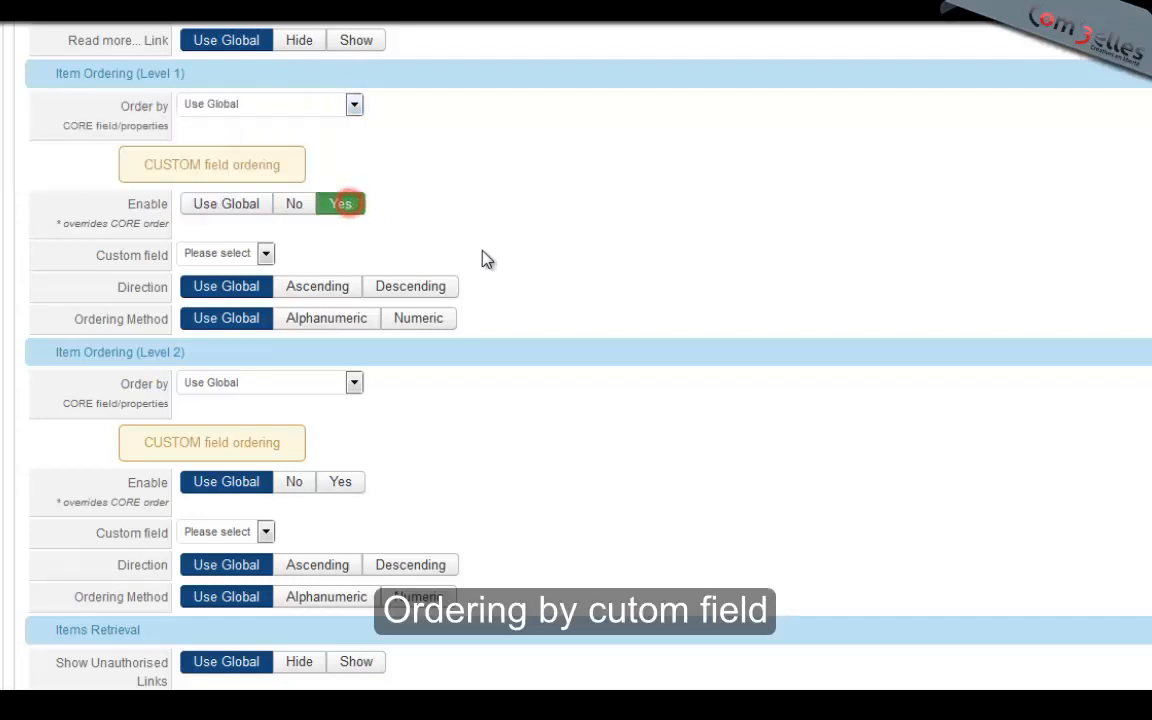
click(262, 252)
click(266, 253)
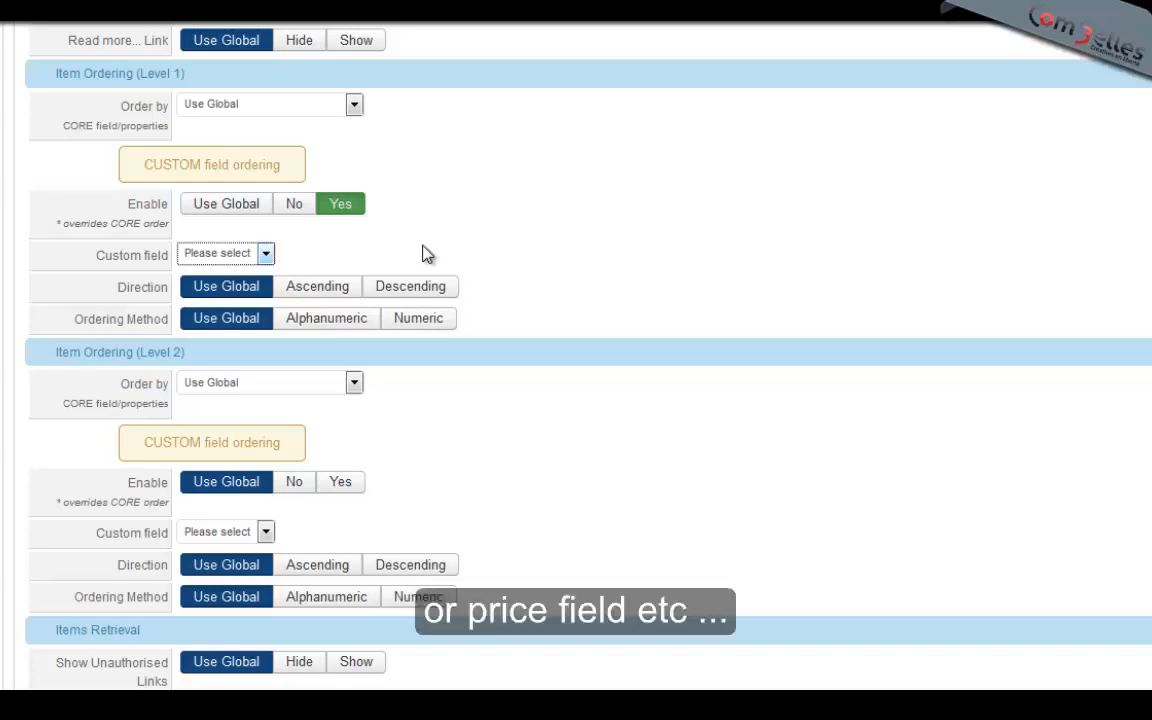
click(238, 203)
Examine the level 2 ordering, items retrieval, pagination and frontend override settings of the items list.
scroll(352, 493, down, 2)
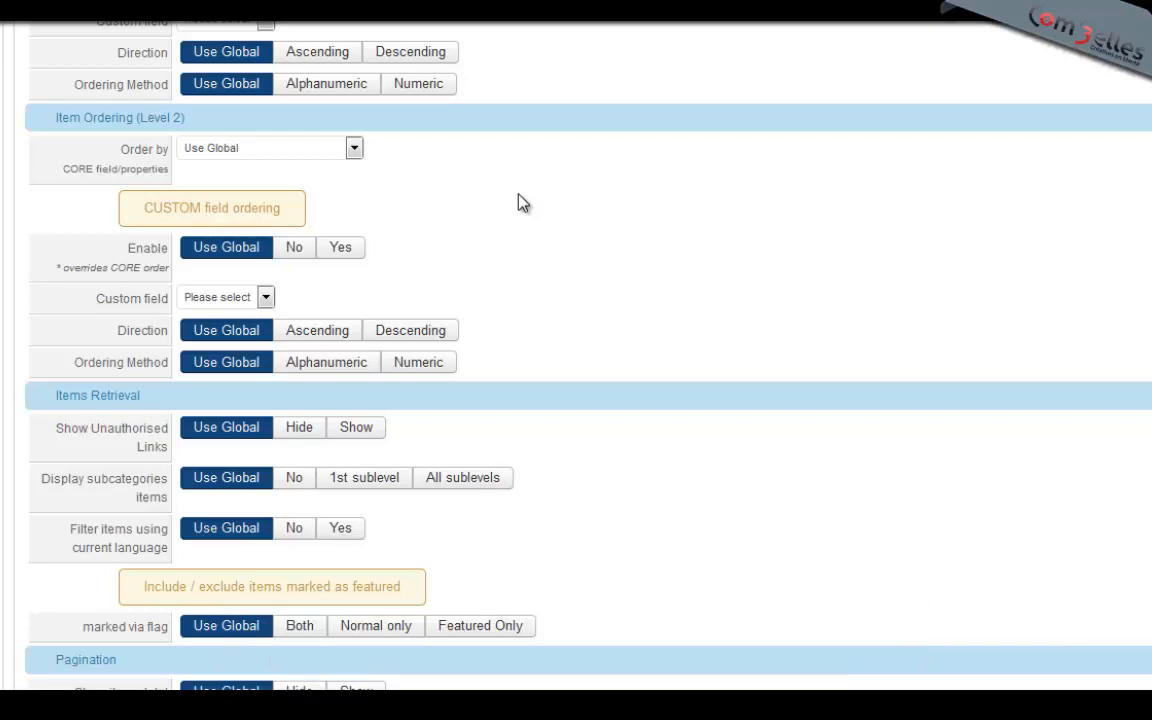
scroll(625, 267, down, 3)
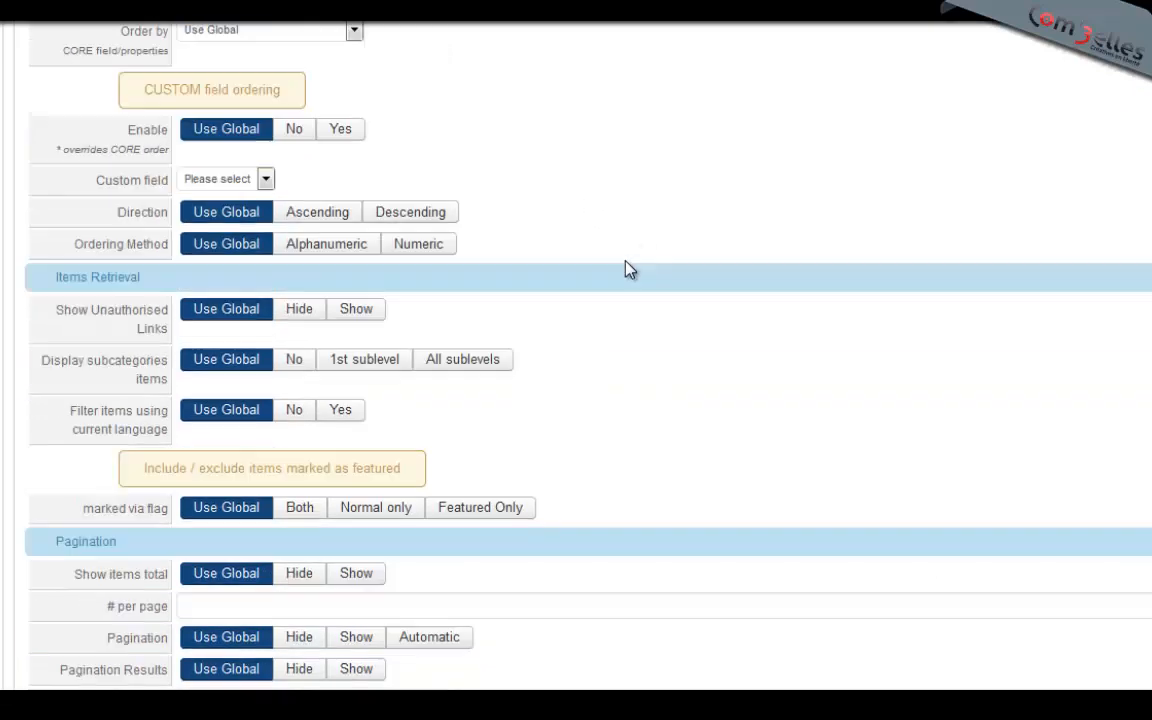
scroll(575, 312, down, 5)
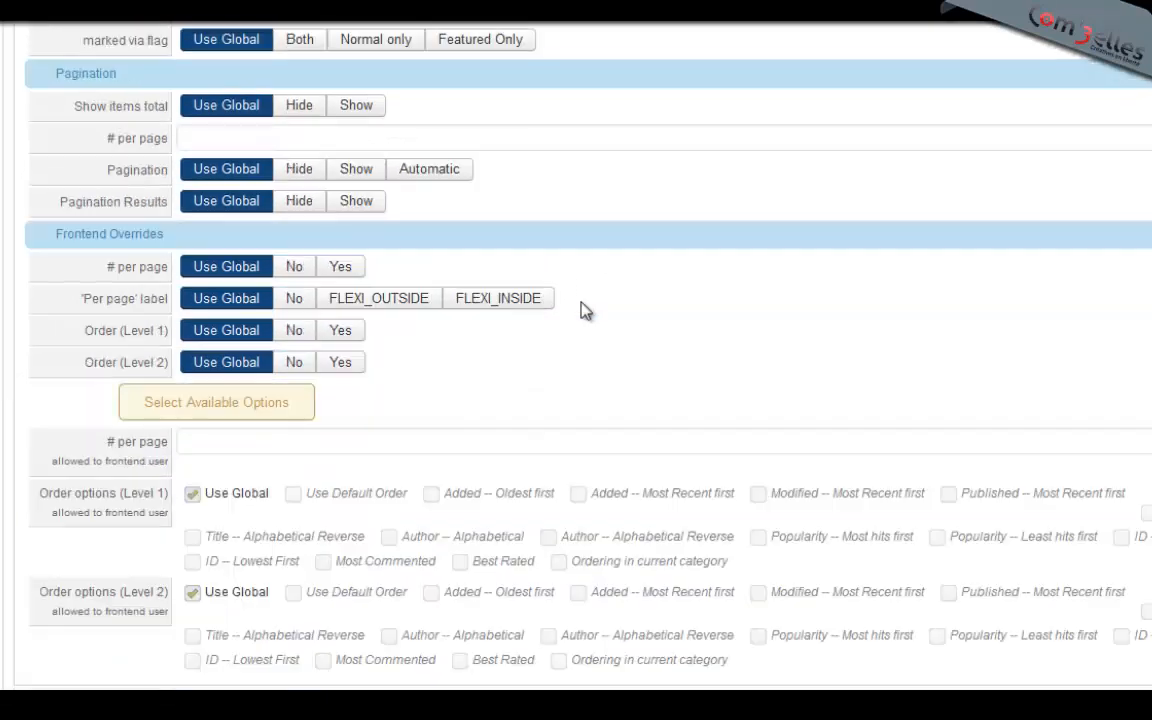
click(219, 132)
mouse_move(145, 152)
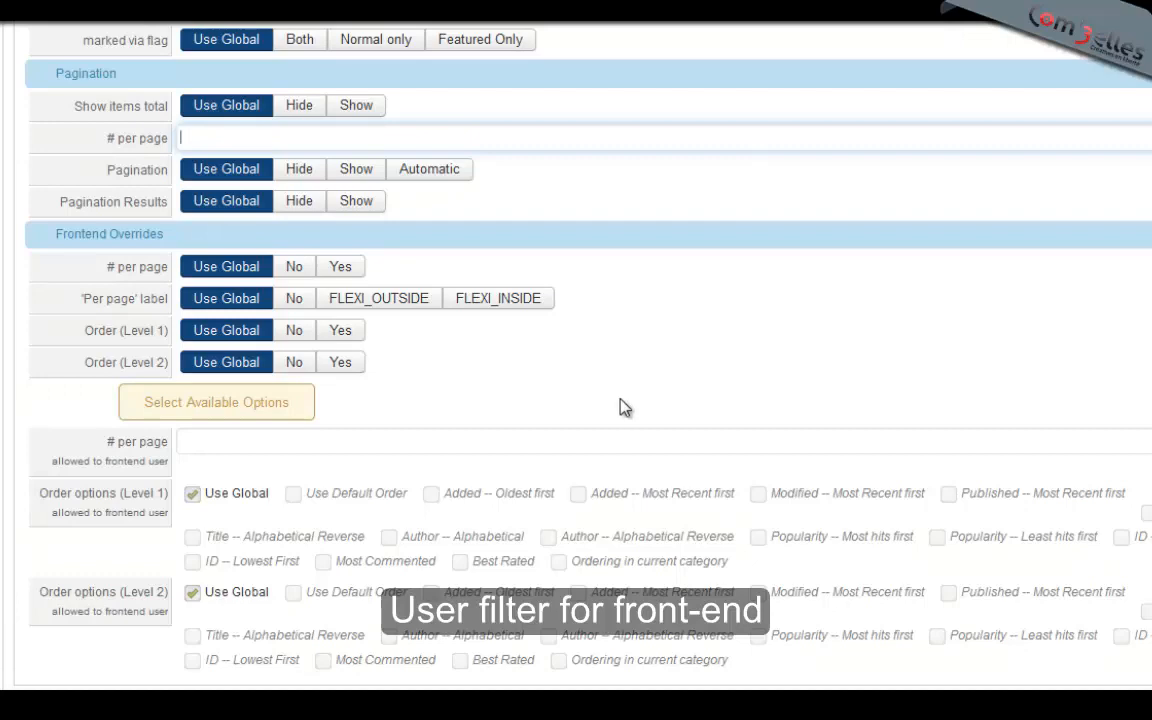
scroll(620, 407, up, 15)
Examine the category's content markup parameters and its text search, field filter and alpha index settings.
click(762, 45)
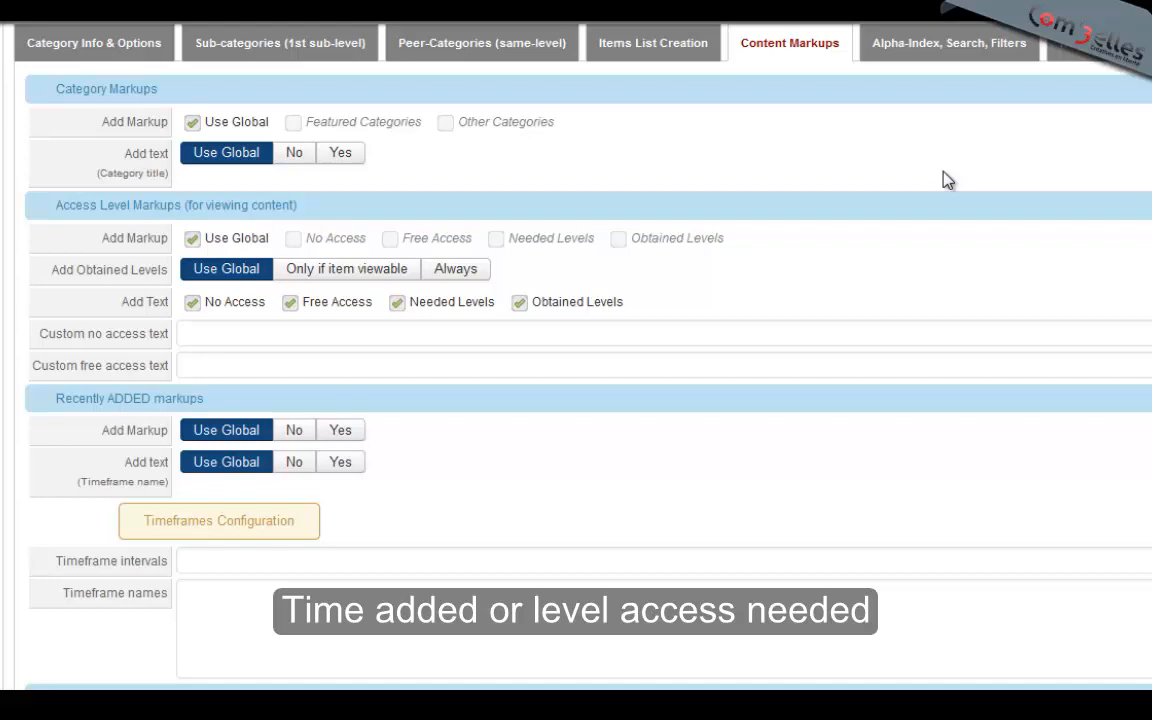
click(955, 43)
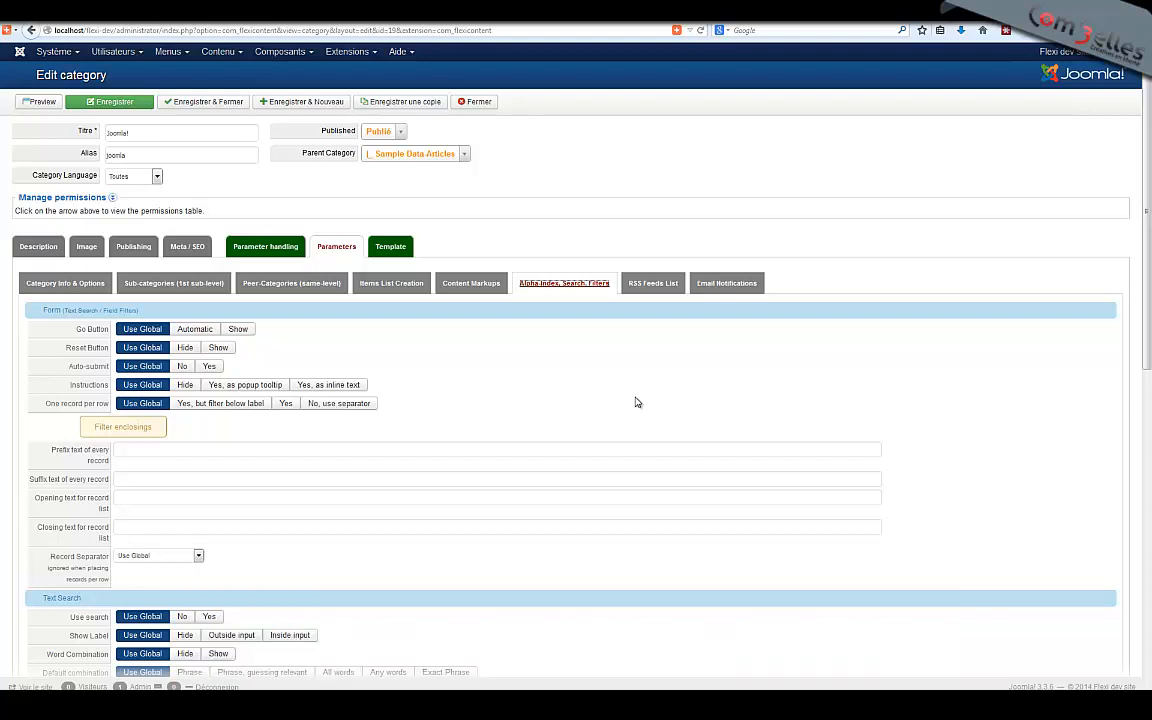
scroll(424, 386, down, 6)
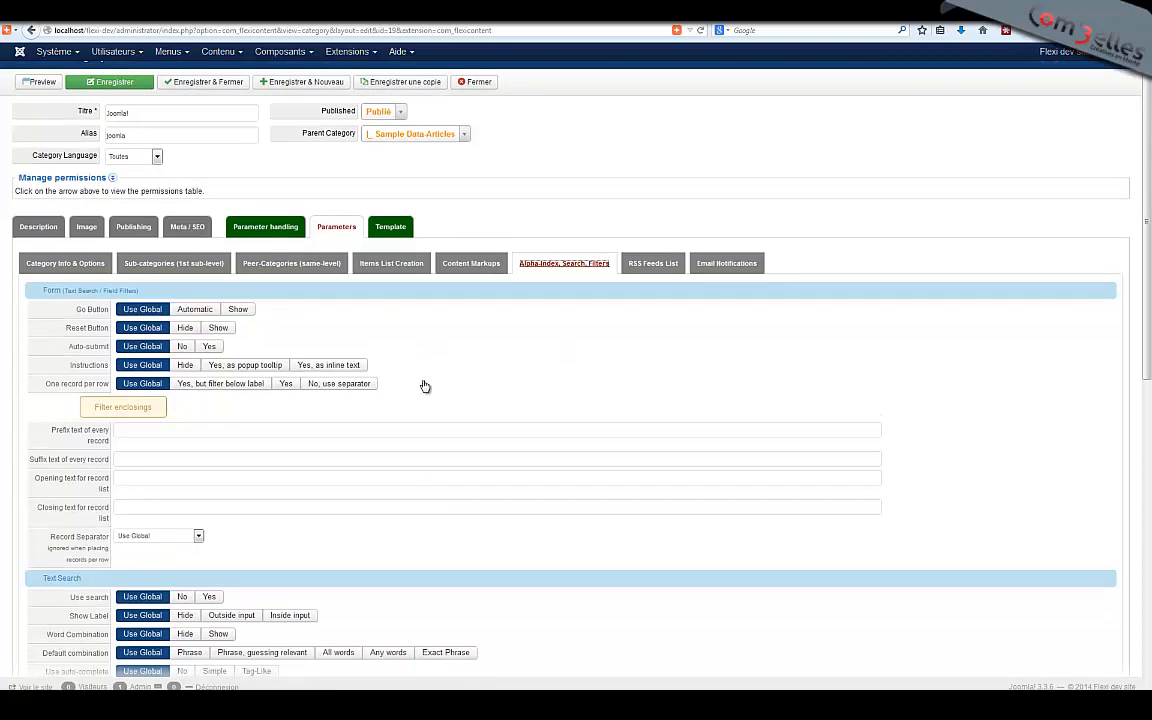
scroll(424, 386, down, 2)
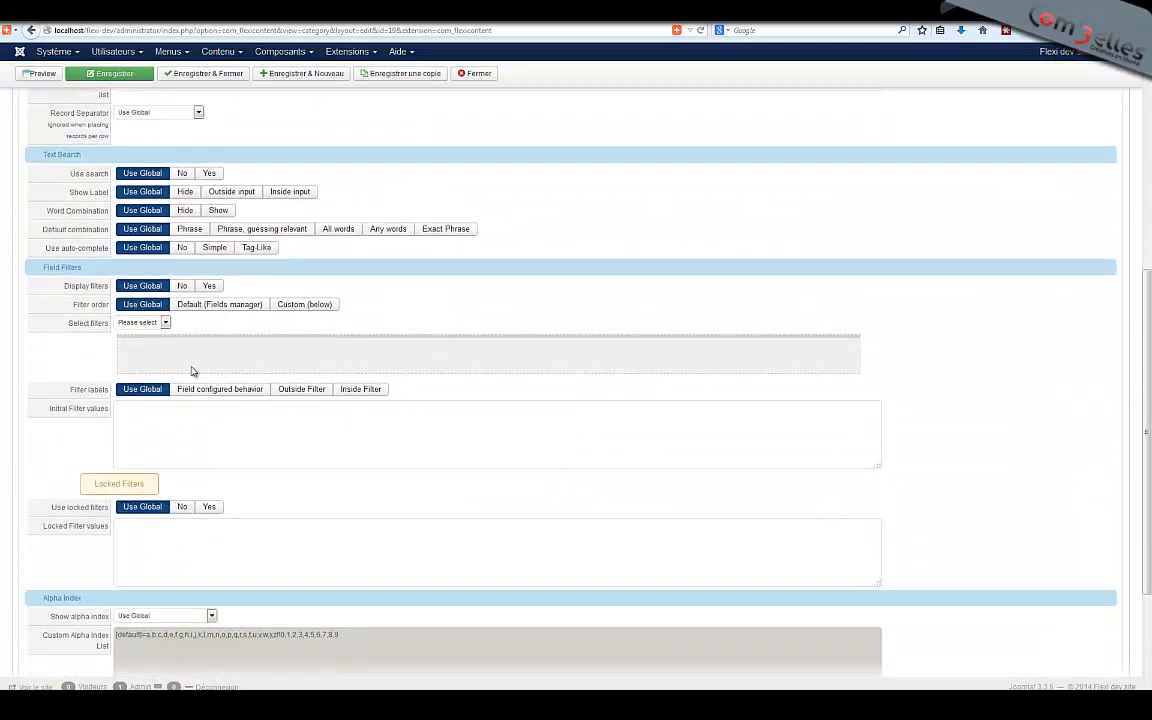
click(166, 321)
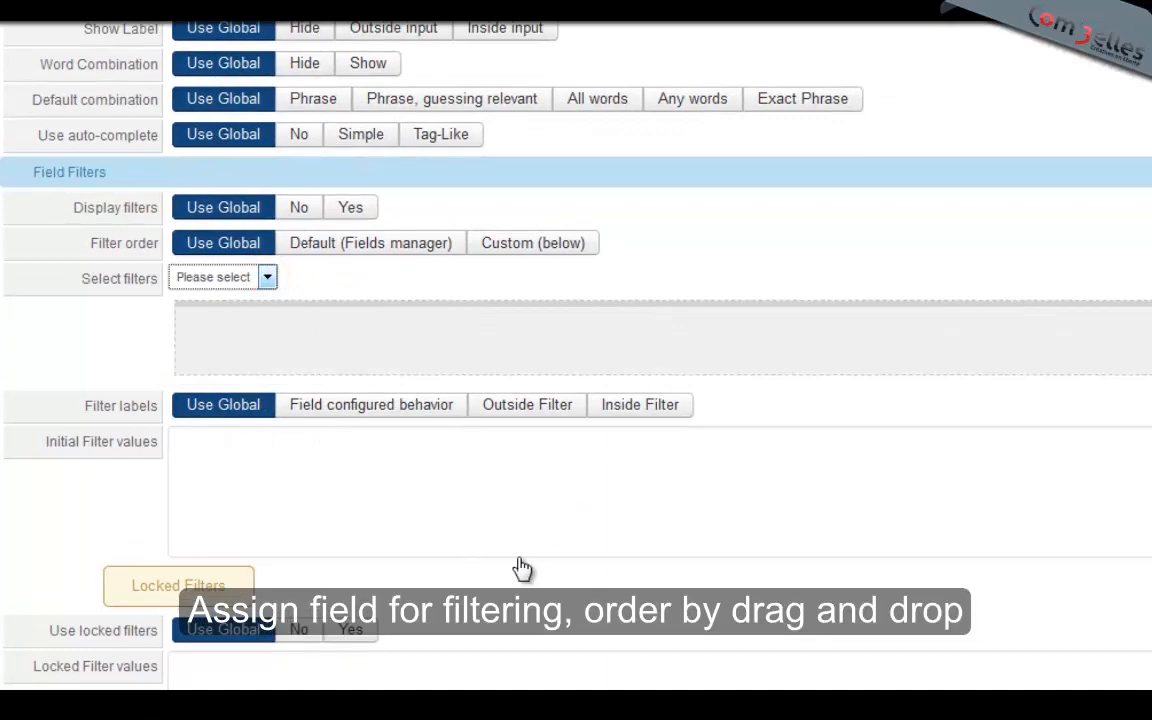
scroll(626, 545, down, 3)
scroll(626, 545, up, 10)
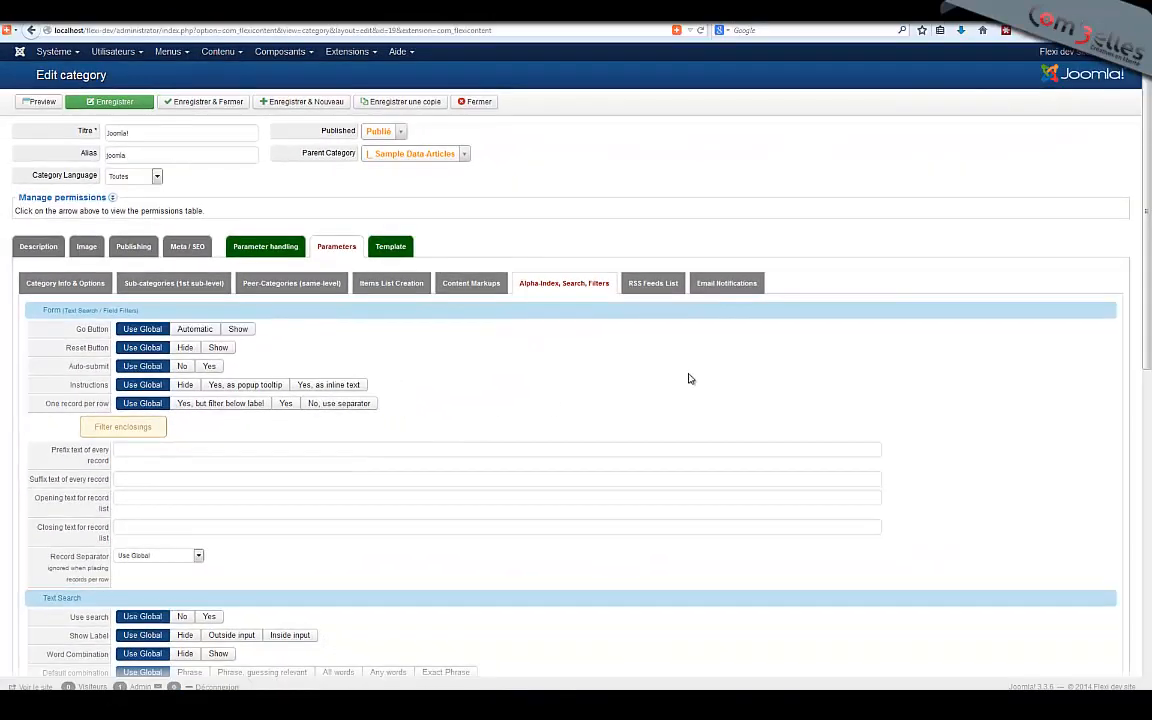
Examine the category's RSS feed parameters and its email notification settings for new and updated content.
click(653, 283)
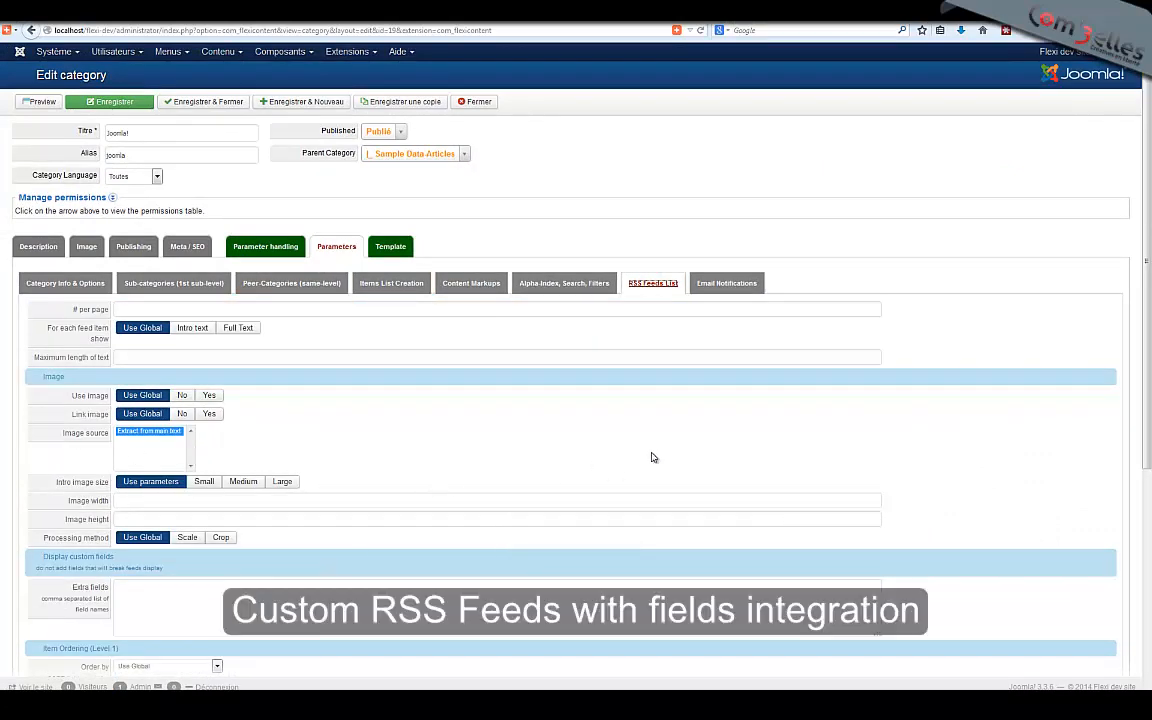
click(735, 287)
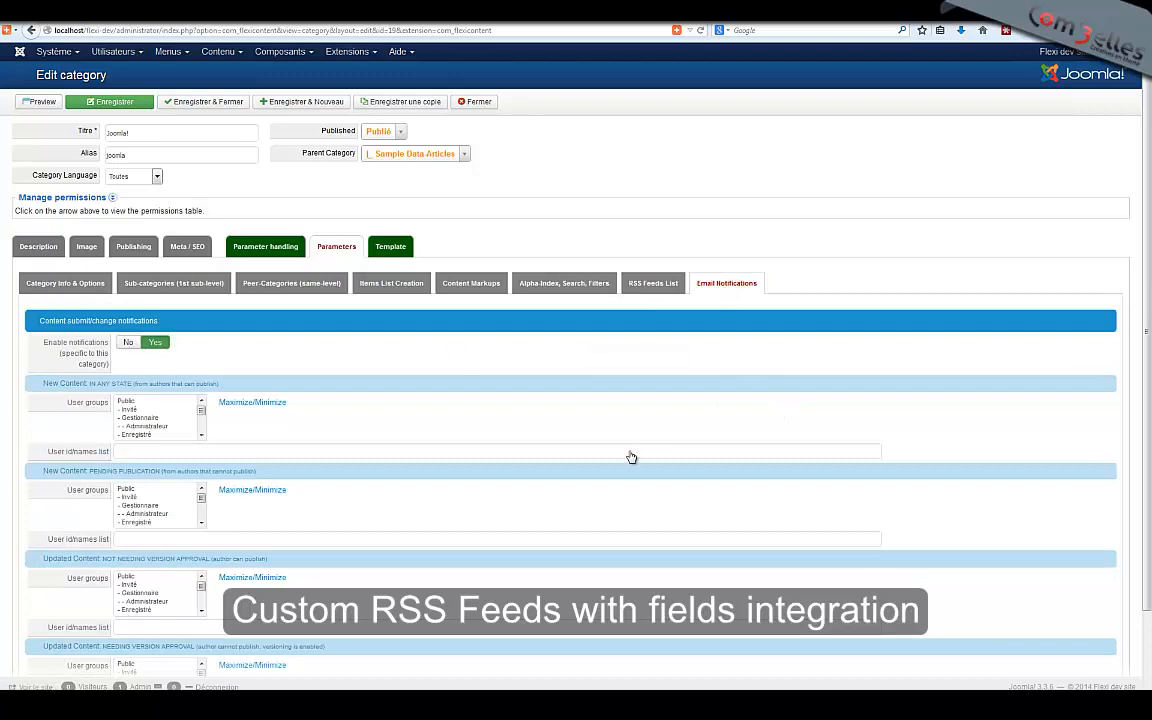
scroll(630, 460, down, 2)
scroll(630, 463, up, 2)
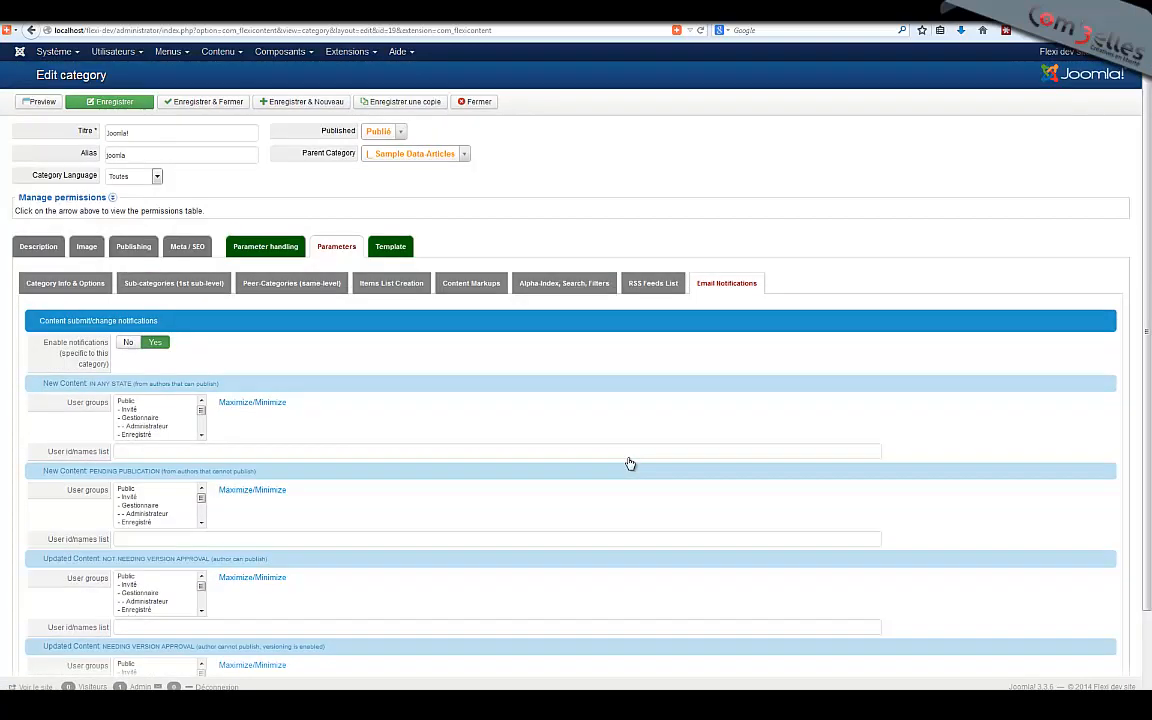
Save the Joomla! category, preview it on the front end, and examine its sub-category and peer-category listings.
click(67, 284)
click(38, 246)
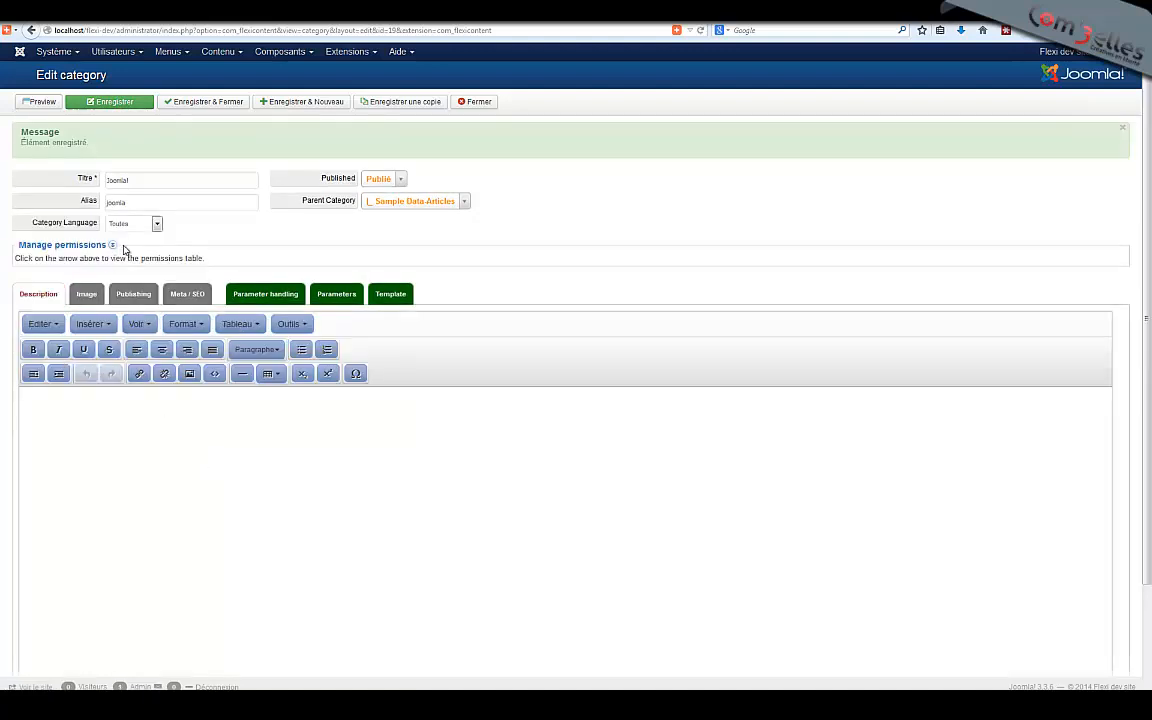
click(40, 104)
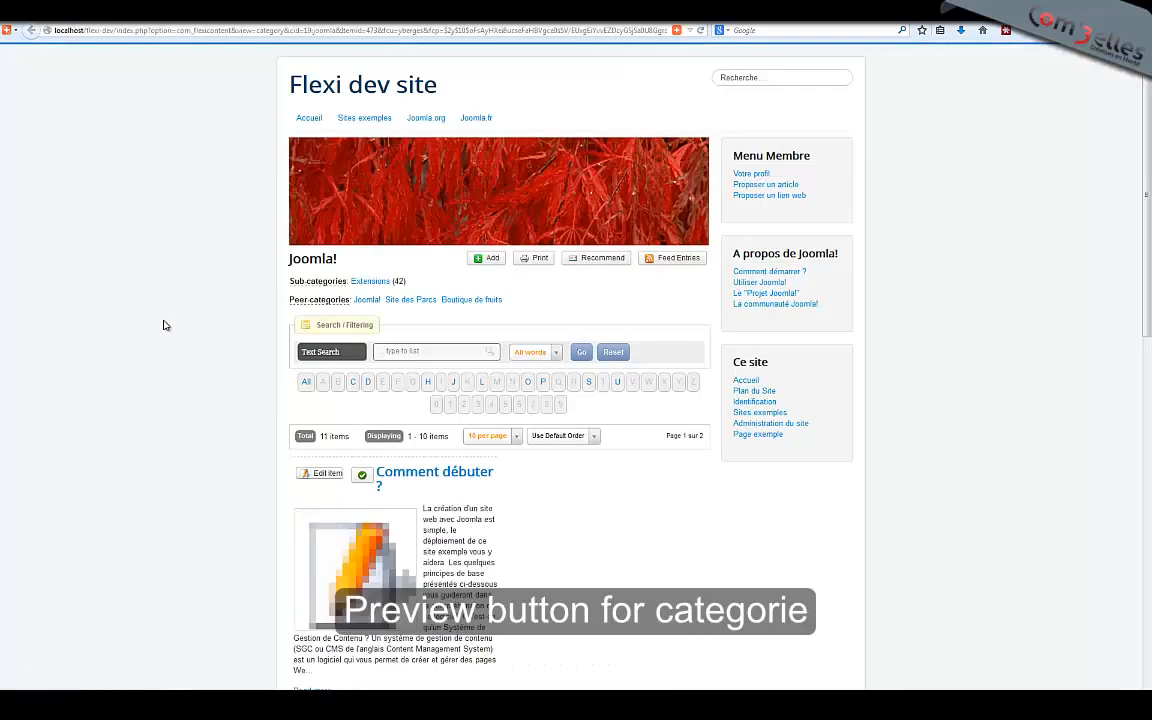
click(155, 378)
scroll(220, 405, down, 1)
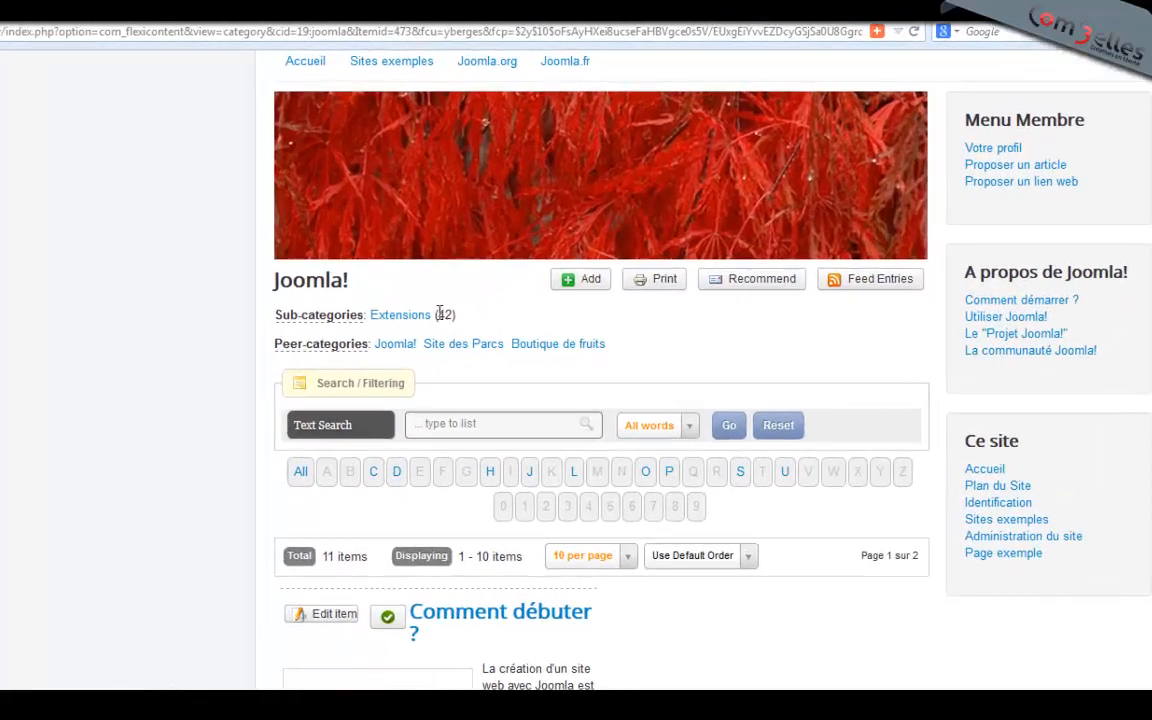
double_click(400, 212)
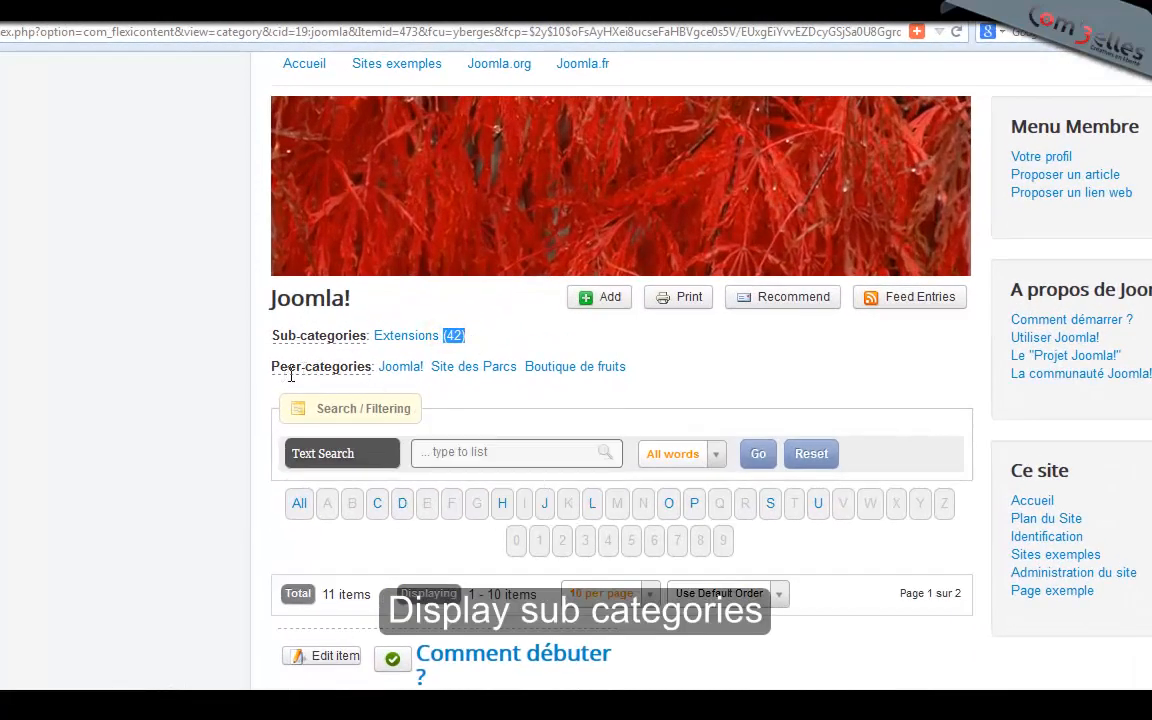
Enter "déb" in the Joomla! category's text search and look through the autosuggested words.
click(504, 452)
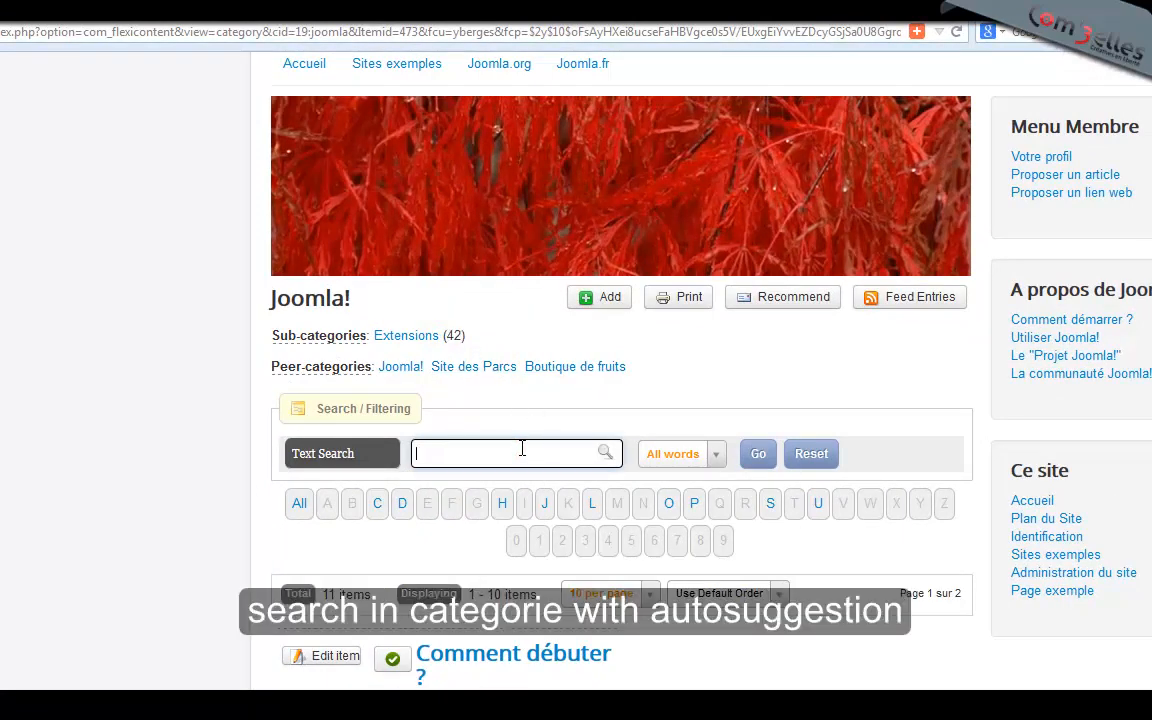
text(déb)
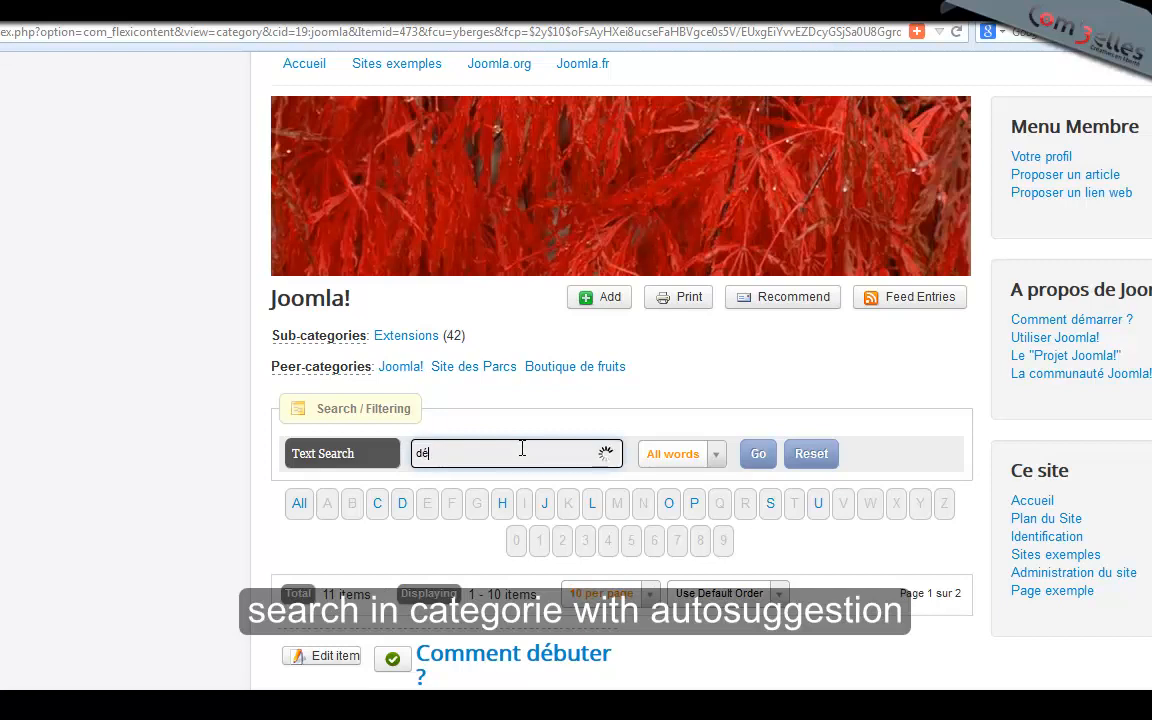
key(Down)
key(Down)
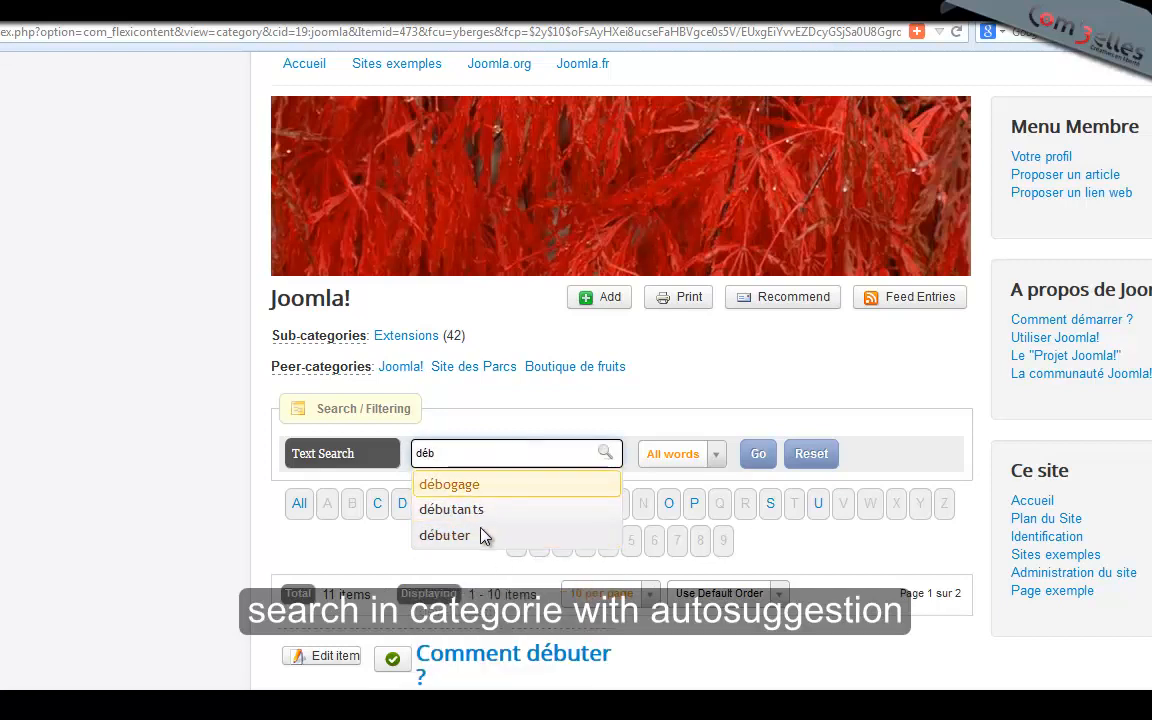
Run the category search for "déb" with the All words matching mode and examine the matching items.
click(712, 455)
click(712, 455)
click(712, 455)
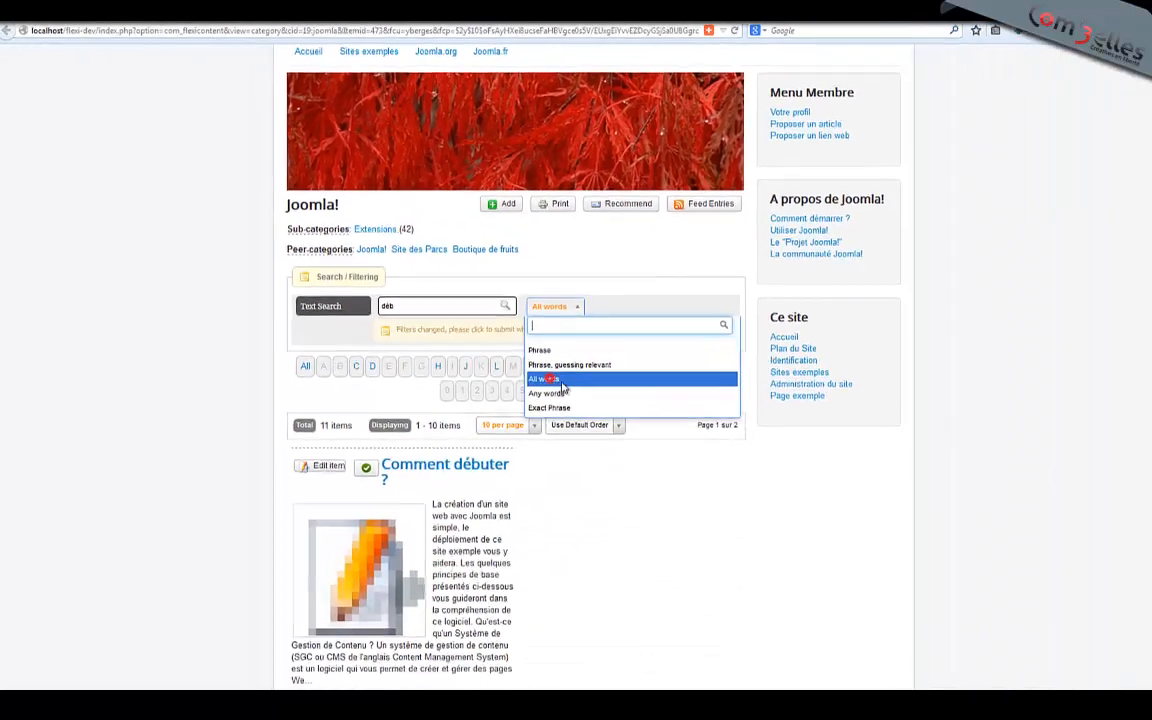
click(562, 382)
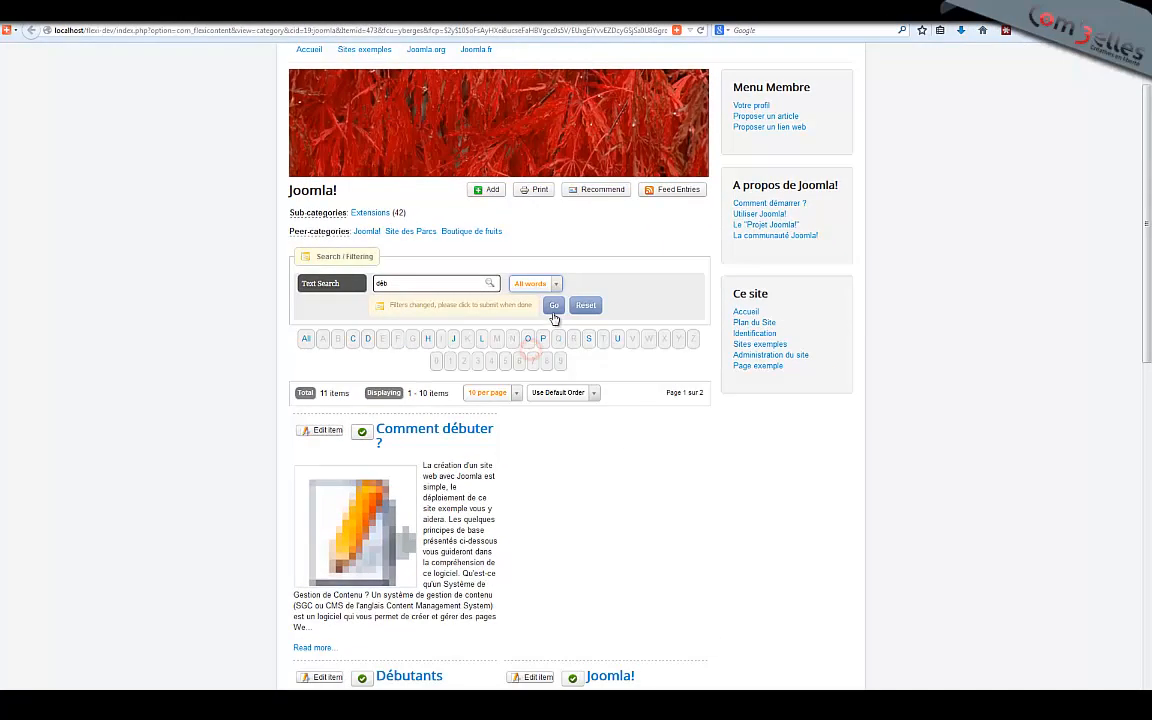
click(575, 330)
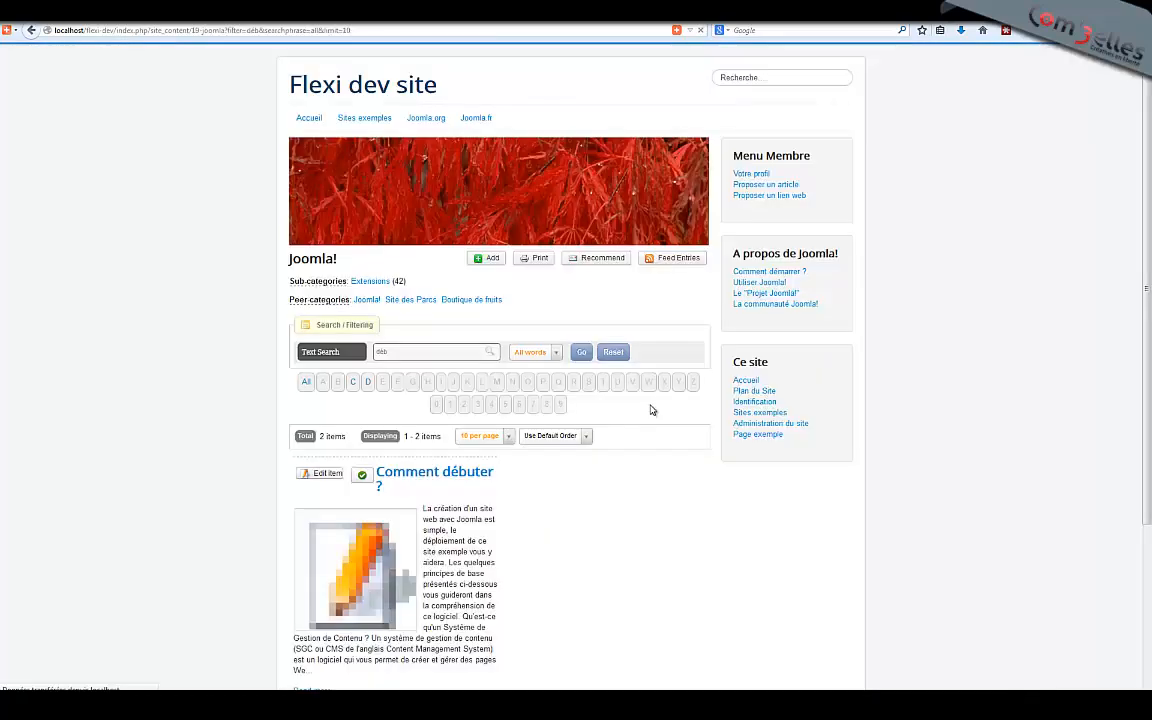
scroll(627, 505, down, 2)
scroll(381, 560, down, 2)
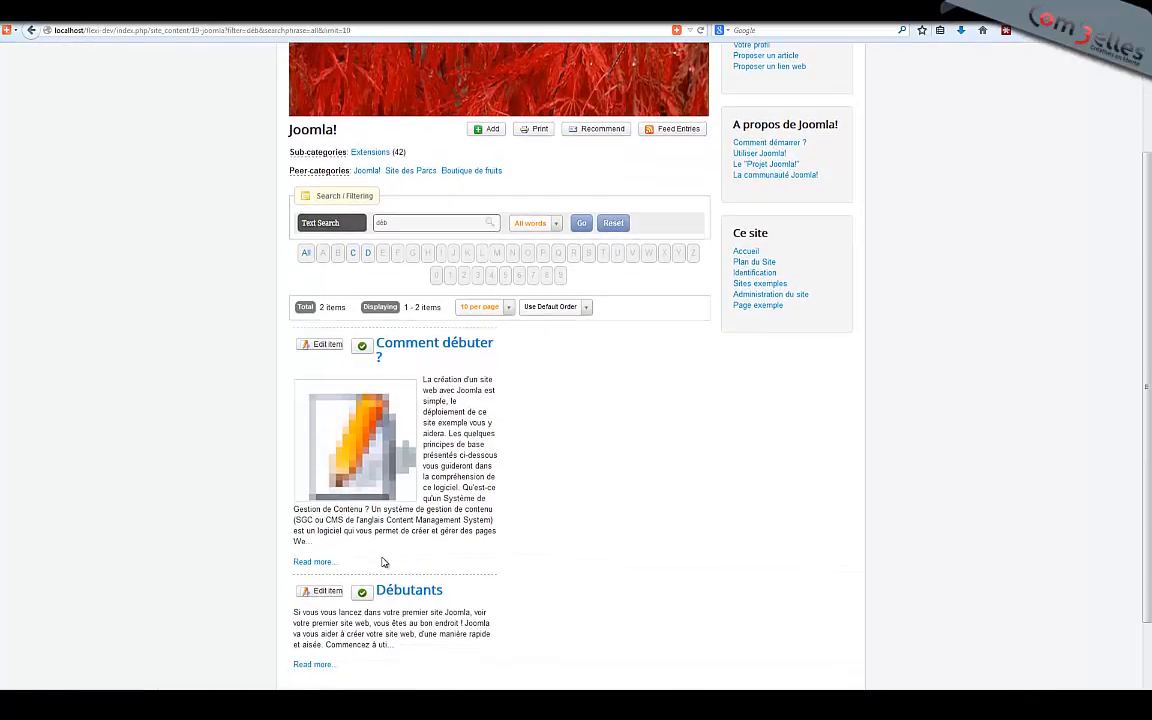
scroll(519, 422, up, 4)
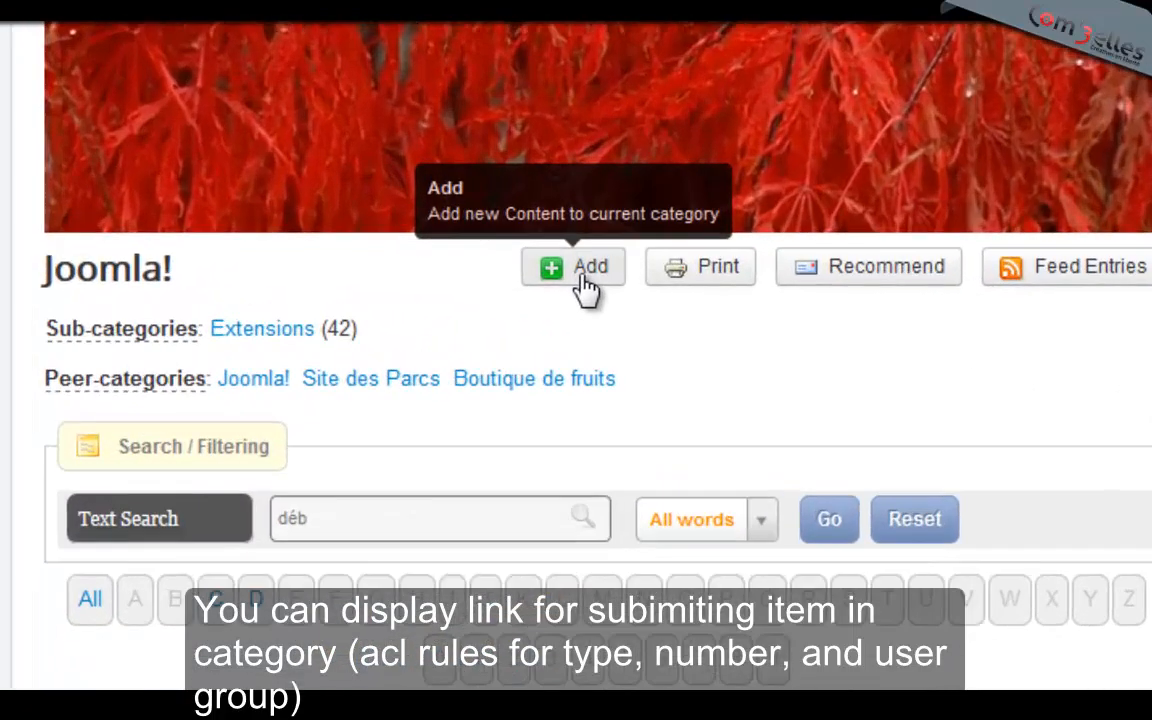
Examine the form for adding new content to the Joomla! category, and reset the text search back on the category page.
click(583, 268)
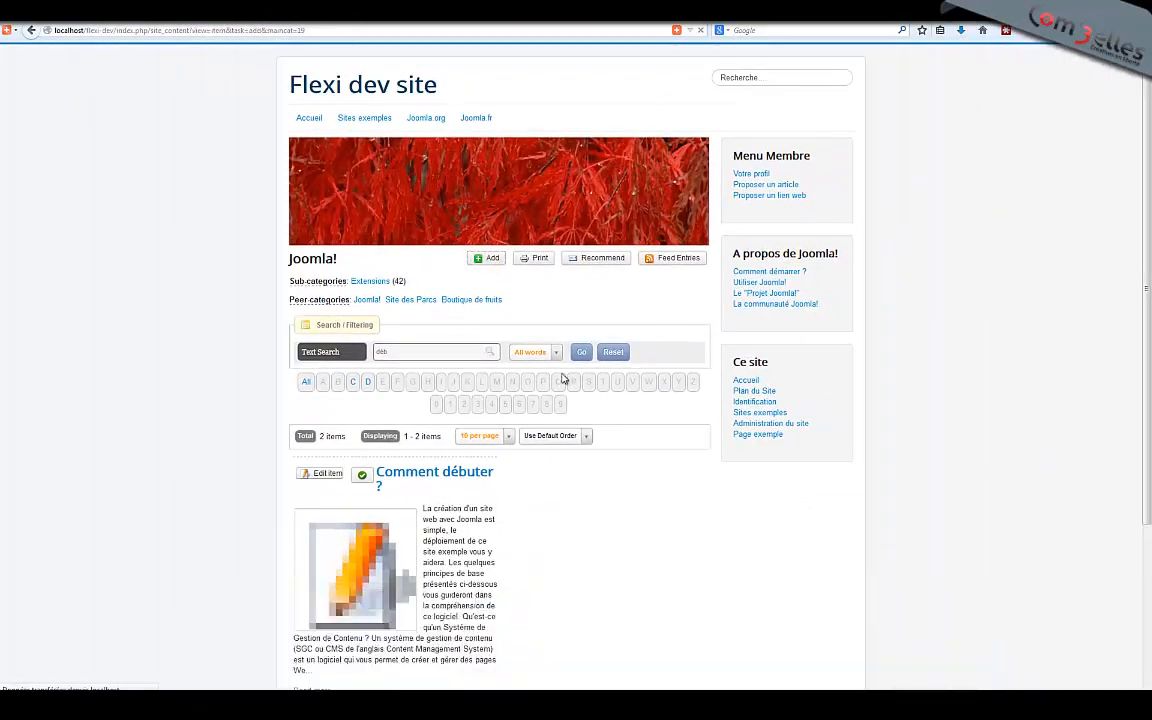
scroll(339, 337, down, 3)
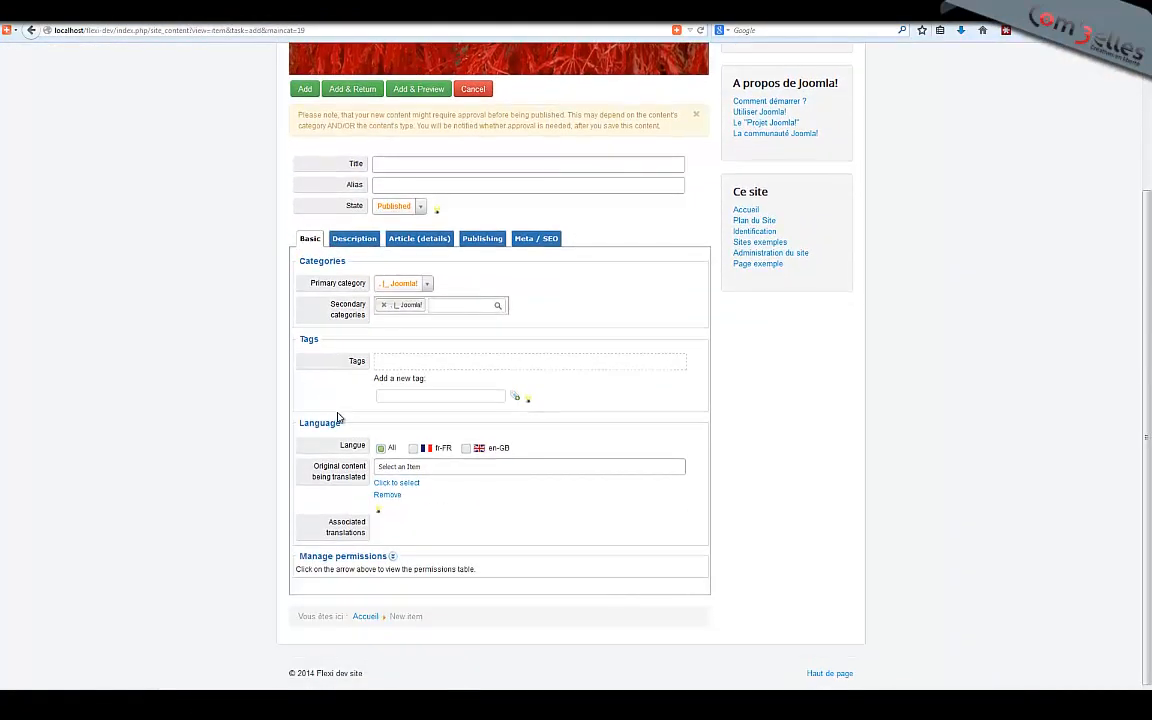
scroll(425, 278, up, 2)
scroll(425, 278, up, 1)
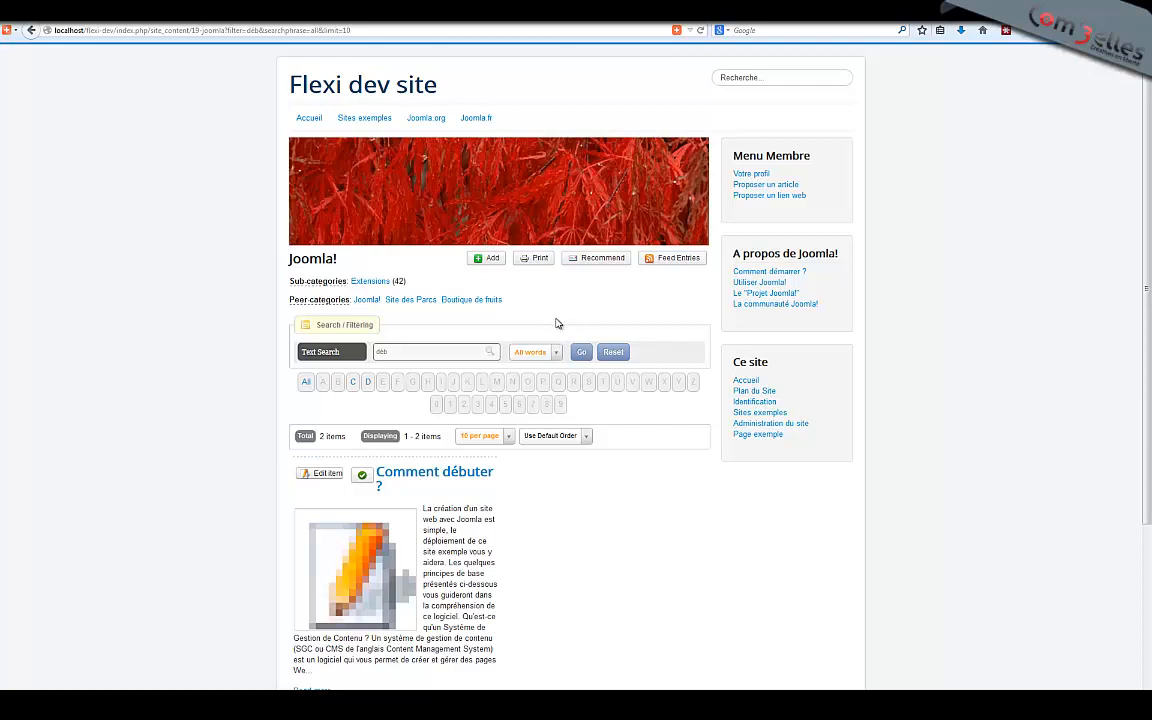
click(622, 354)
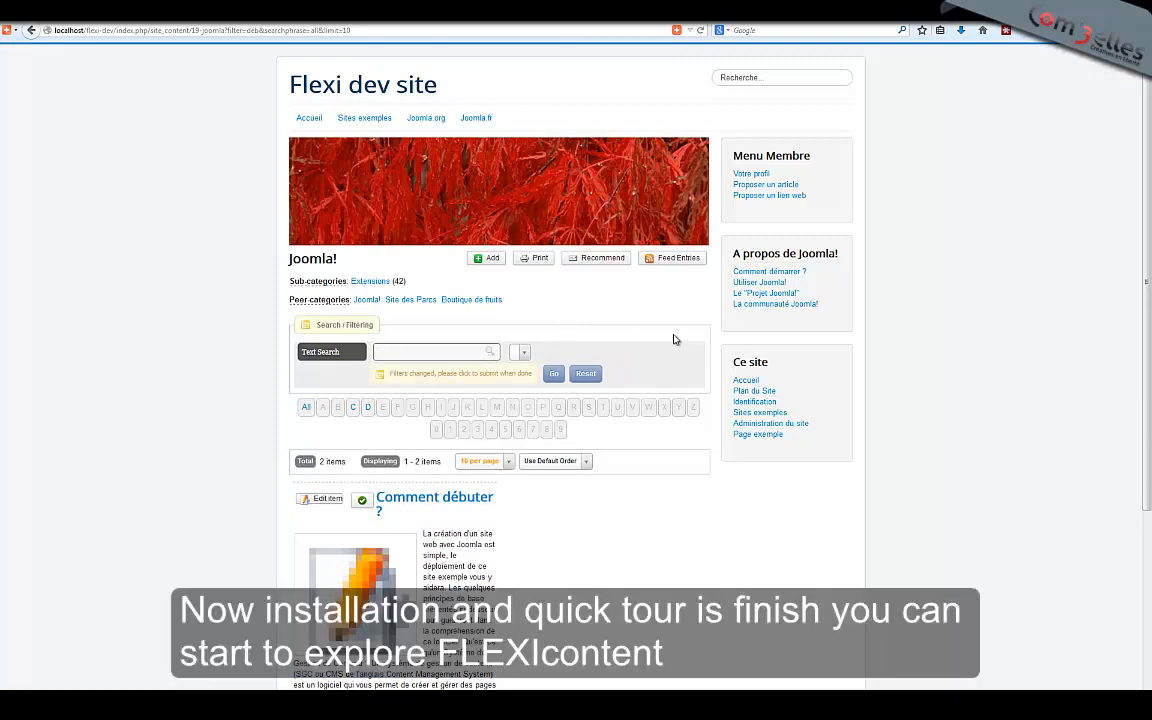